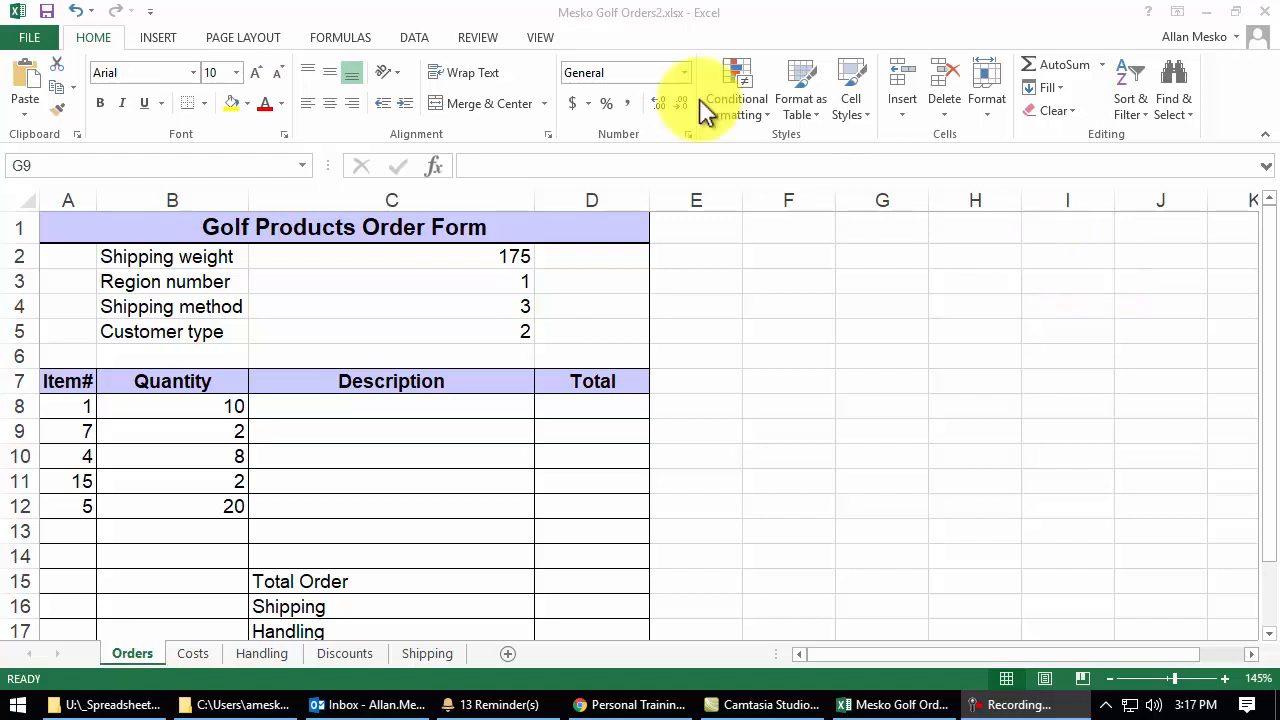
# Examine the Handling sheet's order value brackets, handling charge percentages and Maximum Handling Fee
pyautogui.click(660, 40)
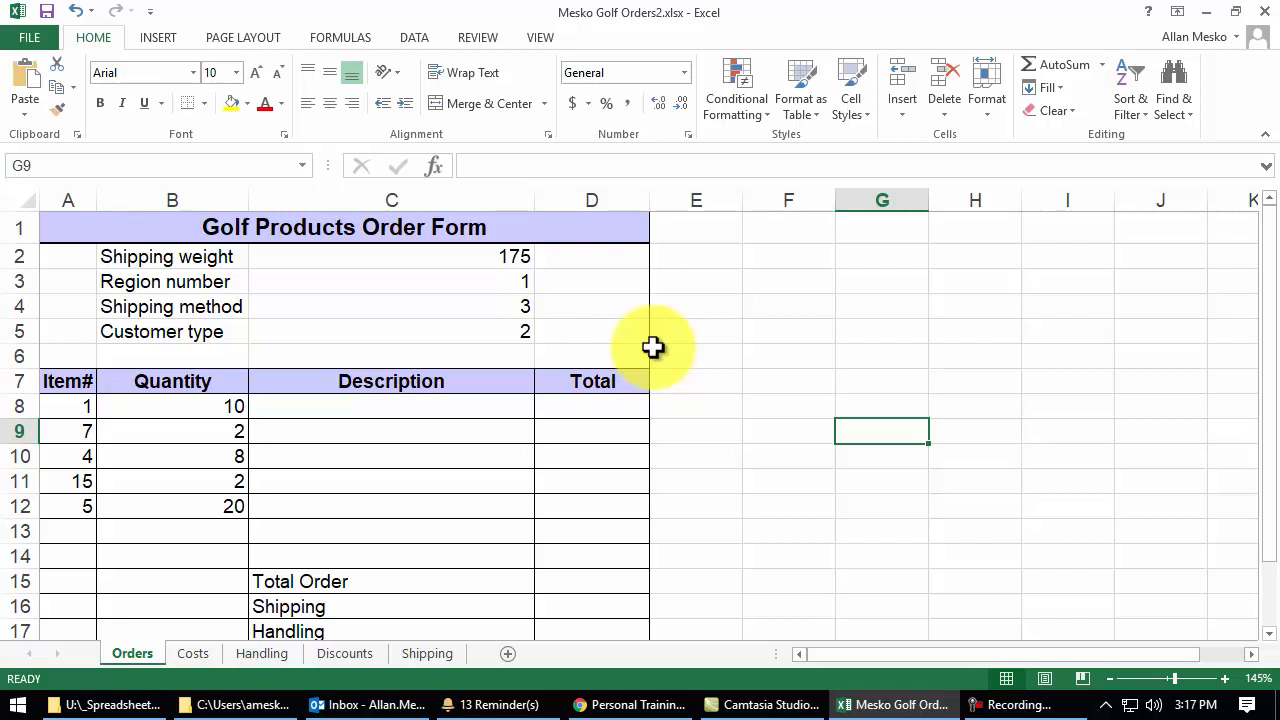
pyautogui.click(263, 653)
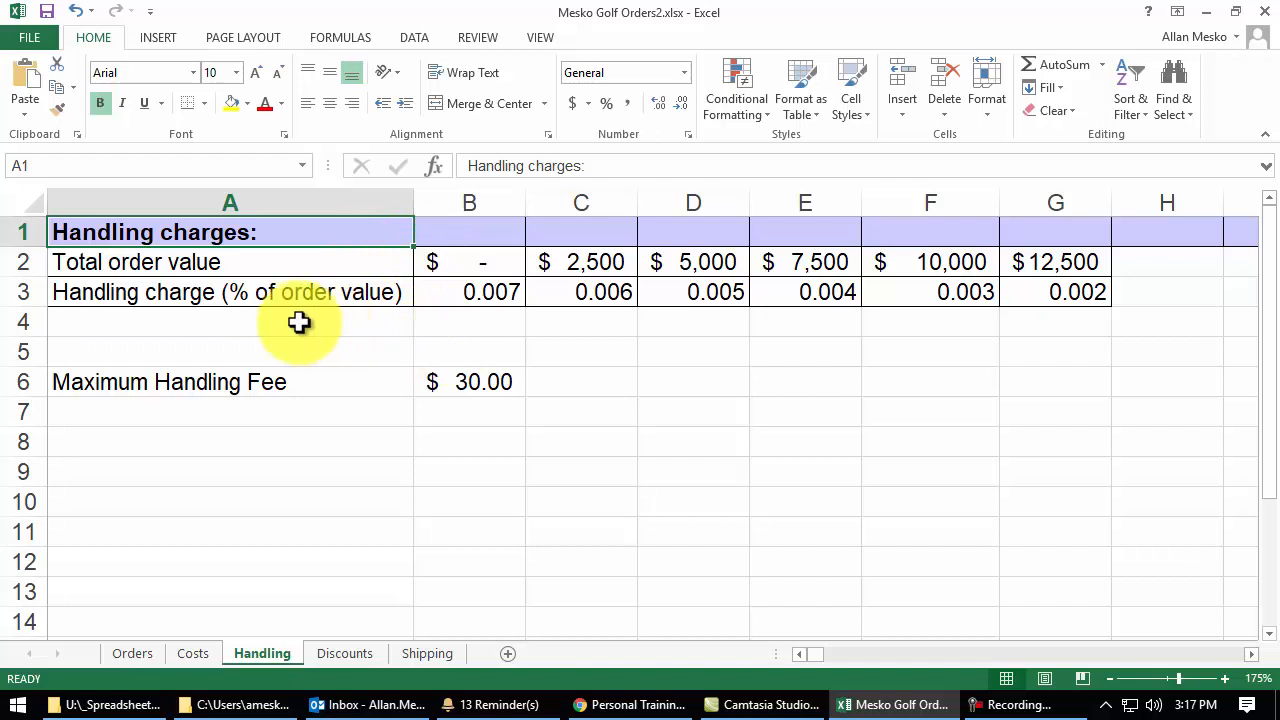
pyautogui.click(489, 265)
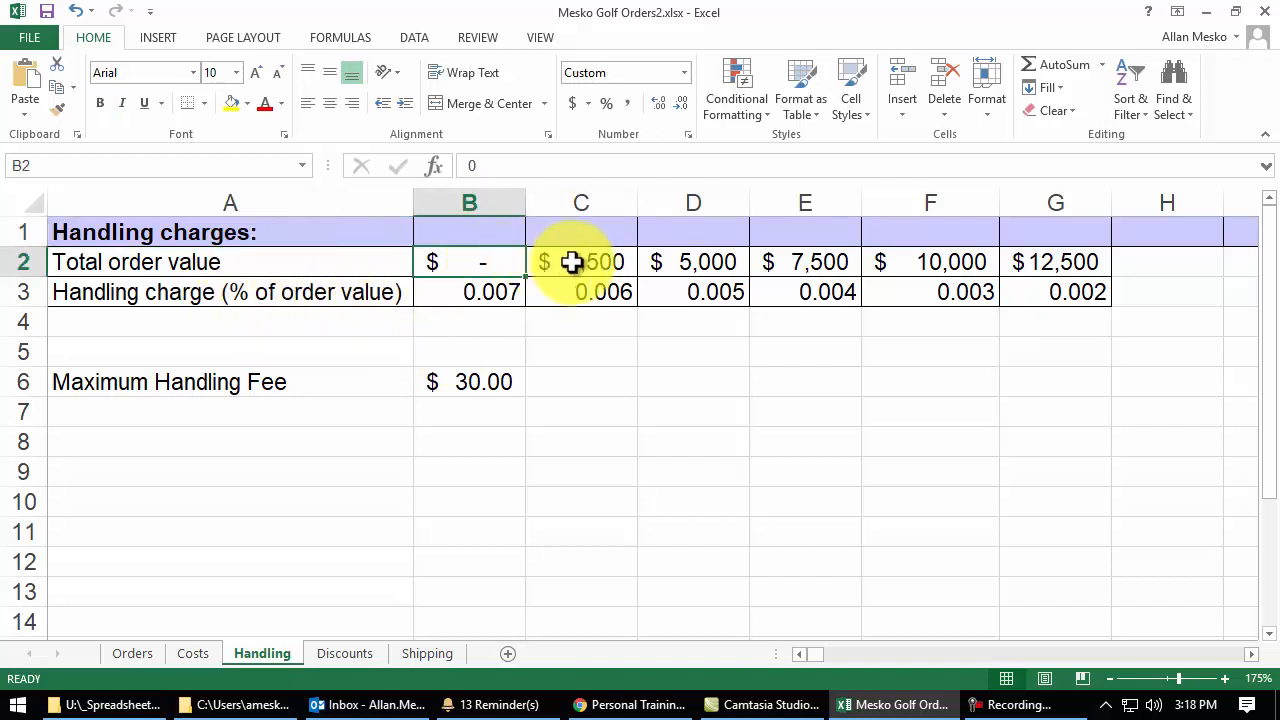
pyautogui.click(485, 297)
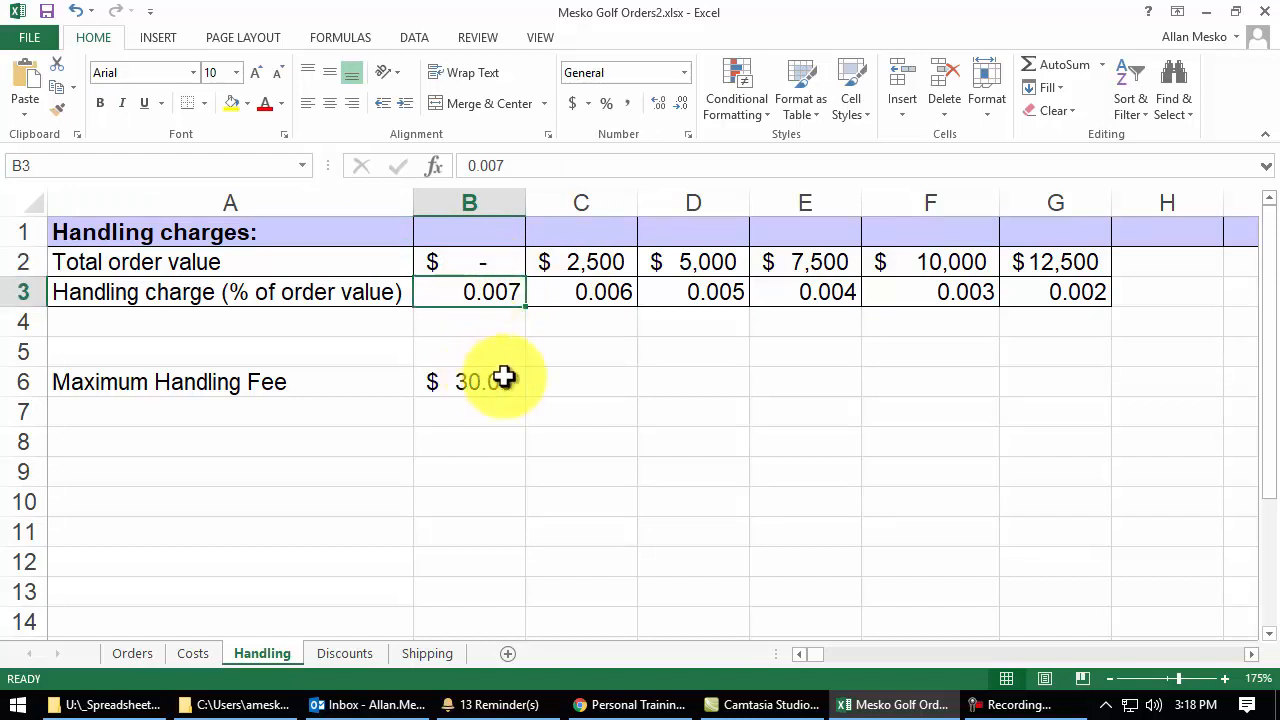
pyautogui.click(586, 263)
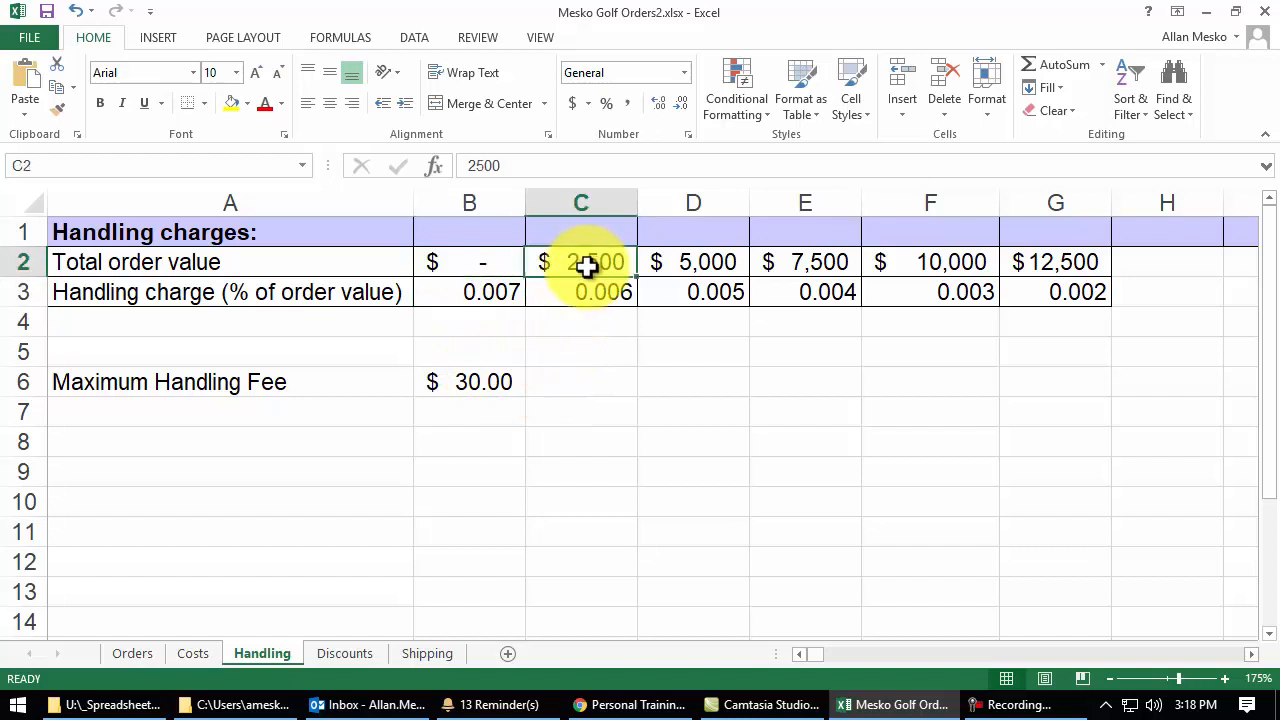
pyautogui.click(705, 263)
pyautogui.click(812, 263)
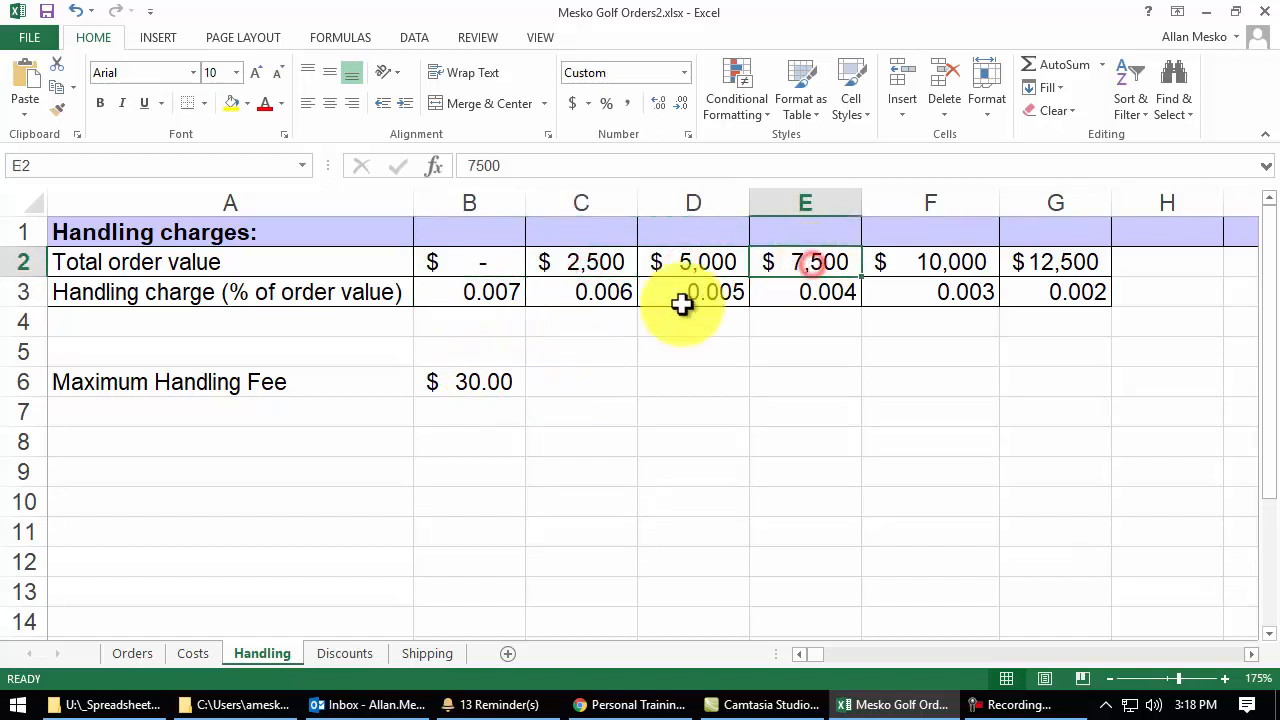
pyautogui.click(600, 291)
pyautogui.click(705, 291)
pyautogui.click(790, 291)
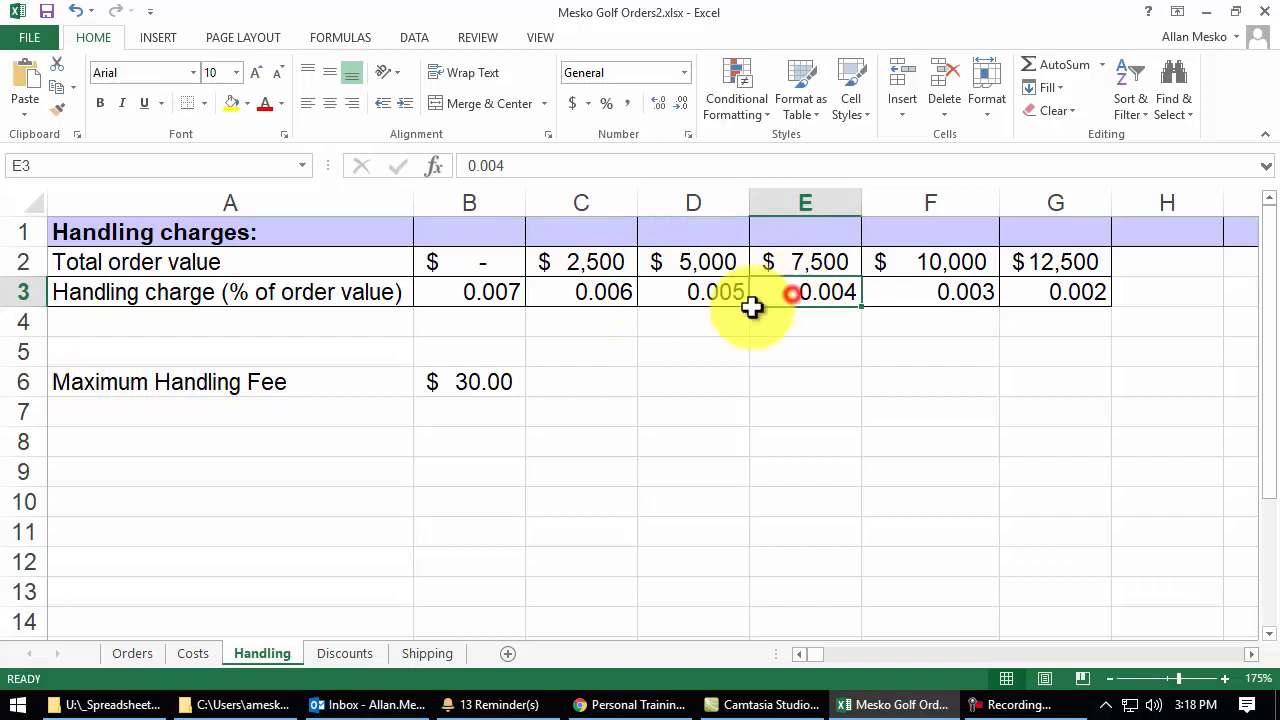
pyautogui.click(695, 295)
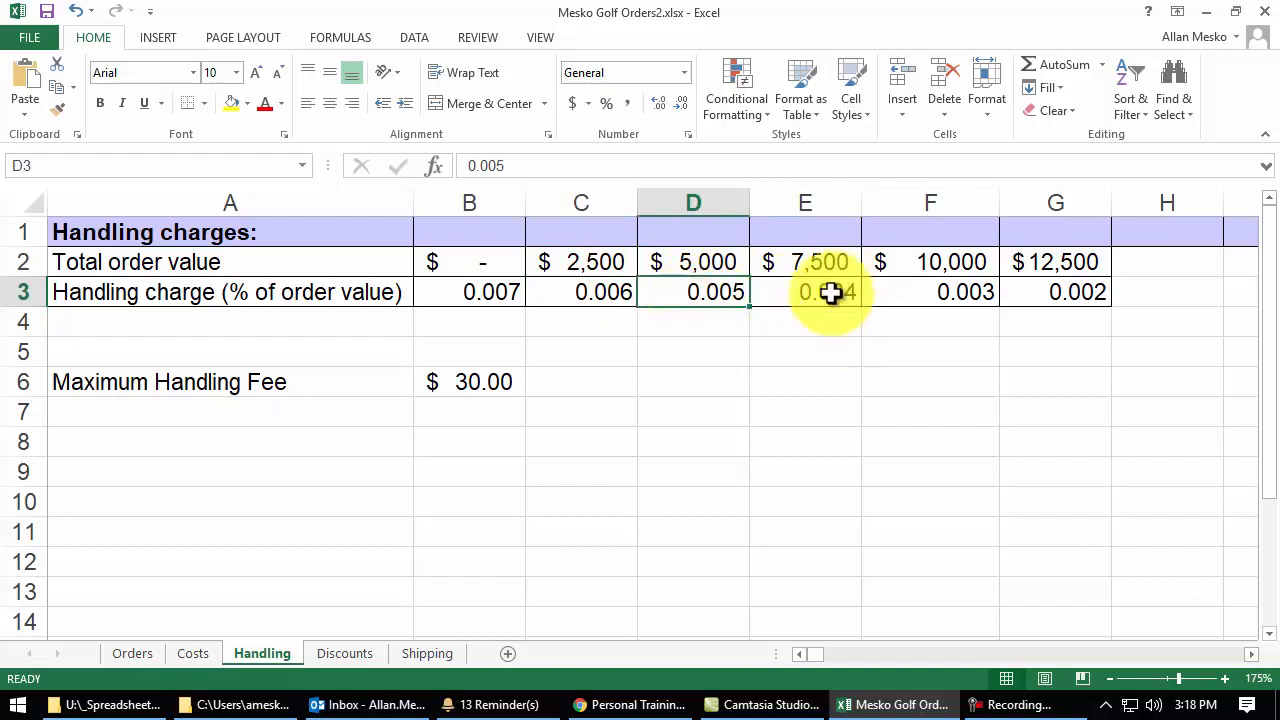
pyautogui.click(826, 292)
pyautogui.click(1095, 291)
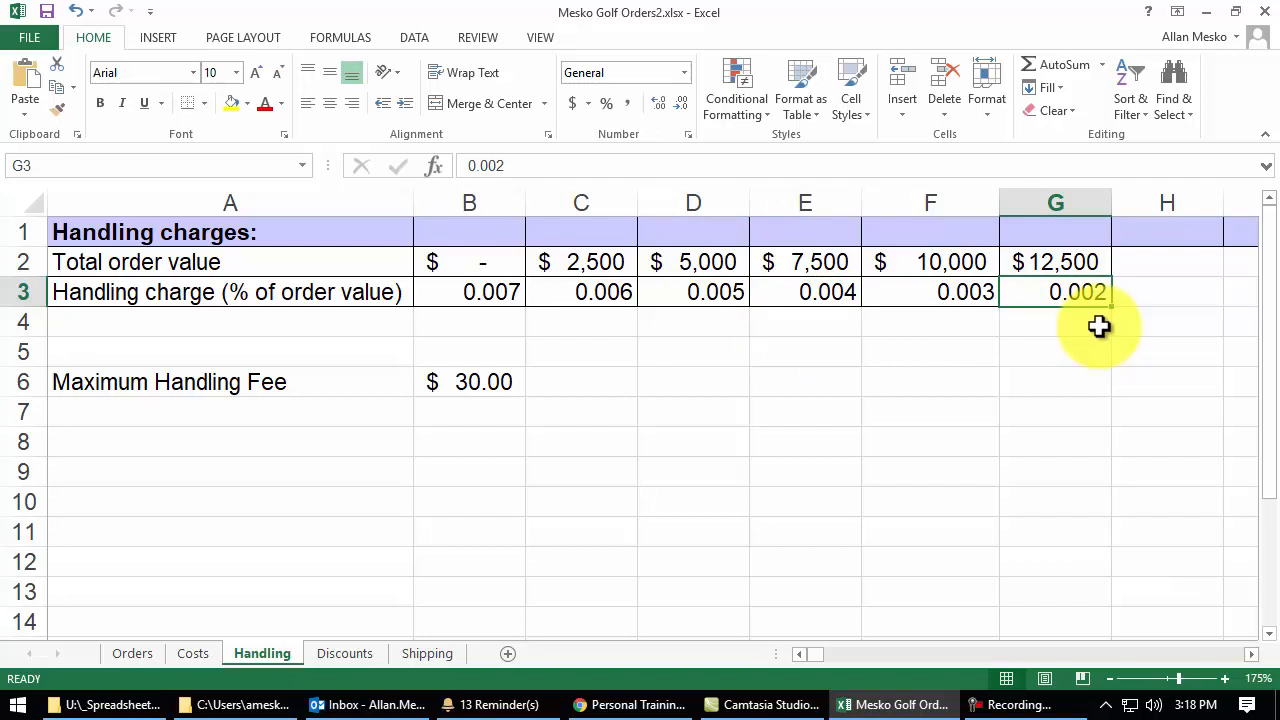
pyautogui.click(331, 391)
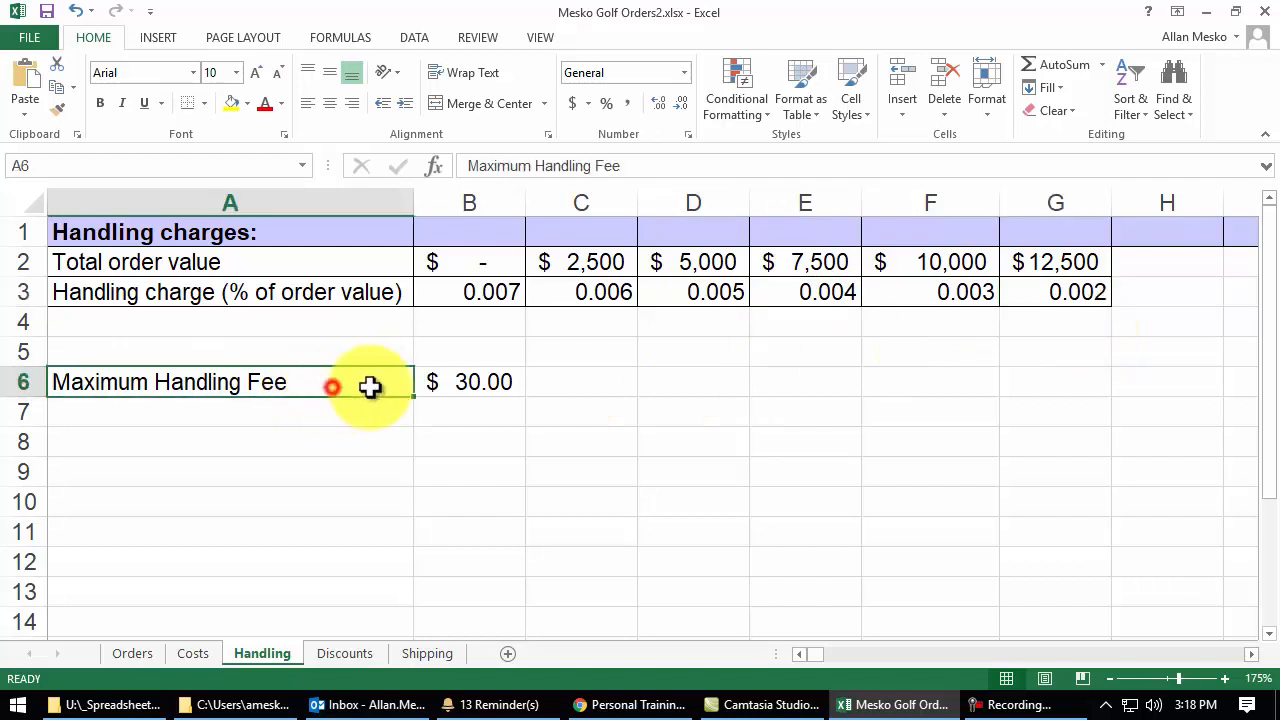
pyautogui.click(466, 387)
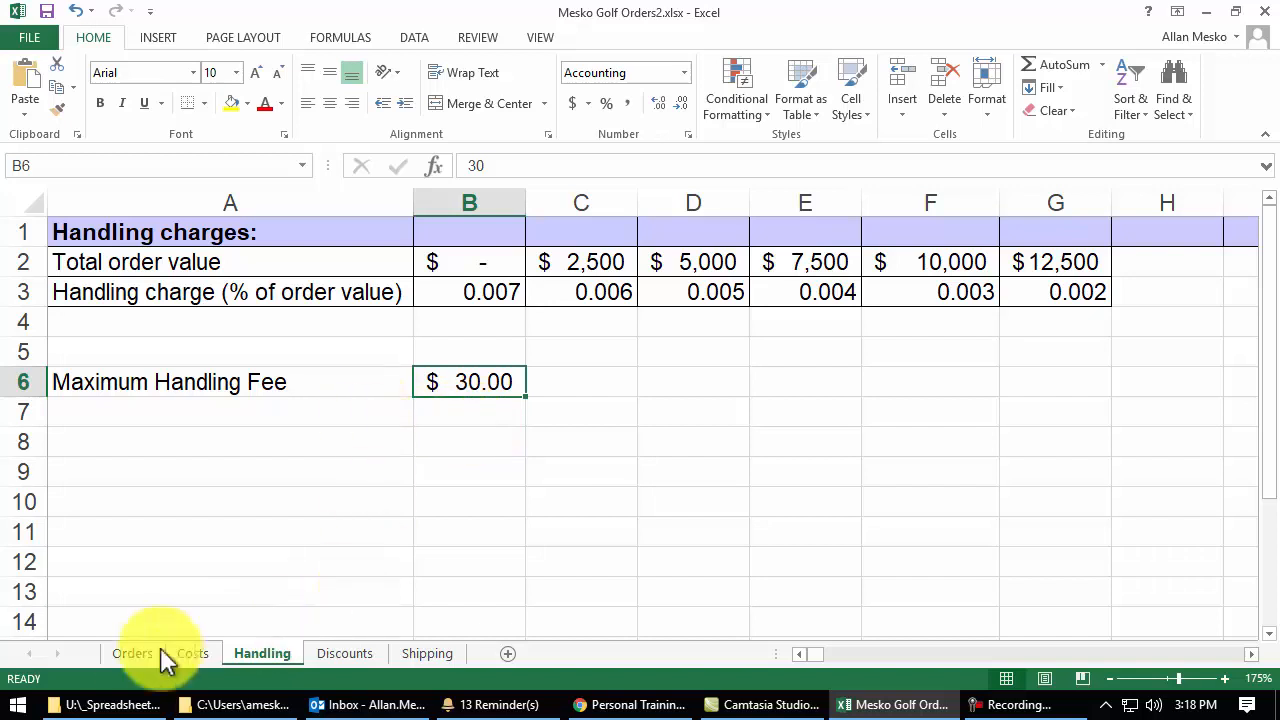
# Review the shipping weight, region number, shipping method and customer type entries on the Orders sheet
pyautogui.click(125, 654)
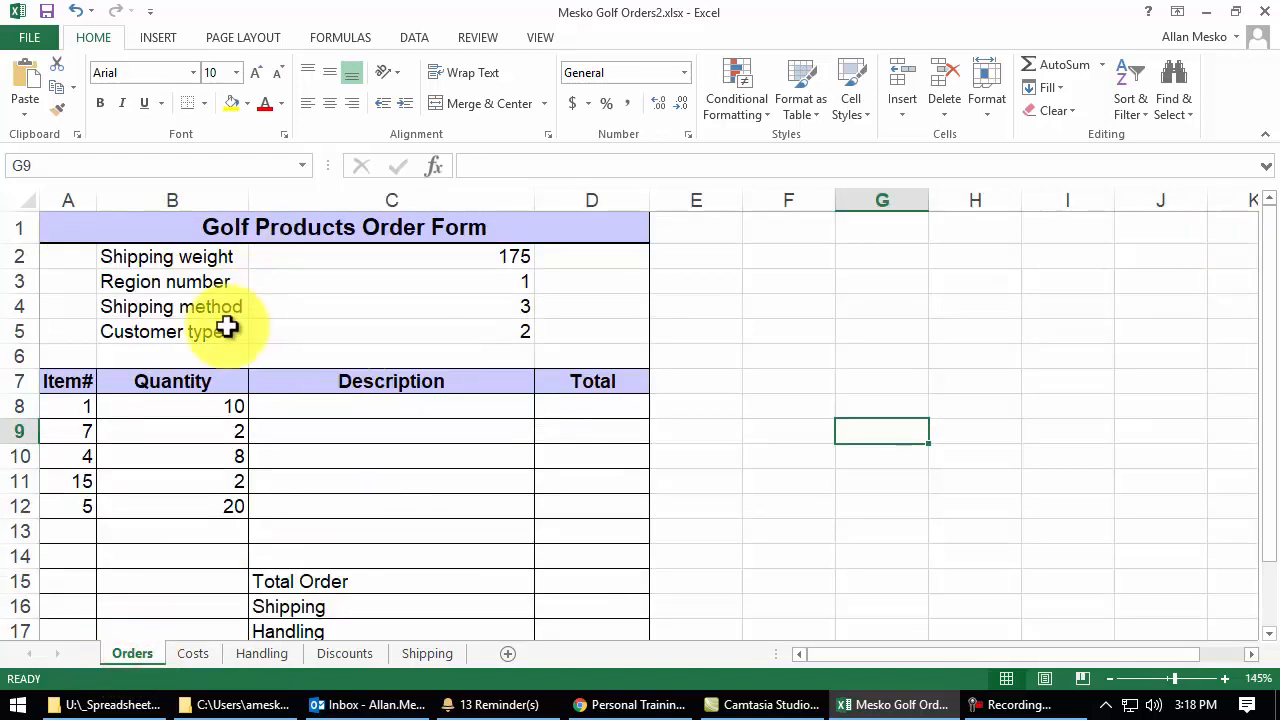
pyautogui.click(461, 261)
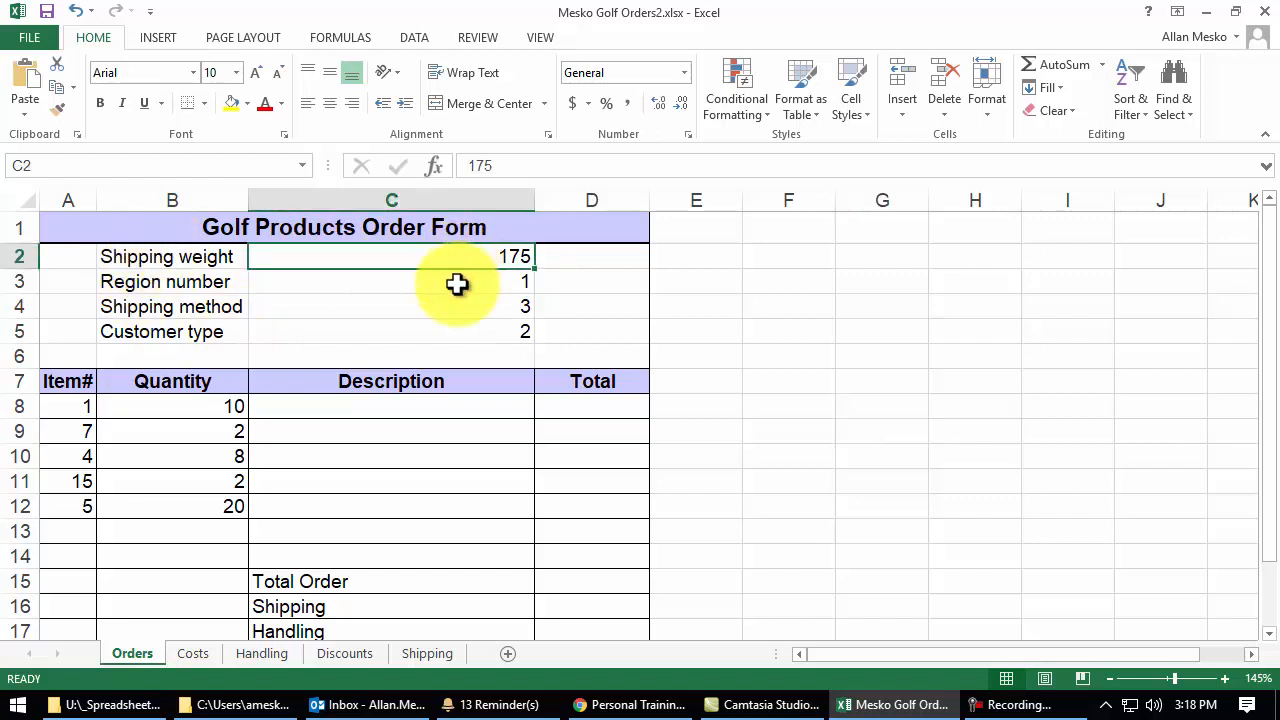
pyautogui.click(457, 284)
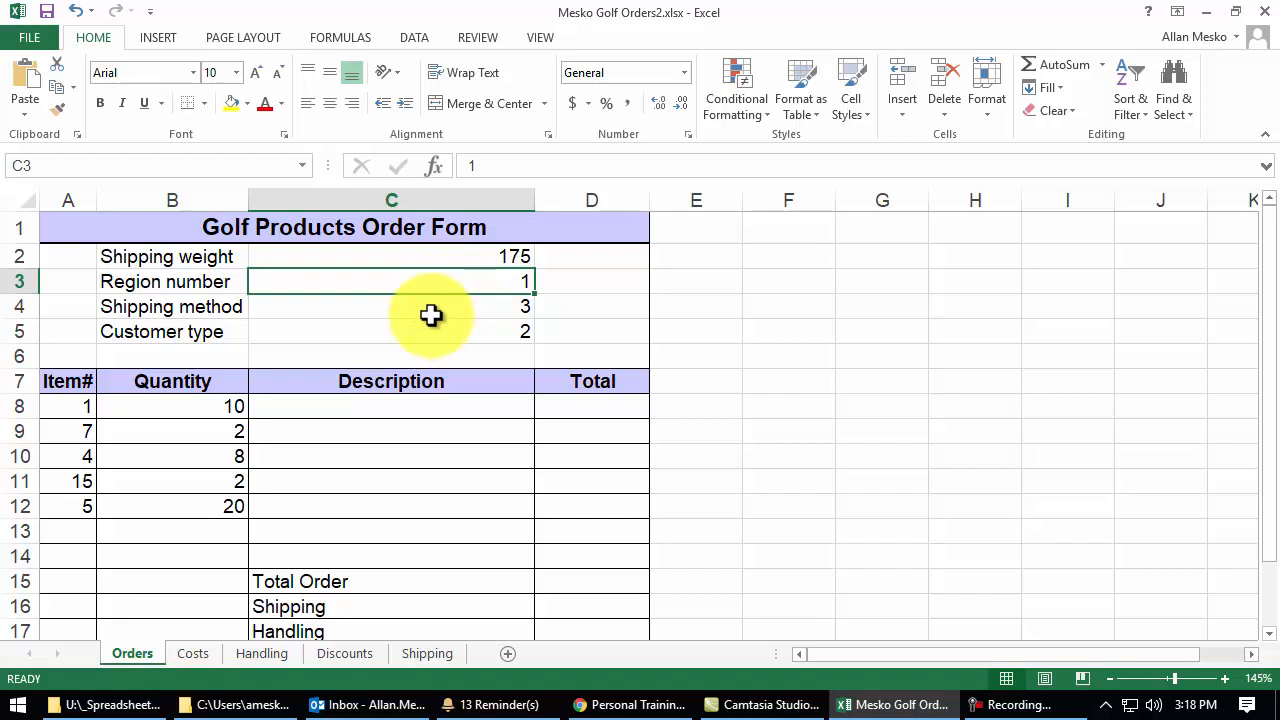
pyautogui.click(431, 312)
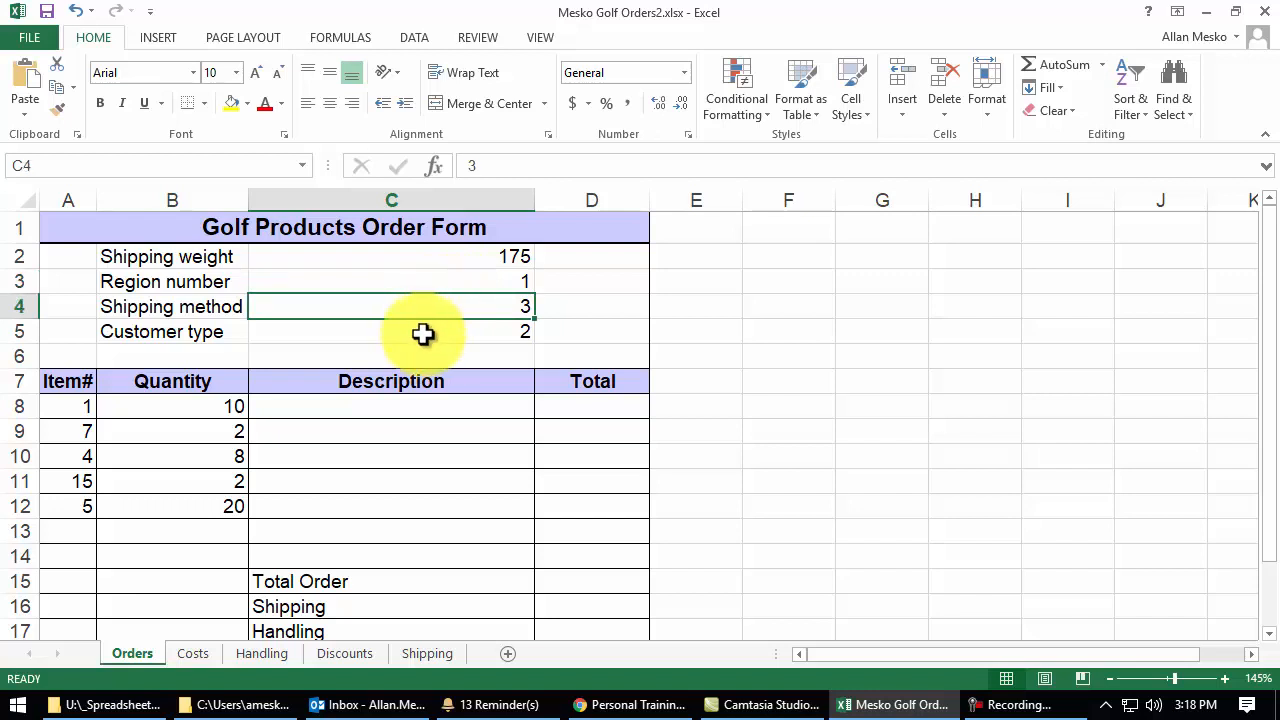
pyautogui.click(423, 334)
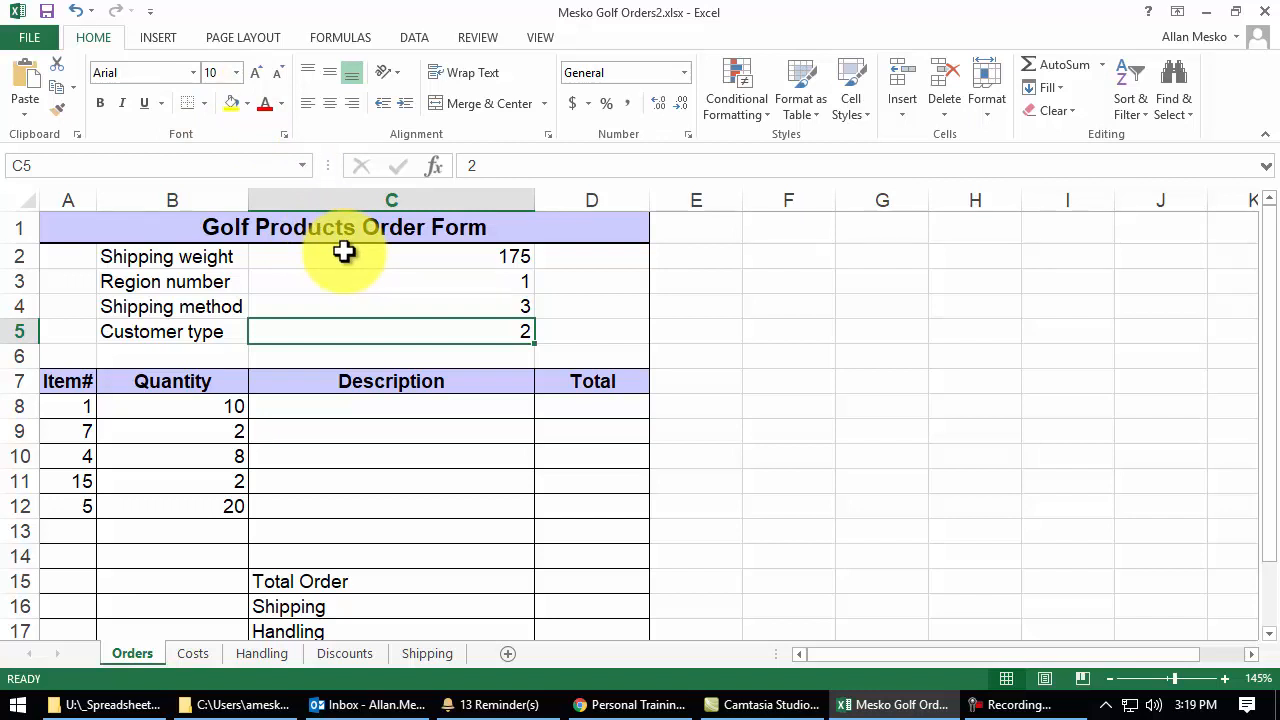
pyautogui.click(303, 165)
pyautogui.click(305, 164)
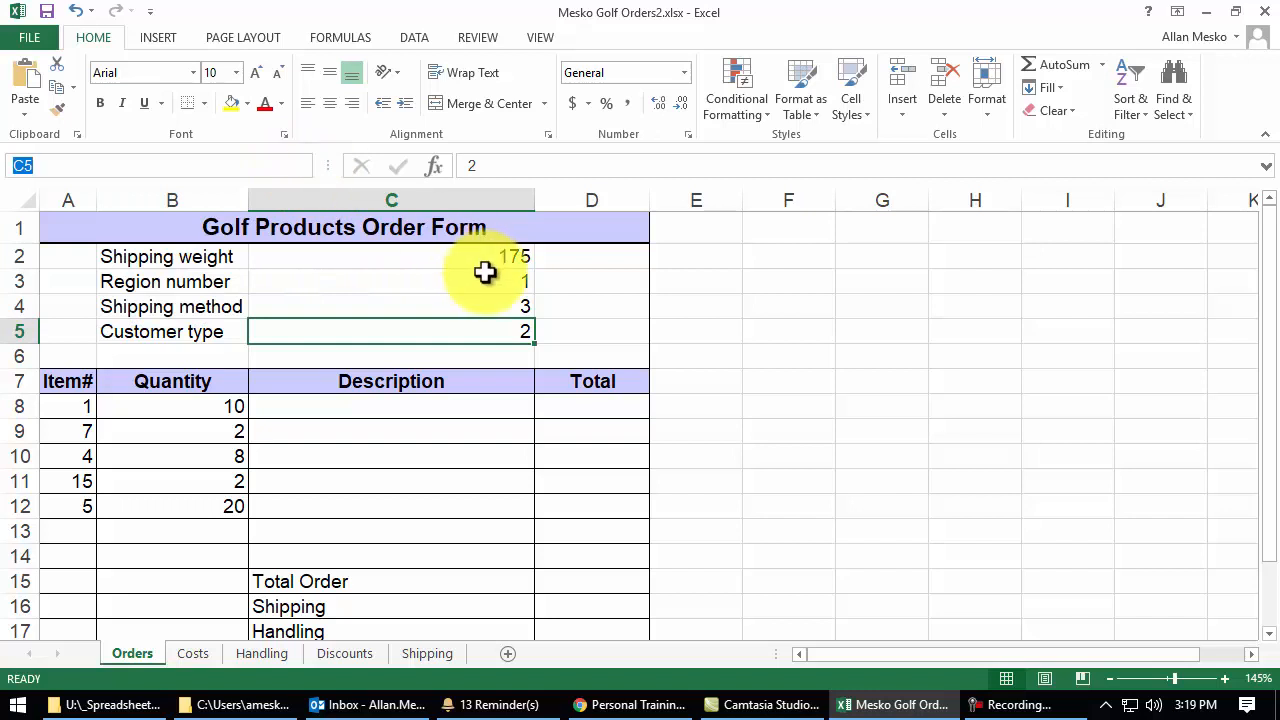
# Name the range A5:C20 on the Costs sheet ItemPrice
pyautogui.click(195, 656)
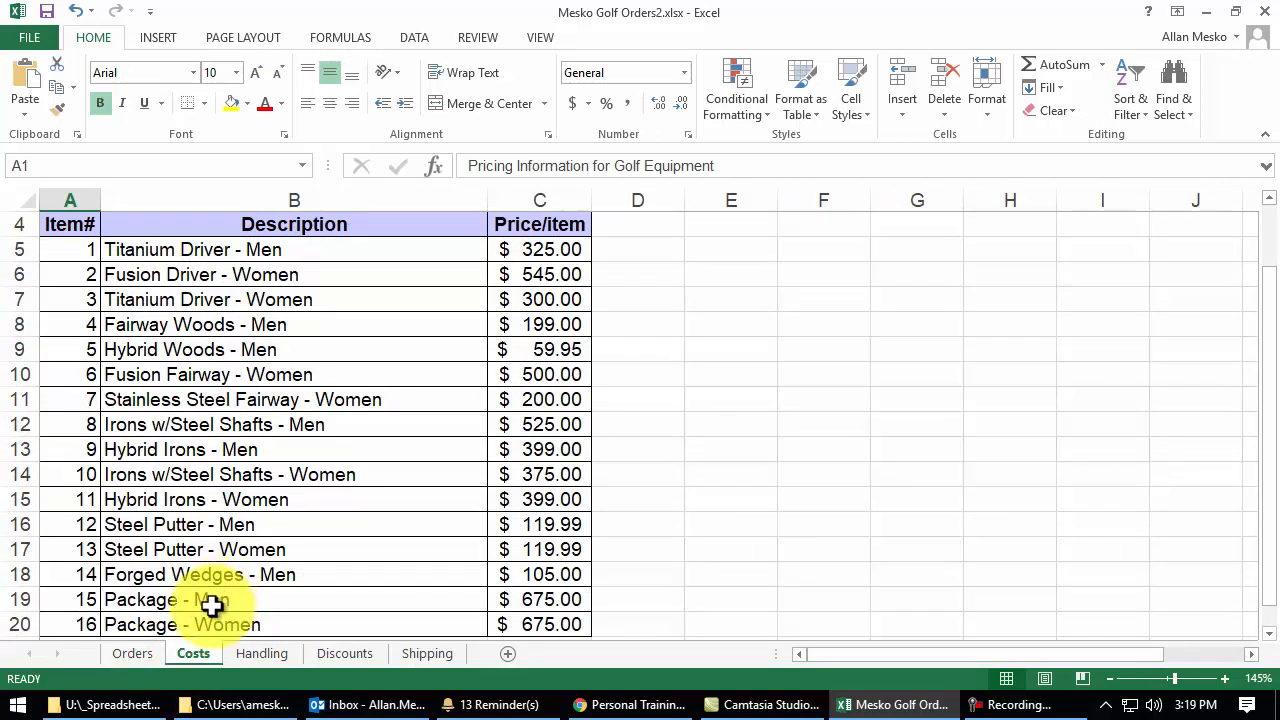
pyautogui.click(70, 166)
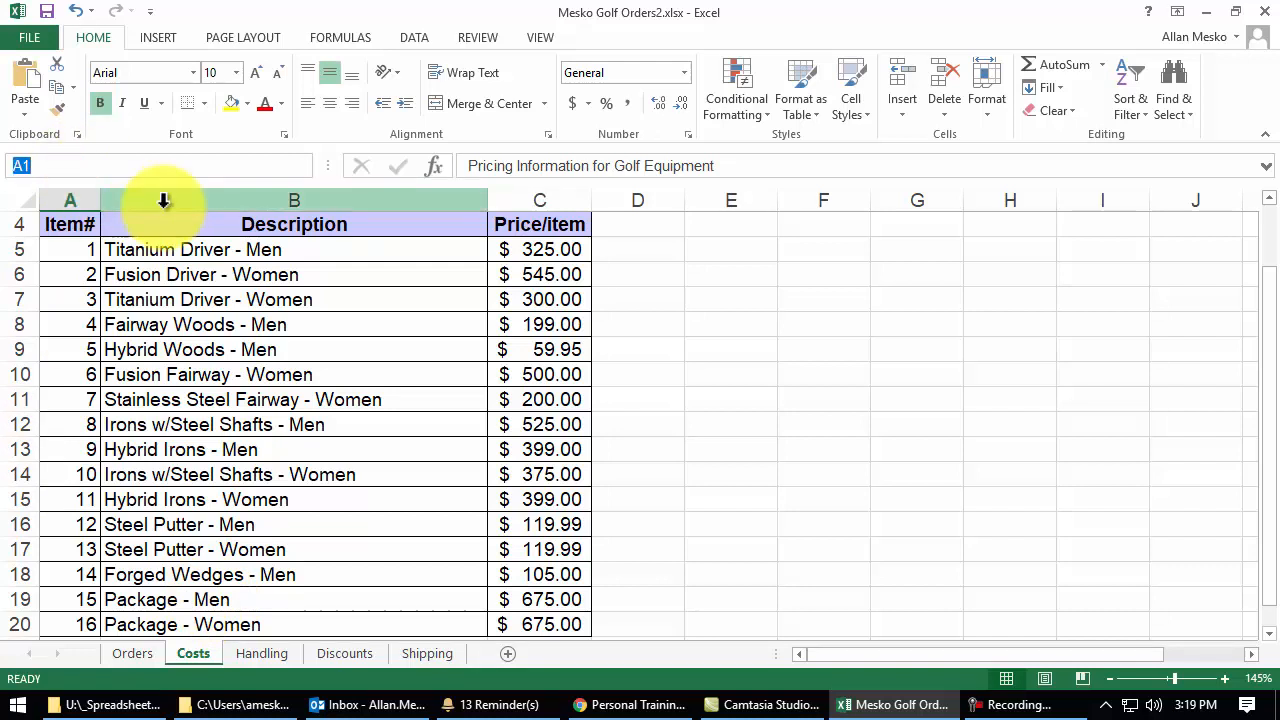
pyautogui.write('a5:c20')
pyautogui.press('Return')
pyautogui.scroll(-1, 343, 375)
pyautogui.scroll(1, 344, 387)
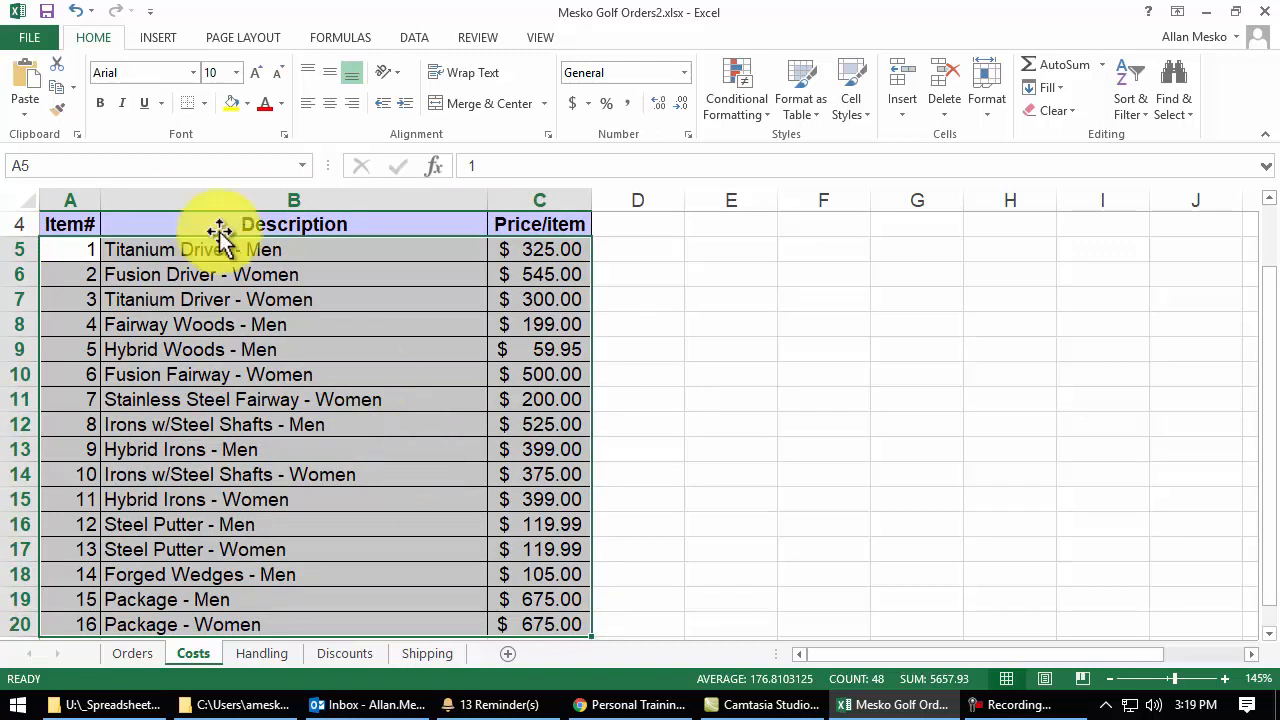
pyautogui.click(60, 163)
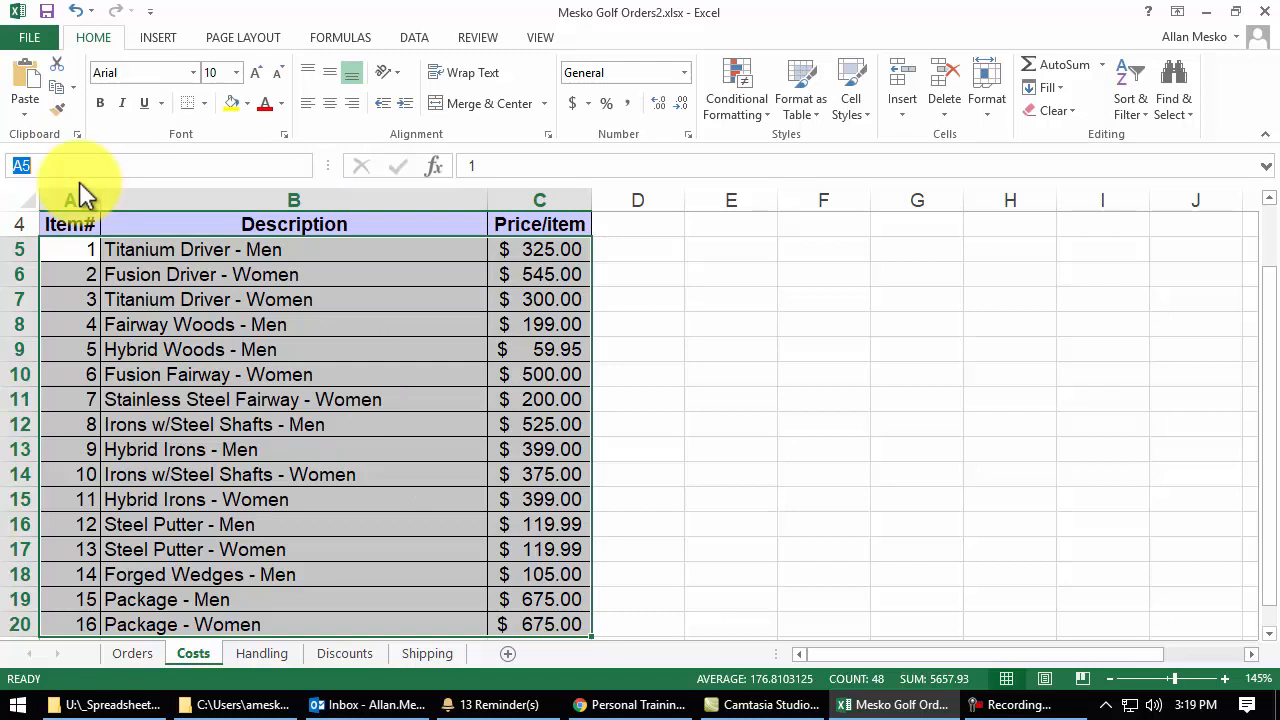
pyautogui.write('ItemPrice')
pyautogui.press('Return')
# Name the range B2:G3 on the Handling sheet HandlingFee
pyautogui.click(258, 655)
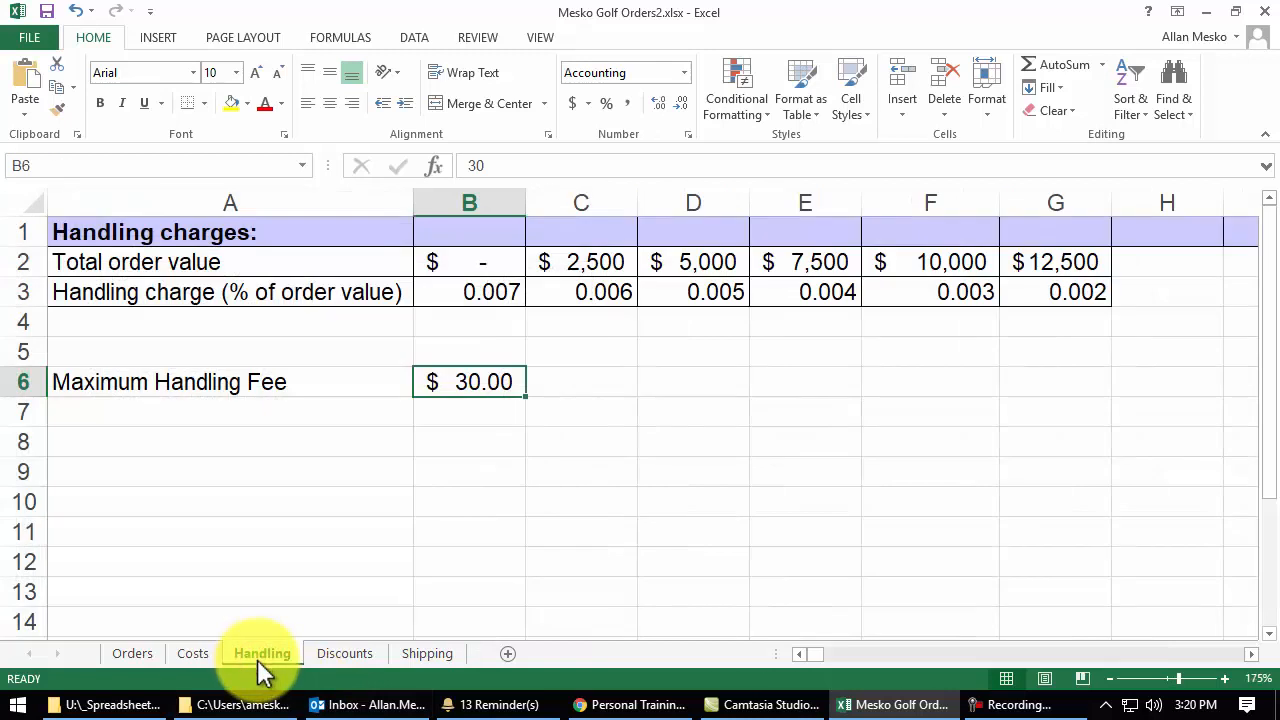
pyautogui.click(130, 166)
pyautogui.write('b')
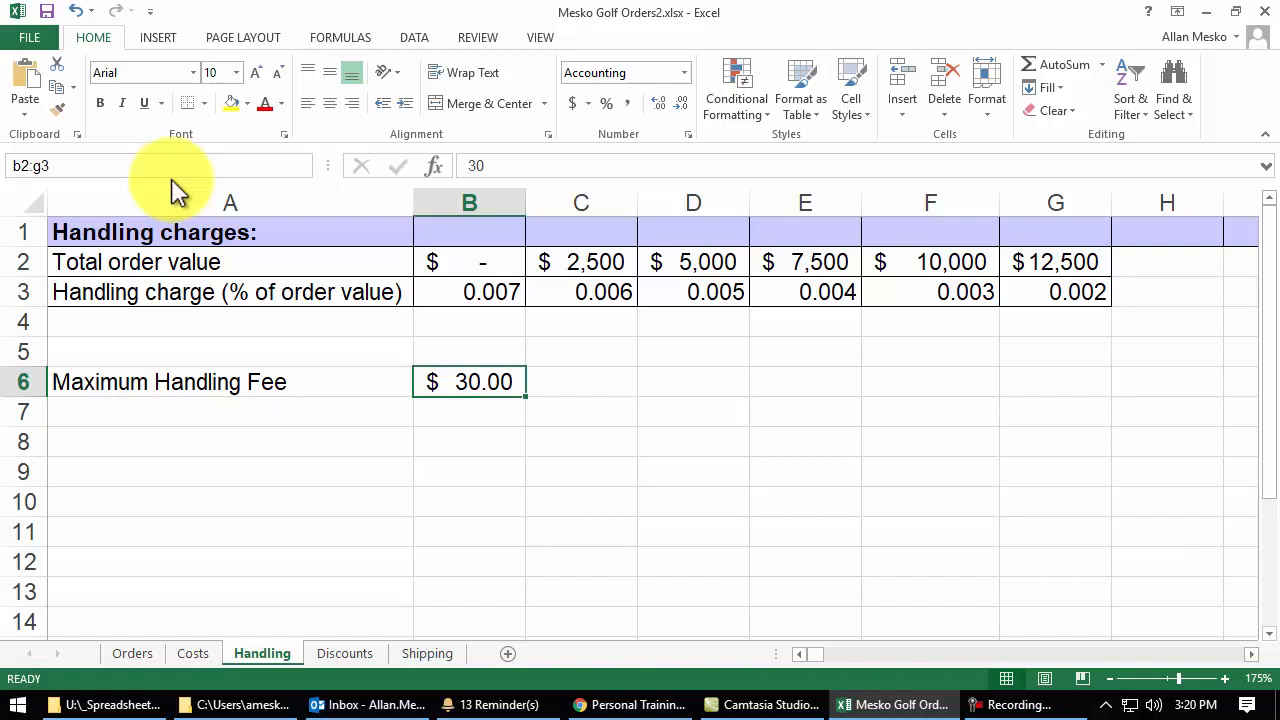
pyautogui.write('2:g3')
pyautogui.press('Return')
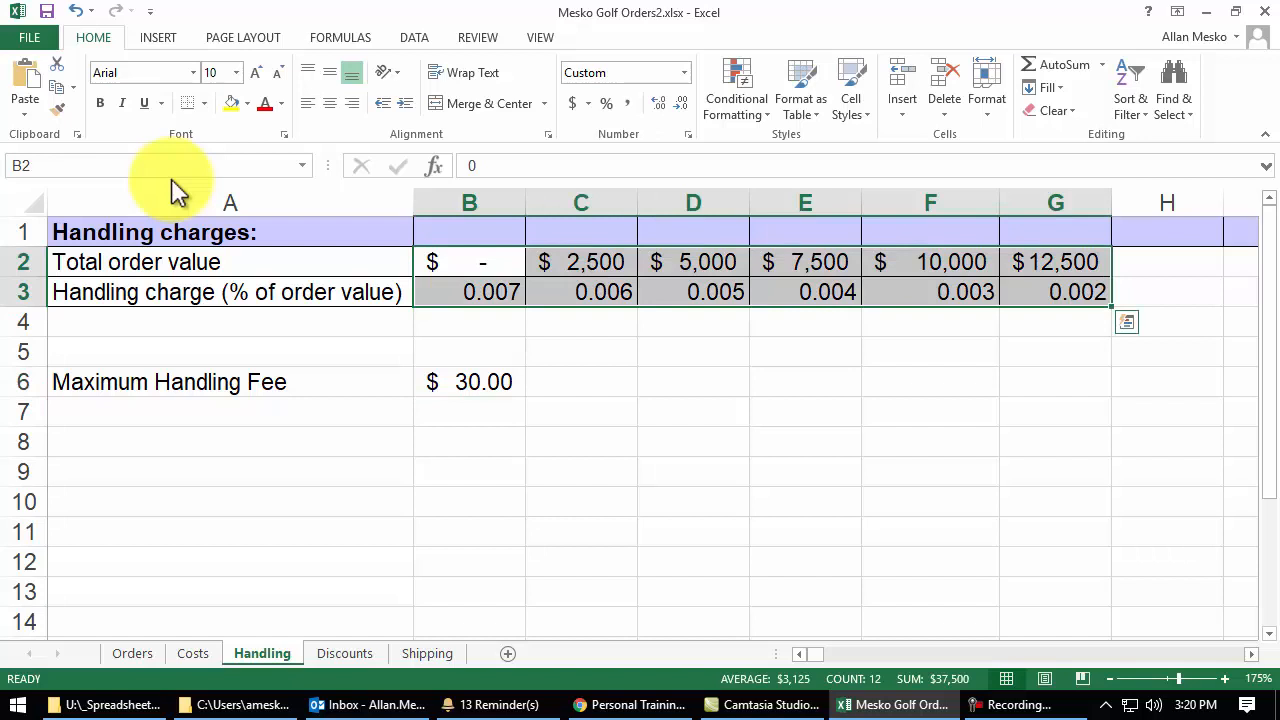
pyautogui.click(95, 167)
pyautogui.write('HandlingFee')
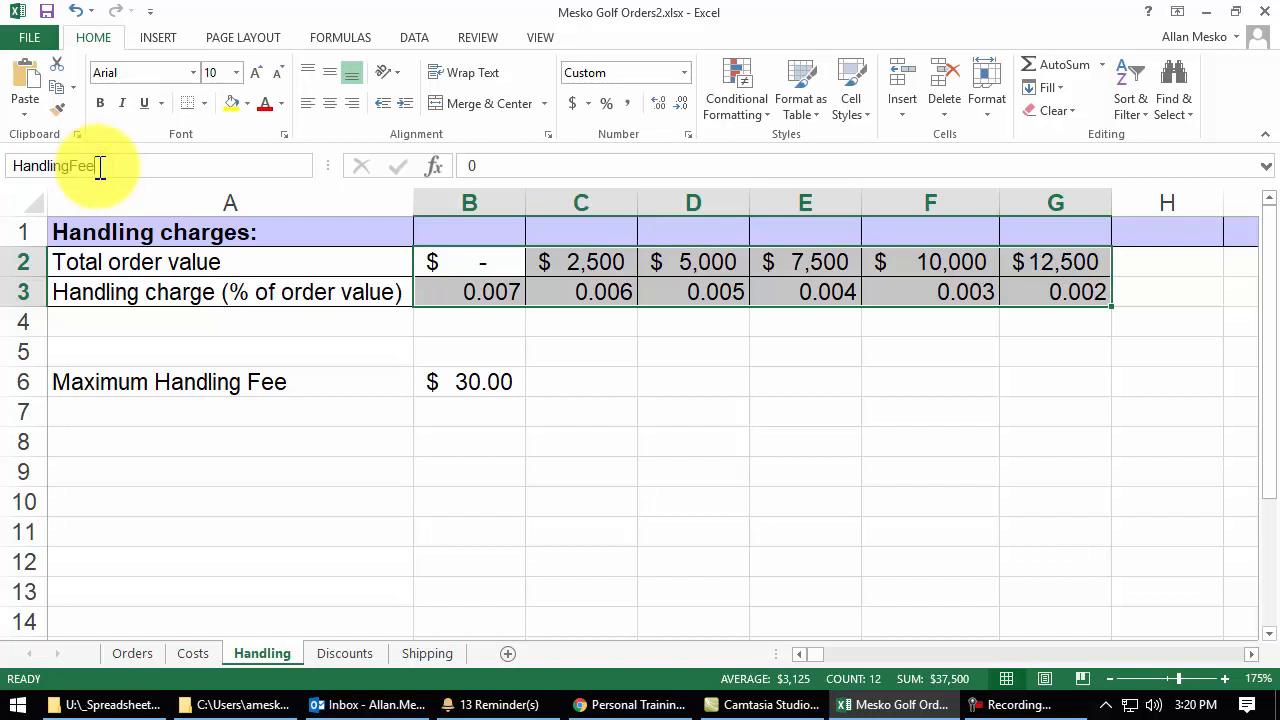
pyautogui.press('Return')
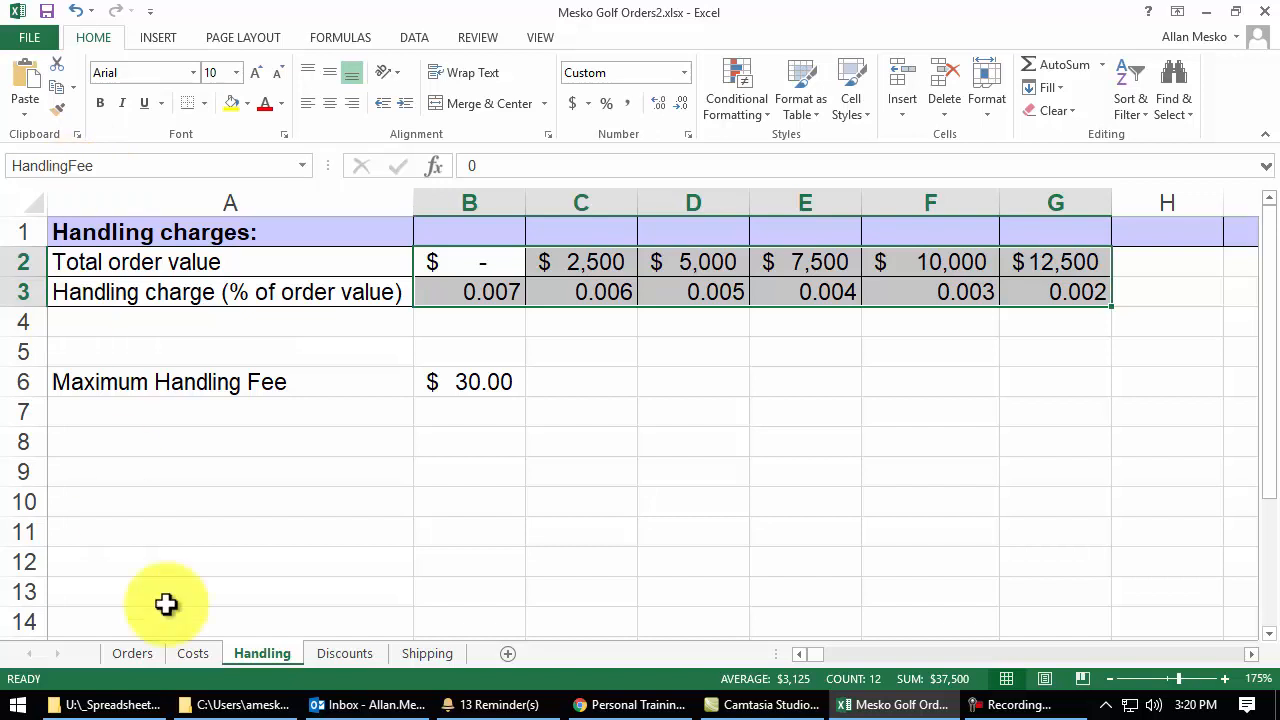
# Name the discount amounts in A2:A5 on the Discounts sheet Disc
pyautogui.click(377, 662)
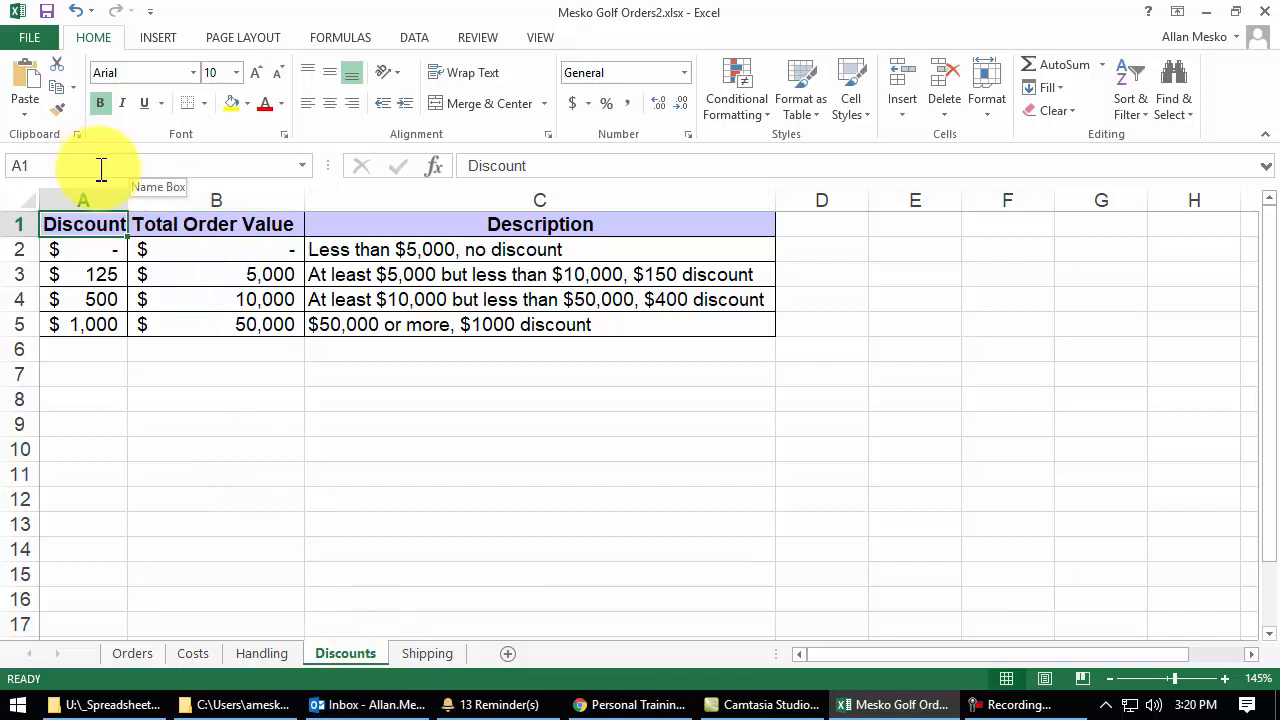
pyautogui.moveTo(80, 255); pyautogui.dragTo(73, 324)
pyautogui.click(65, 165)
pyautogui.write('Disc')
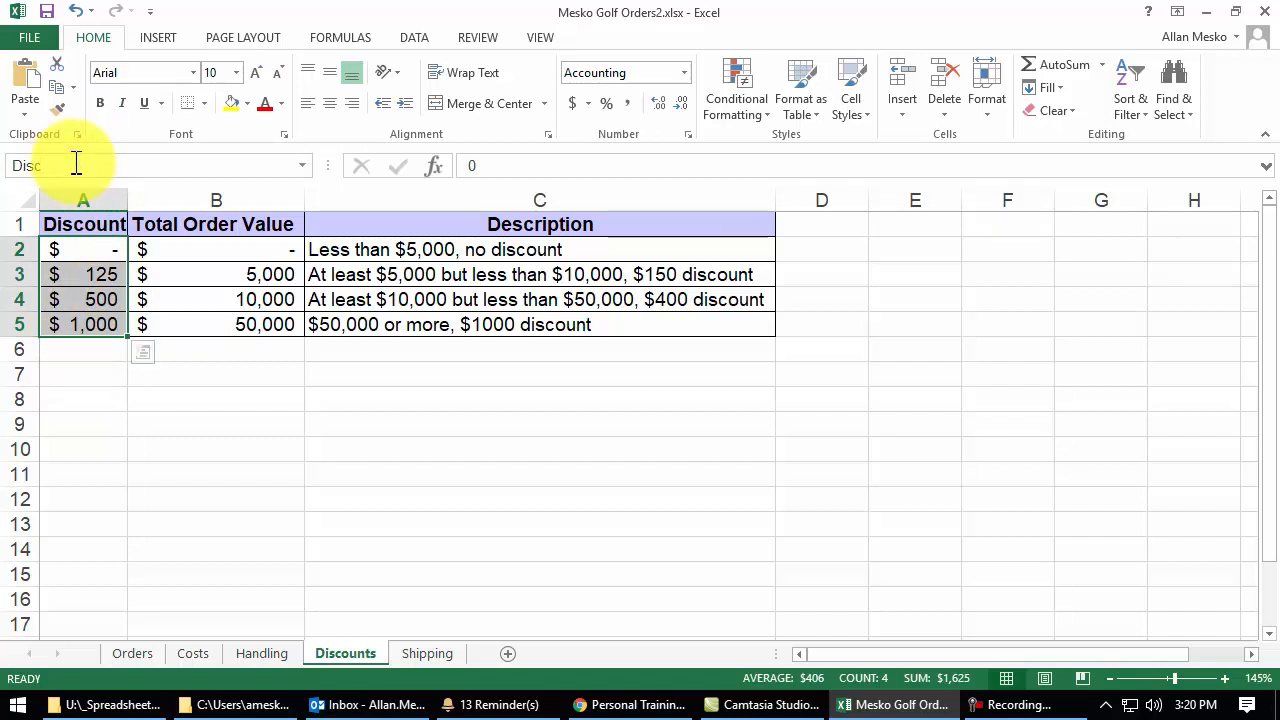
pyautogui.press('Return')
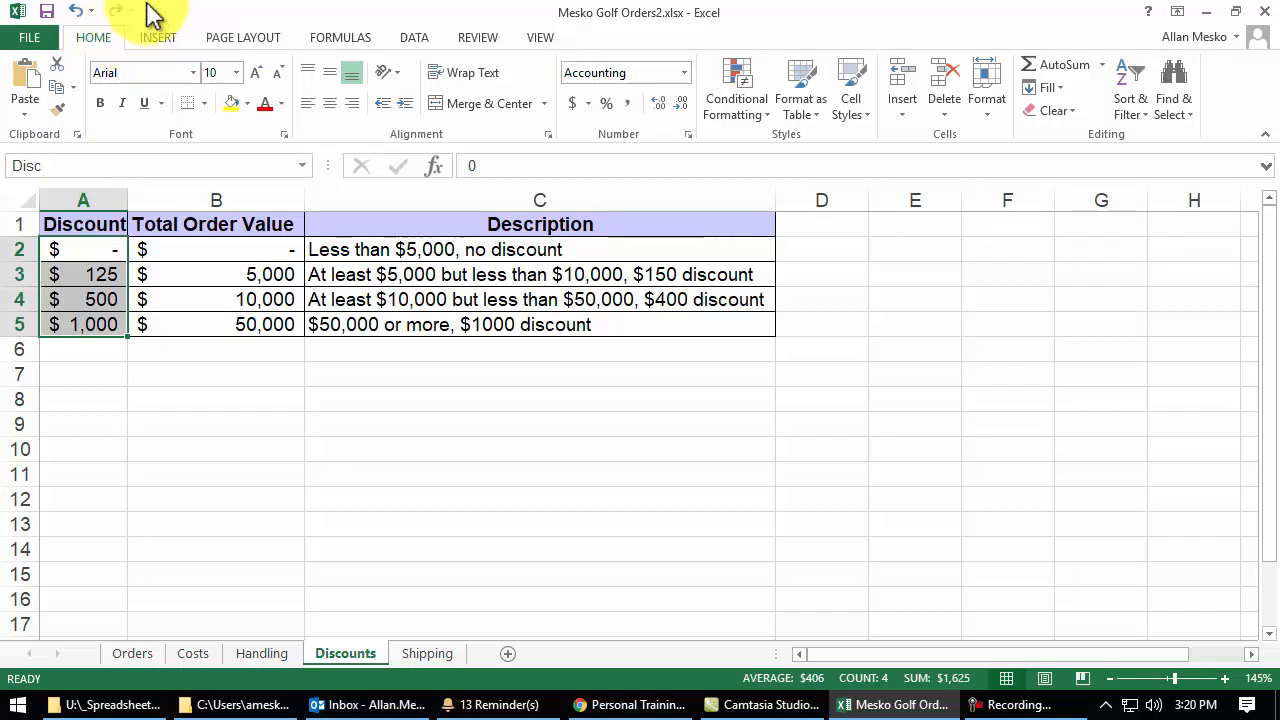
# Name the total order values in B2:B5 on the Discounts sheet TotOrderVal
pyautogui.moveTo(236, 258); pyautogui.dragTo(234, 323)
pyautogui.click(104, 166)
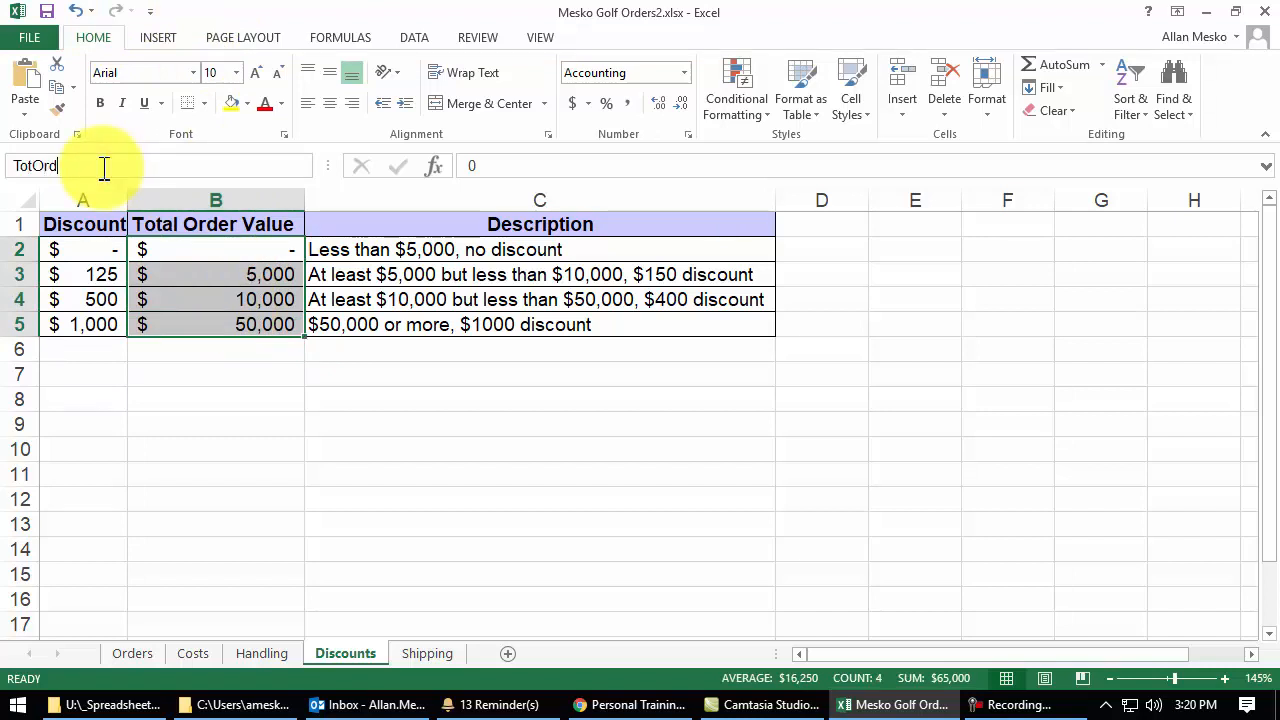
pyautogui.press('Return')
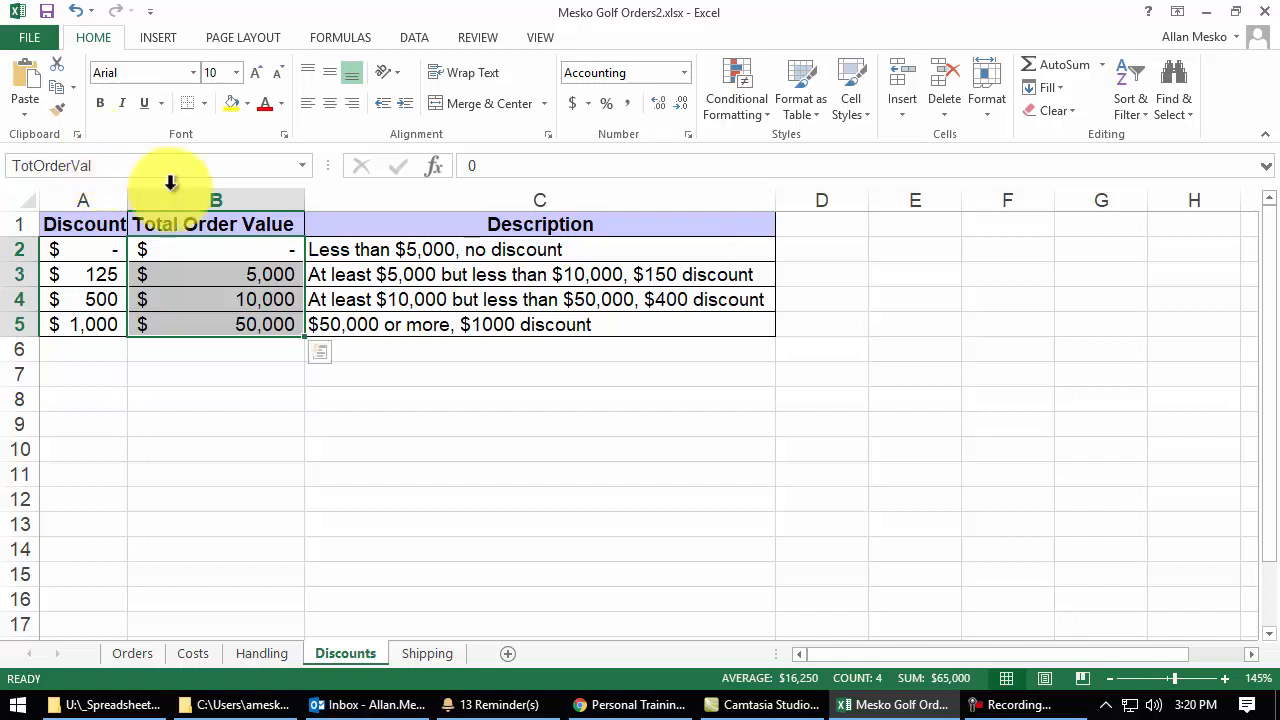
# Name the Standard shipping rates in B3:E7 on the Shipping sheet Ship1
pyautogui.click(427, 654)
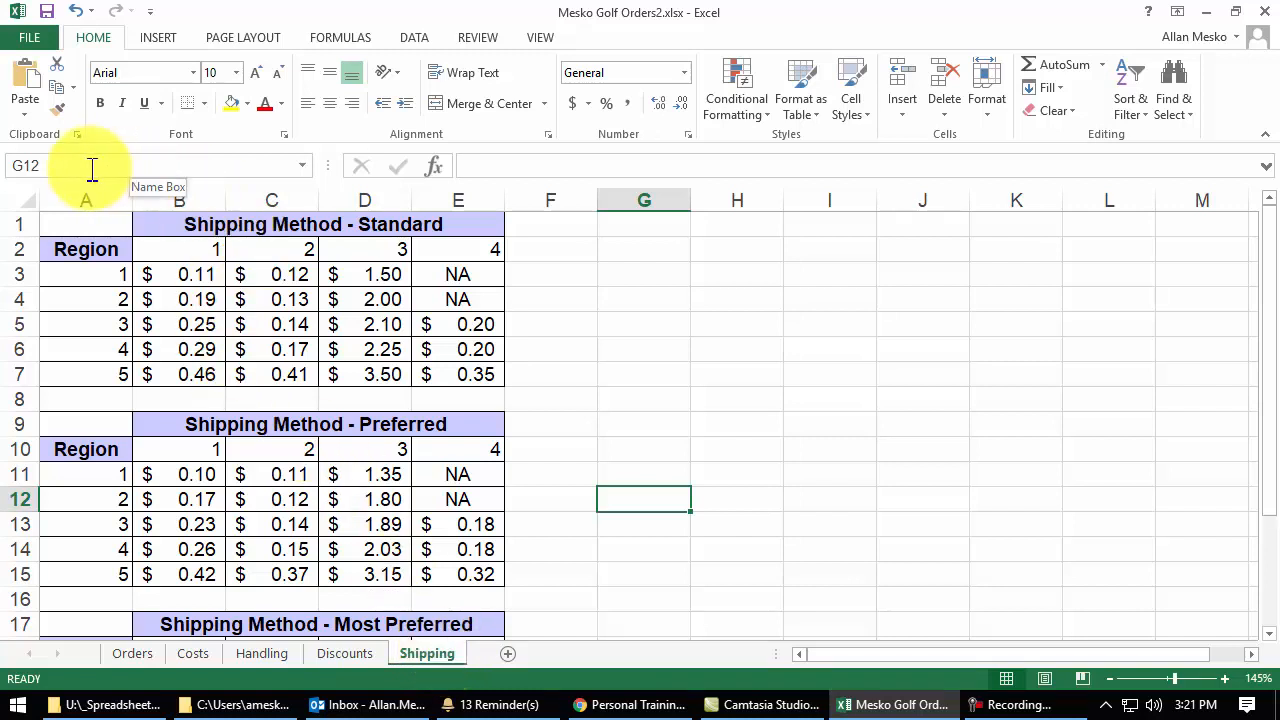
pyautogui.click(150, 273)
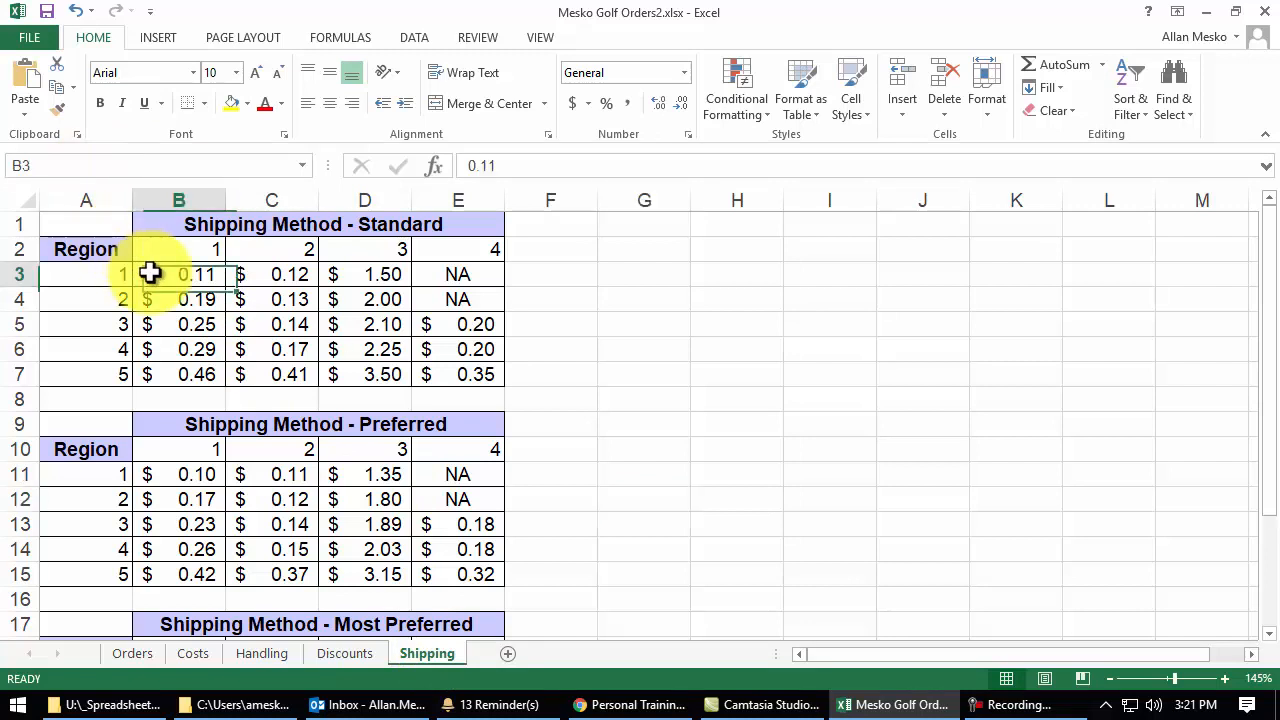
pyautogui.moveTo(150, 273); pyautogui.dragTo(433, 376)
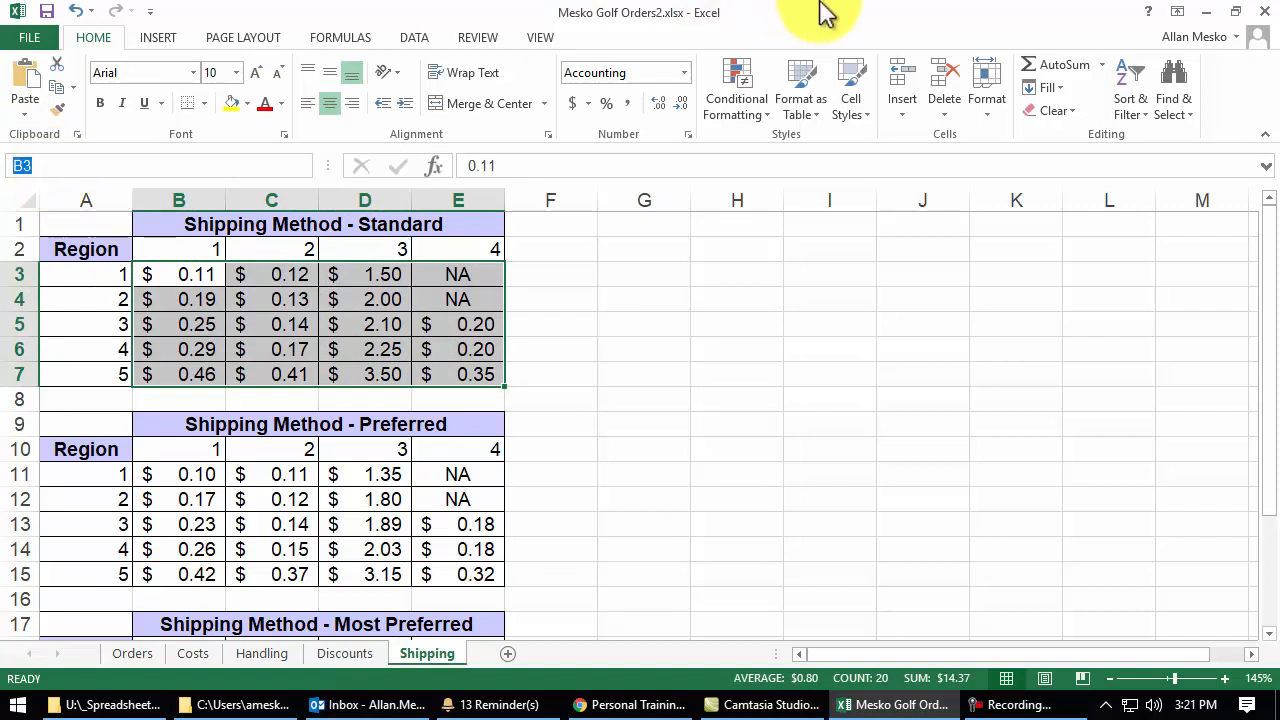
pyautogui.write('Ship1')
pyautogui.press('Return')
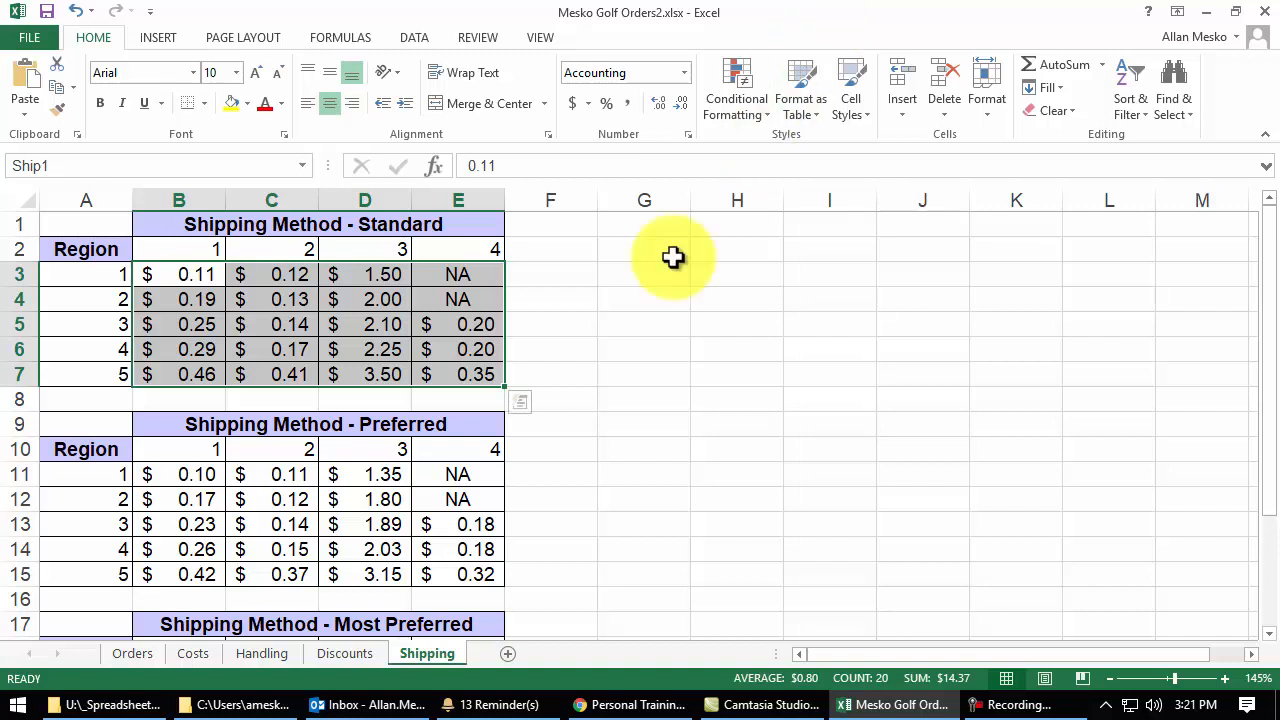
# Name the Preferred shipping rates in B11:E15 on the Shipping sheet Ship2
pyautogui.click(189, 478)
pyautogui.moveTo(189, 478); pyautogui.dragTo(446, 580)
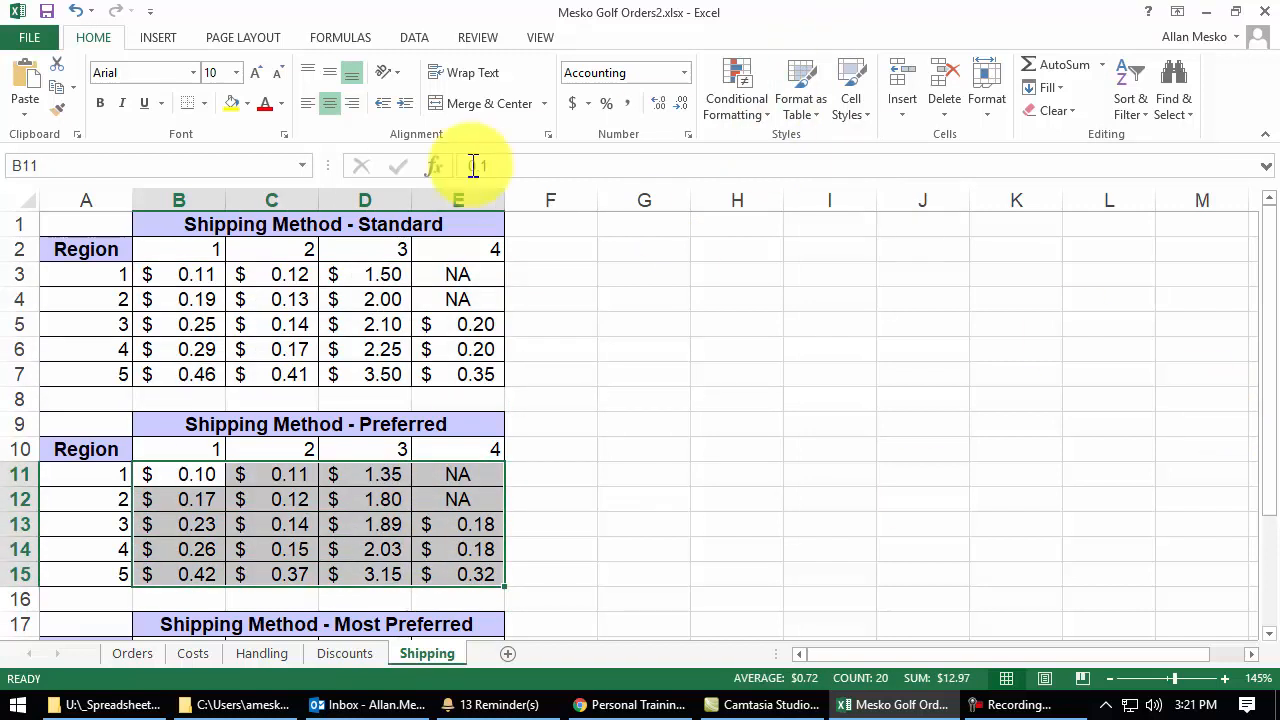
pyautogui.click(171, 164)
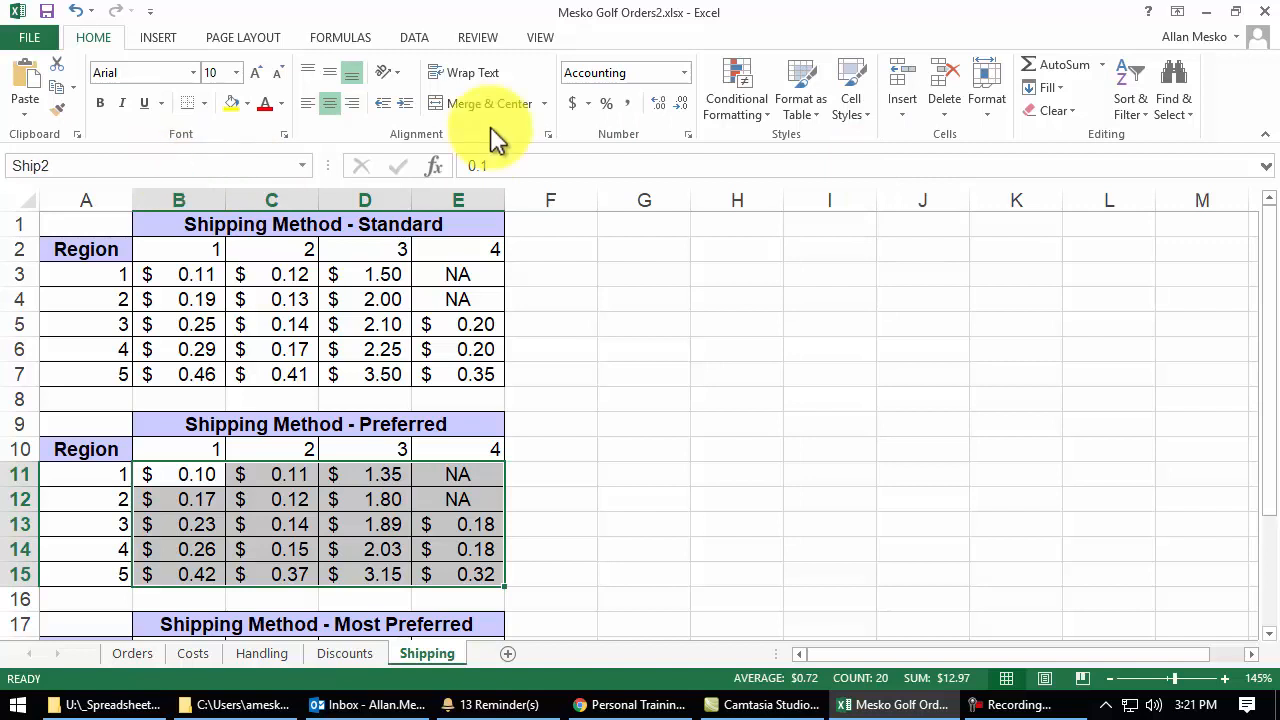
# Name the Most Preferred shipping rates in B19:E23 on the Shipping sheet Ship3 and review the workbook's list of defined names
pyautogui.scroll(-2, 480, 120)
pyautogui.scroll(-1, 497, 224)
pyautogui.scroll(-3, 510, 388)
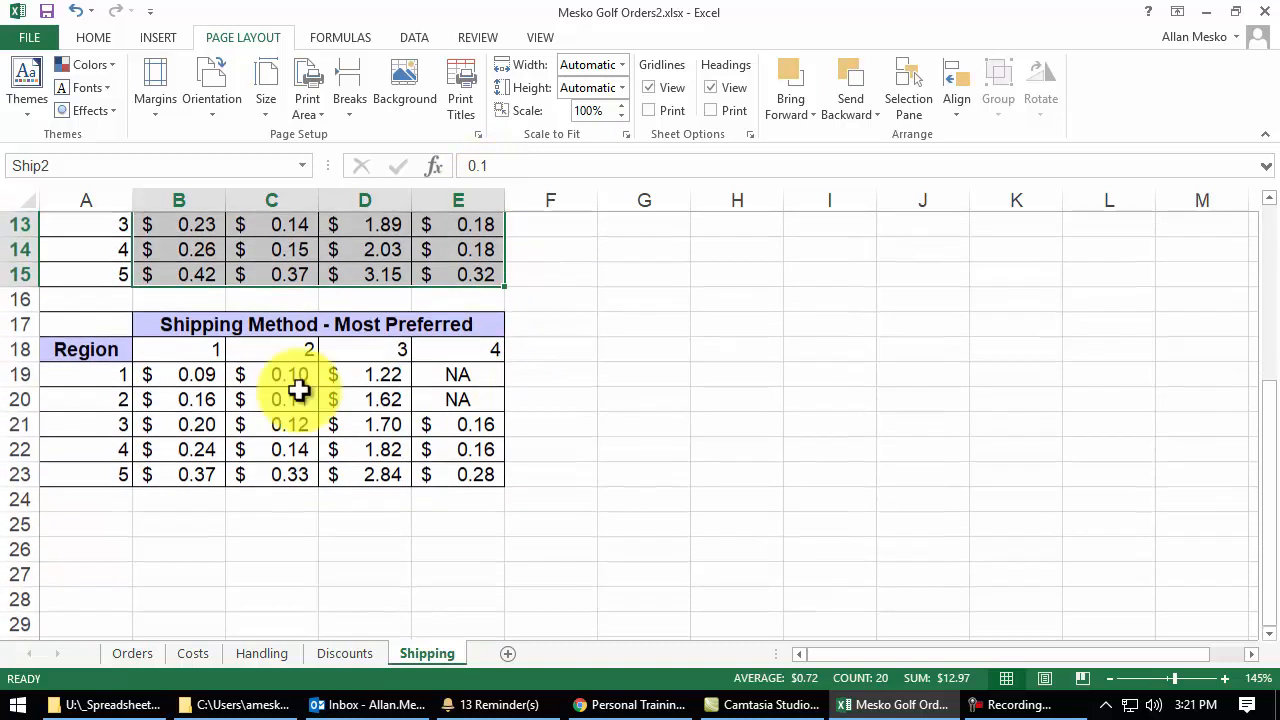
pyautogui.moveTo(183, 374); pyautogui.dragTo(443, 480)
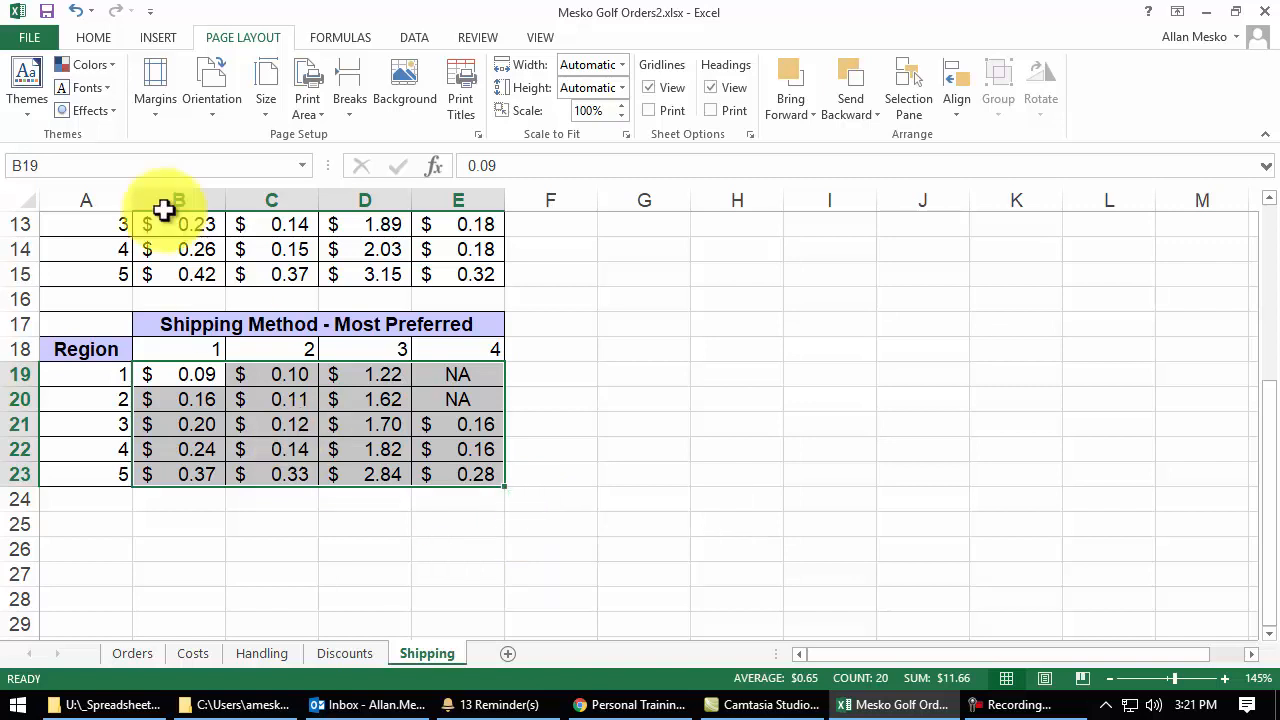
pyautogui.click(90, 163)
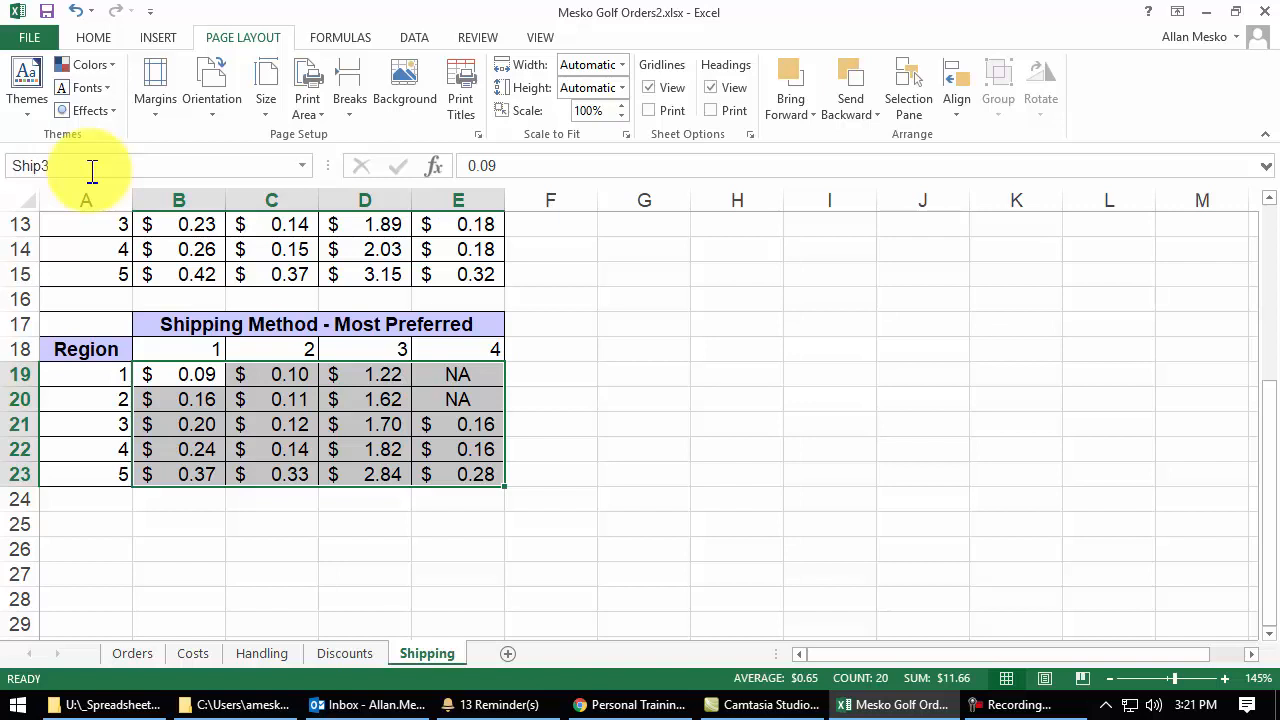
pyautogui.click(302, 166)
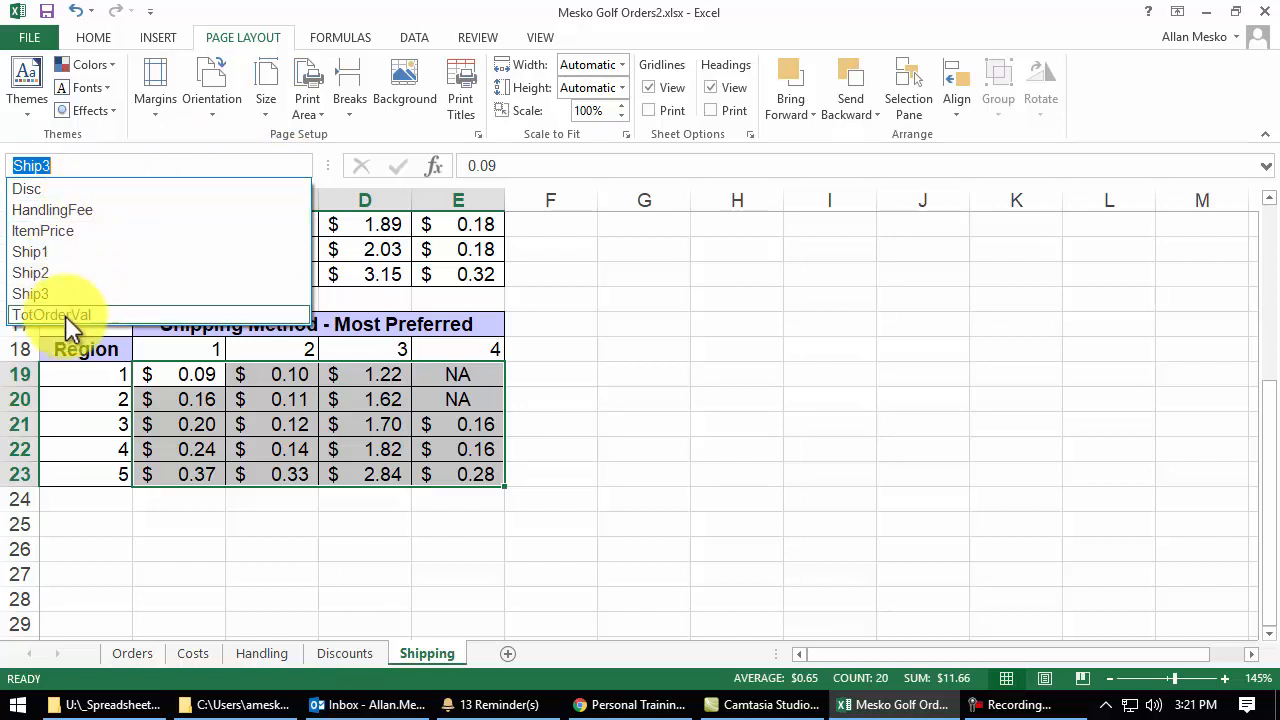
pyautogui.click(660, 298)
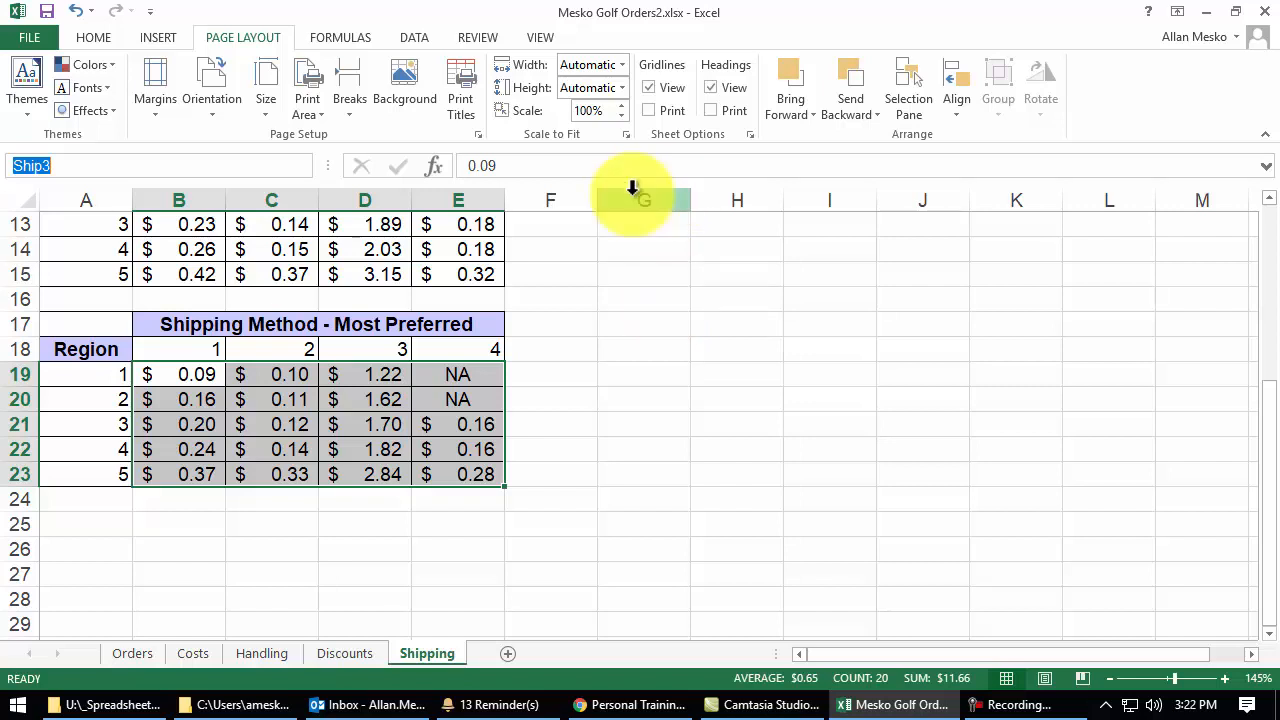
# Compare the Description column of the order form with the item numbers and descriptions on the Costs sheet
pyautogui.click(132, 660)
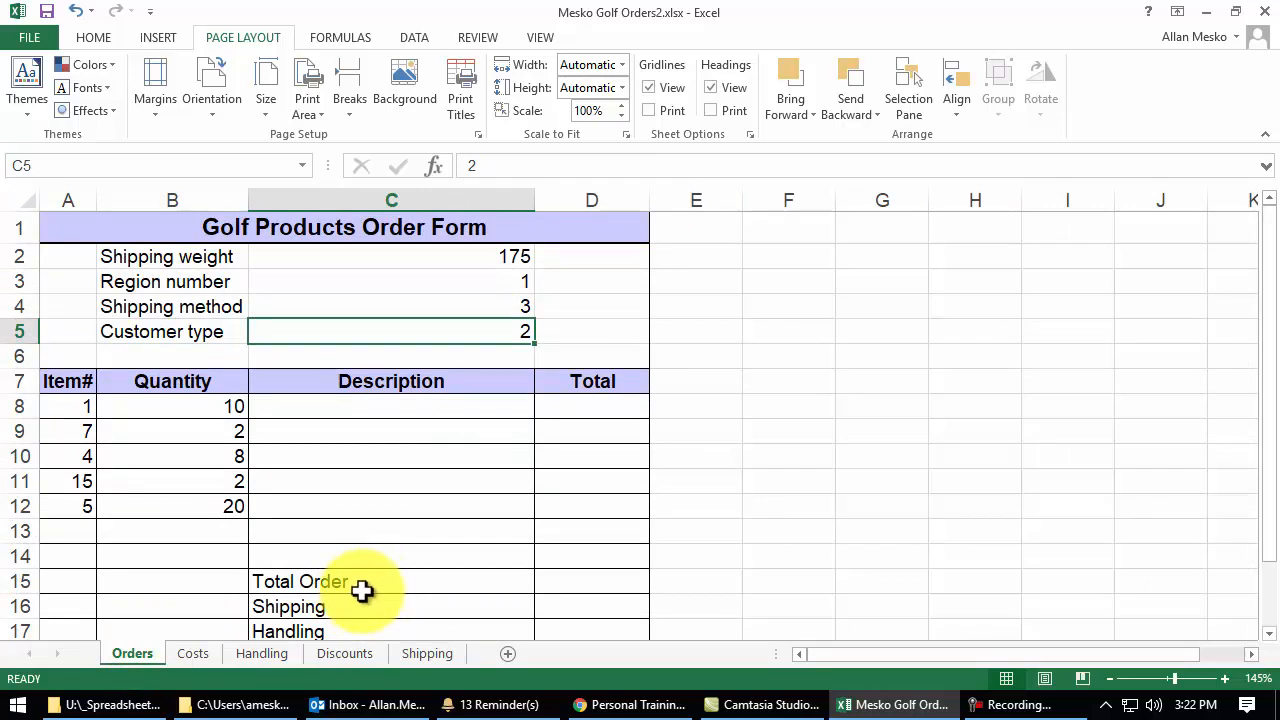
pyautogui.click(342, 410)
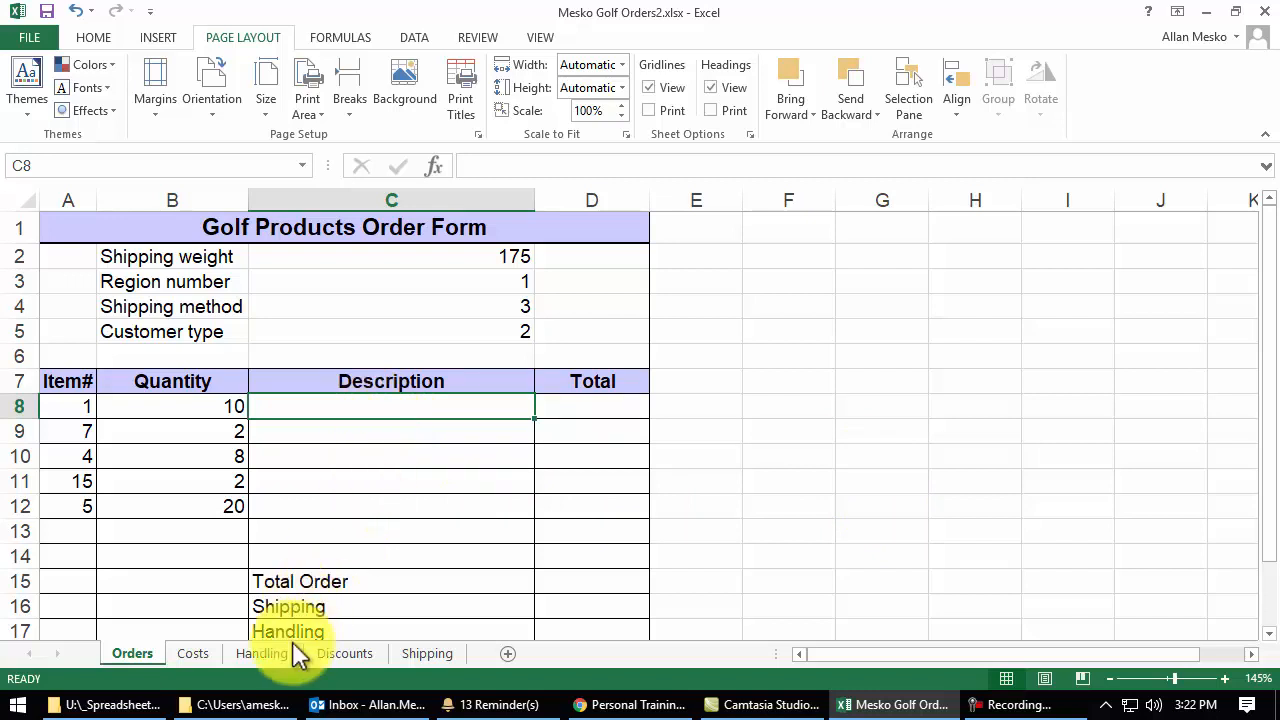
pyautogui.click(197, 658)
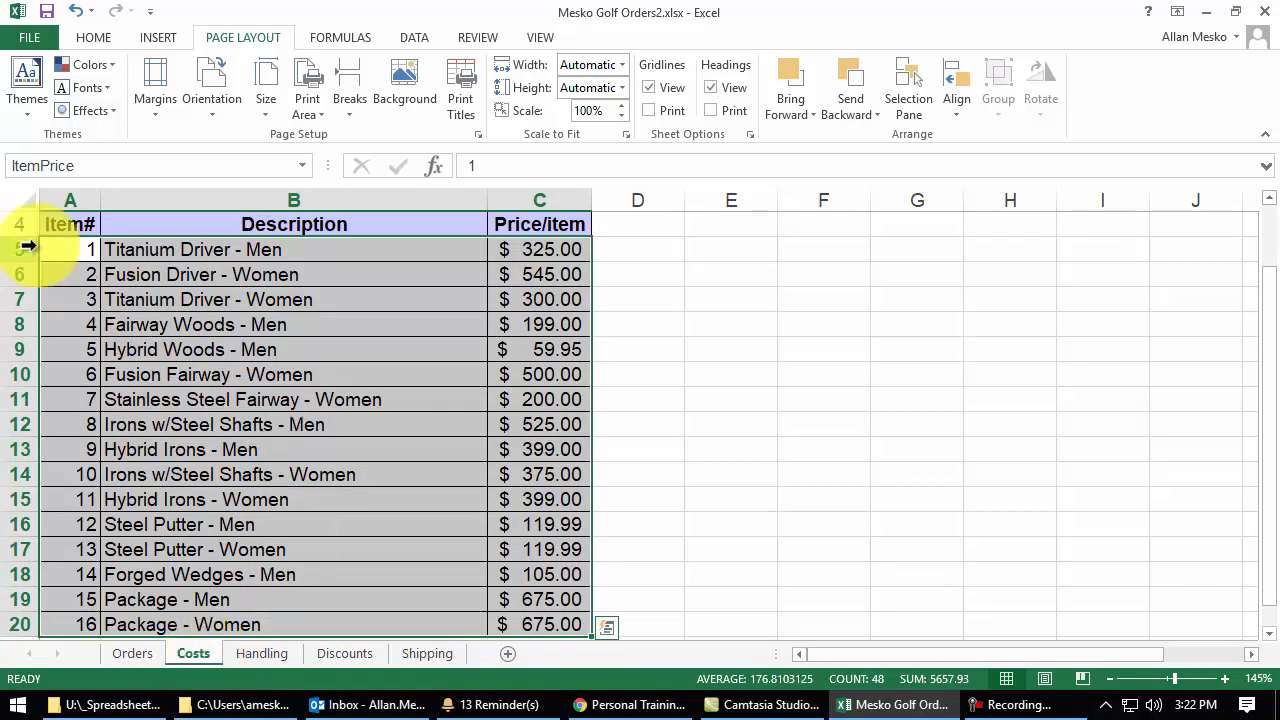
pyautogui.click(77, 248)
pyautogui.click(54, 349)
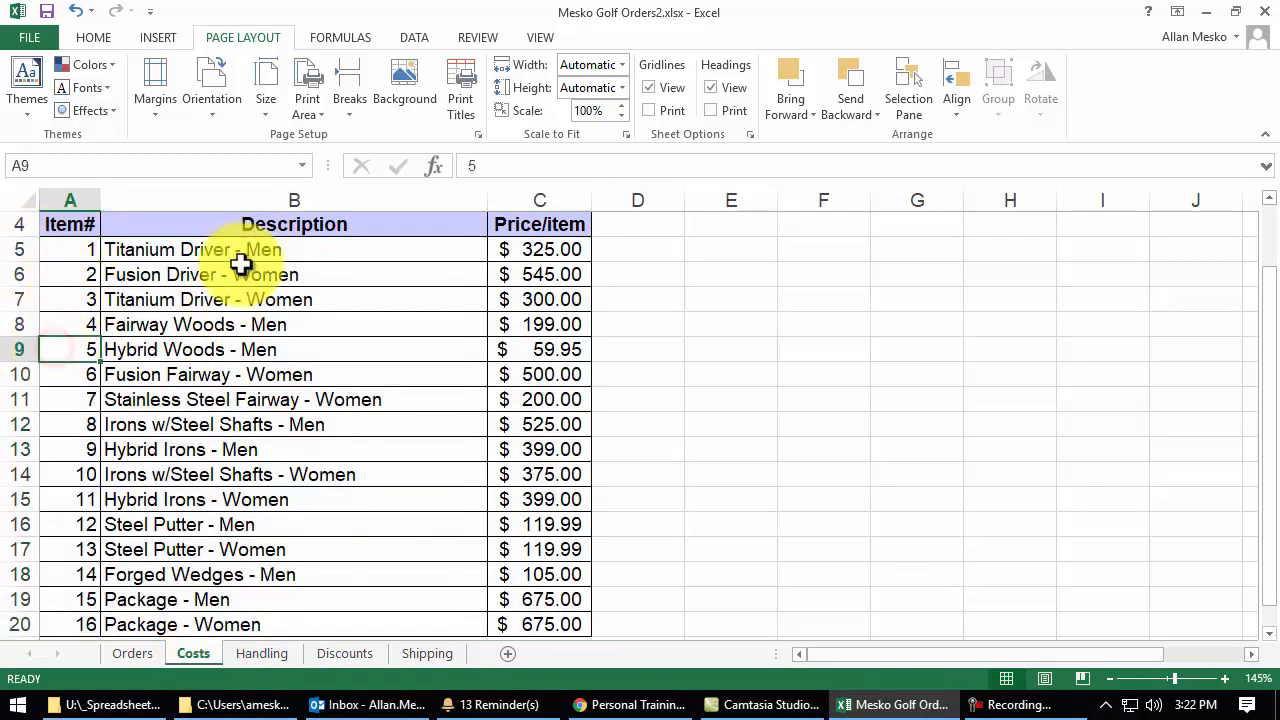
pyautogui.click(250, 251)
pyautogui.click(258, 352)
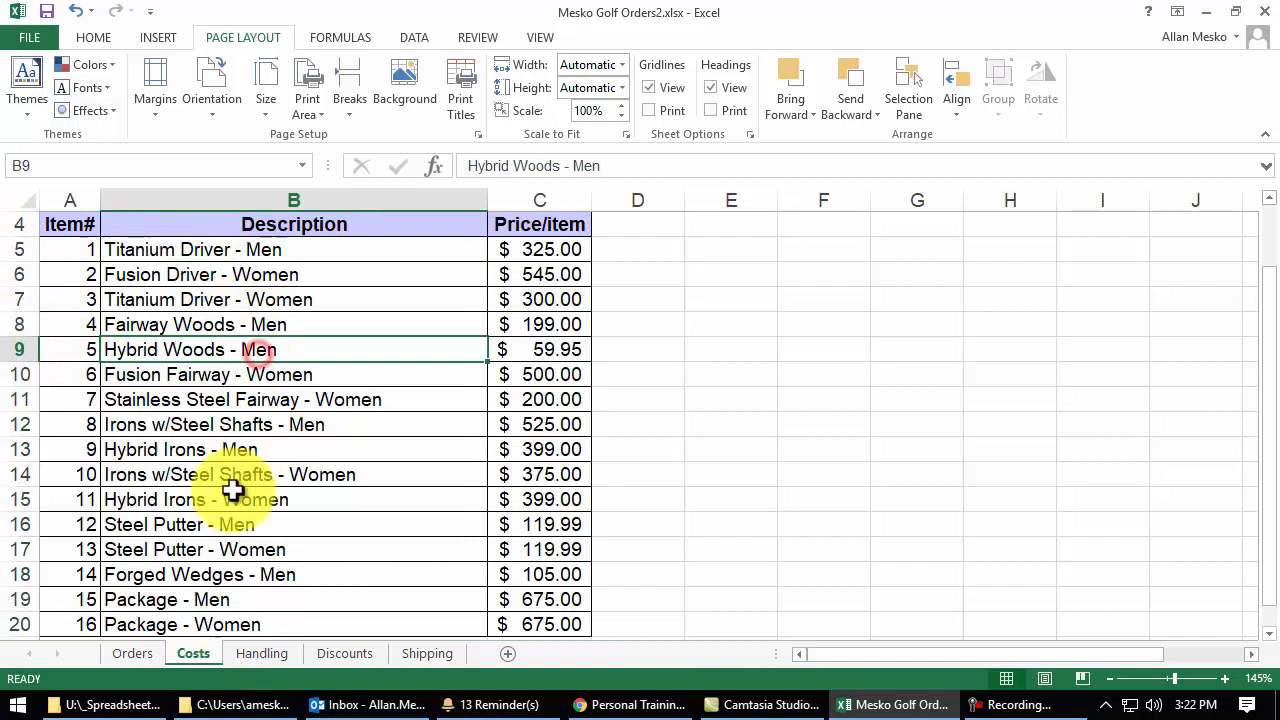
# Go through the ordered item numbers in A8:A12 on the Orders sheet
pyautogui.click(143, 658)
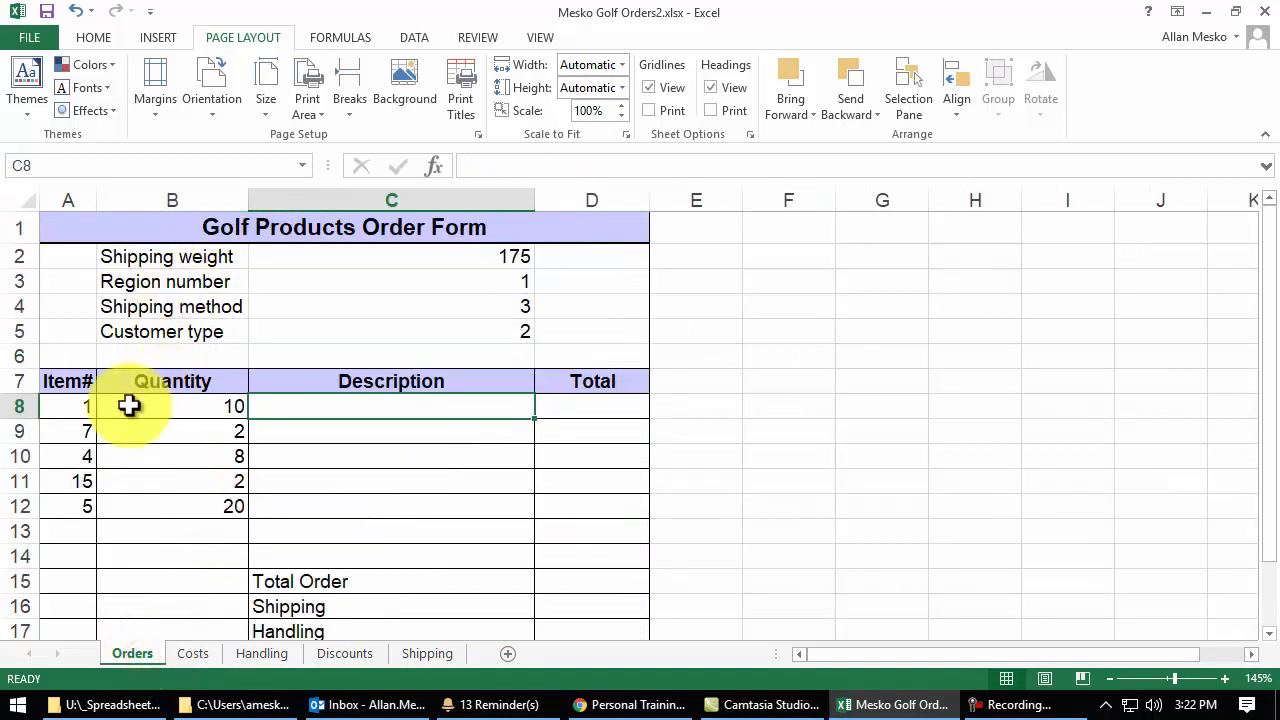
pyautogui.click(83, 408)
pyautogui.click(85, 431)
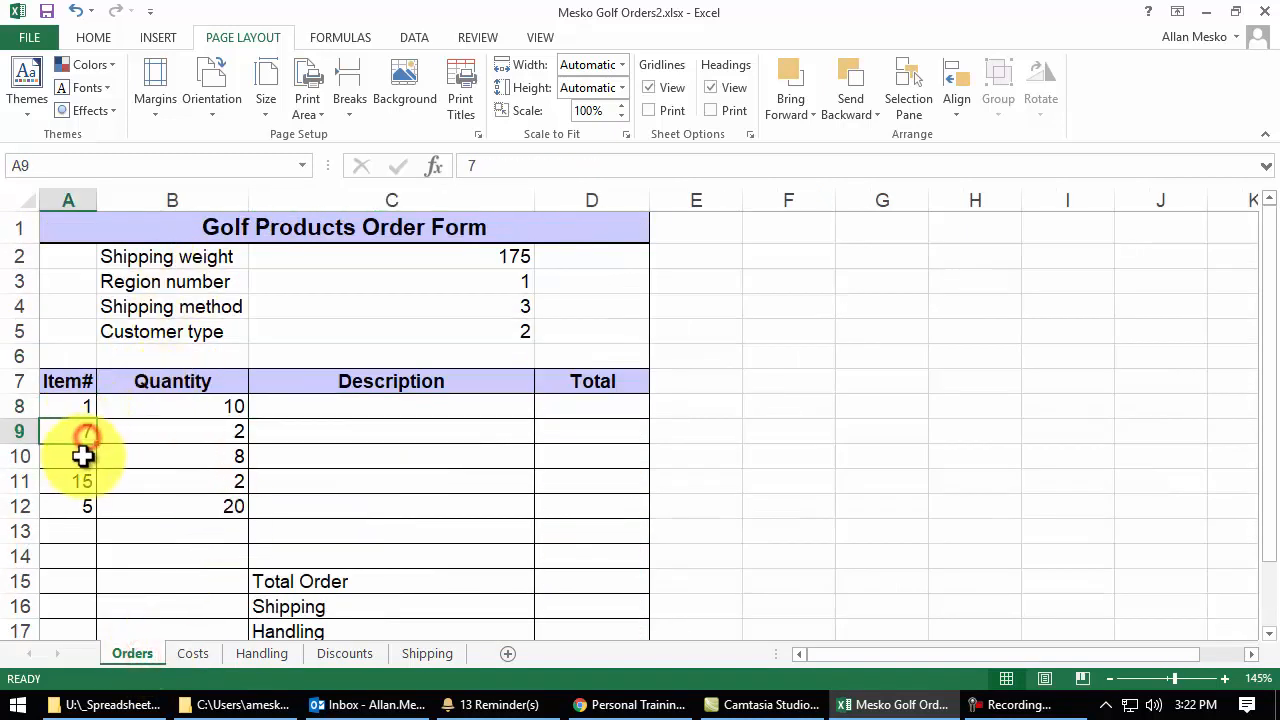
pyautogui.click(85, 456)
pyautogui.click(83, 481)
pyautogui.click(86, 506)
# Examine the Item# column on the Costs sheet and select the ItemPrice named range to see the cells it covers
pyautogui.click(193, 653)
pyautogui.click(80, 324)
pyautogui.click(80, 404)
pyautogui.click(78, 480)
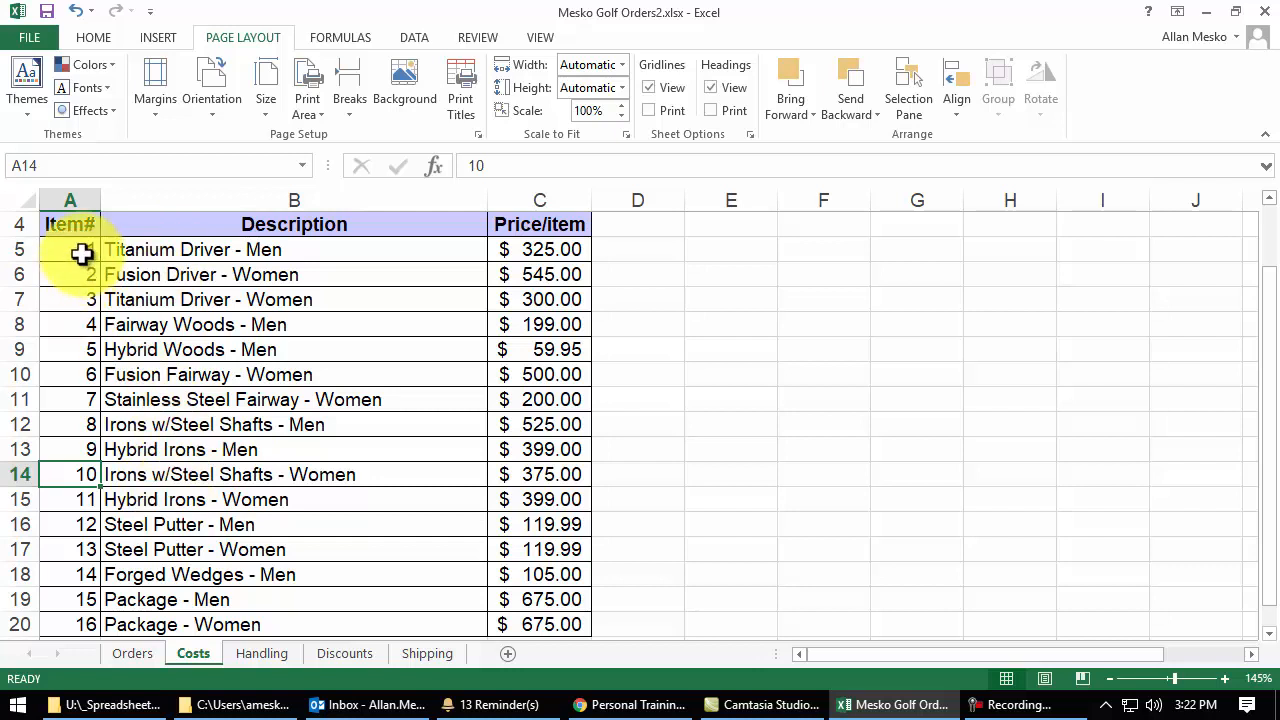
pyautogui.click(302, 166)
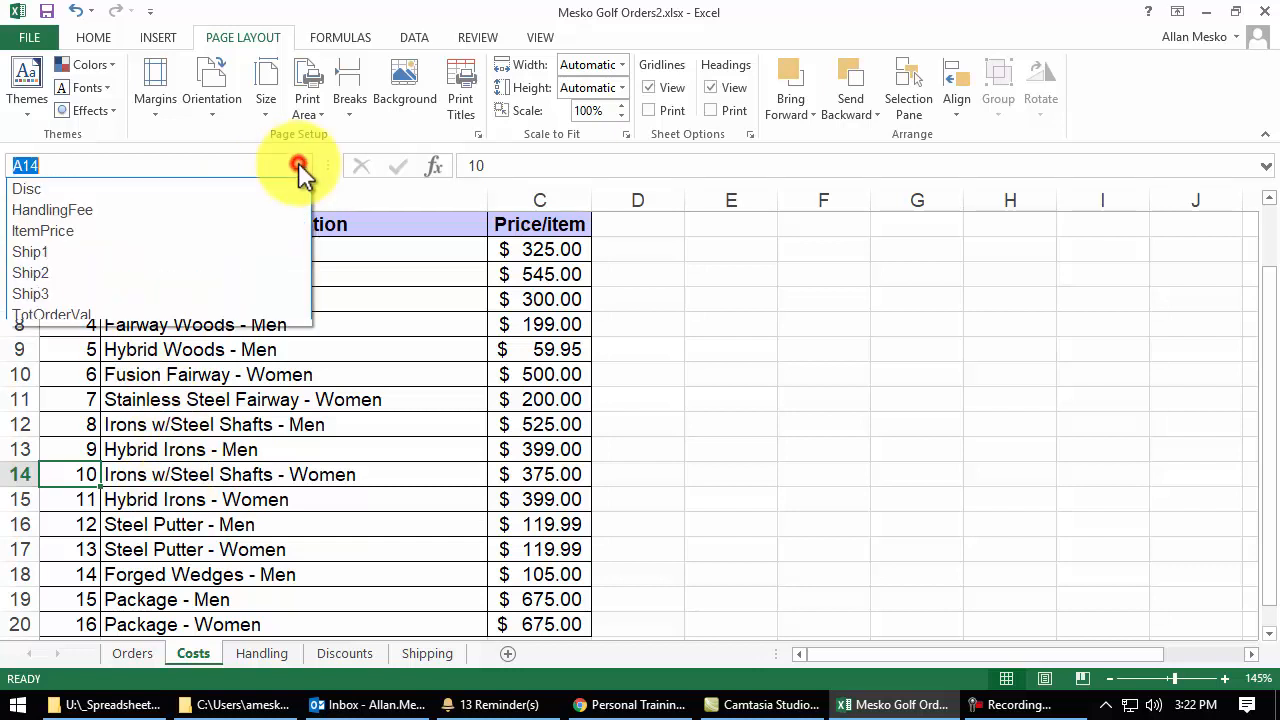
pyautogui.click(95, 231)
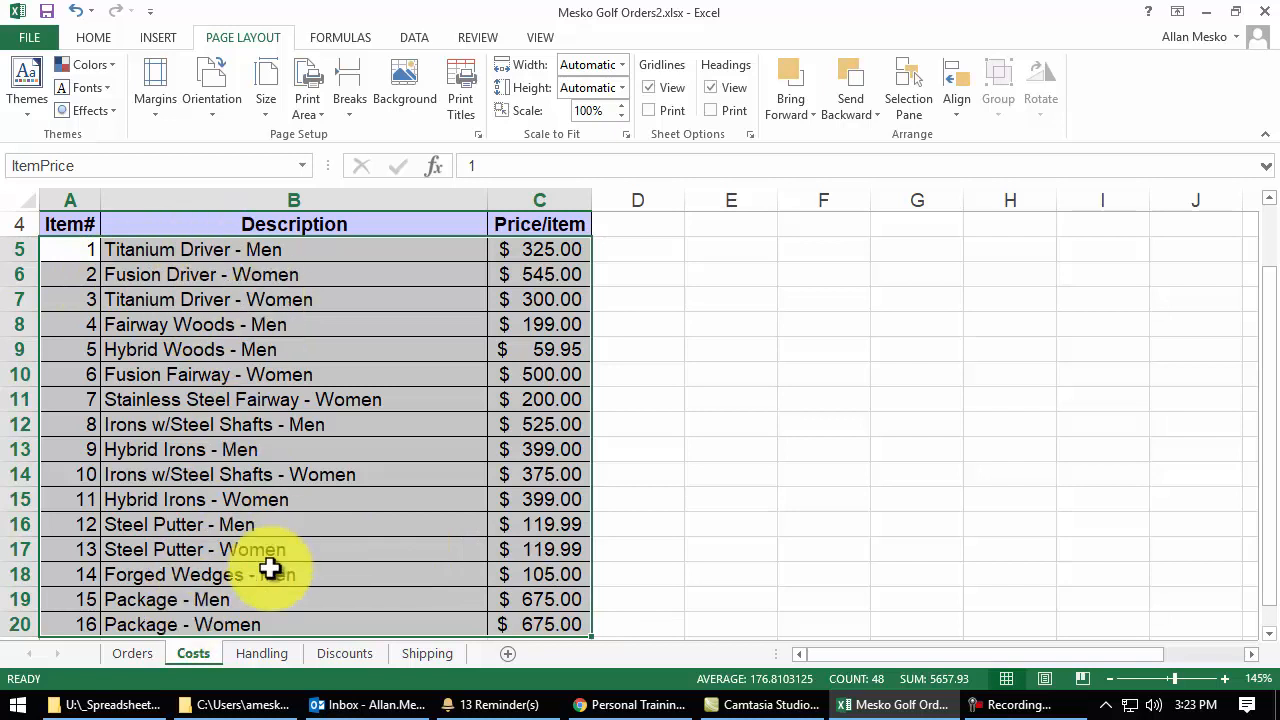
# Begin a VLOOKUP formula in C8 on the Orders sheet with the column-locked item number $A8 as the lookup value
pyautogui.click(142, 653)
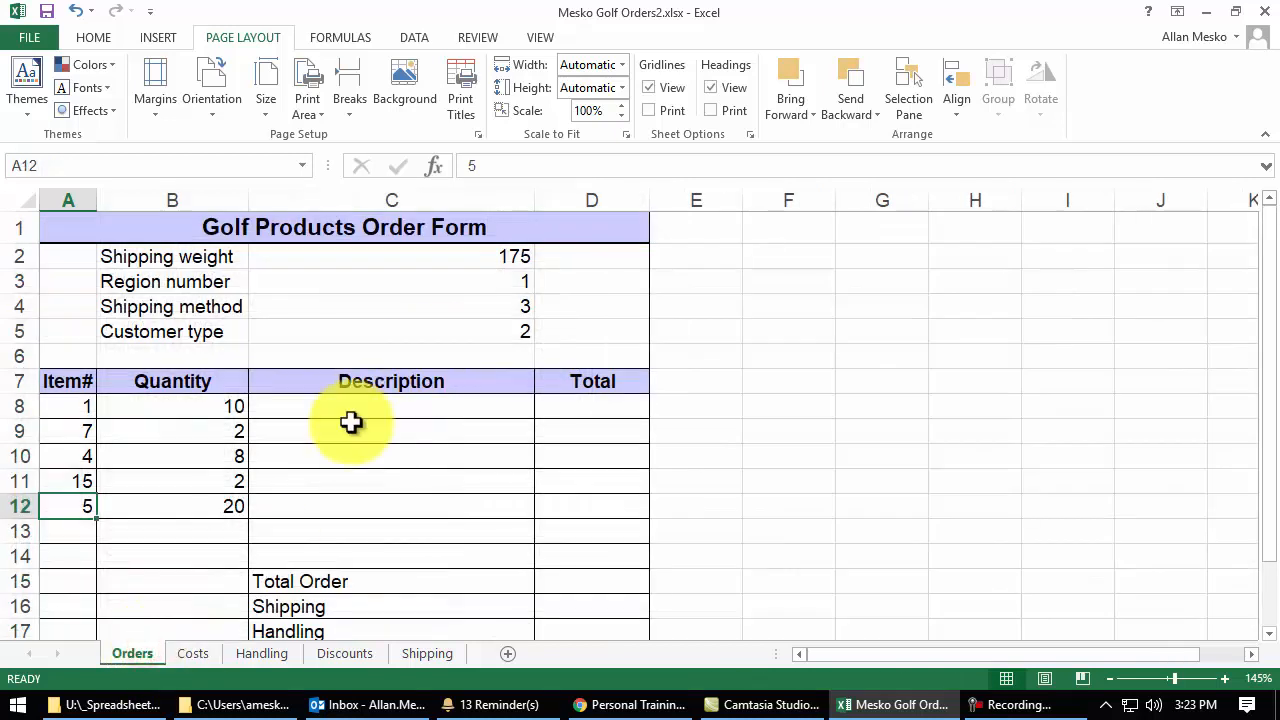
pyautogui.click(358, 407)
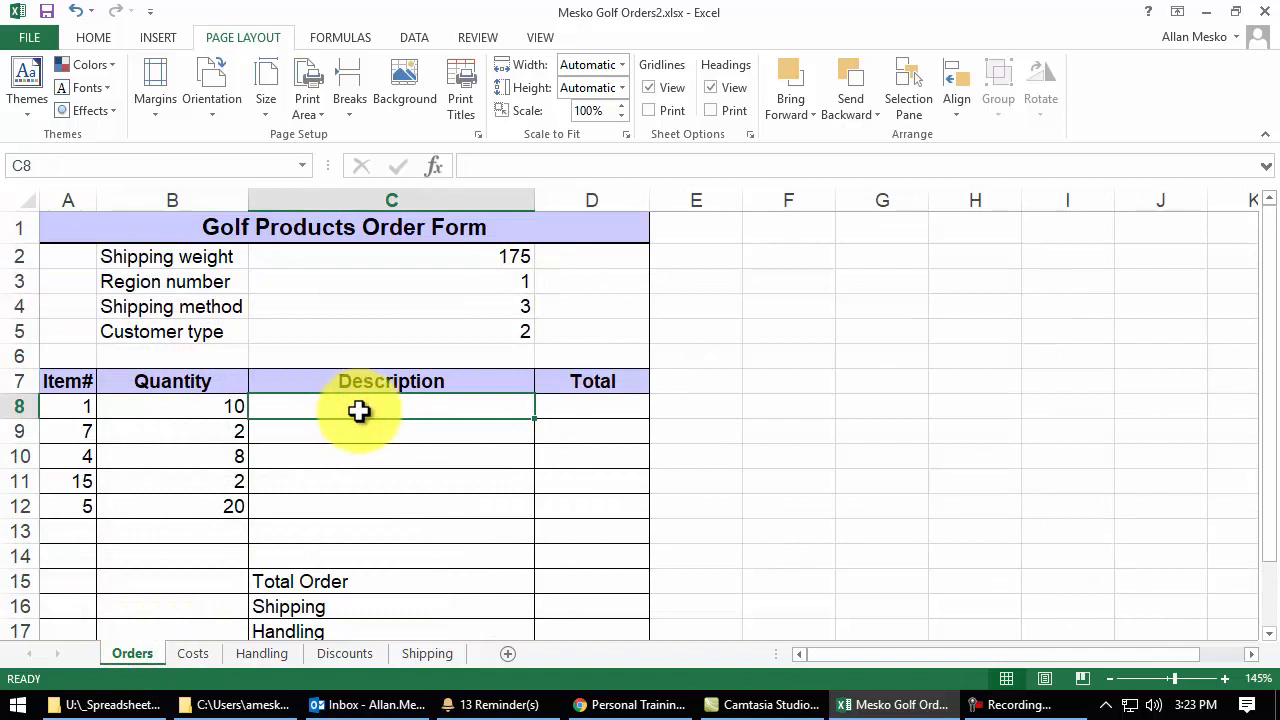
pyautogui.click(79, 406)
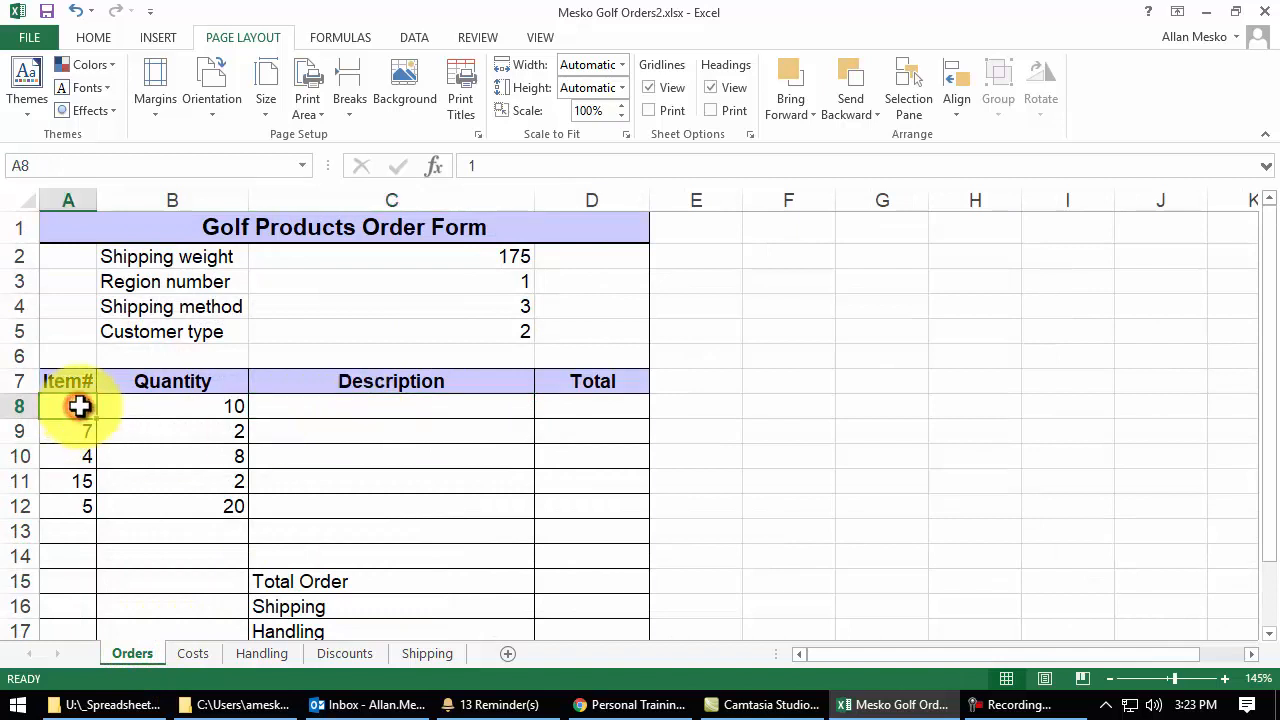
pyautogui.click(373, 407)
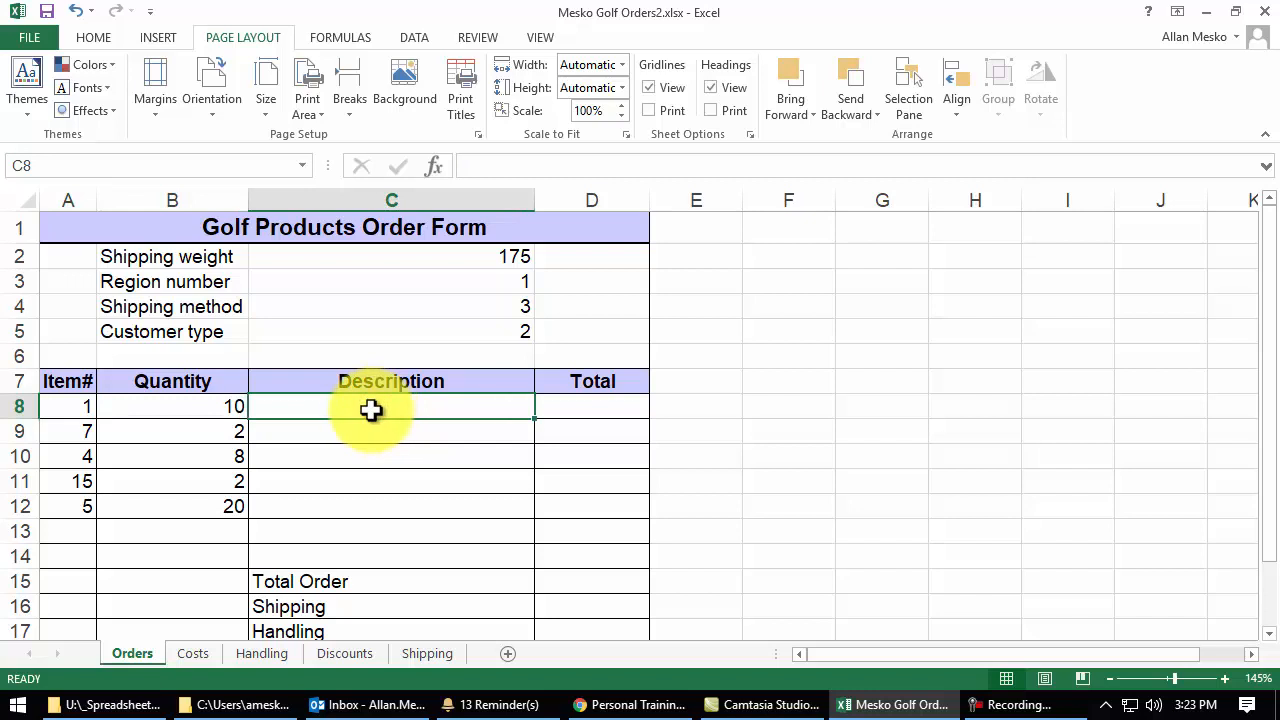
pyautogui.moveTo(923, 706)
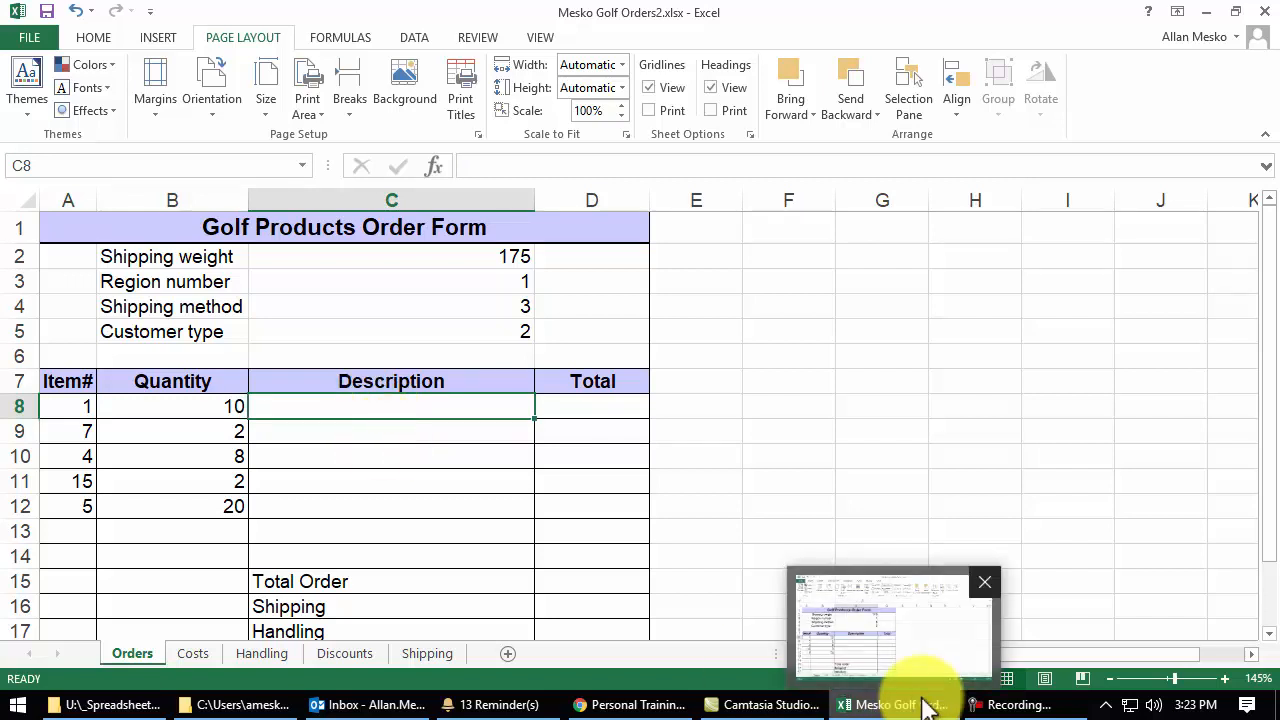
pyautogui.write('=vloo')
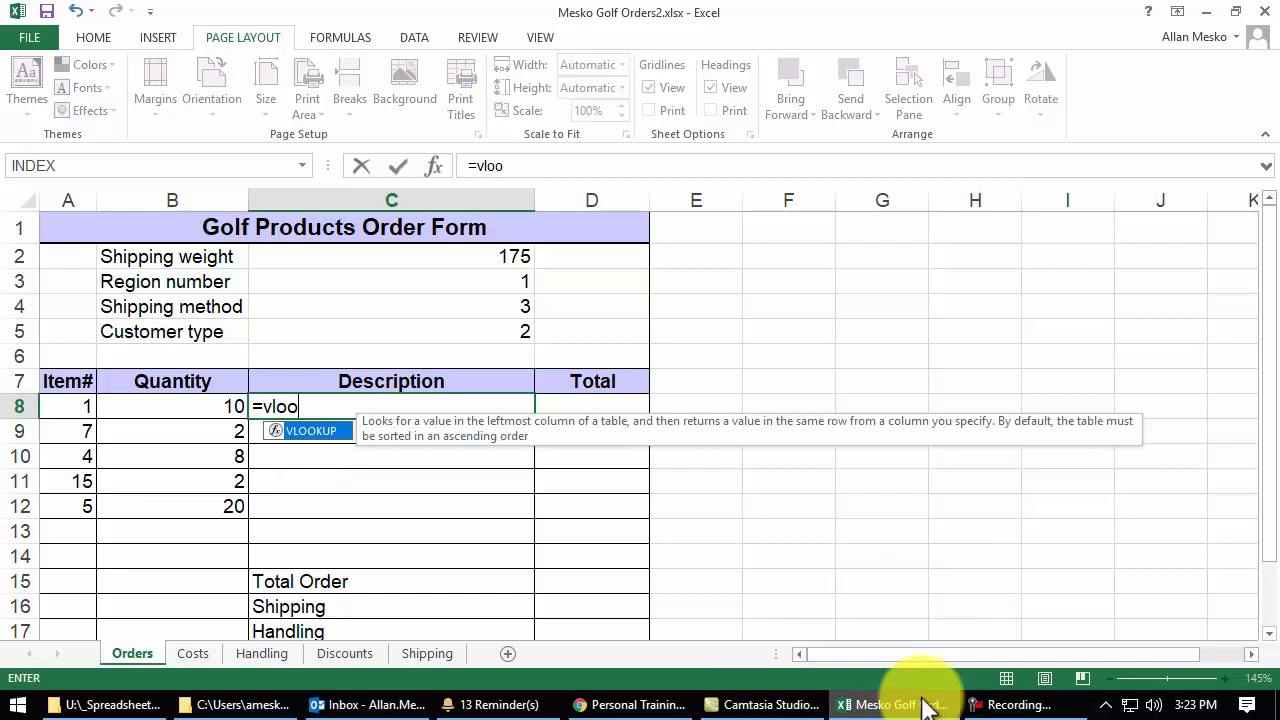
pyautogui.write('kup(')
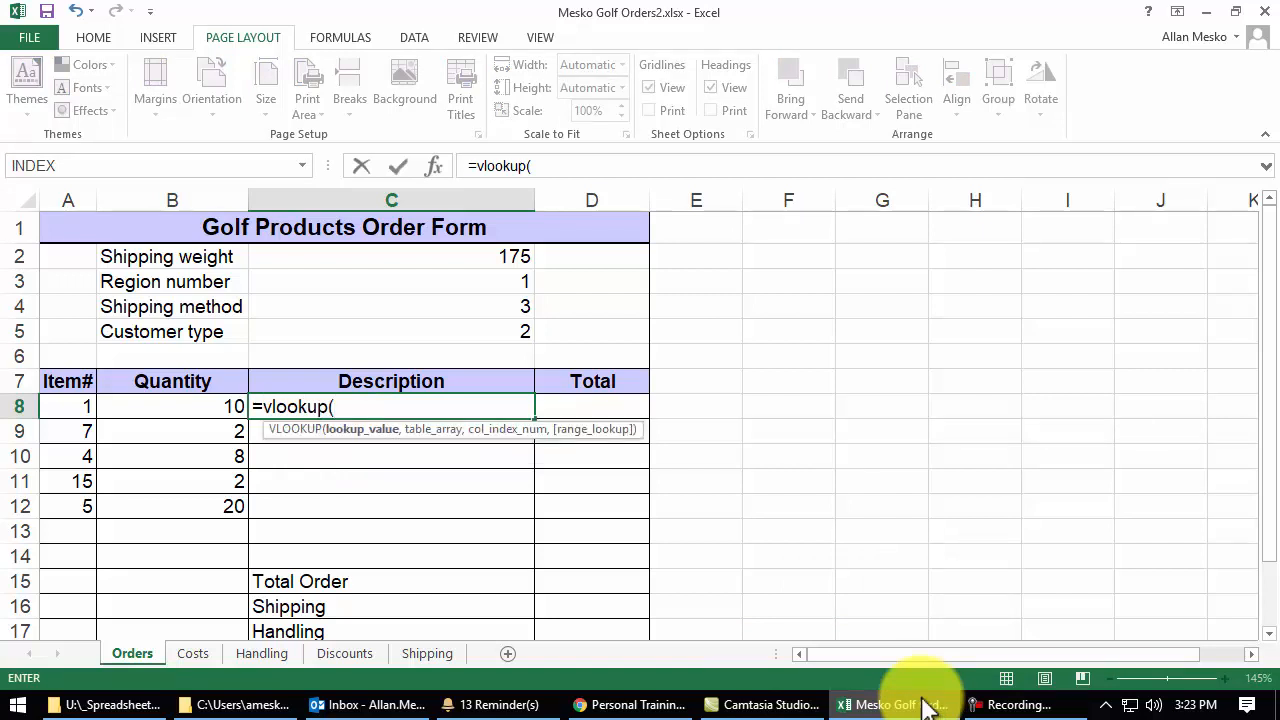
pyautogui.click(62, 406)
pyautogui.moveTo(290, 708)
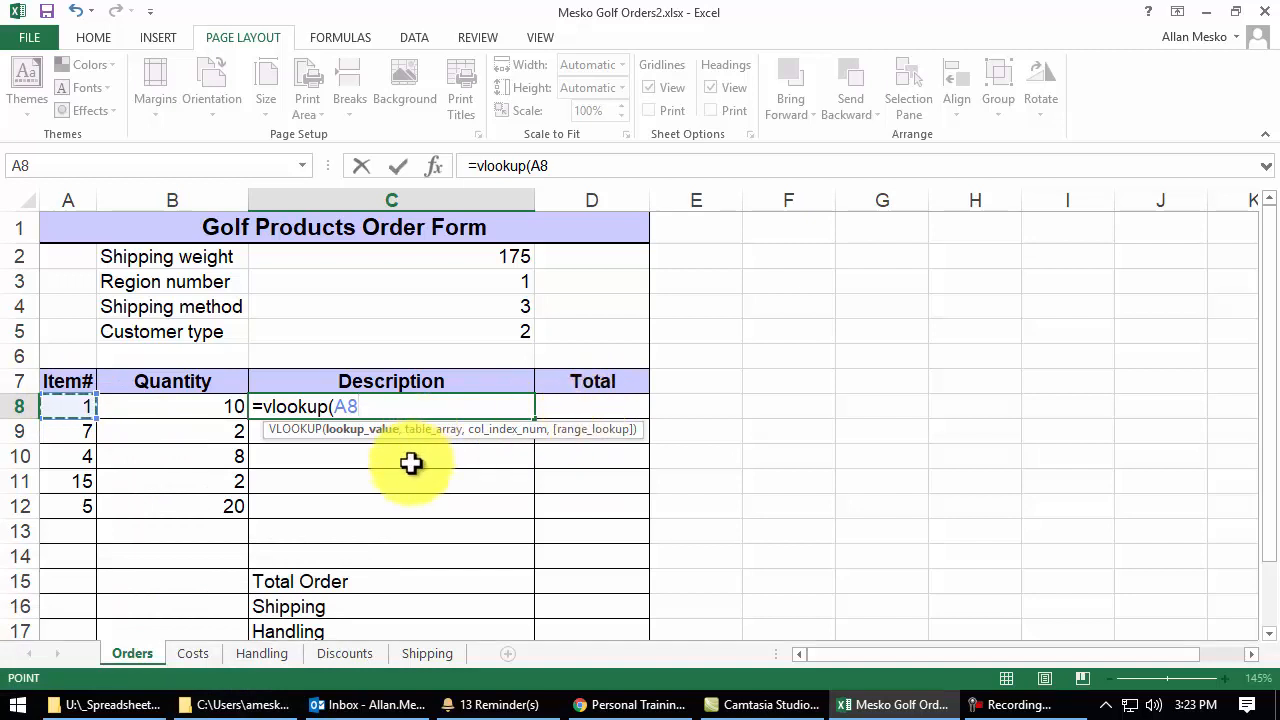
pyautogui.press('F4')
pyautogui.press('F4')
pyautogui.press('F4')
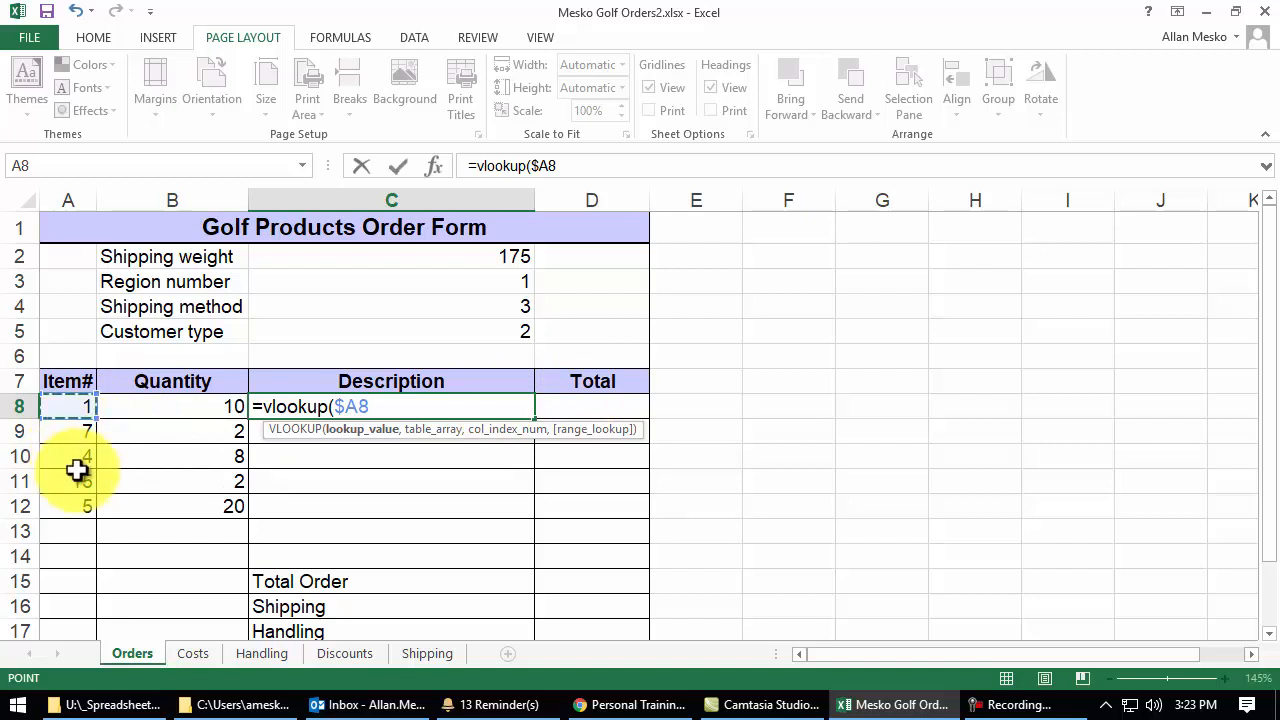
# Complete the VLOOKUP in C8 with ItemPrice as the table array, column index 2 and FALSE for an exact match
pyautogui.moveTo(603, 712)
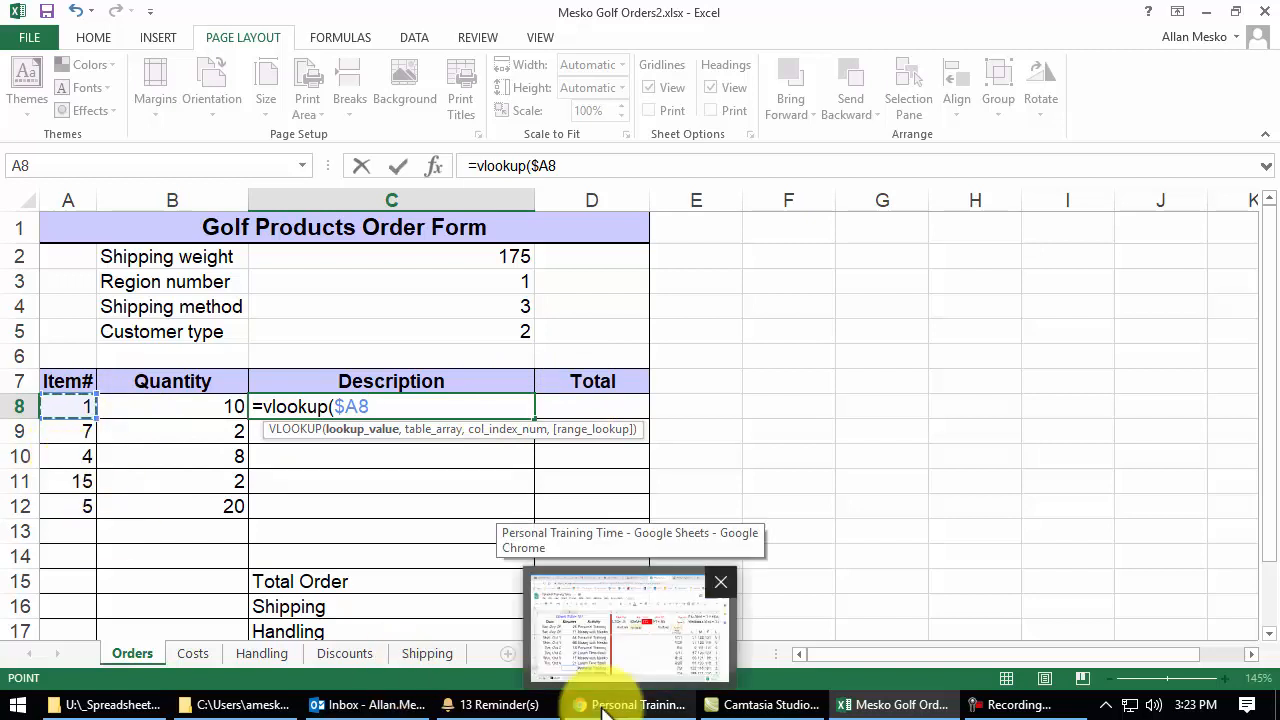
pyautogui.write(',')
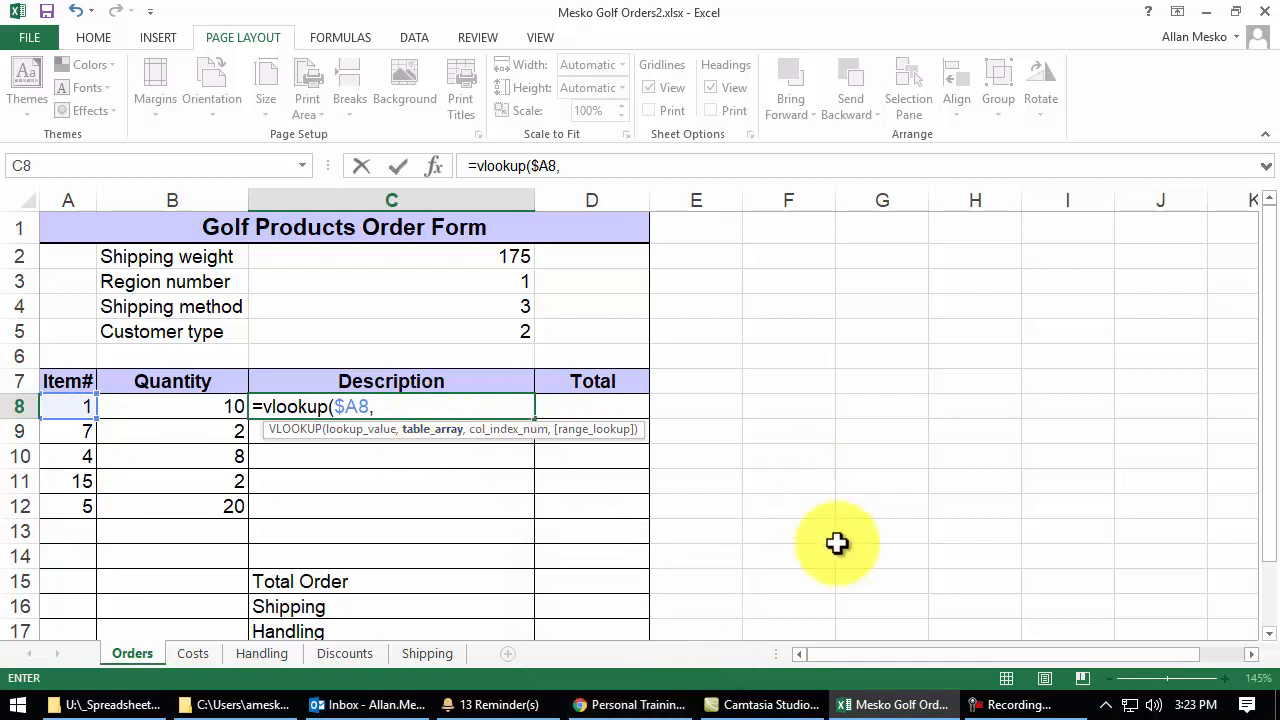
pyautogui.write('it')
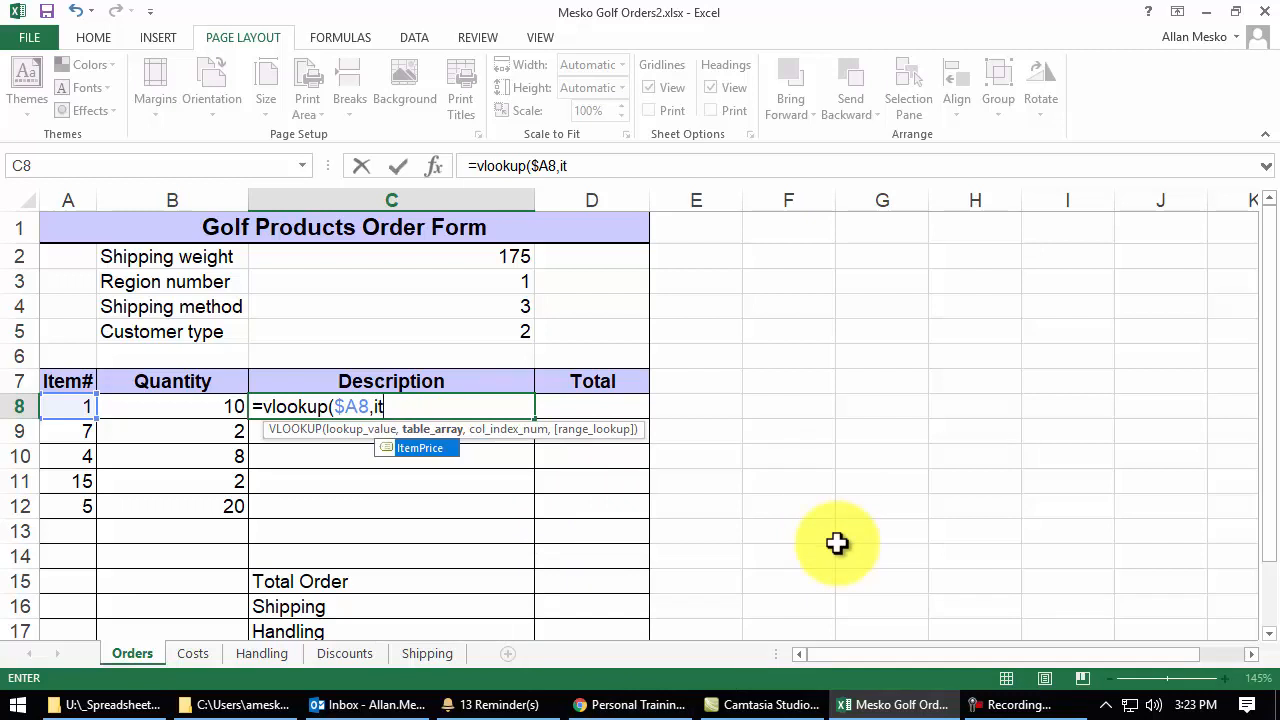
pyautogui.doubleClick(410, 448)
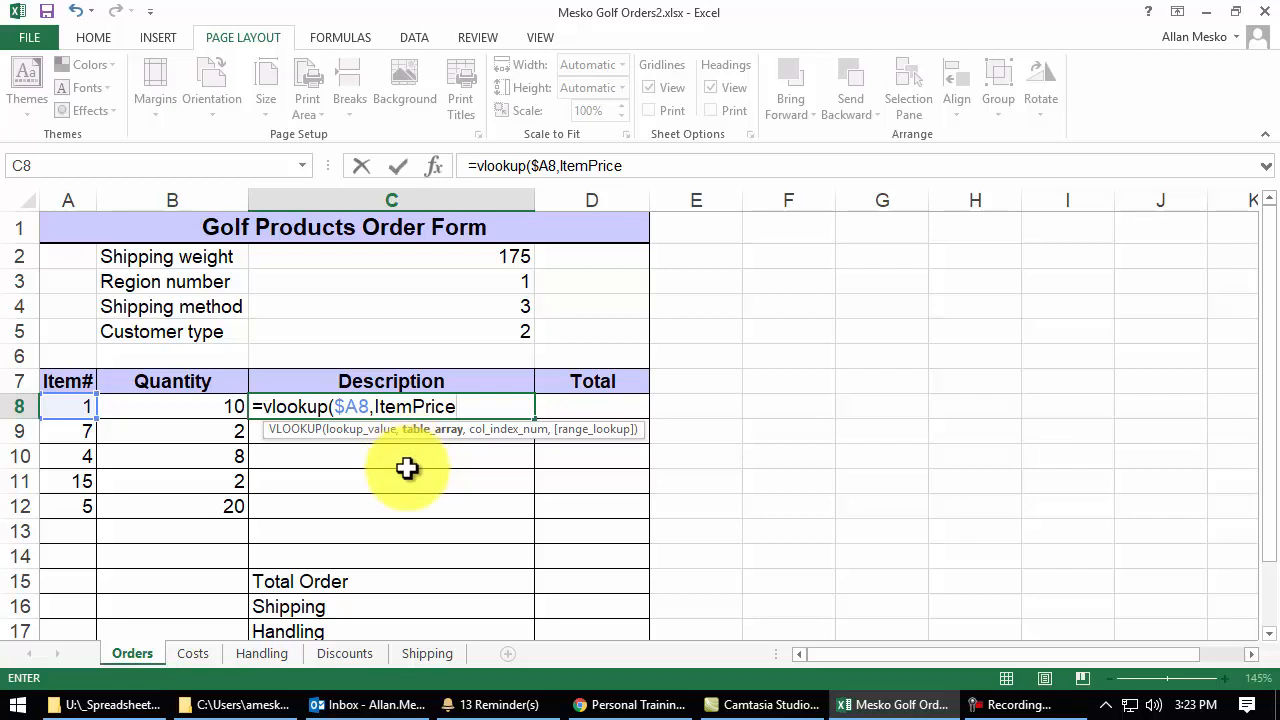
pyautogui.write(',2')
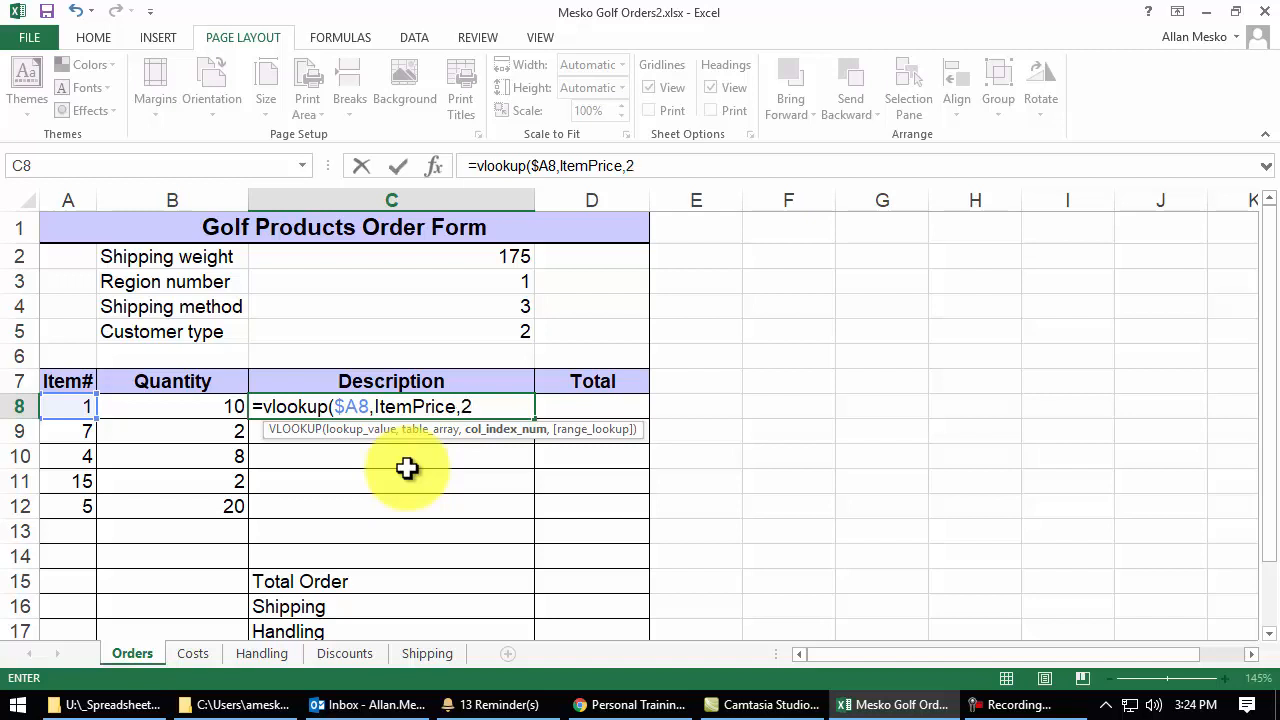
pyautogui.write(',')
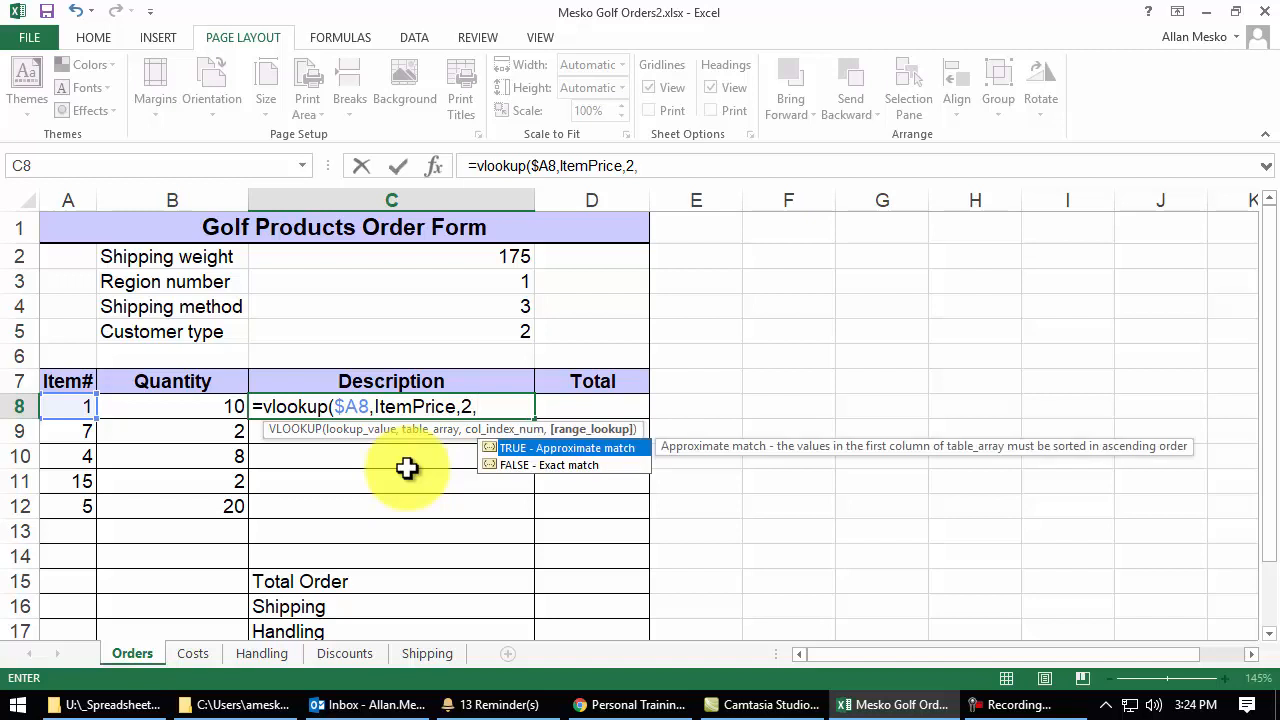
pyautogui.doubleClick(602, 463)
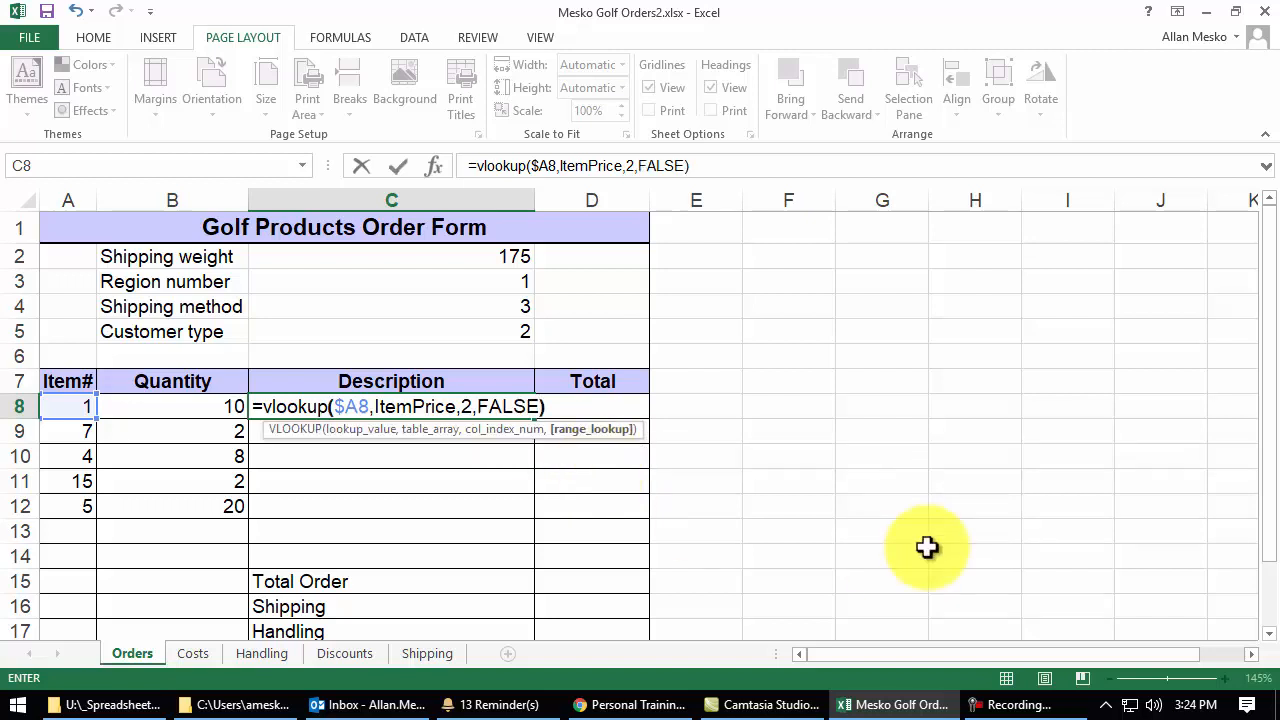
pyautogui.write(')')
pyautogui.press('Return')
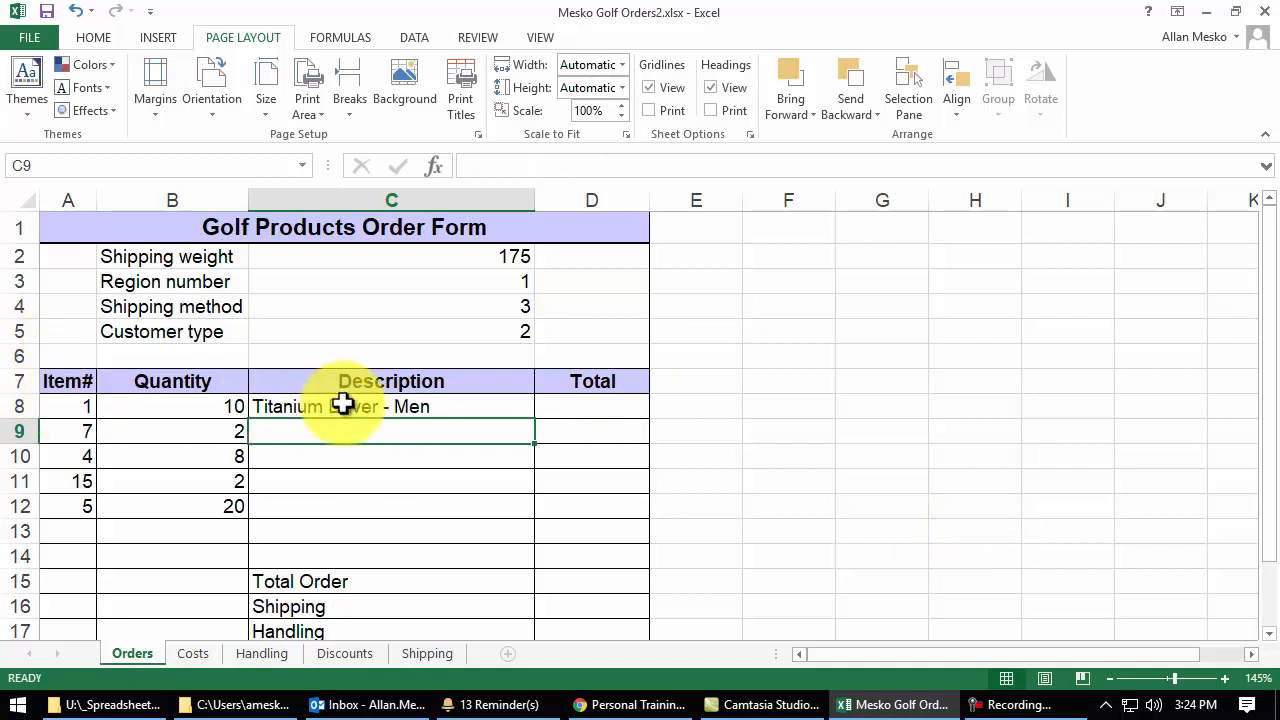
# Check the description listed for item 1 in the lookup table on the Costs sheet
pyautogui.click(203, 658)
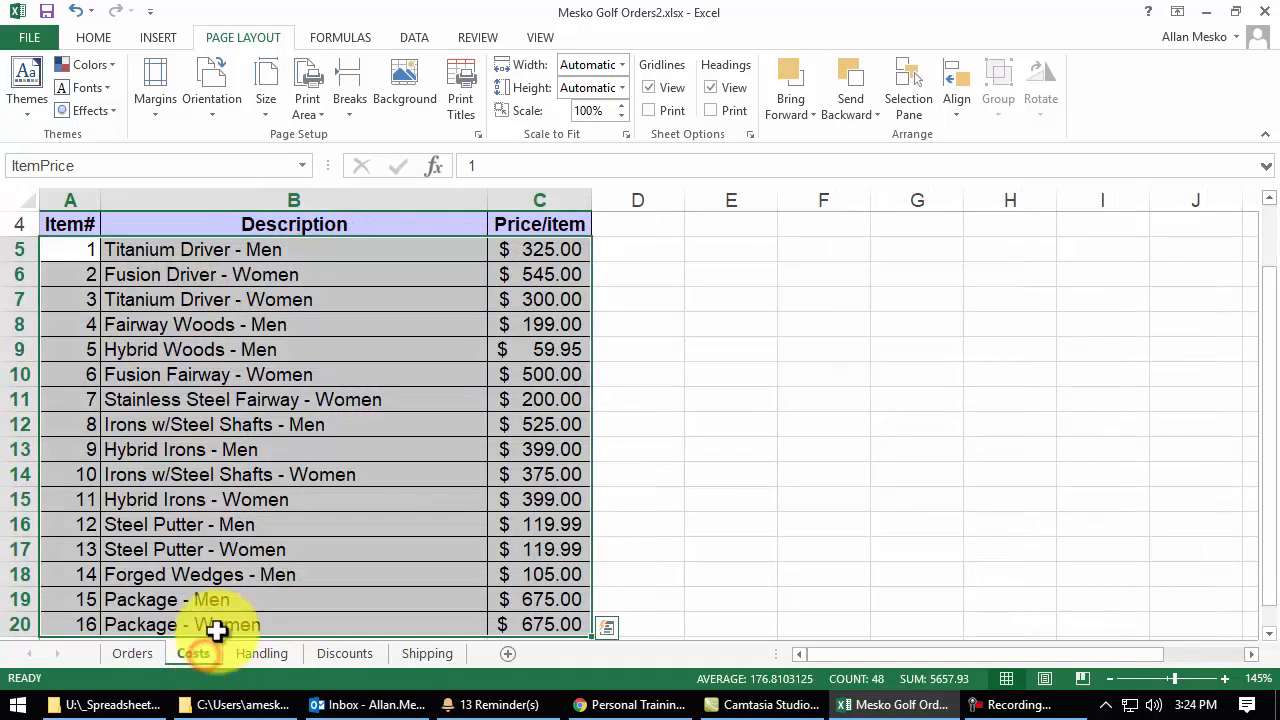
pyautogui.click(208, 250)
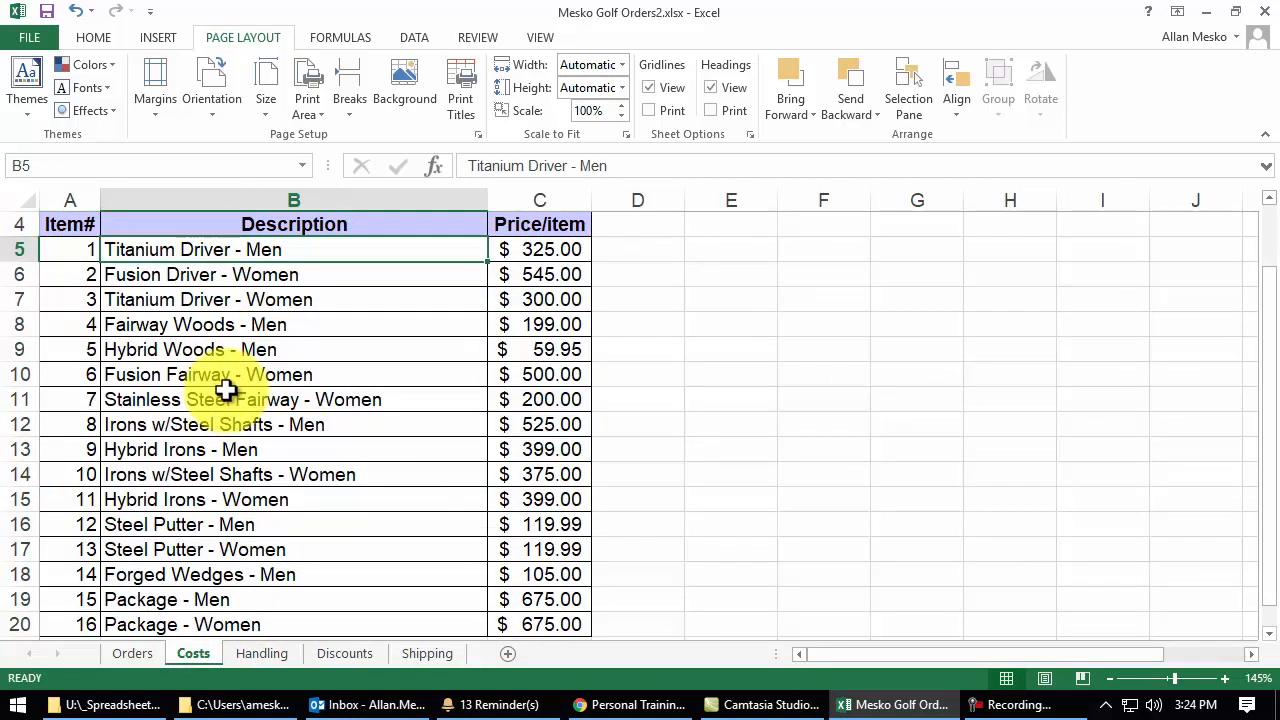
pyautogui.press('F10')
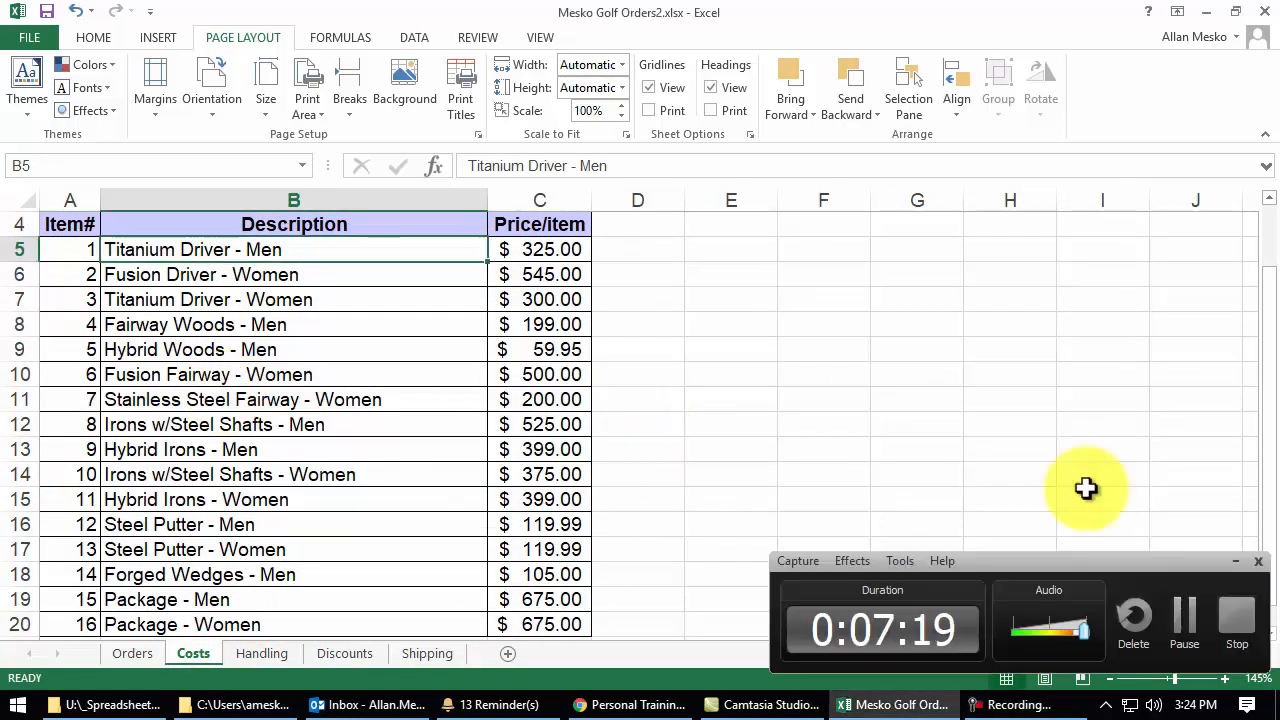
pyautogui.click(1240, 564)
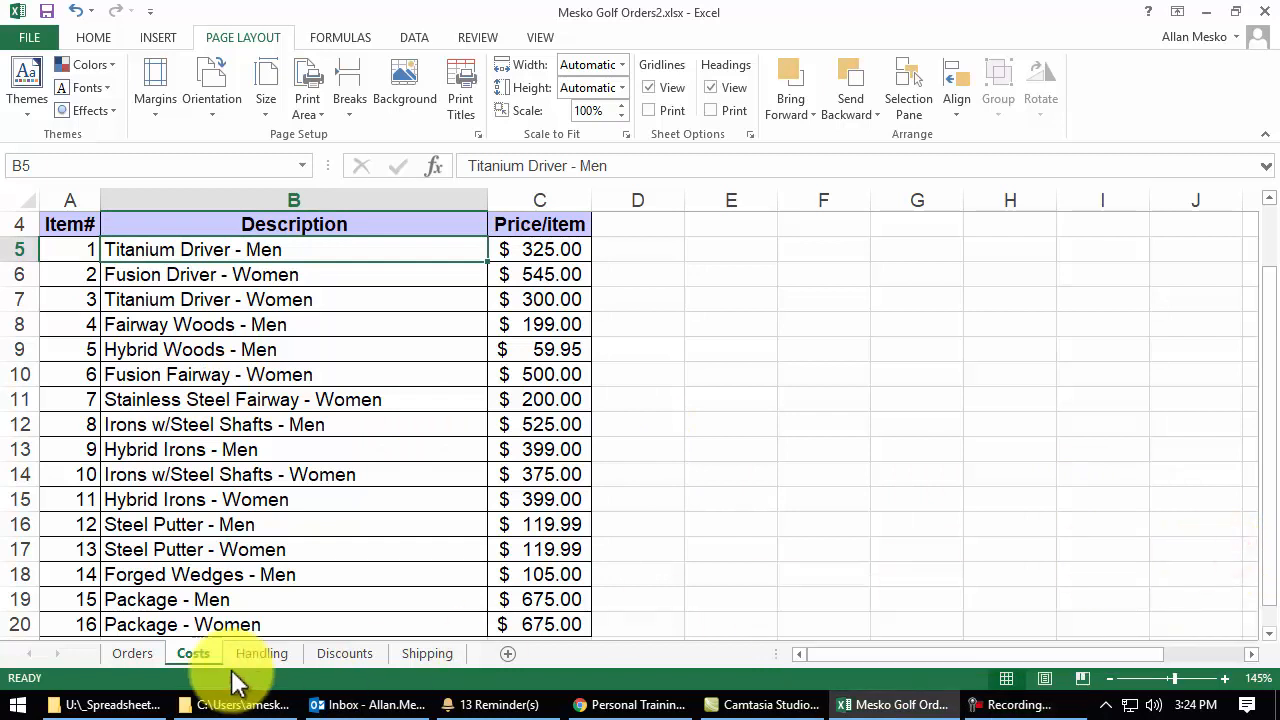
# Fill the VLOOKUP formula from C8 down through C12 in the Description column of the Orders sheet
pyautogui.click(134, 654)
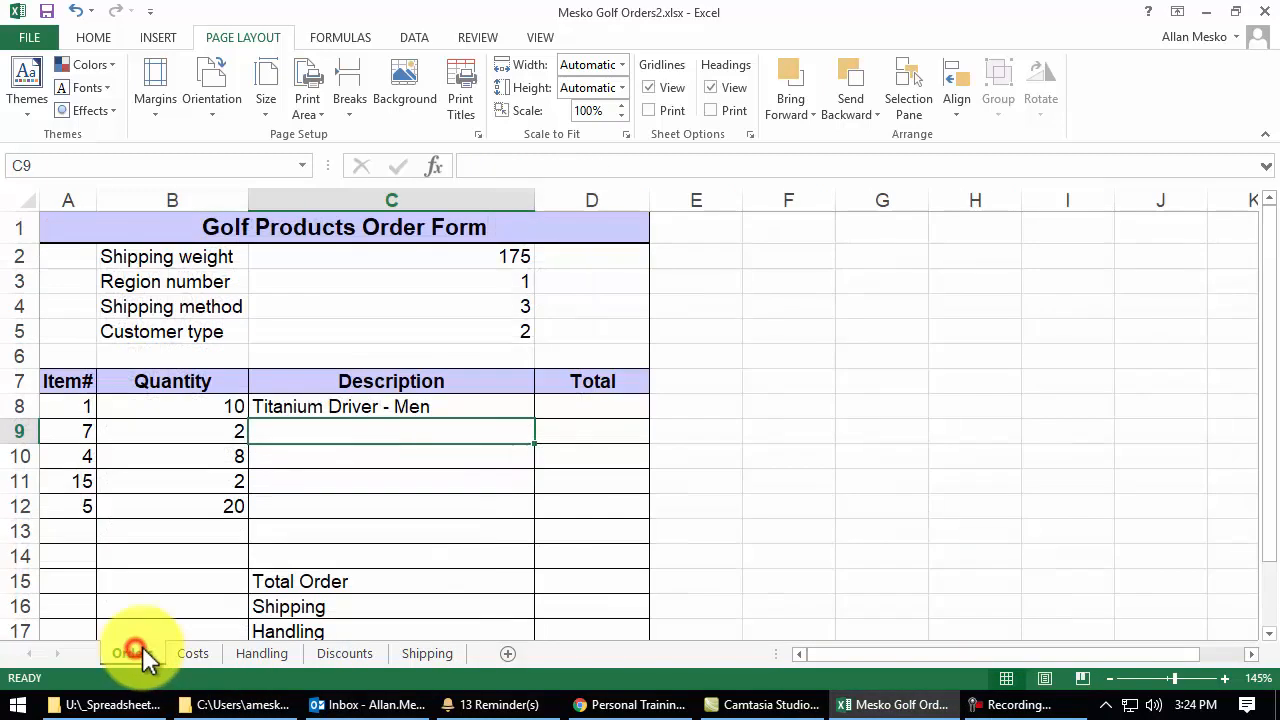
pyautogui.click(83, 482)
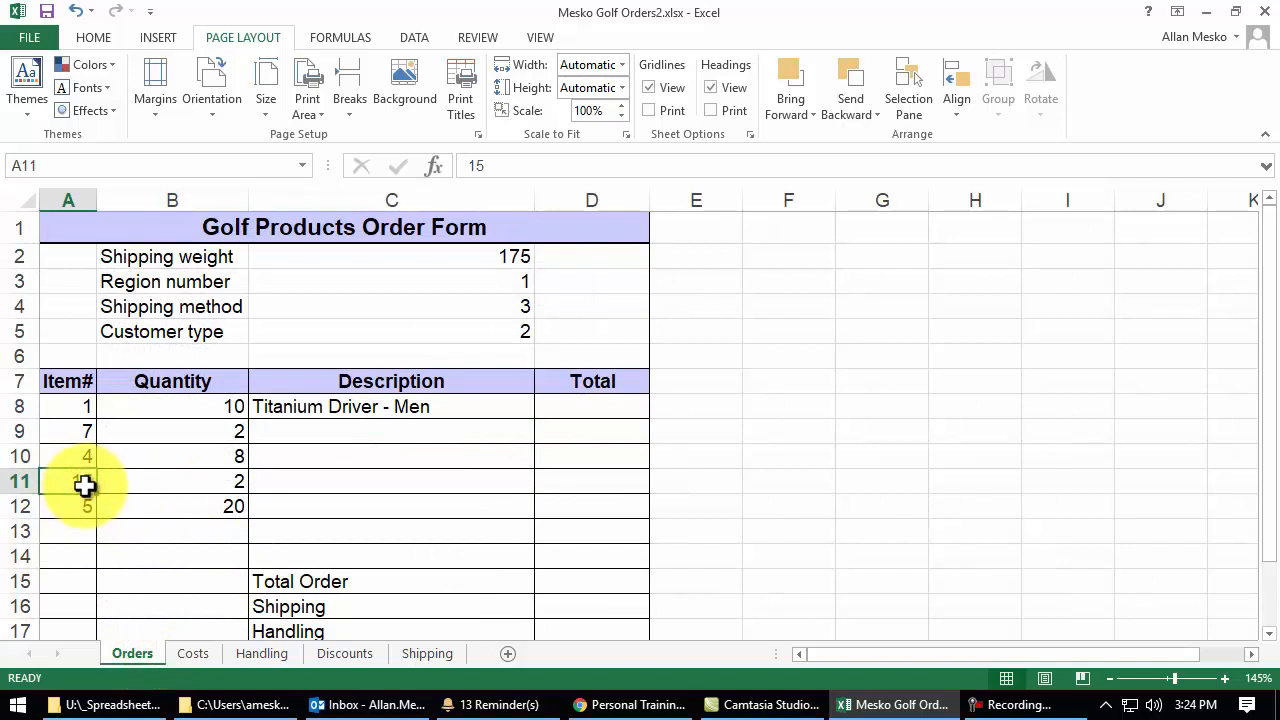
pyautogui.click(492, 400)
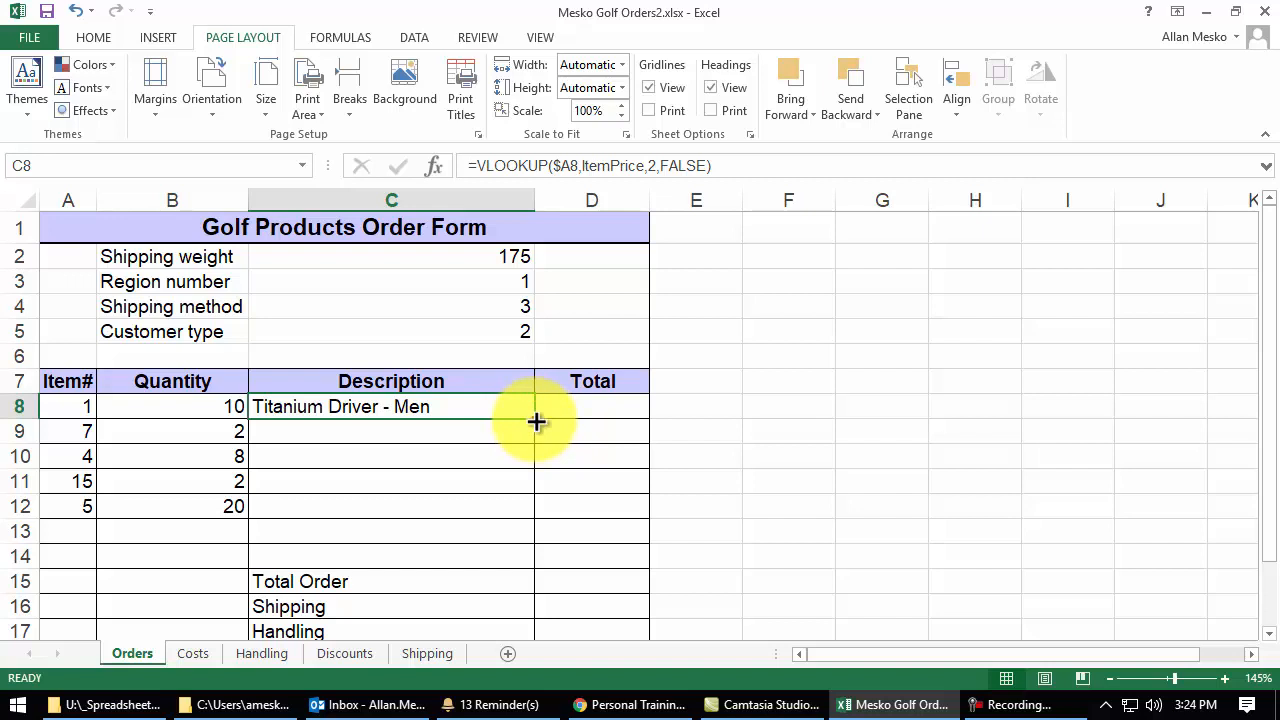
pyautogui.doubleClick(536, 422)
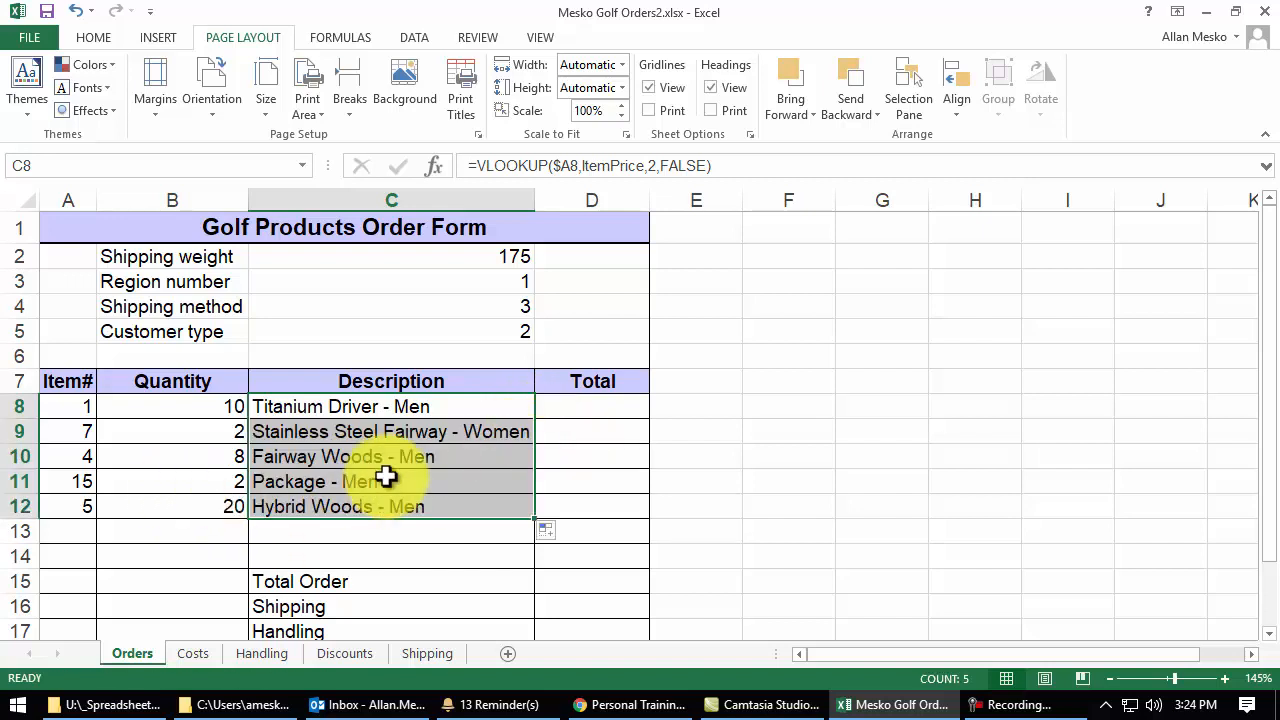
pyautogui.press('F9')
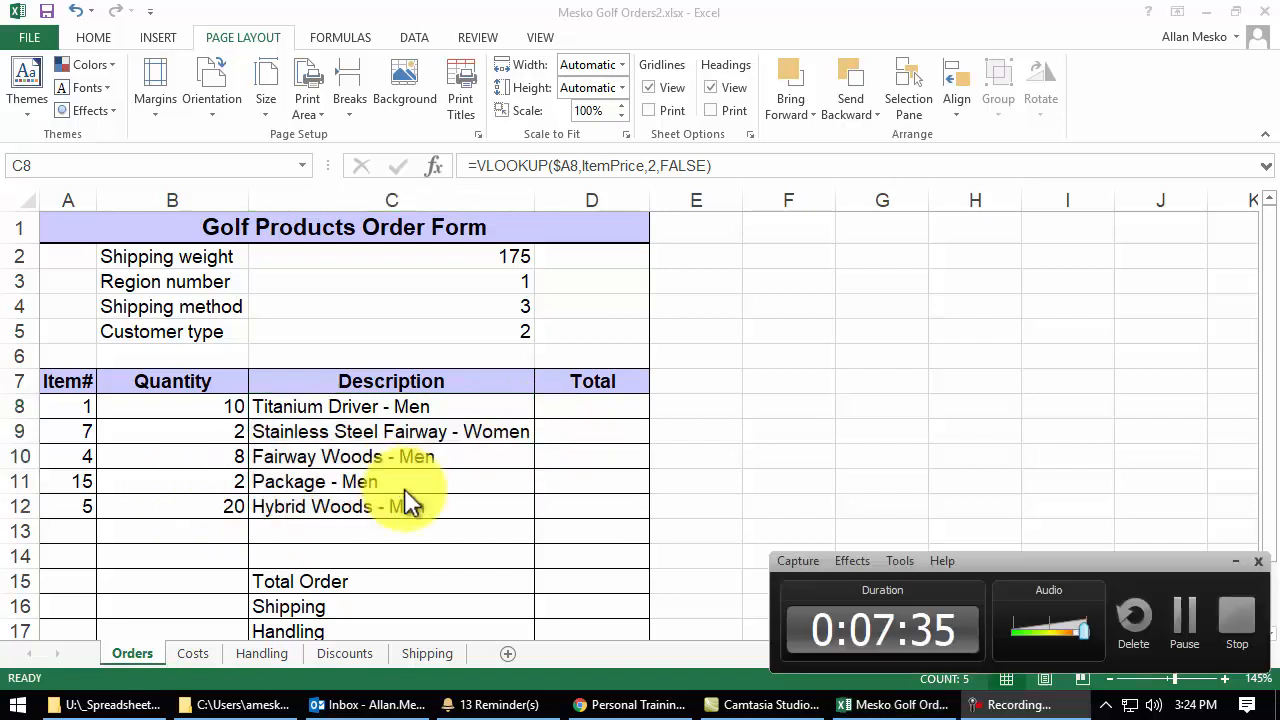
pyautogui.click(1236, 562)
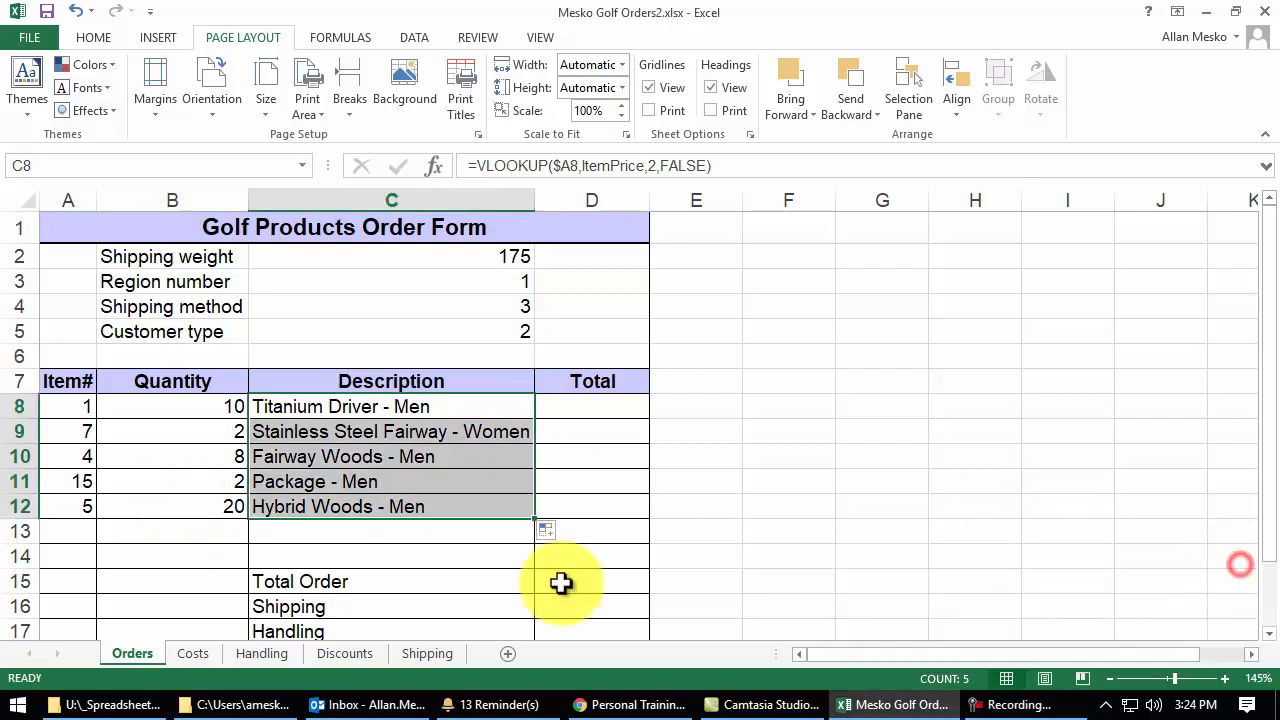
# Examine the Price/item column on the Costs sheet and the Quantity, Description and Total cells in row 8 of the Orders sheet
pyautogui.click(190, 653)
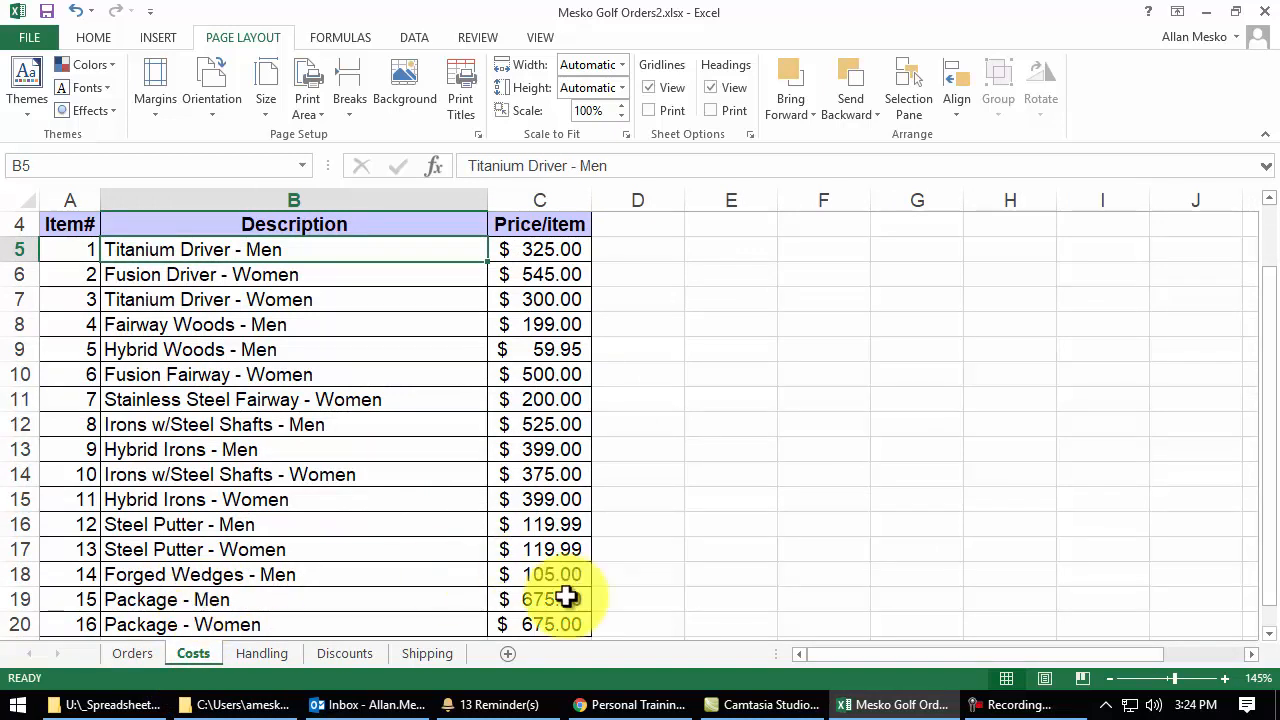
pyautogui.click(157, 653)
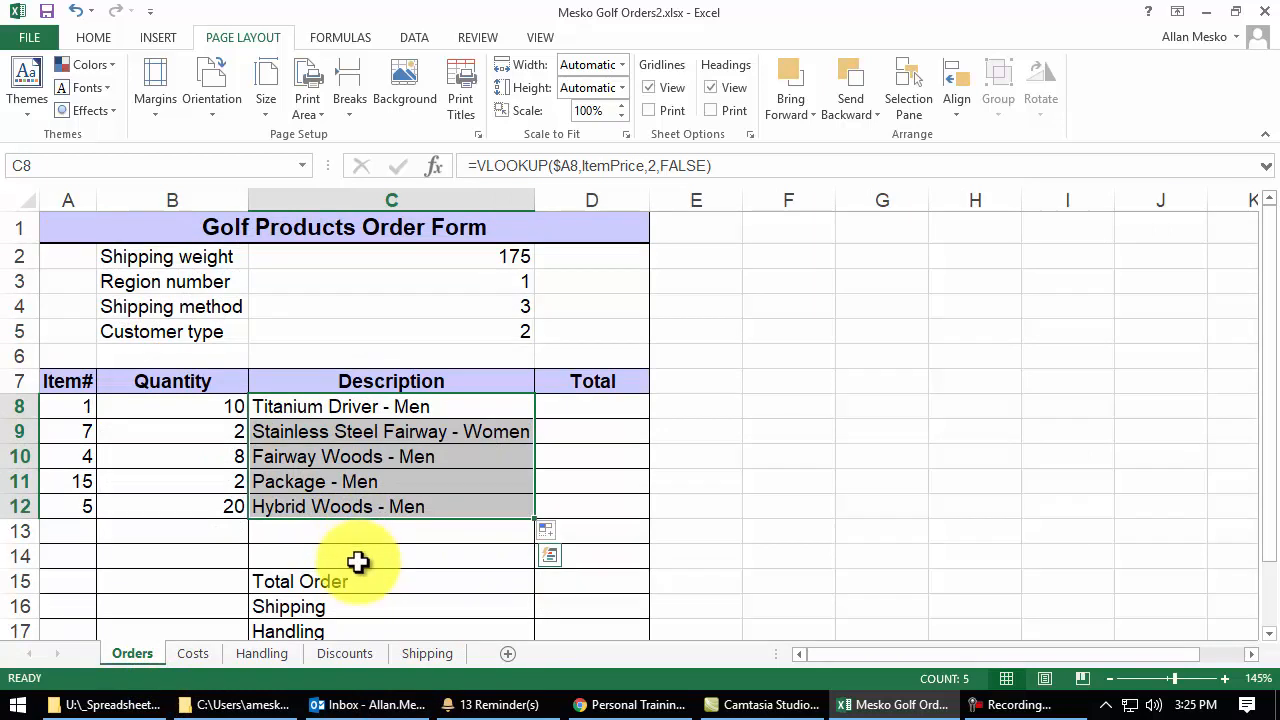
pyautogui.click(479, 409)
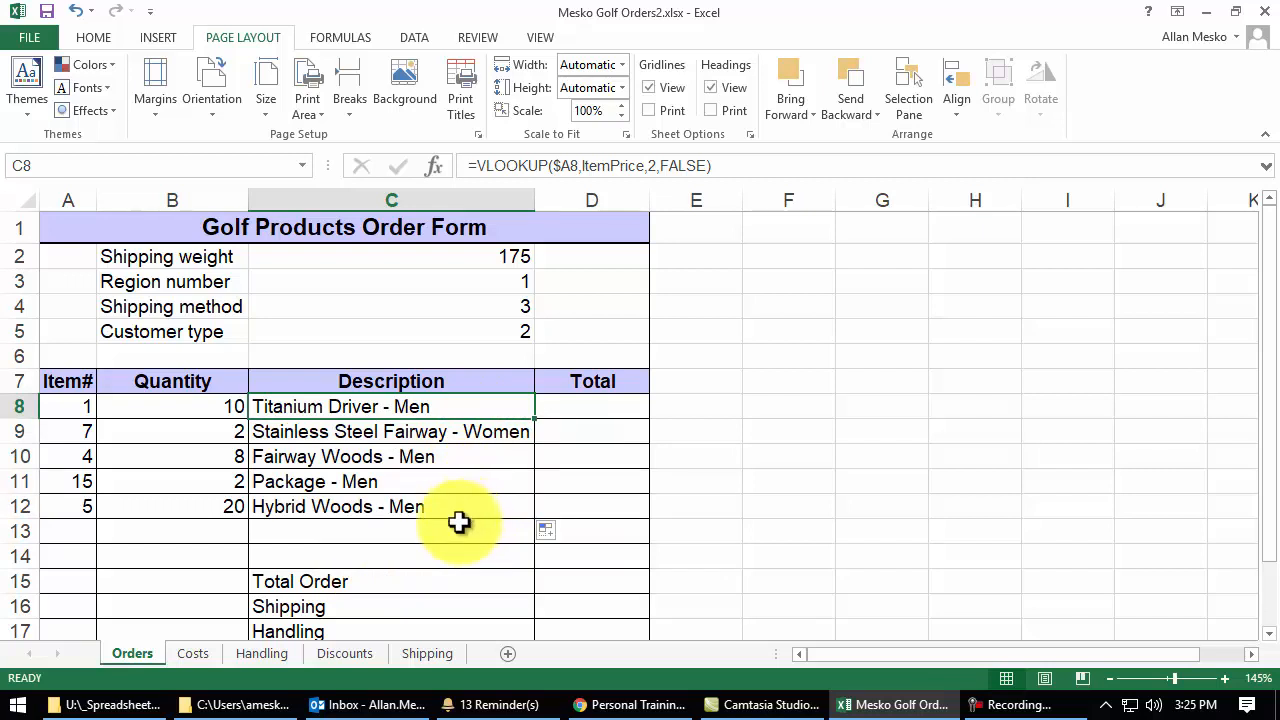
pyautogui.click(586, 404)
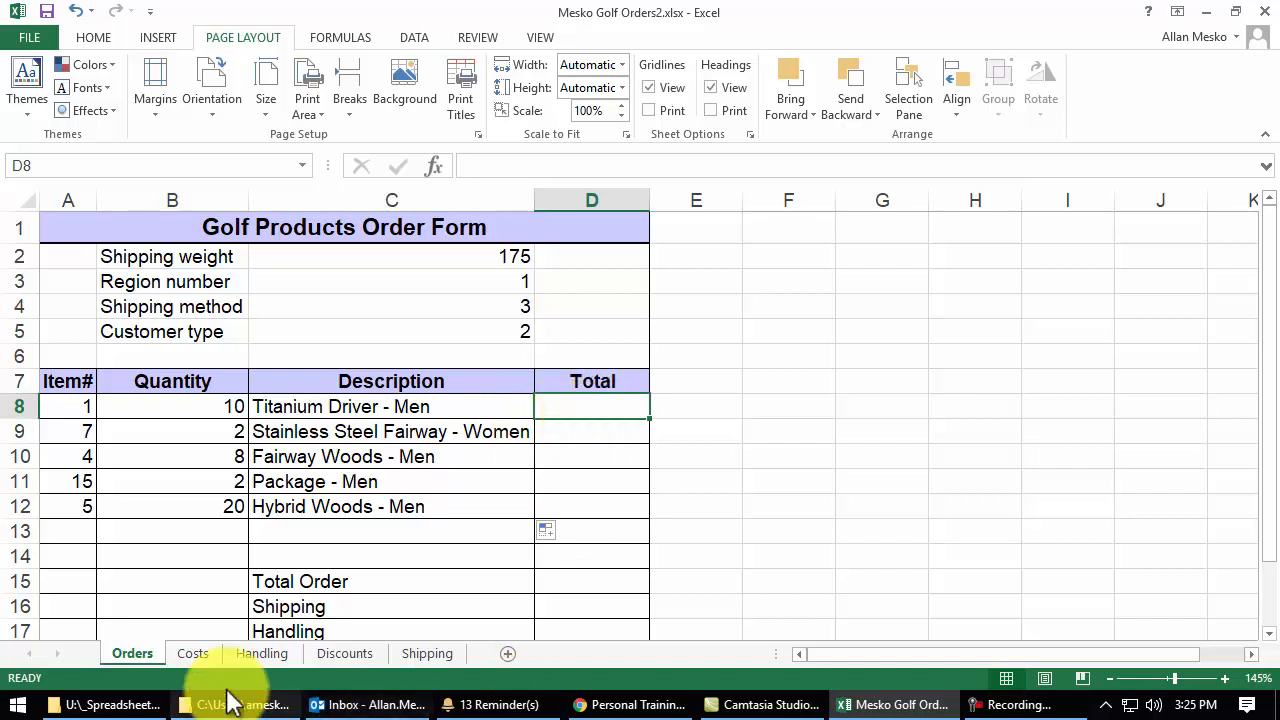
pyautogui.click(193, 653)
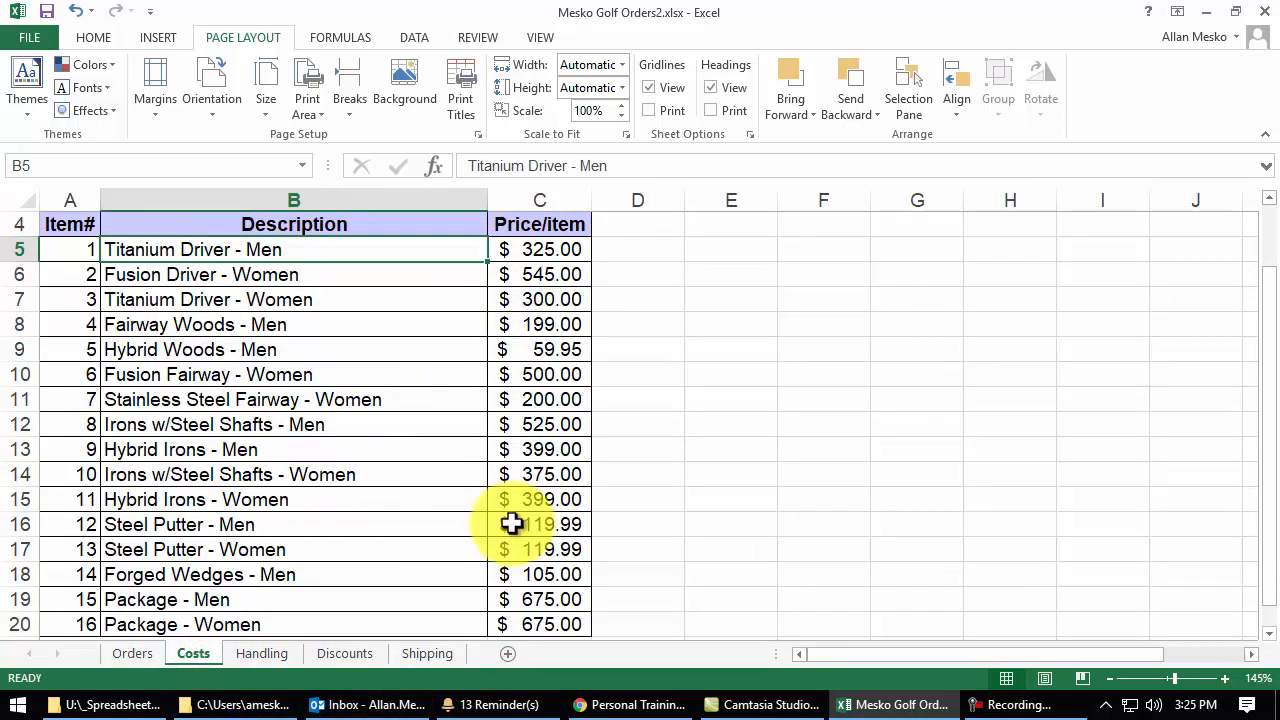
pyautogui.click(150, 652)
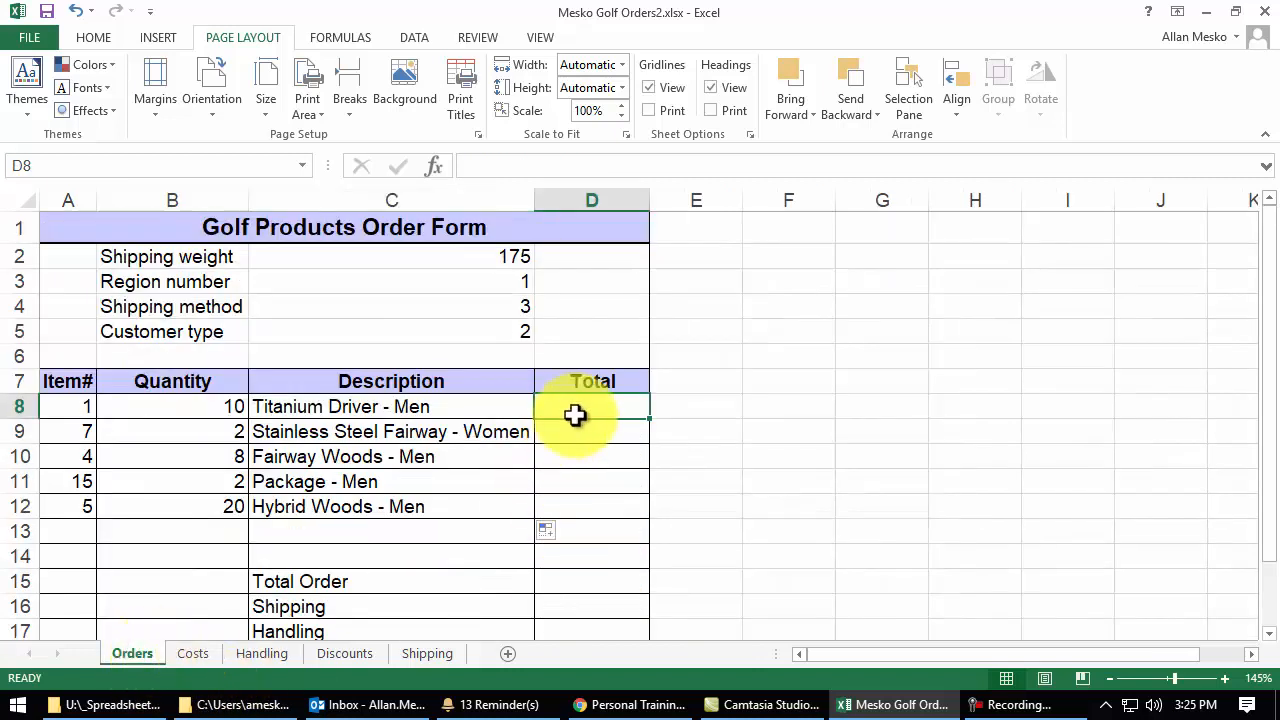
pyautogui.click(206, 410)
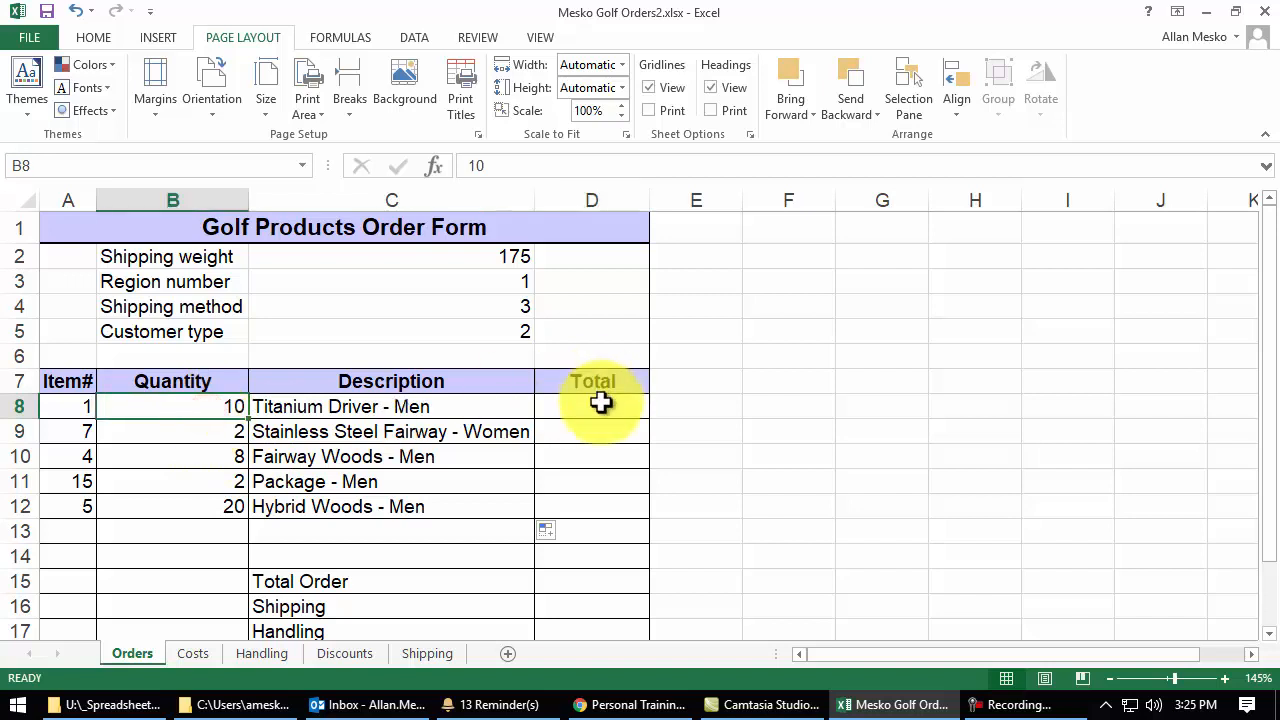
pyautogui.click(600, 403)
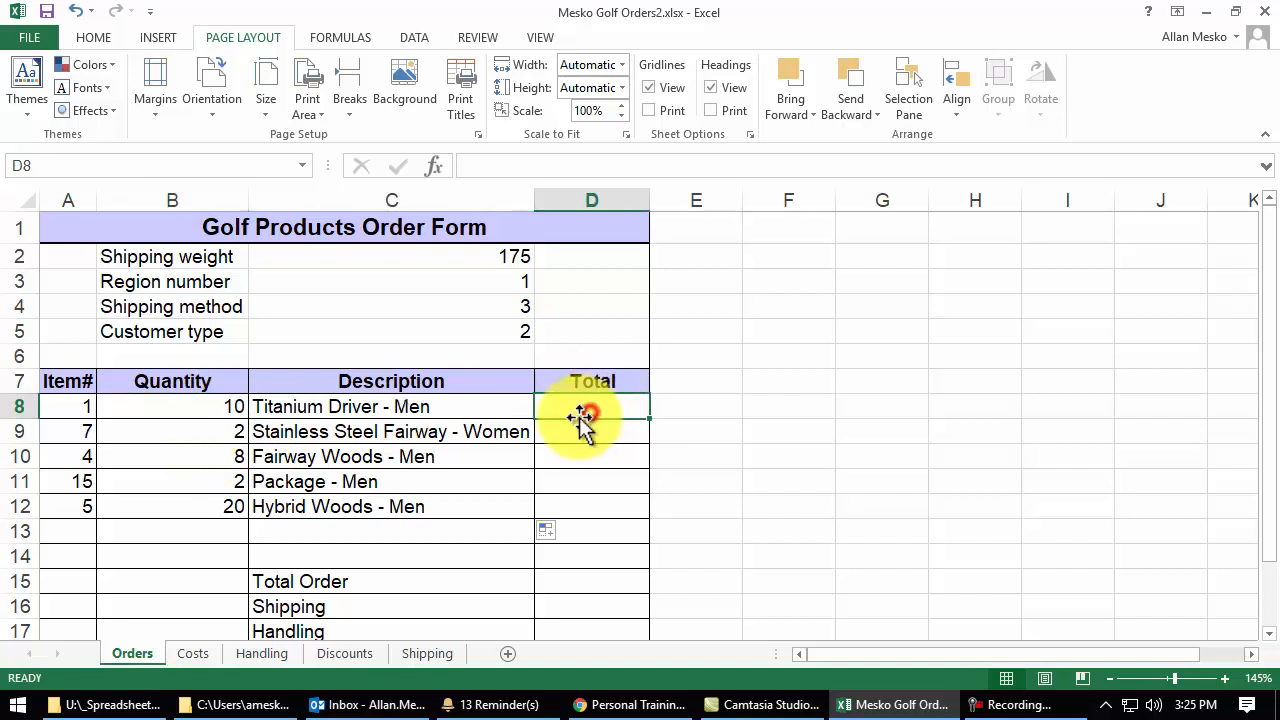
# Copy the VLOOKUP from C8 into D8 and change its column index to 3
pyautogui.click(415, 410)
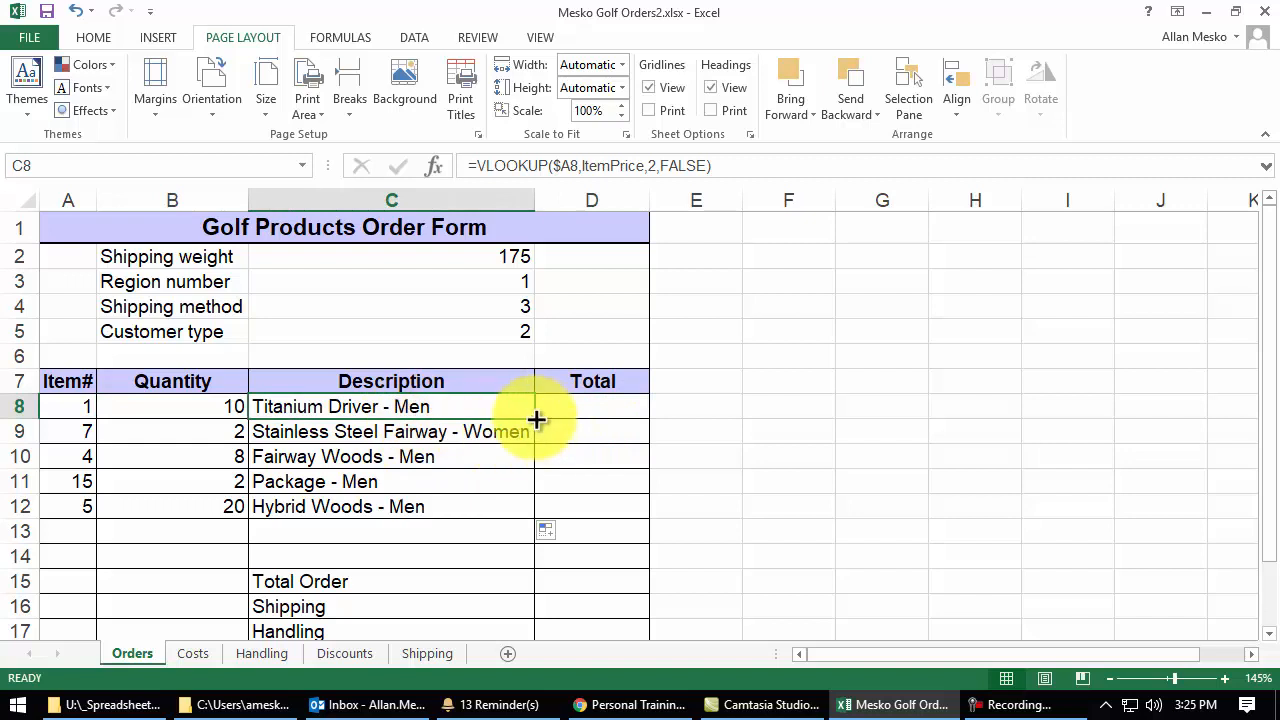
pyautogui.moveTo(534, 418); pyautogui.dragTo(630, 415)
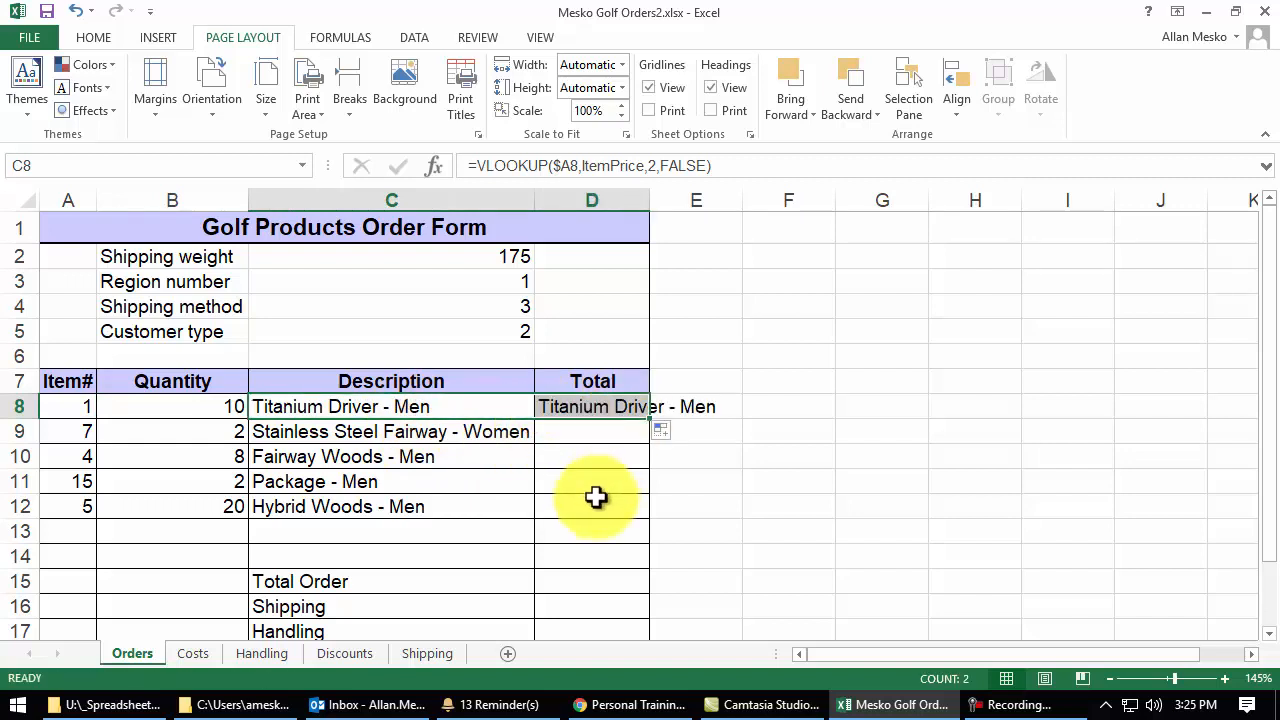
pyautogui.doubleClick(591, 406)
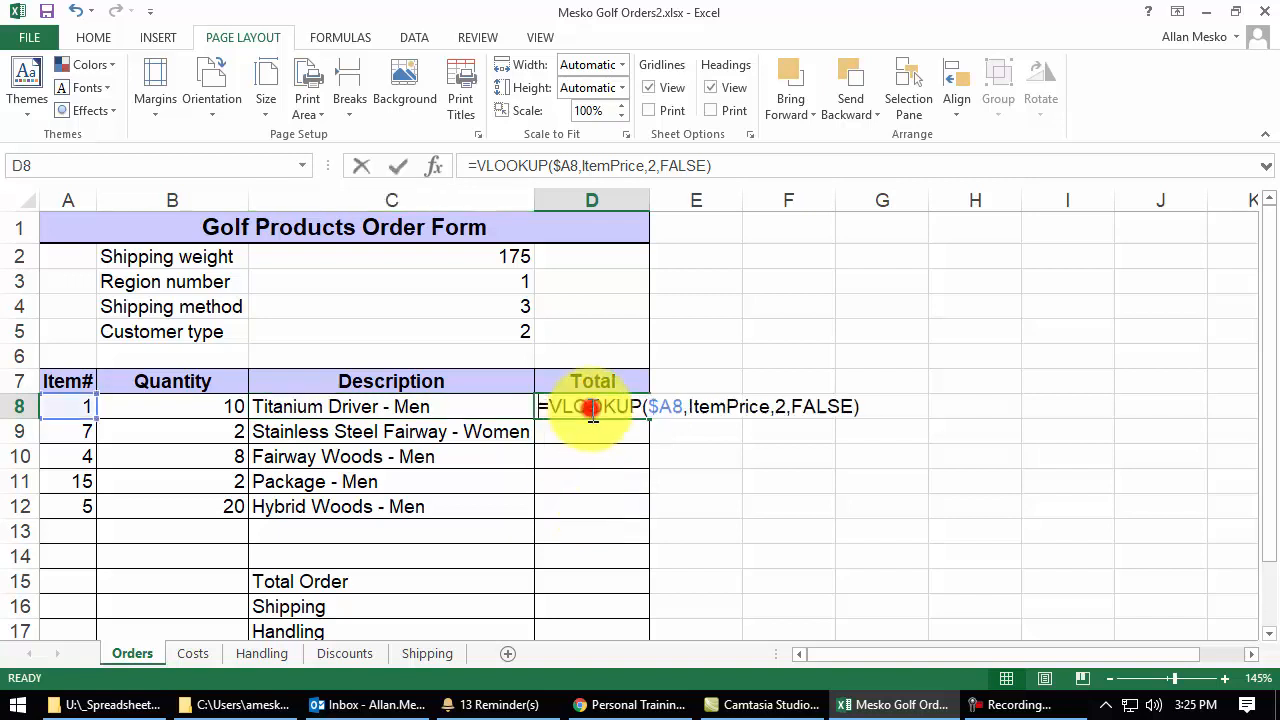
pyautogui.click(788, 406)
pyautogui.press('BackSpace')
pyautogui.write('3')
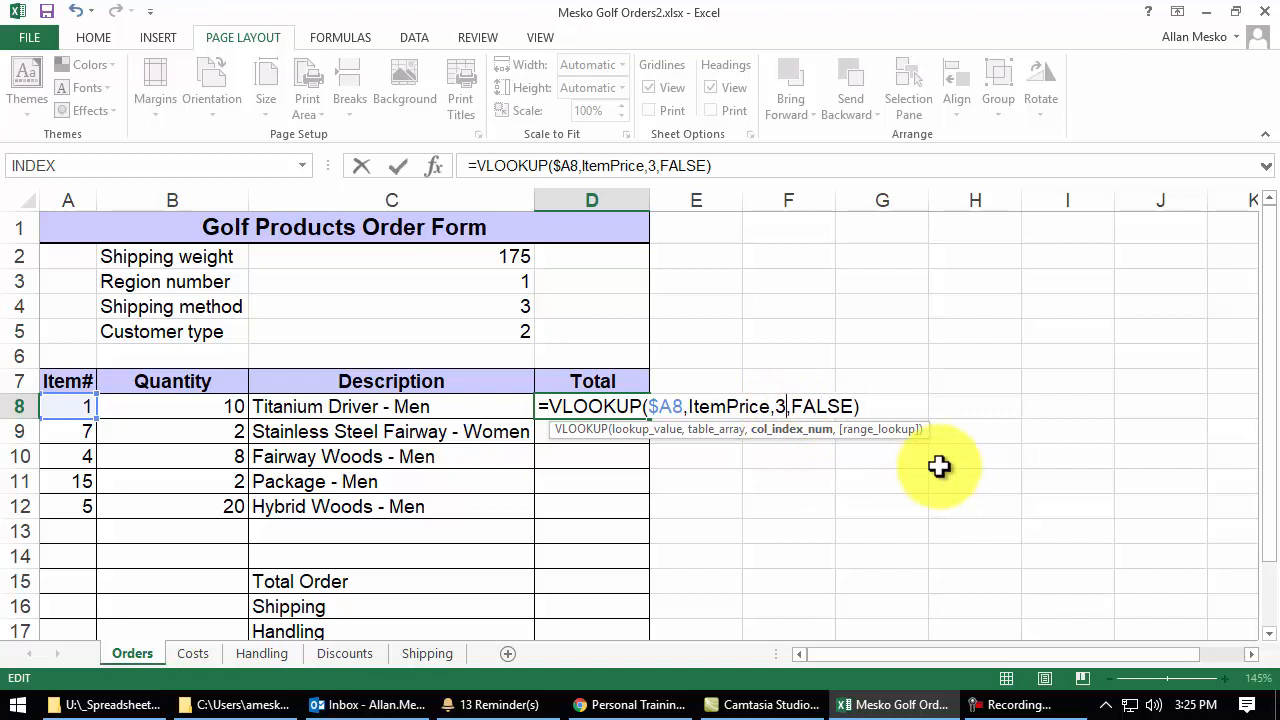
pyautogui.press('Return')
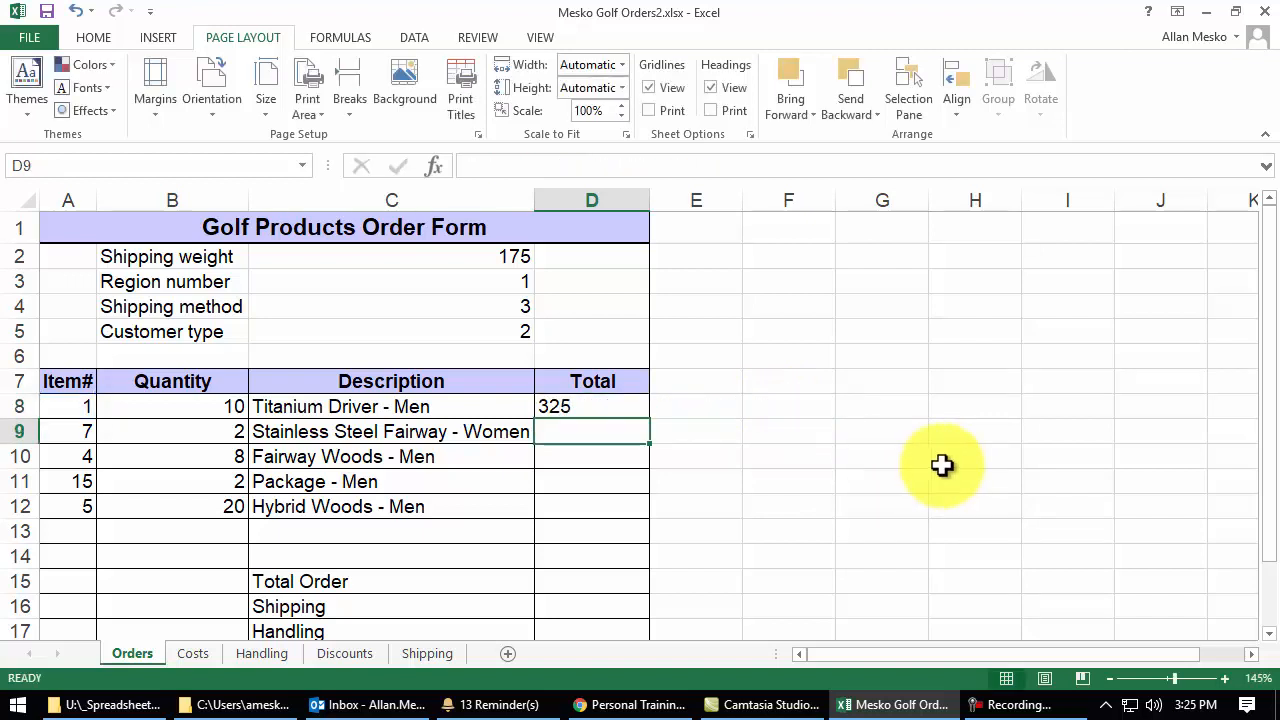
# Apply the Accounting number format to the Total cells D8:D12
pyautogui.moveTo(585, 406); pyautogui.dragTo(576, 510)
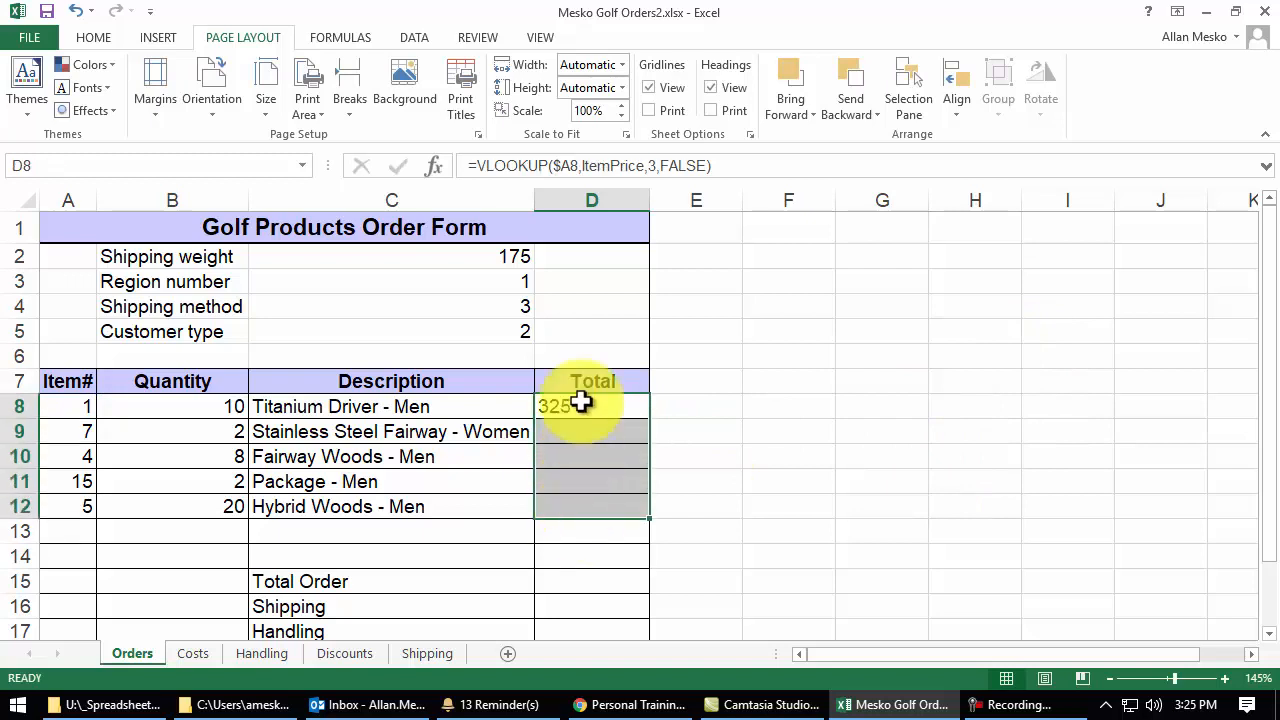
pyautogui.click(95, 40)
pyautogui.click(572, 103)
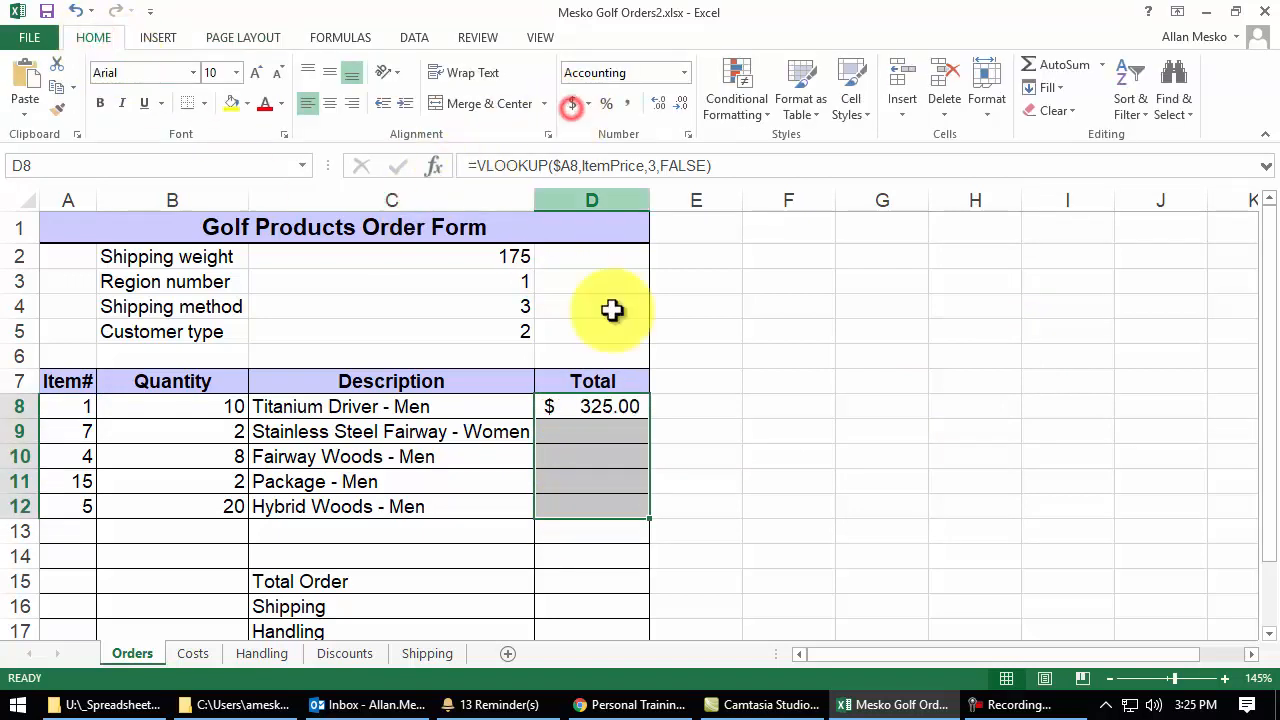
# Check the item price on the Costs sheet, and multiply the D8 VLOOKUP on the Orders sheet by the quantity in B8
pyautogui.click(594, 406)
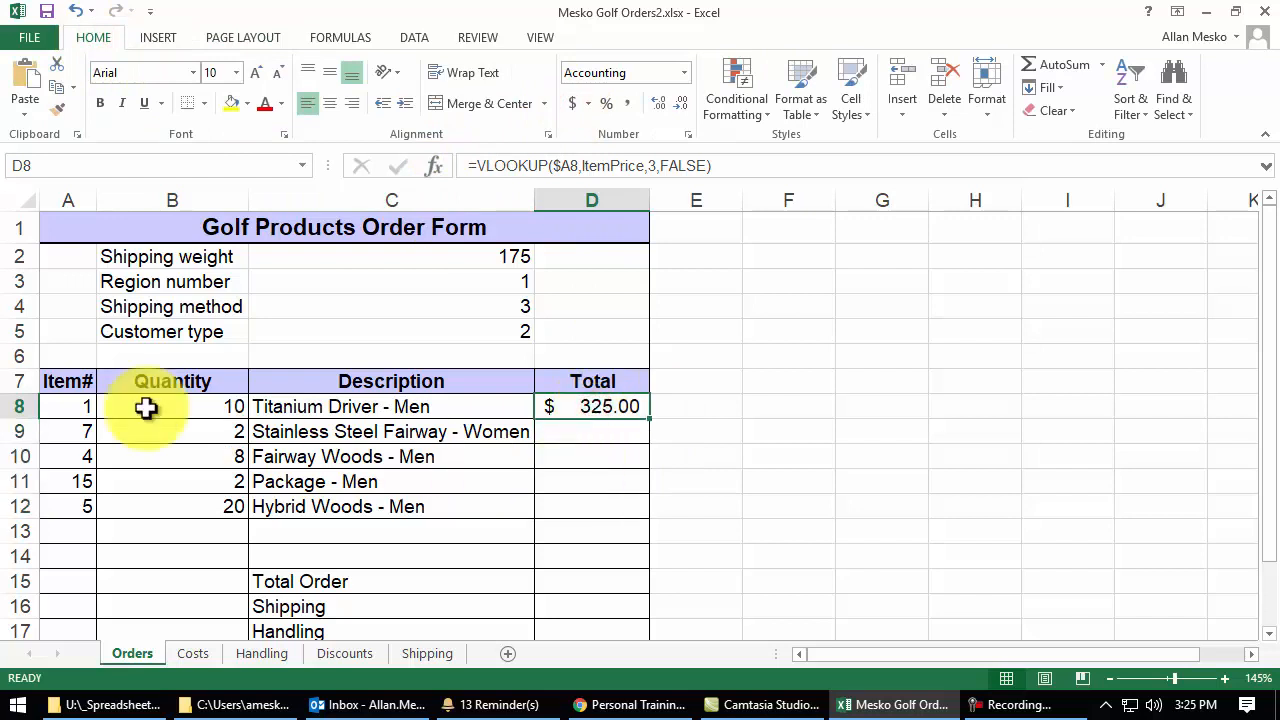
pyautogui.click(189, 655)
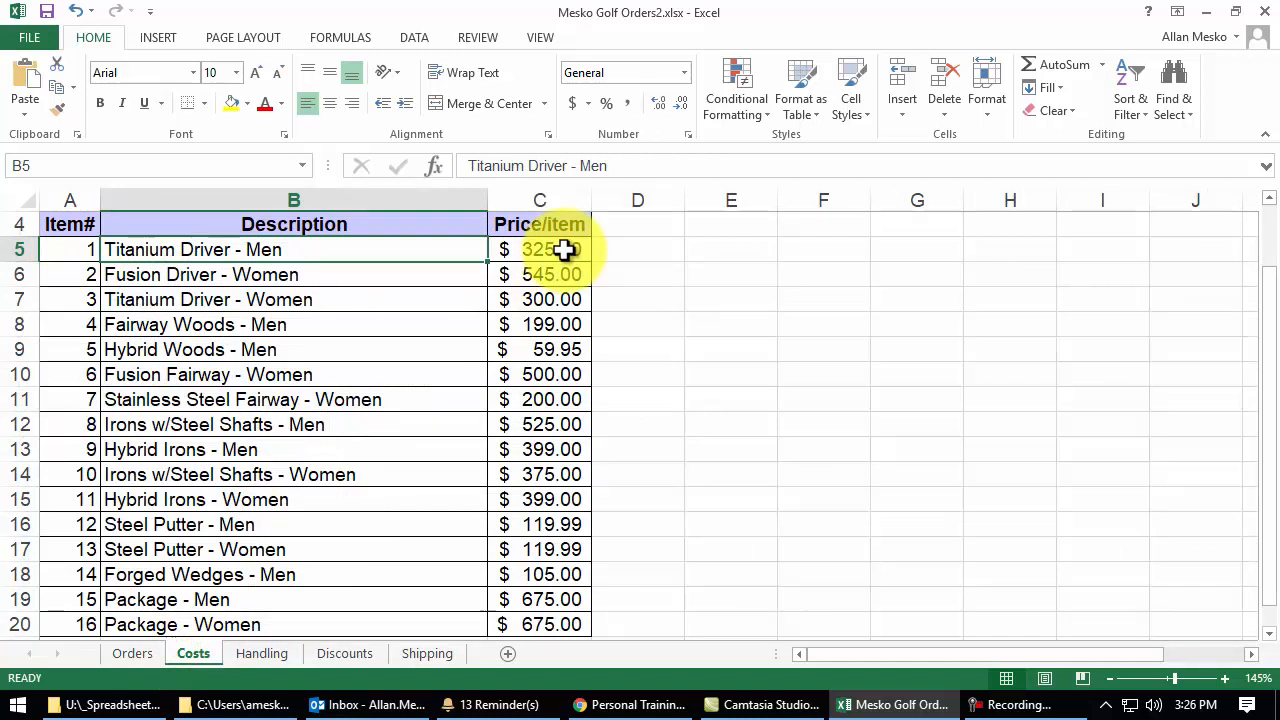
pyautogui.click(147, 650)
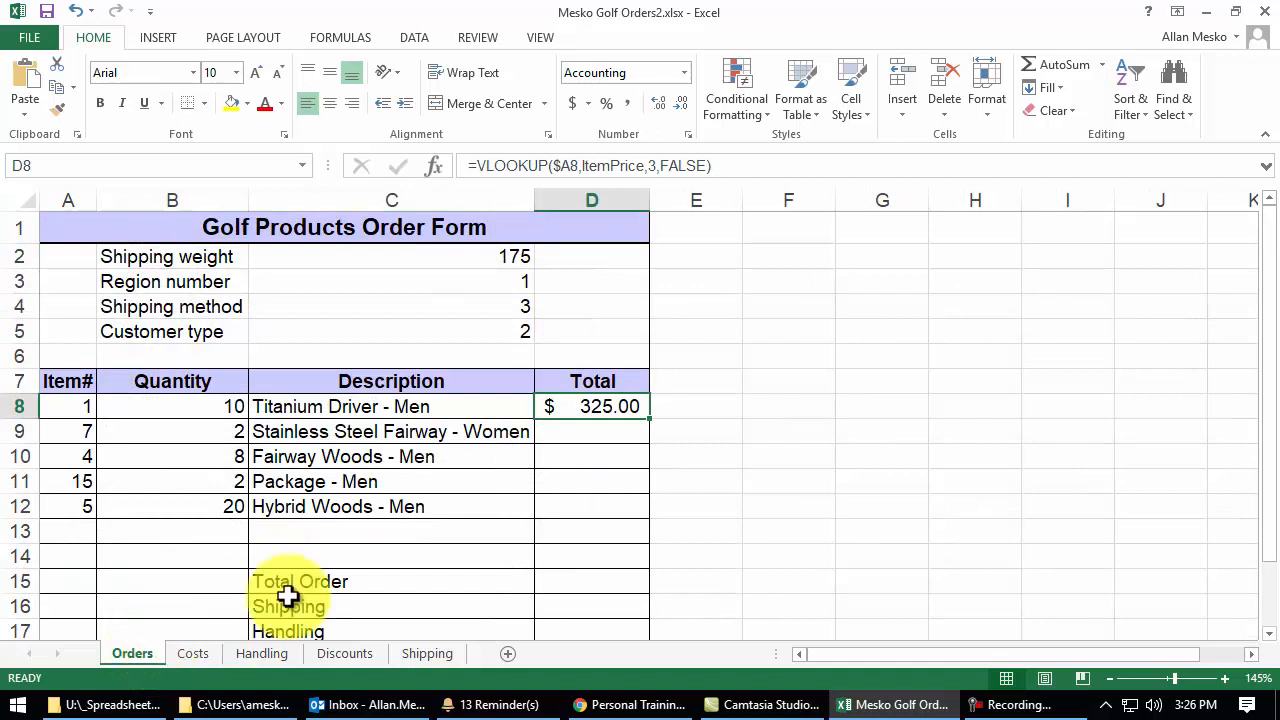
pyautogui.doubleClick(616, 406)
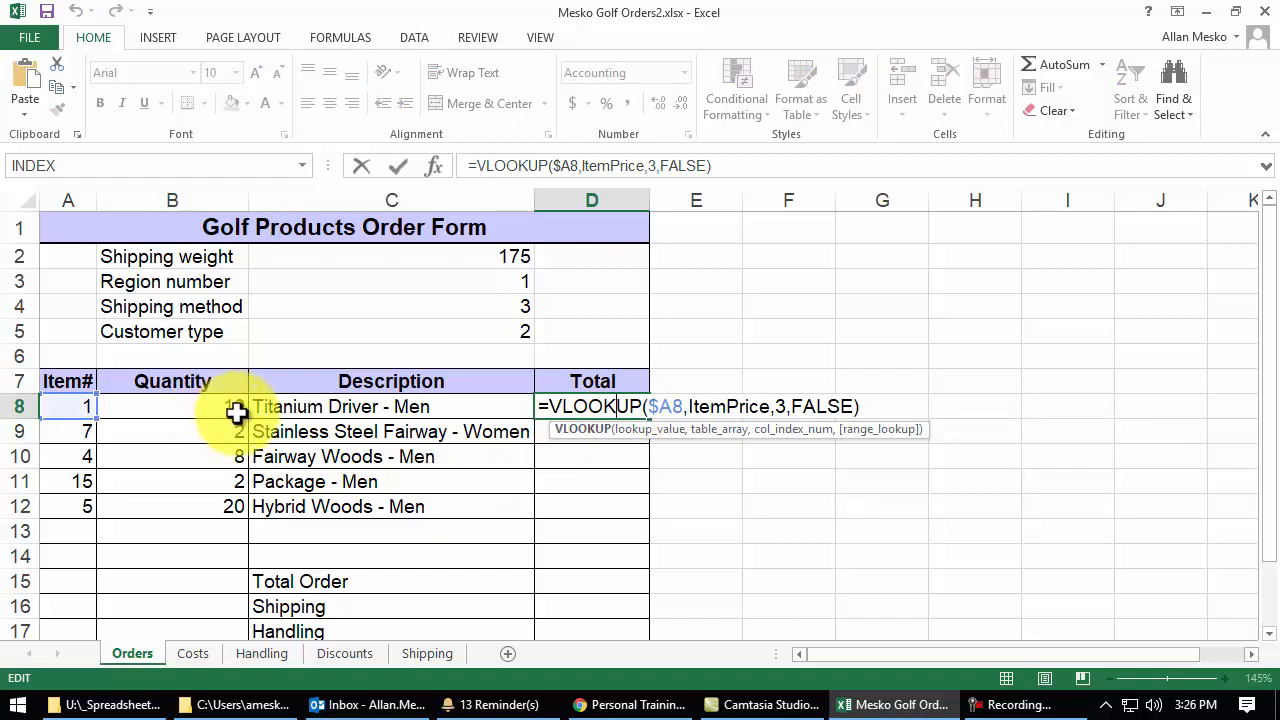
pyautogui.click(878, 408)
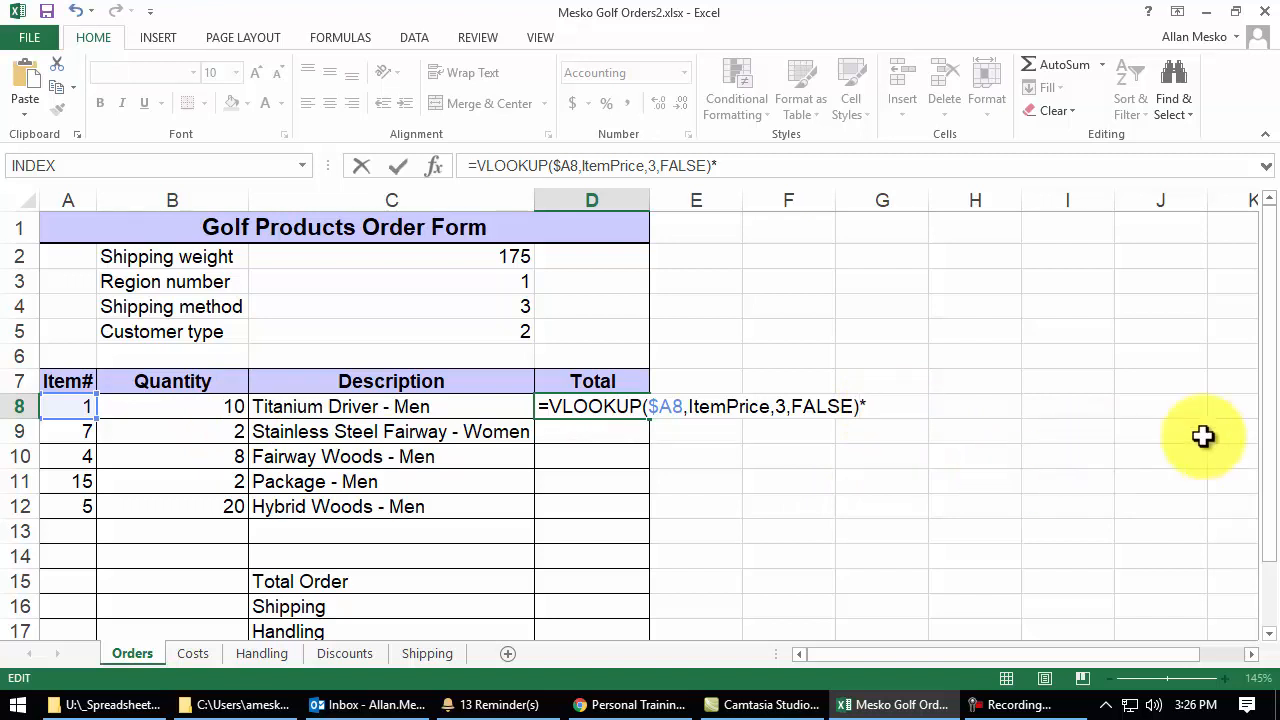
pyautogui.click(214, 405)
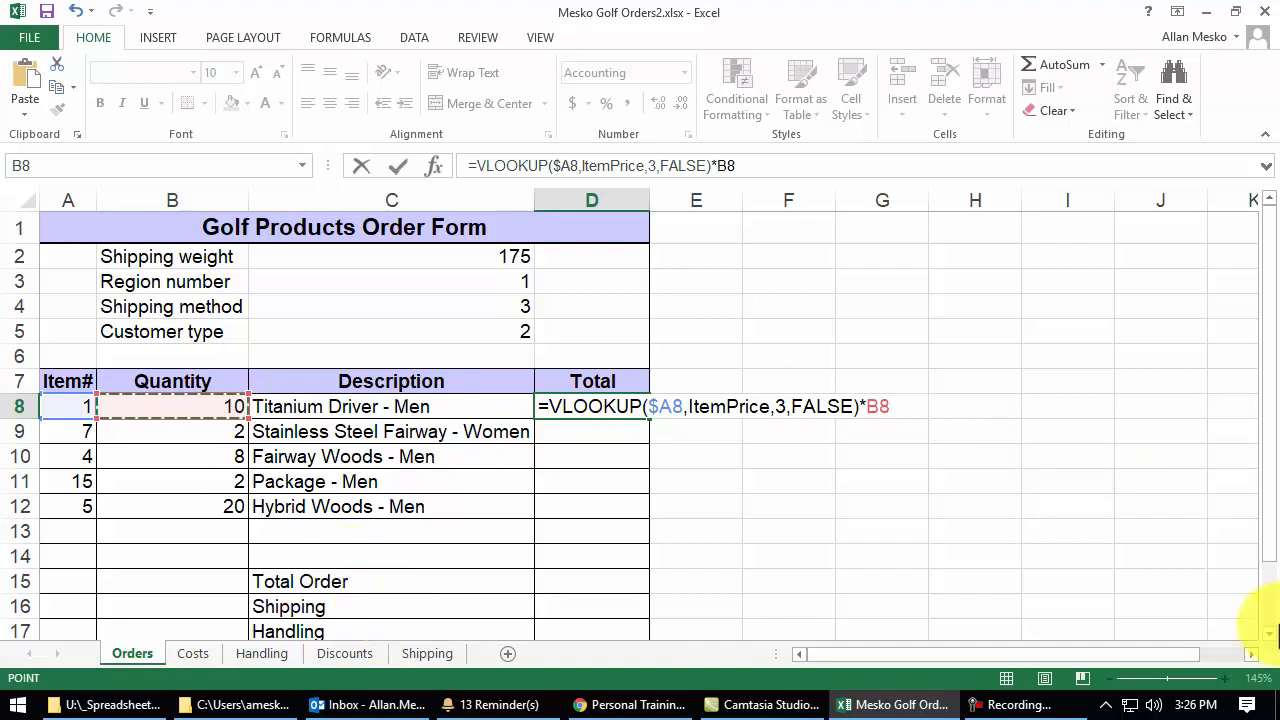
pyautogui.press('Return')
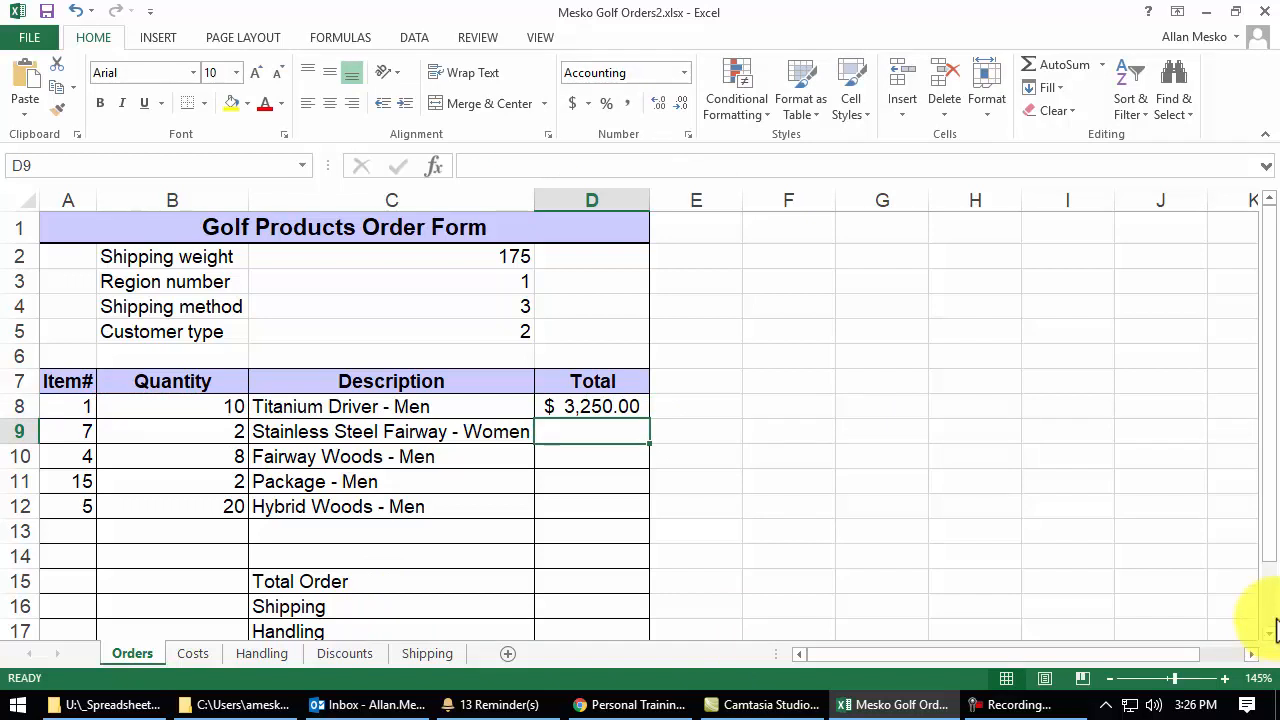
# Fill the total formula from D8 down through D12 and select D11 to check its copied formula
pyautogui.click(563, 410)
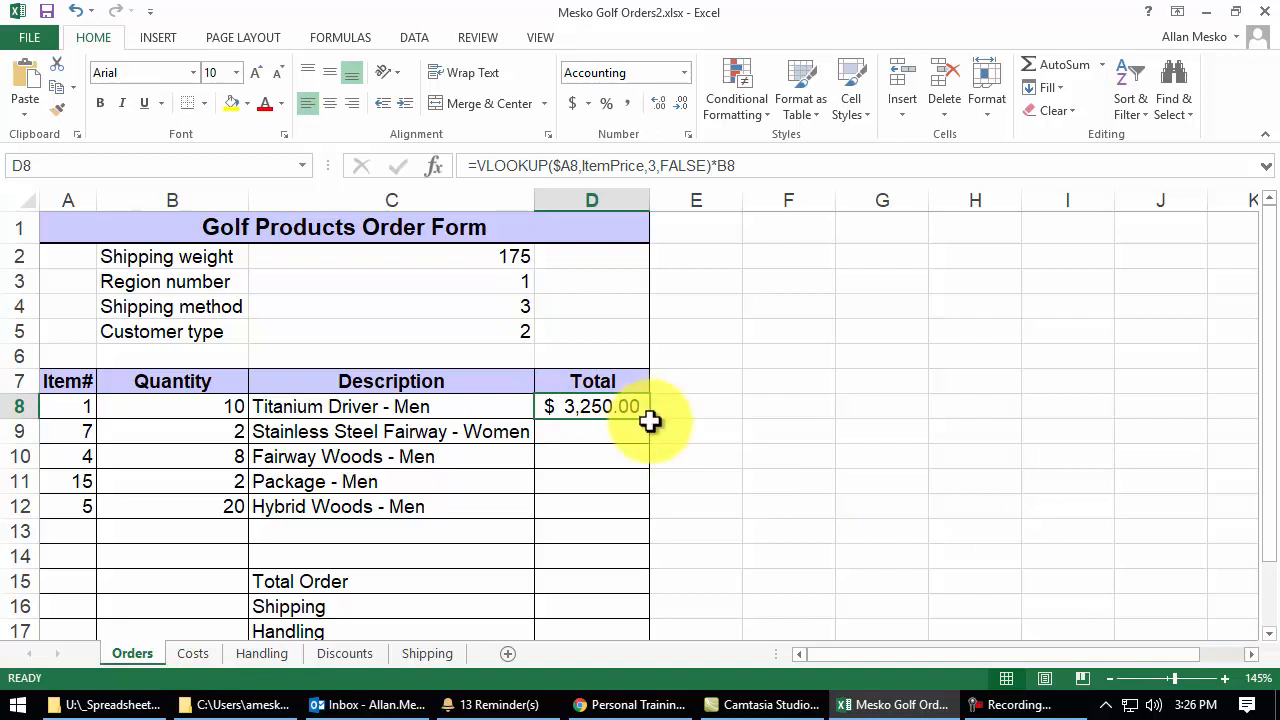
pyautogui.doubleClick(651, 422)
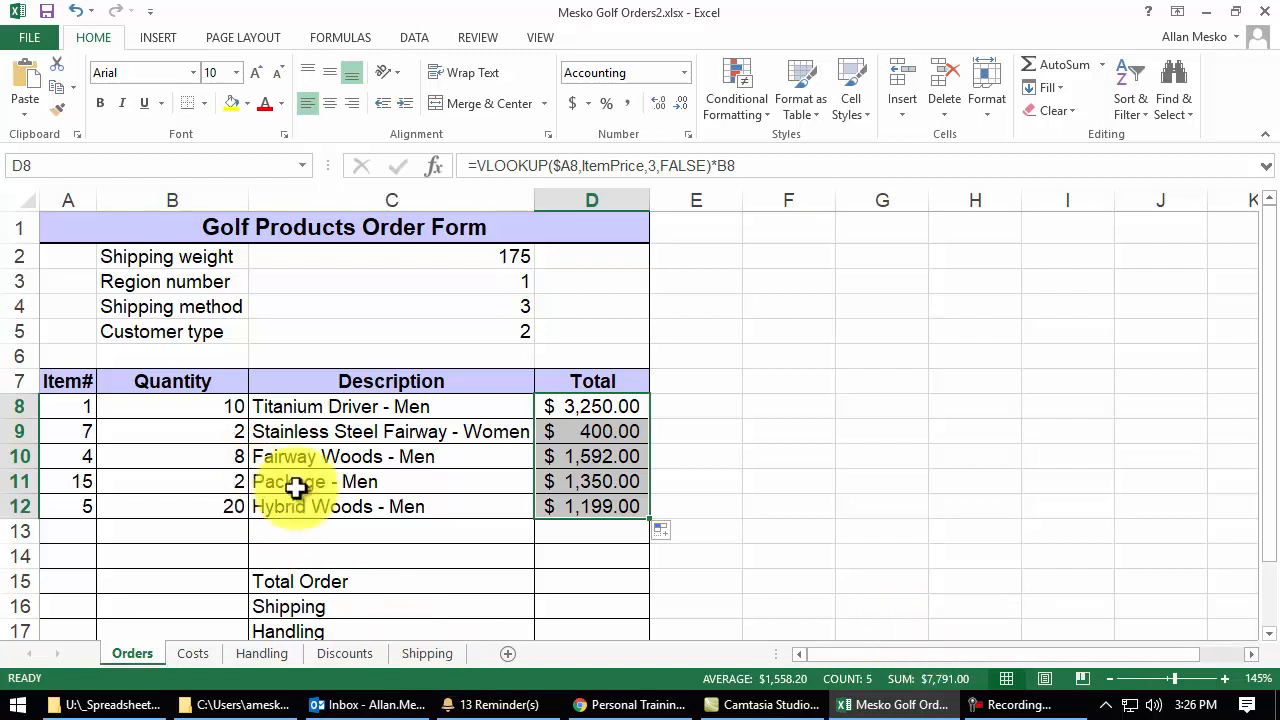
pyautogui.click(569, 481)
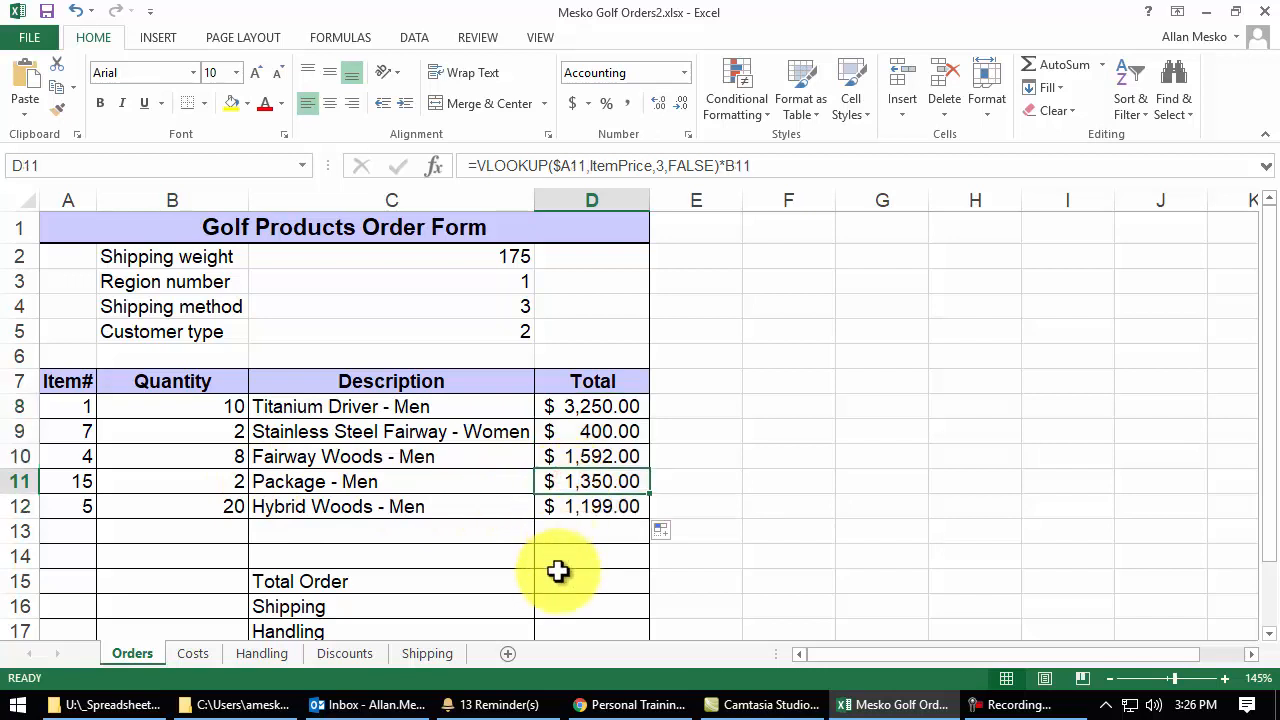
# Check the Package - Men item price in C19 on the Costs sheet, and return to the Orders sheet
pyautogui.click(193, 655)
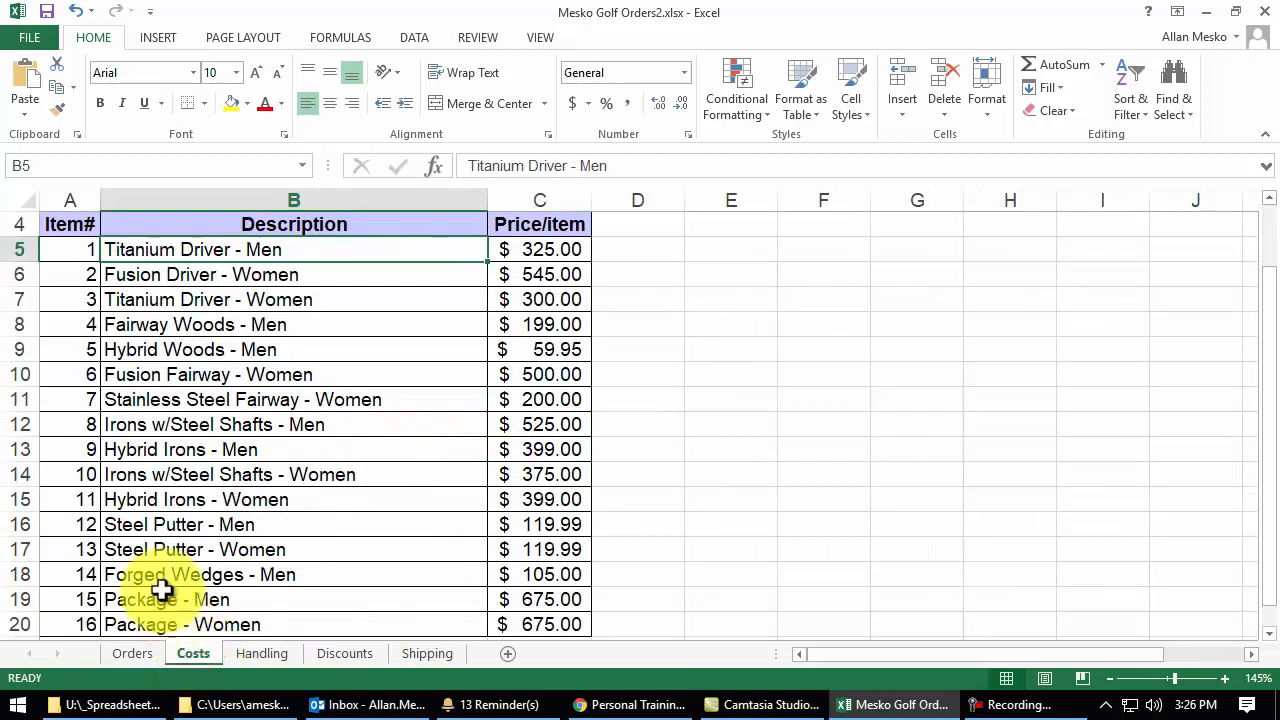
pyautogui.click(534, 599)
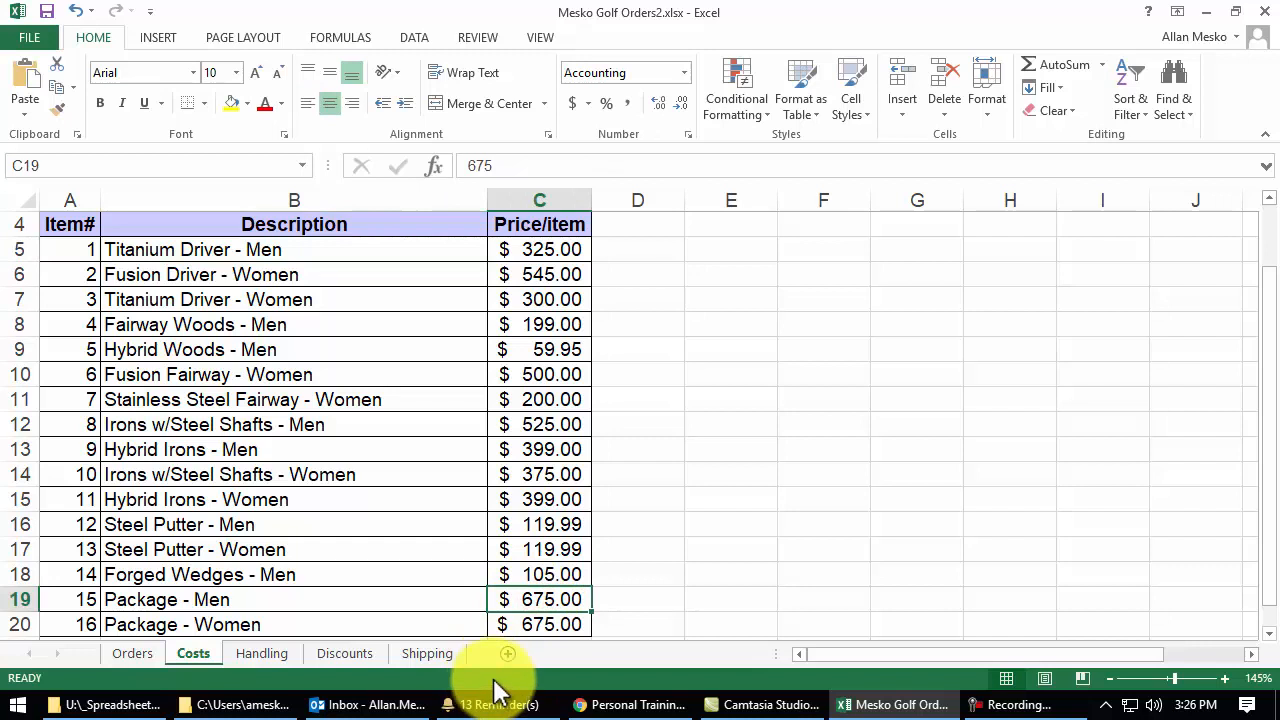
pyautogui.click(140, 653)
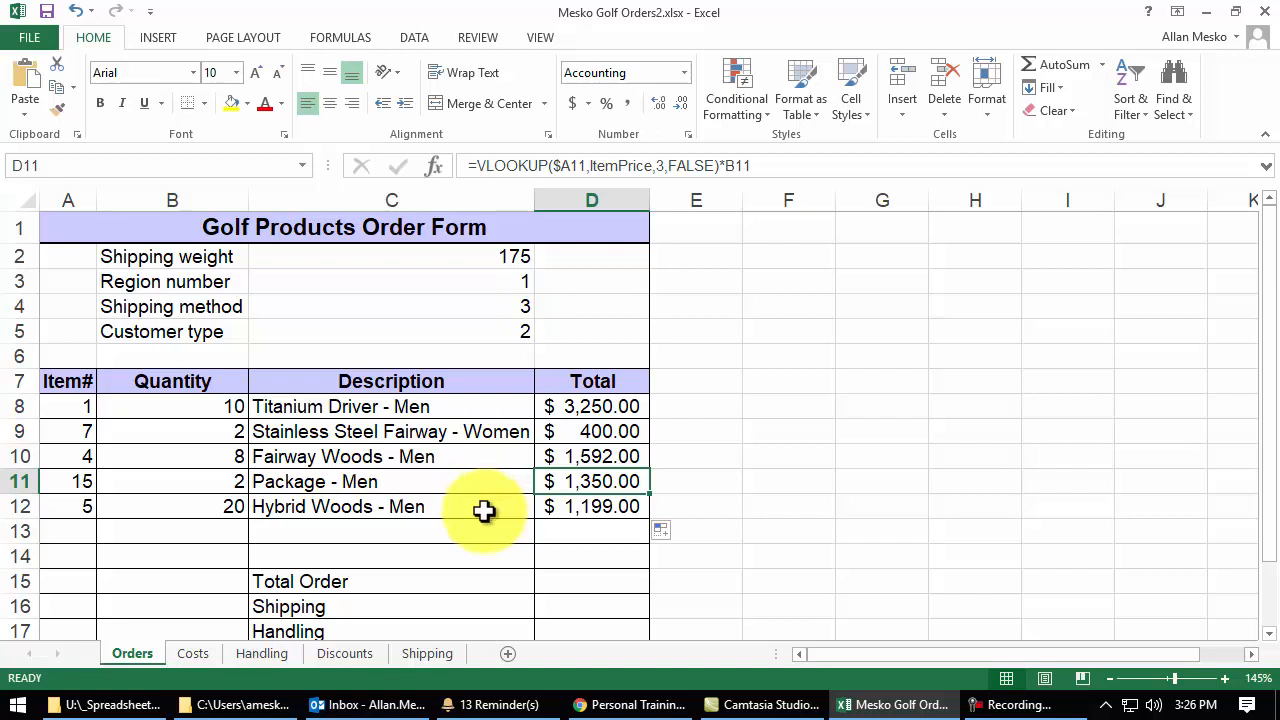
# Calculate the Total Order amount in D15 with AutoSum over D8:D14
pyautogui.scroll(-1, 463, 550)
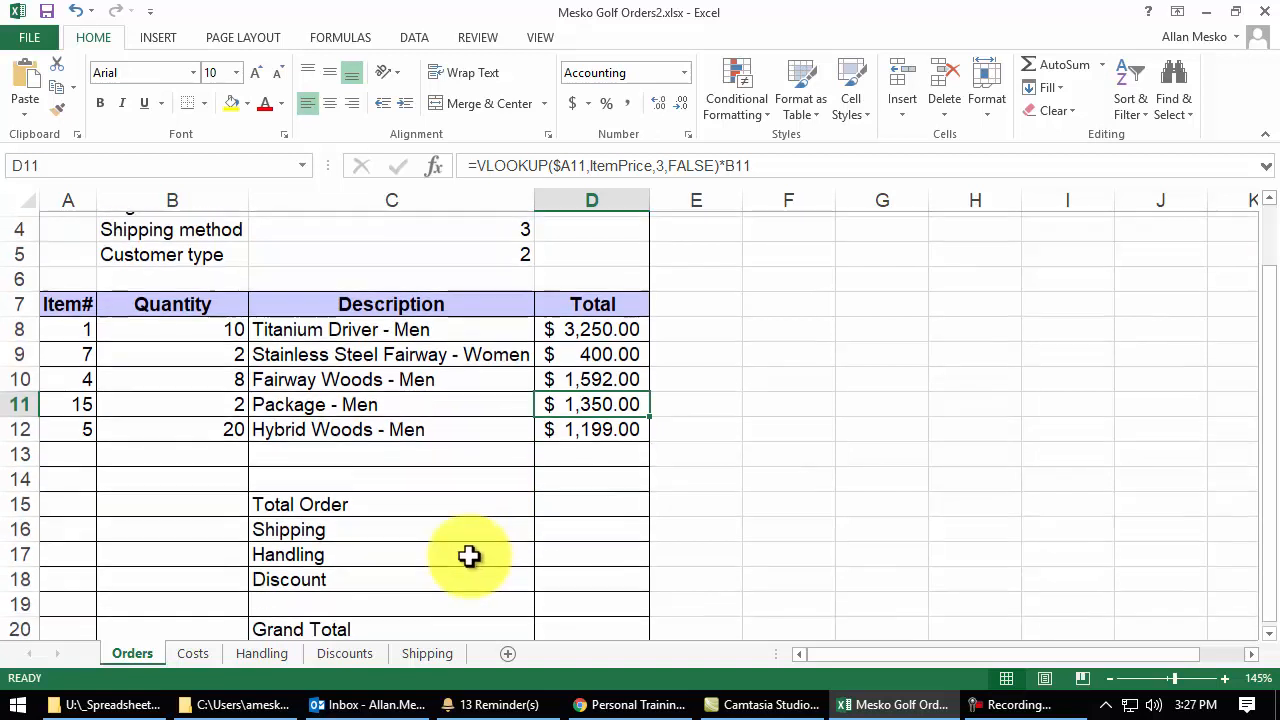
pyautogui.click(560, 503)
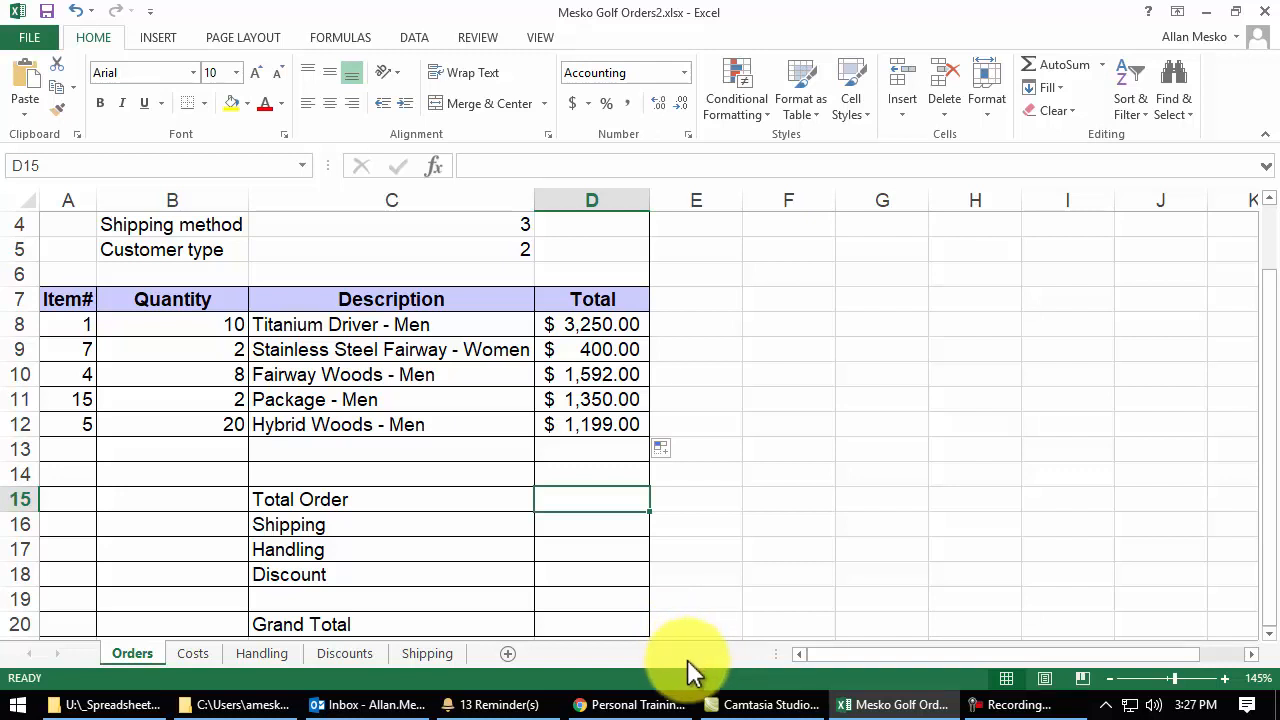
pyautogui.click(594, 330)
pyautogui.moveTo(594, 335)
pyautogui.mouseDown()
pyautogui.moveTo(578, 476)
pyautogui.moveTo(590, 326)
pyautogui.mouseUp()
pyautogui.click(567, 505)
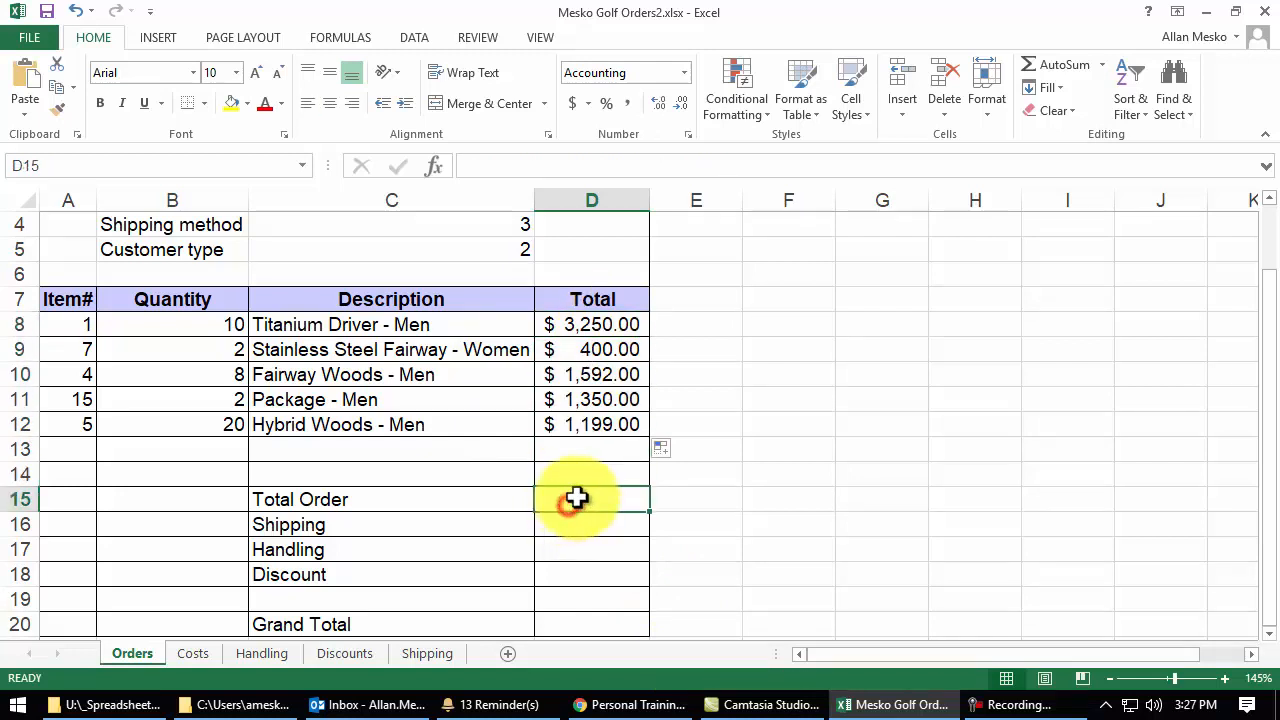
pyautogui.click(1066, 67)
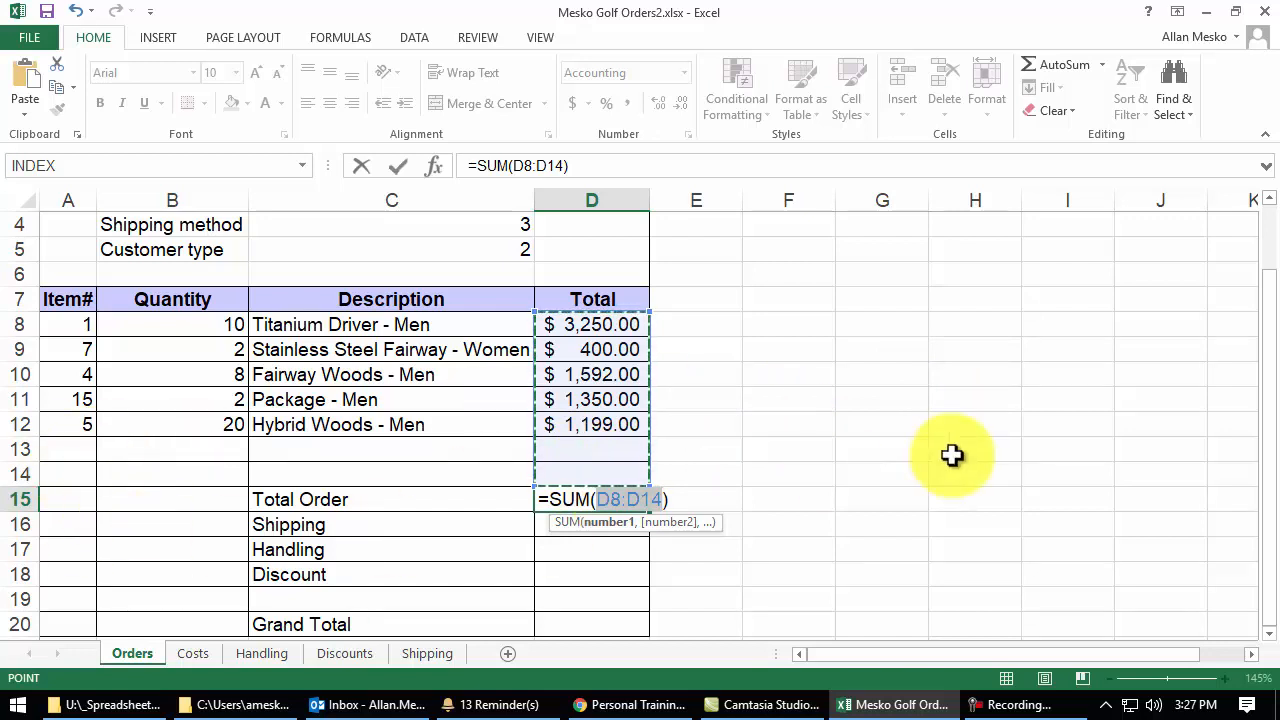
pyautogui.press('Return')
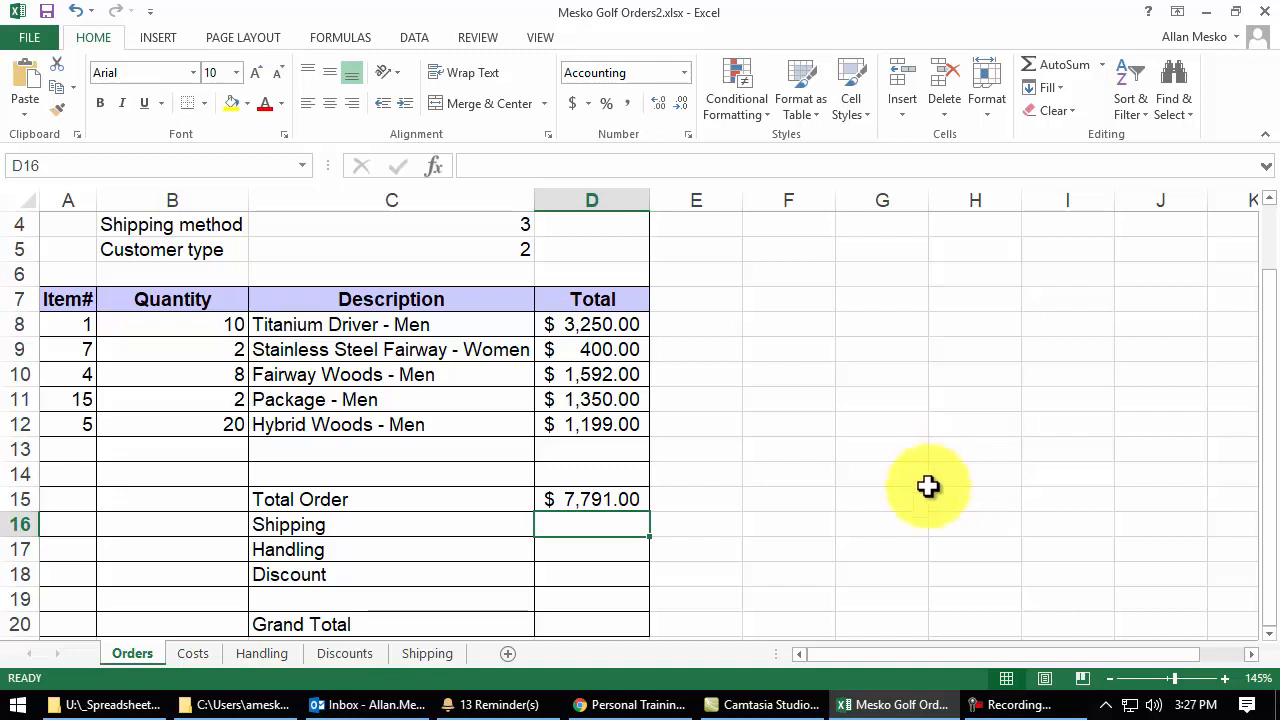
# Review the shipping weight, region number, shipping method and customer type in C2:C5 that determine the order's shipping charge
pyautogui.click(587, 526)
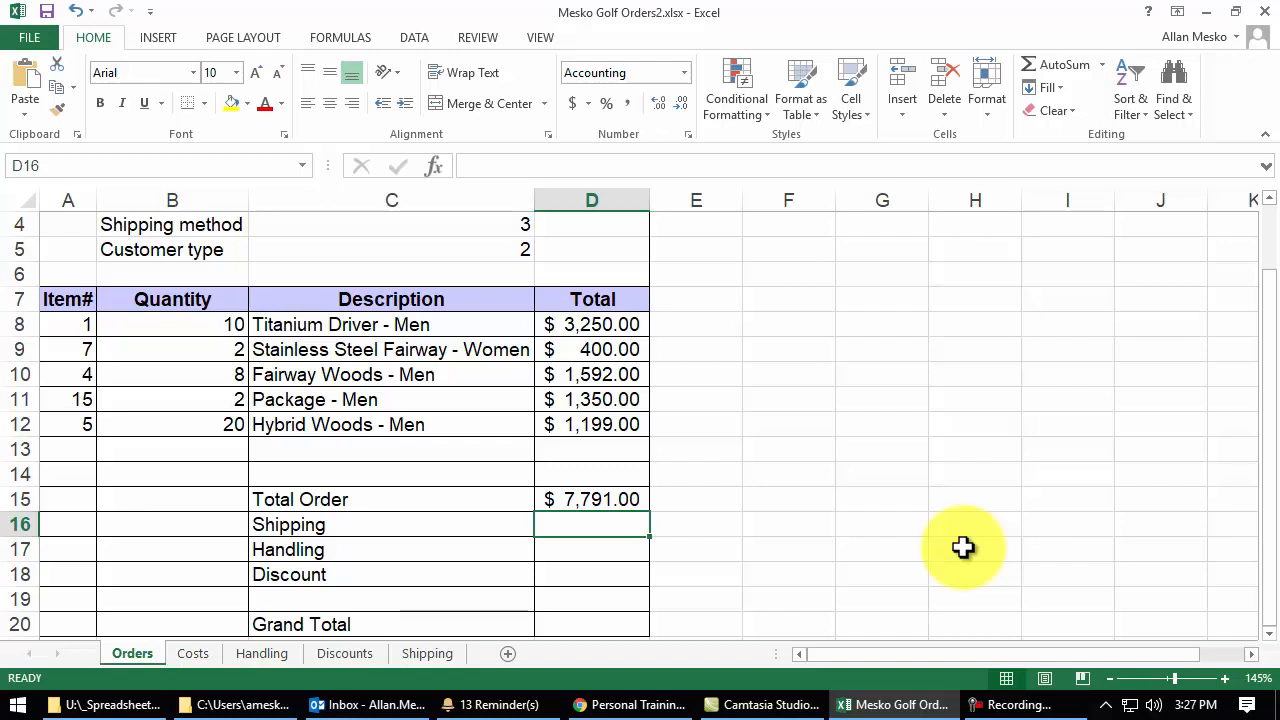
pyautogui.scroll(1, 955, 540)
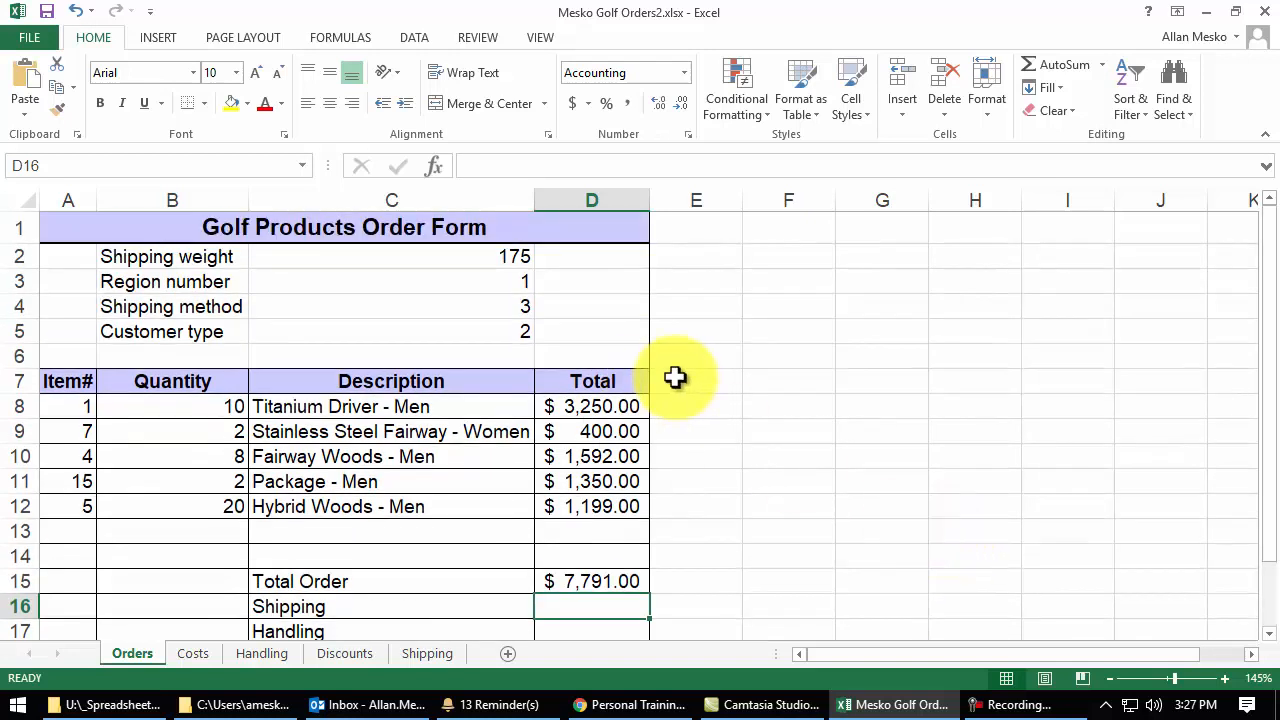
pyautogui.click(508, 281)
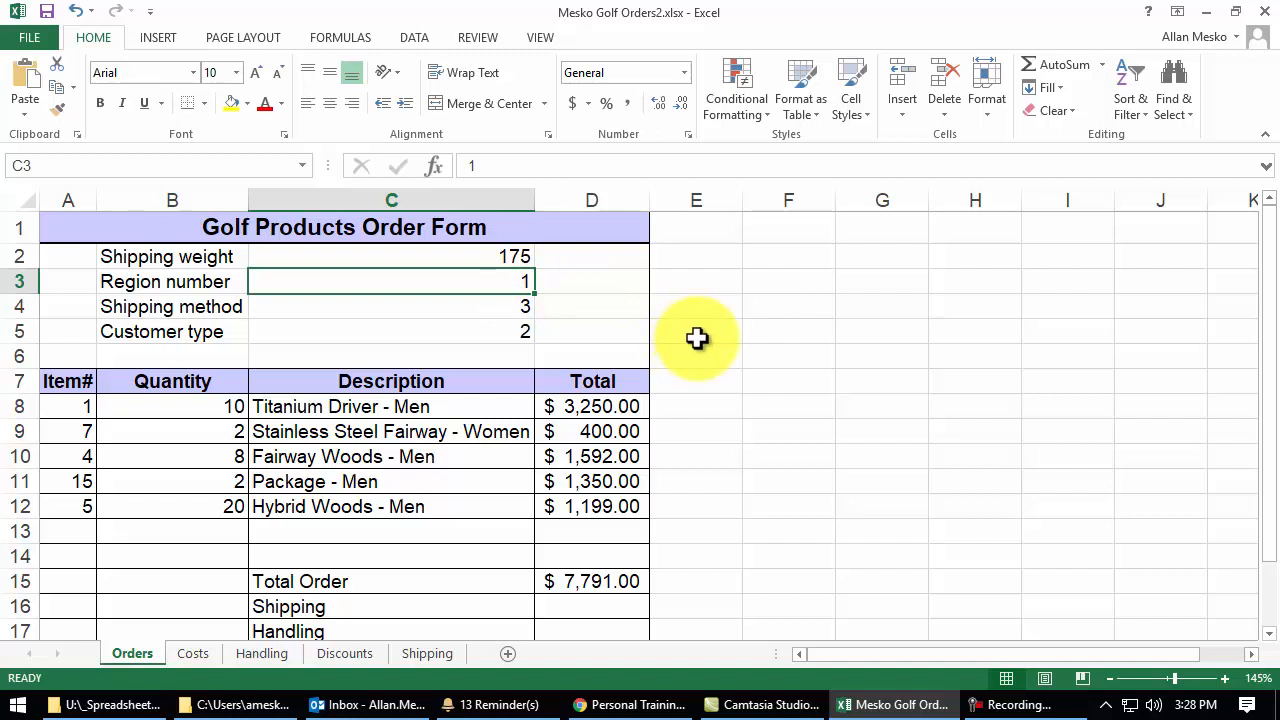
pyautogui.click(487, 336)
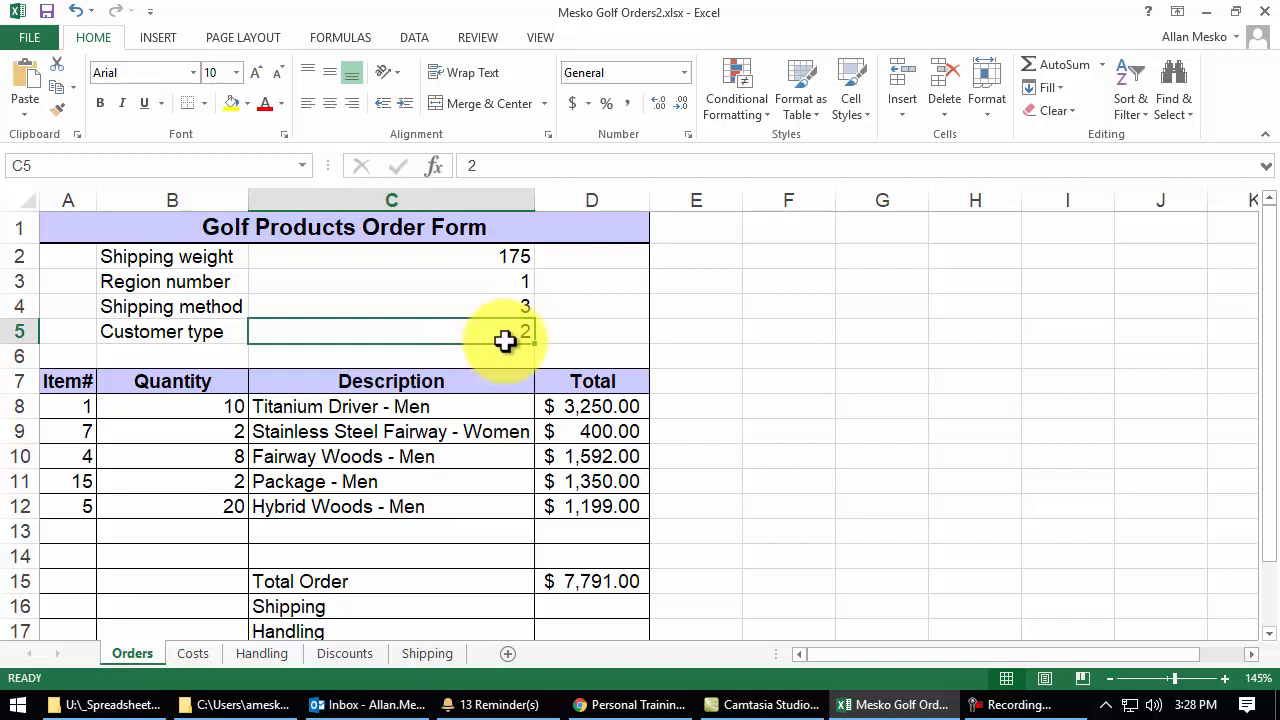
pyautogui.click(492, 259)
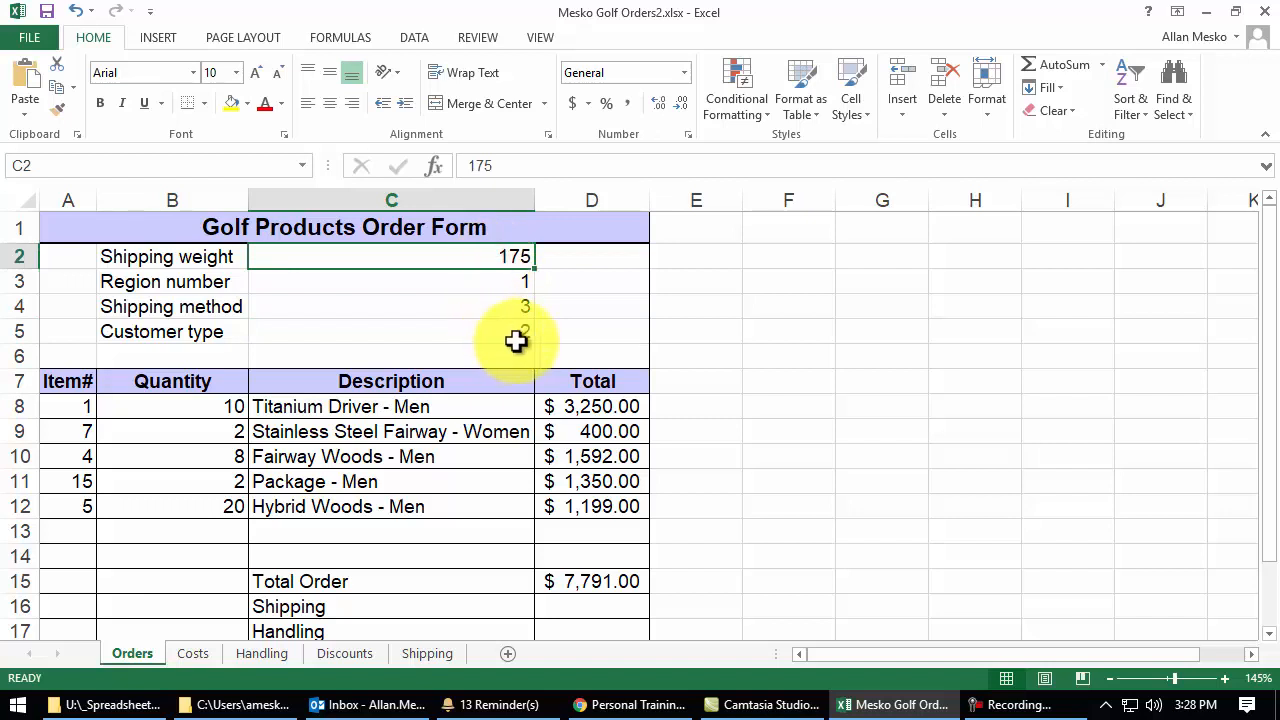
pyautogui.click(474, 310)
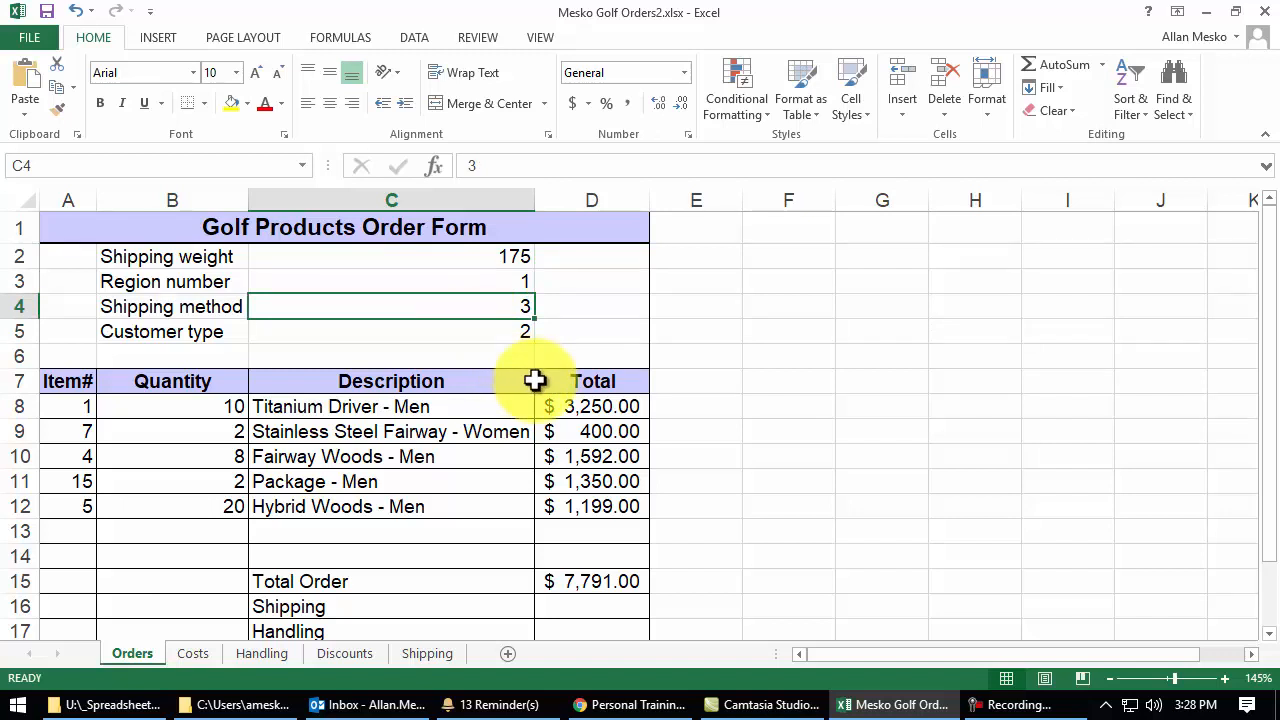
pyautogui.click(467, 336)
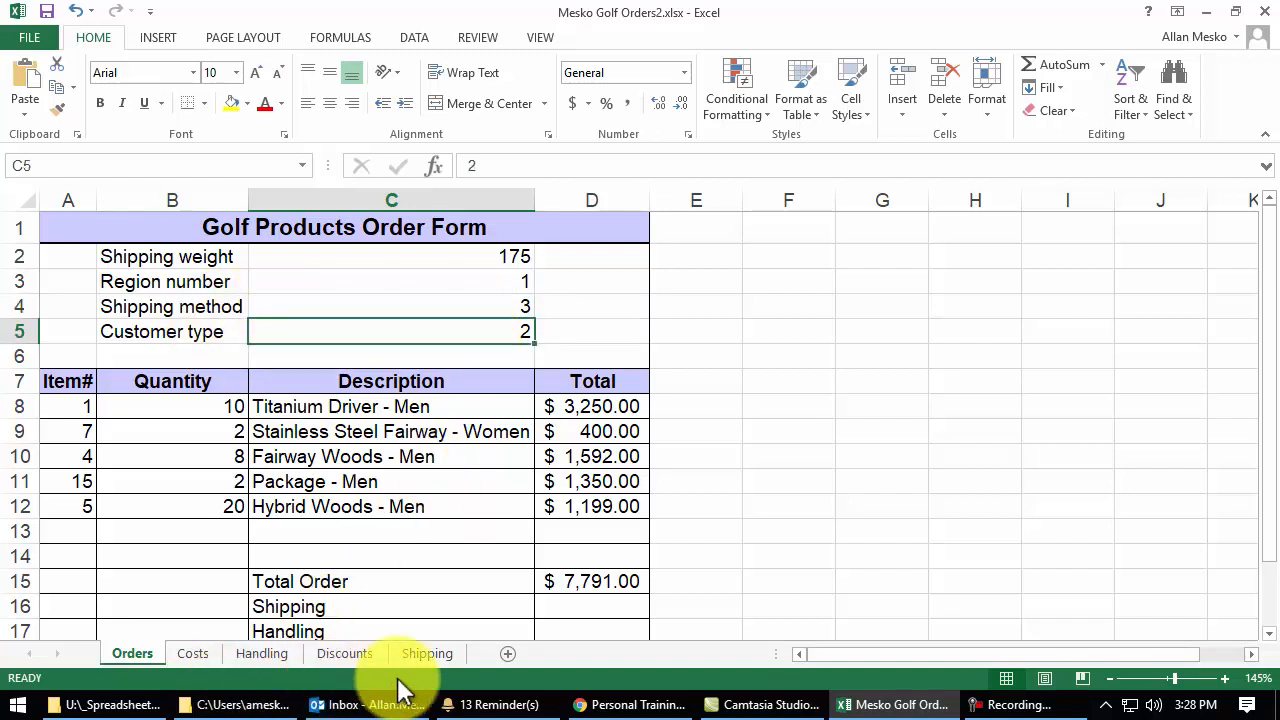
# Examine the Standard, Preferred and Most Preferred rate tables on the Shipping sheet, and return to the Orders sheet
pyautogui.click(425, 655)
pyautogui.scroll(4, 505, 570)
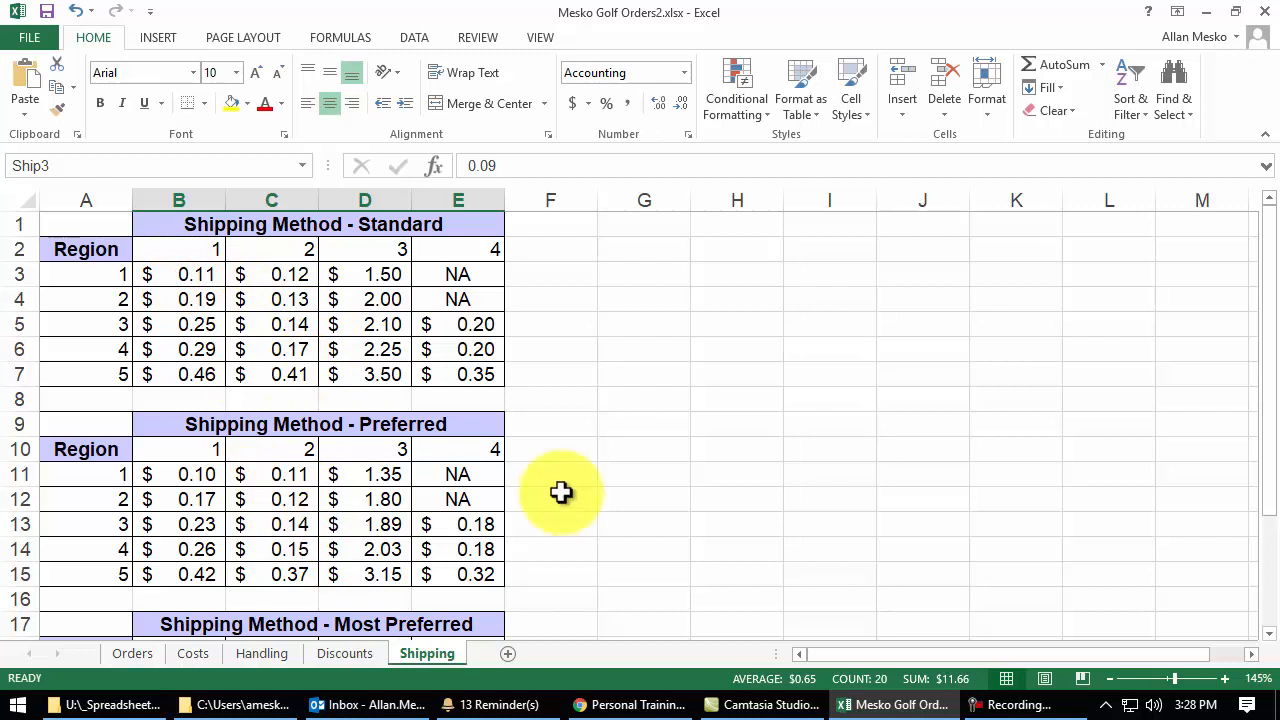
pyautogui.scroll(-2, 512, 502)
pyautogui.click(553, 453)
pyautogui.scroll(2, 491, 583)
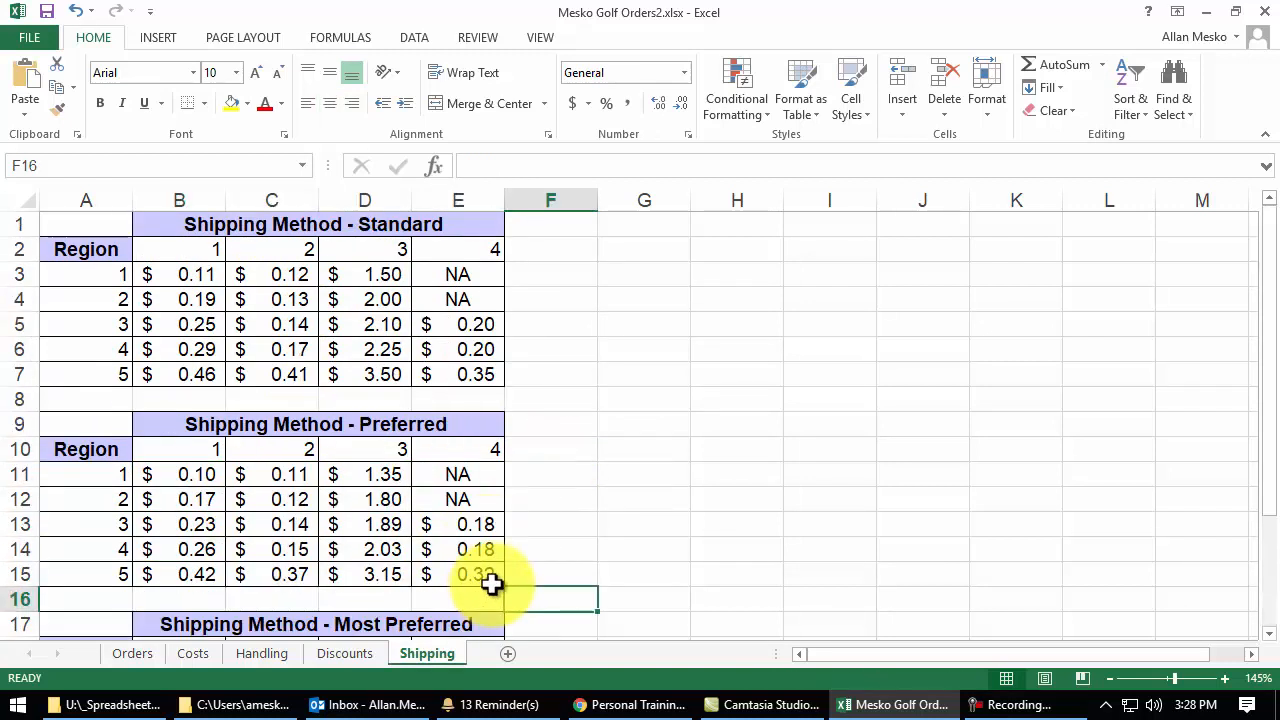
pyautogui.click(143, 658)
# Insert an INDEX function in the Shipping cell D16 using the reference, row_num, column_num, area_num argument form
pyautogui.scroll(-1, 654, 580)
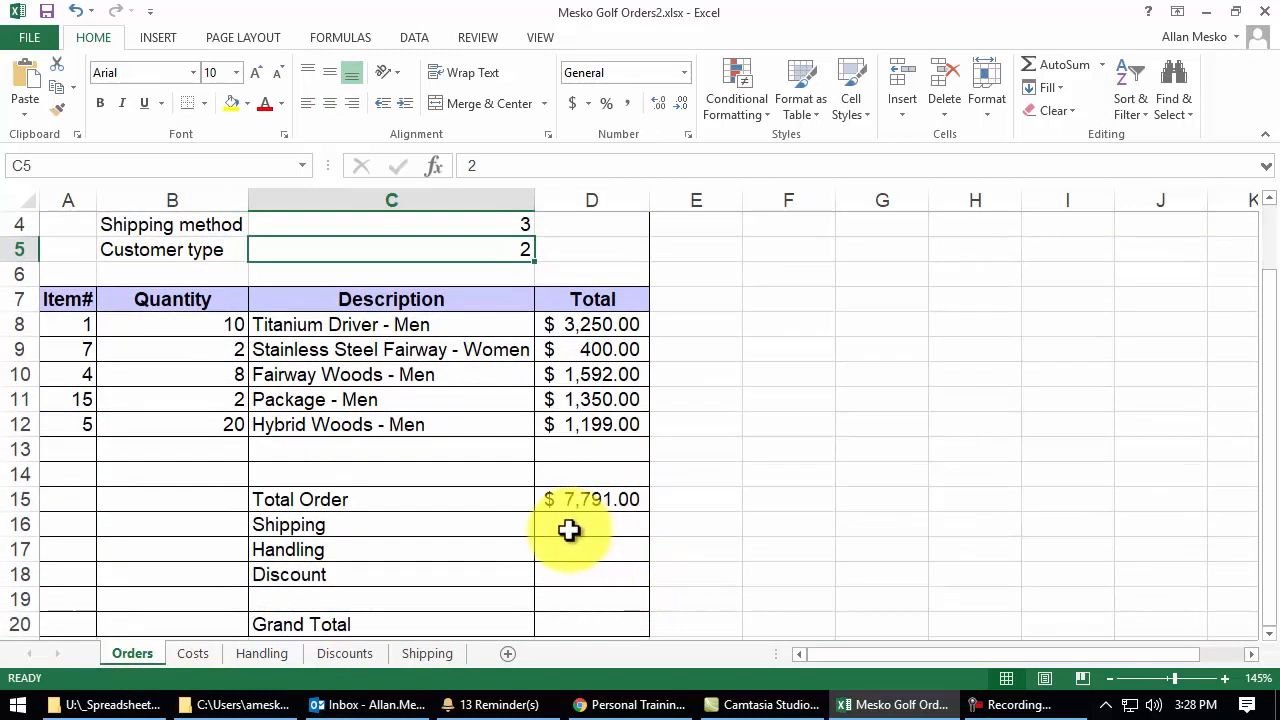
pyautogui.click(569, 529)
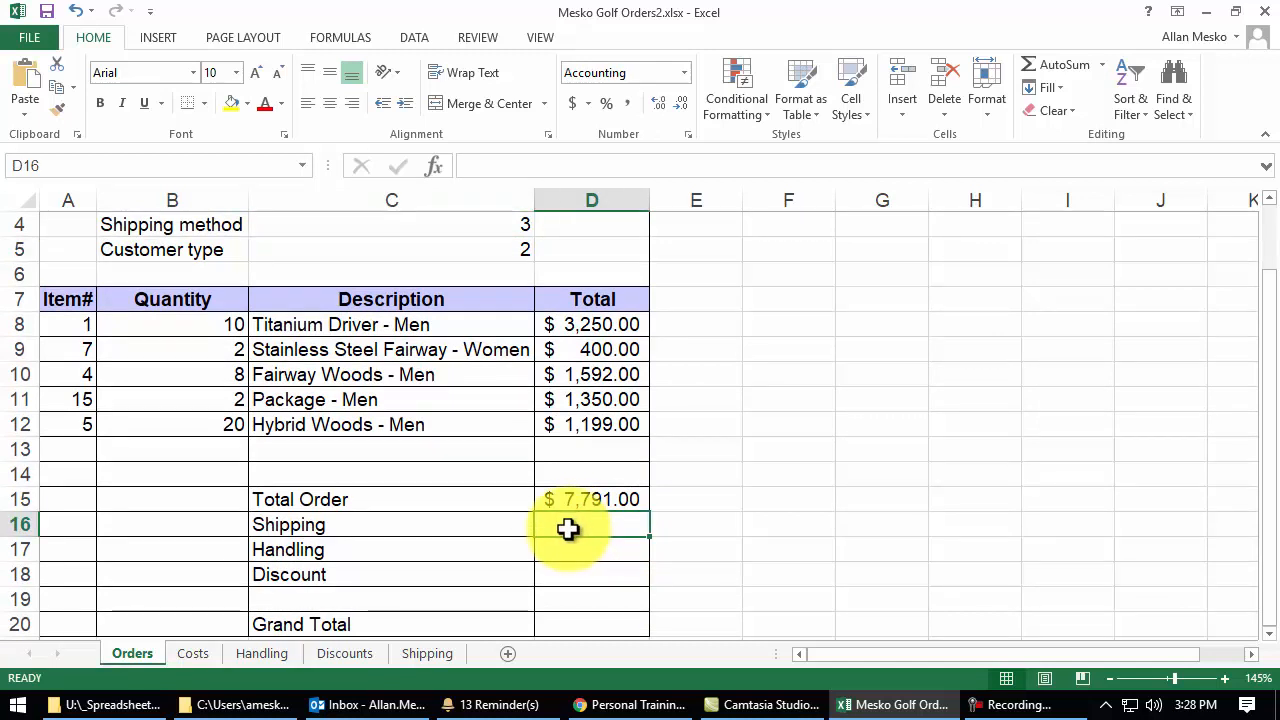
pyautogui.click(438, 168)
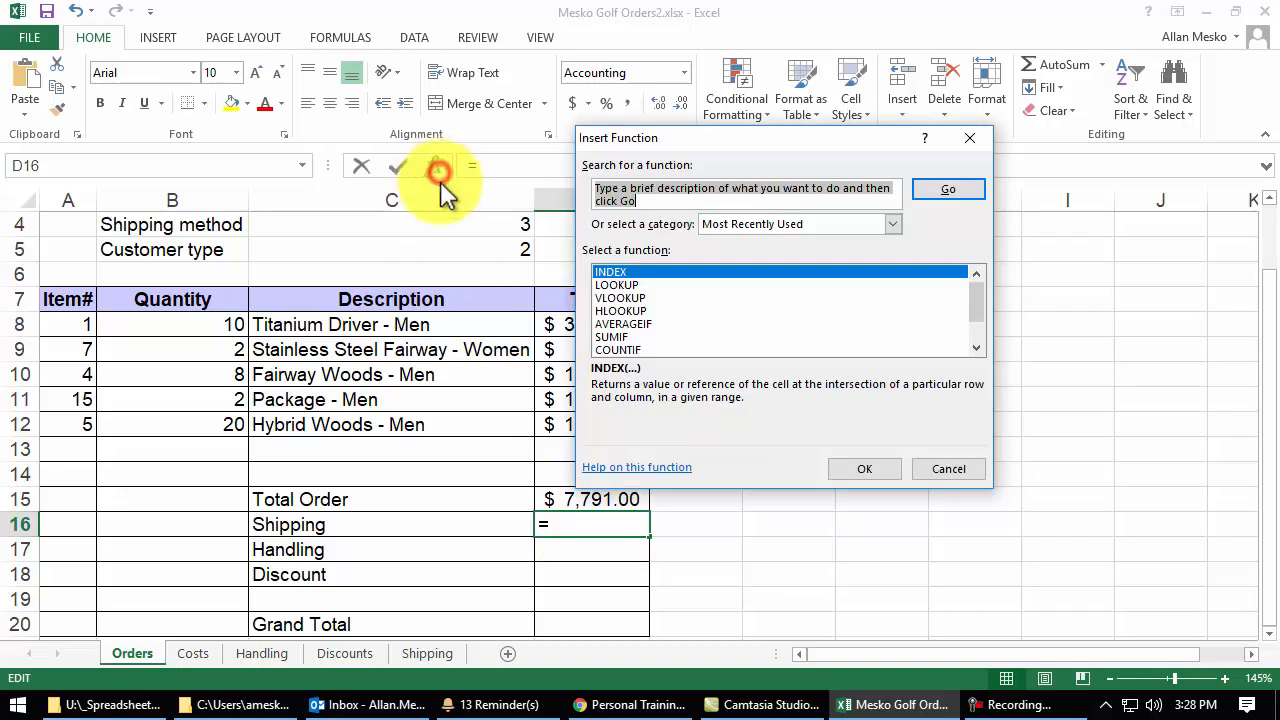
pyautogui.doubleClick(644, 271)
pyautogui.doubleClick(694, 337)
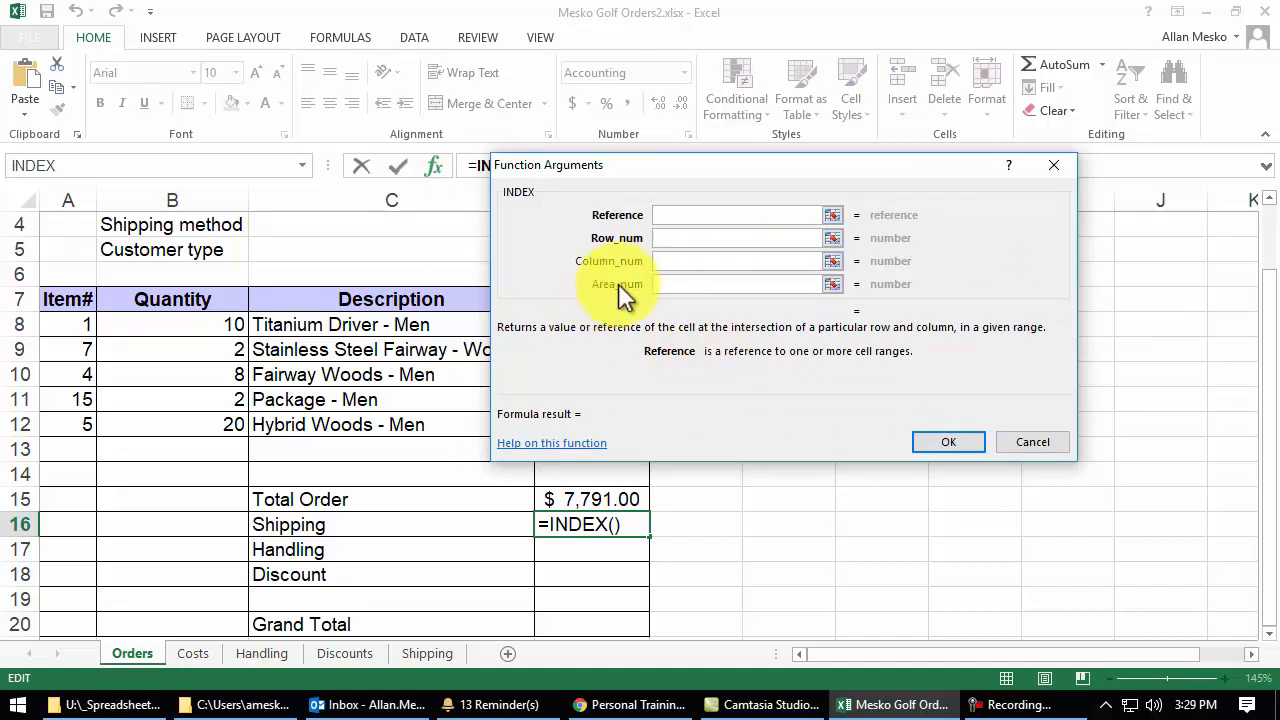
pyautogui.moveTo(799, 170); pyautogui.dragTo(980, 111)
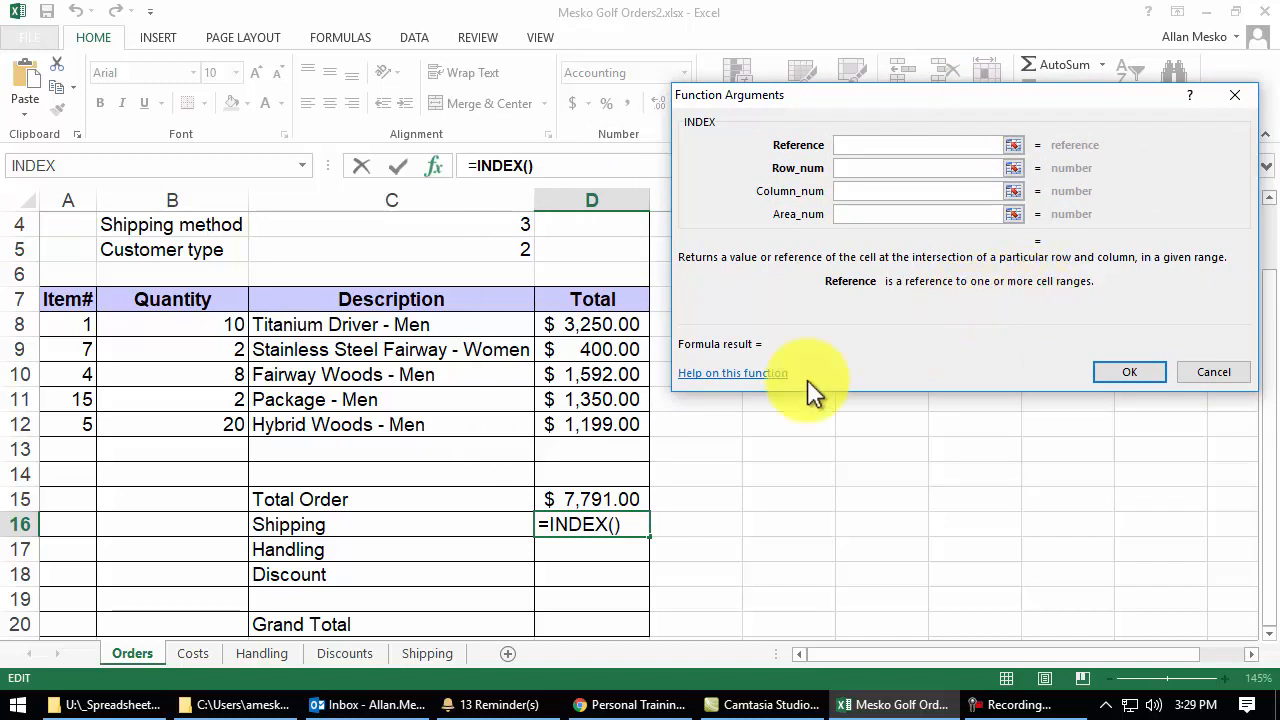
pyautogui.click(430, 660)
pyautogui.moveTo(195, 275); pyautogui.dragTo(438, 370)
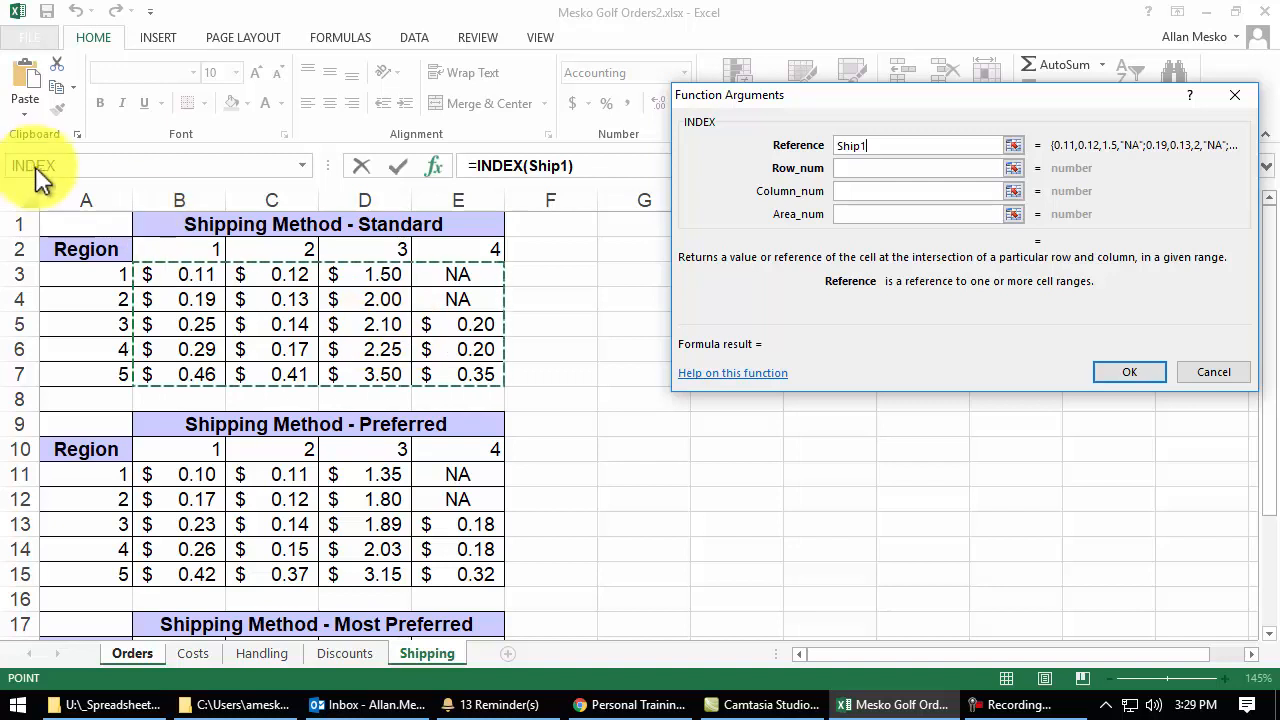
pyautogui.click(741, 546)
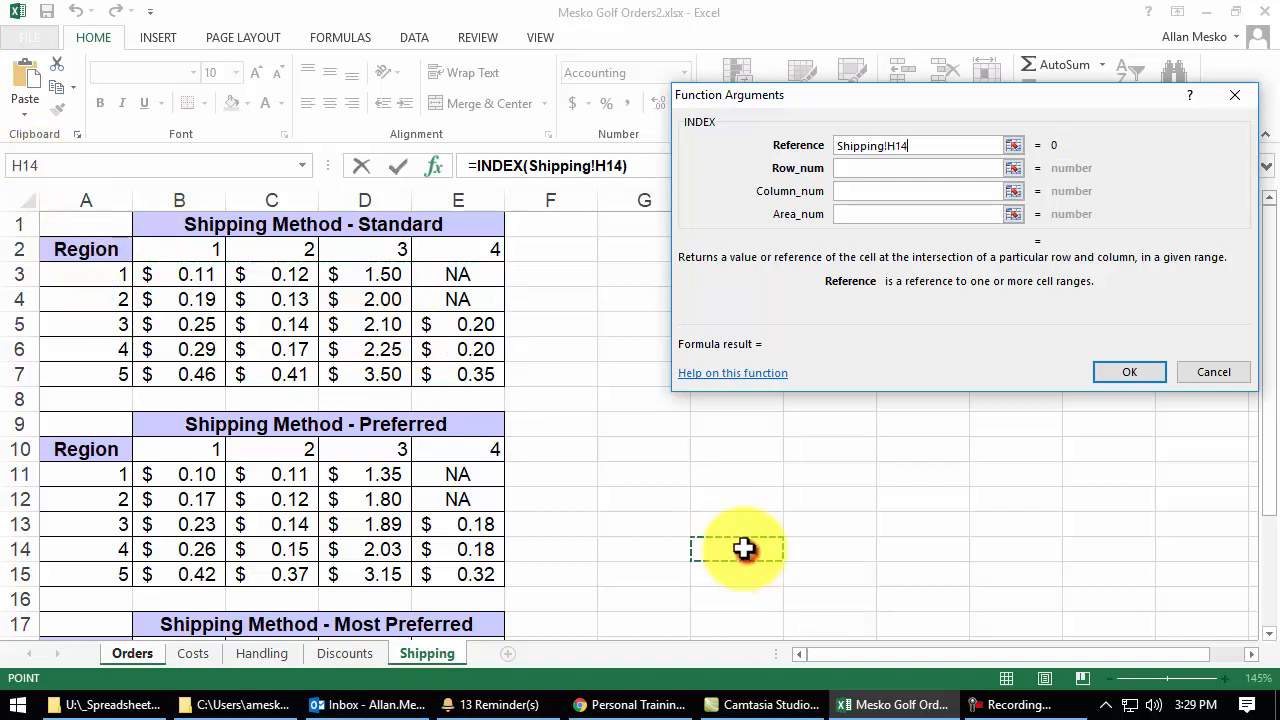
# Set the INDEX function's Reference argument to (Ship1,ship2,ship3)
pyautogui.moveTo(910, 146); pyautogui.dragTo(777, 162)
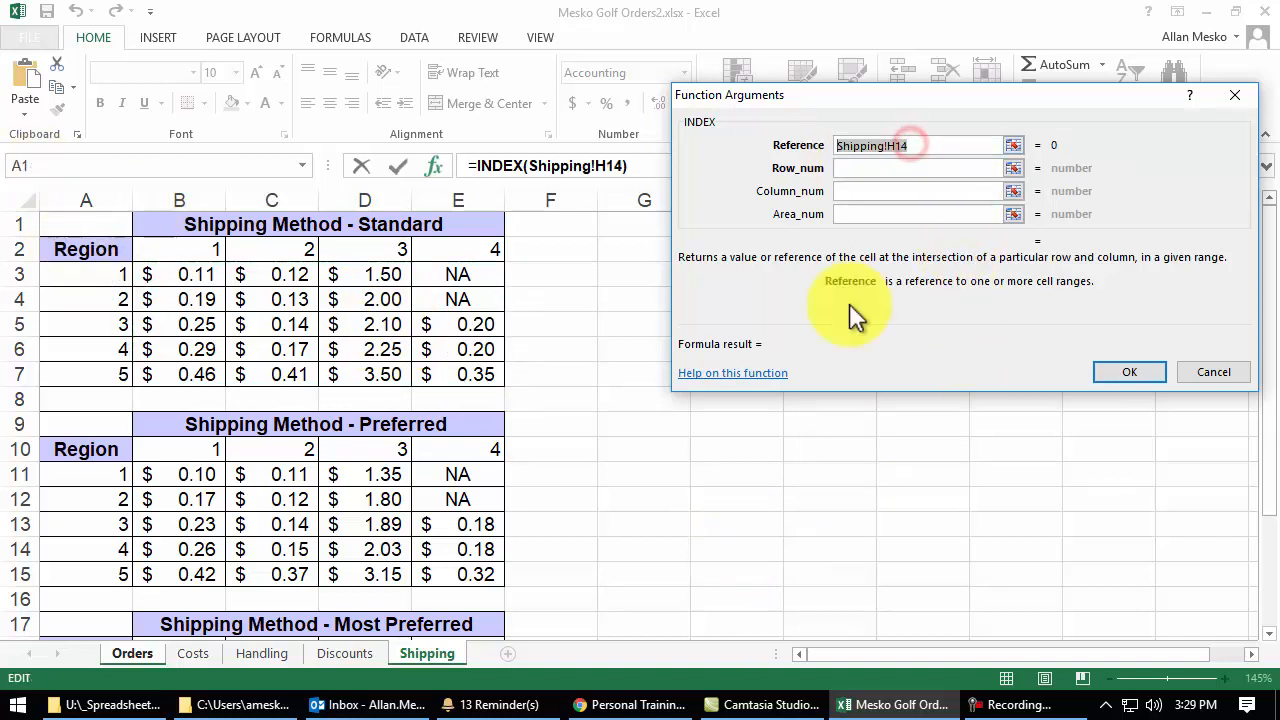
pyautogui.write('Ship1,ship2,ship3)')
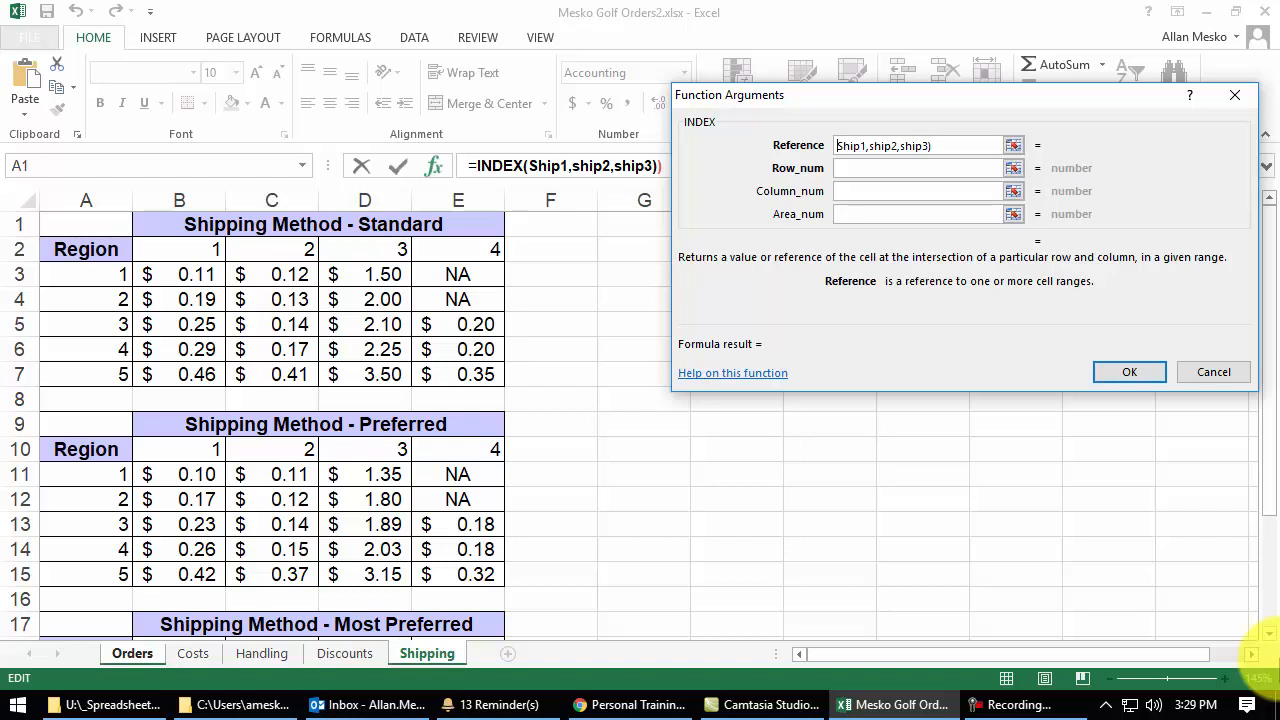
pyautogui.click(838, 146)
pyautogui.write('(')
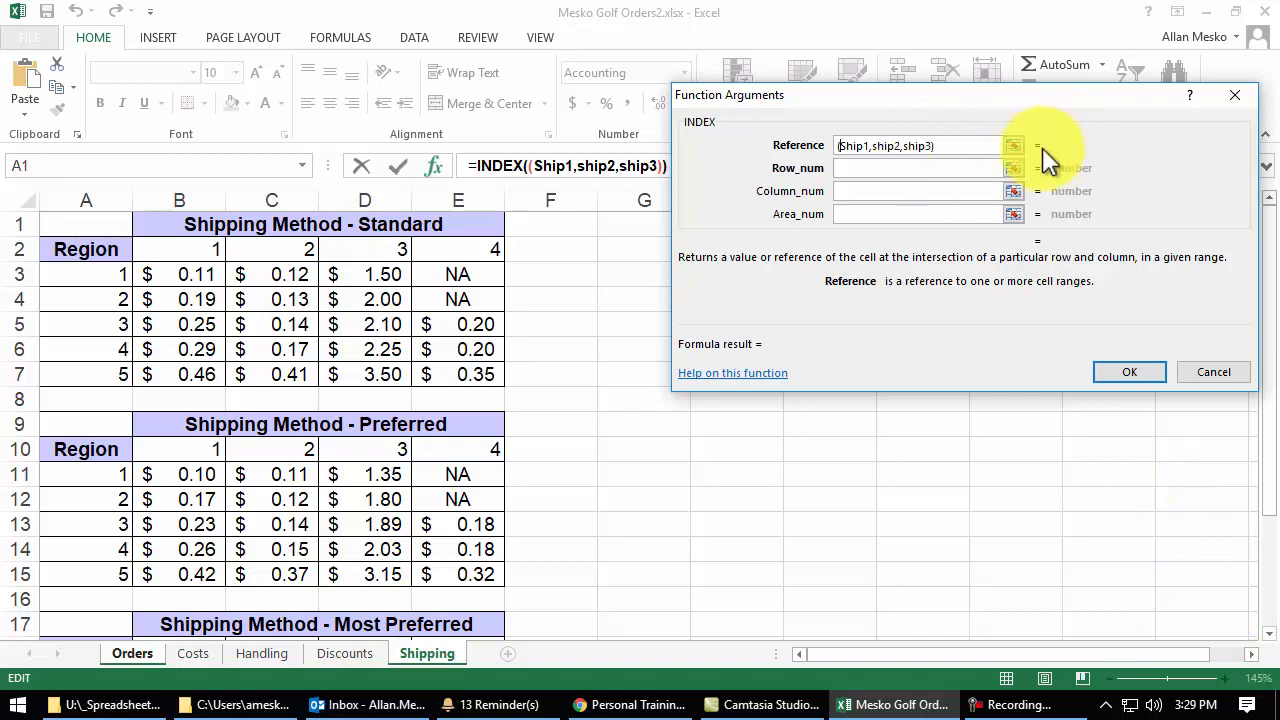
pyautogui.click(967, 168)
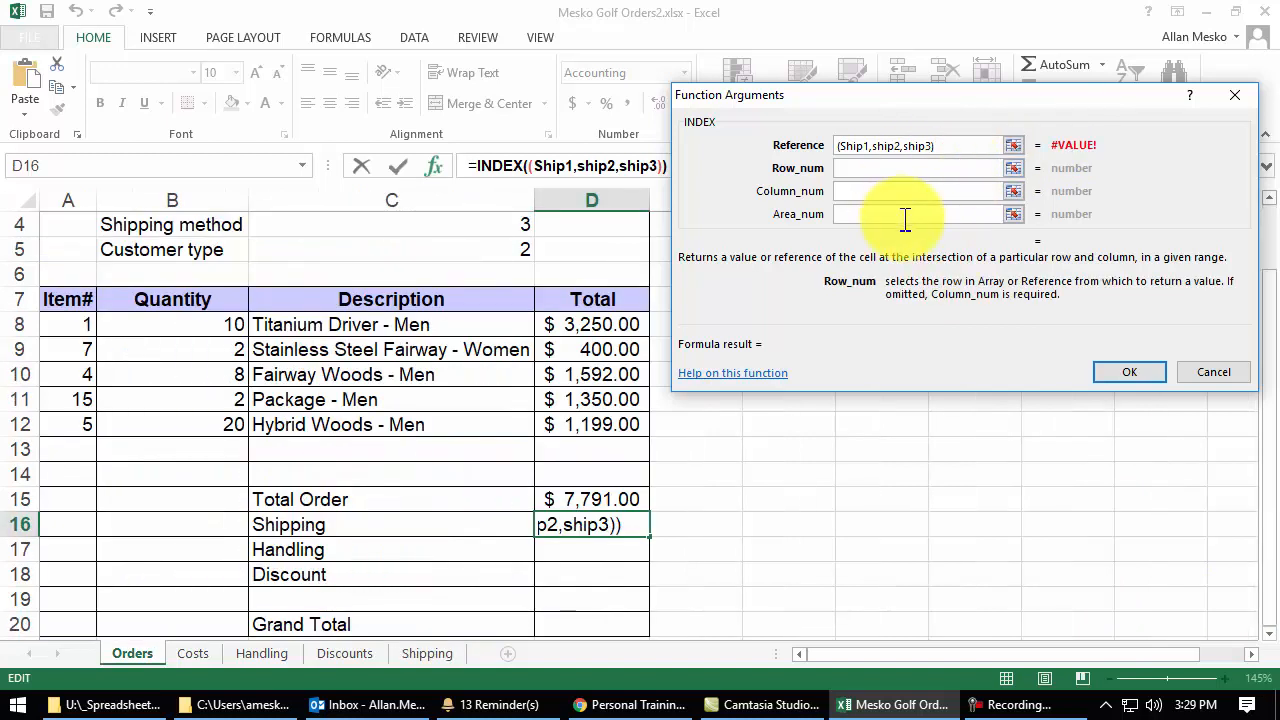
pyautogui.click(904, 216)
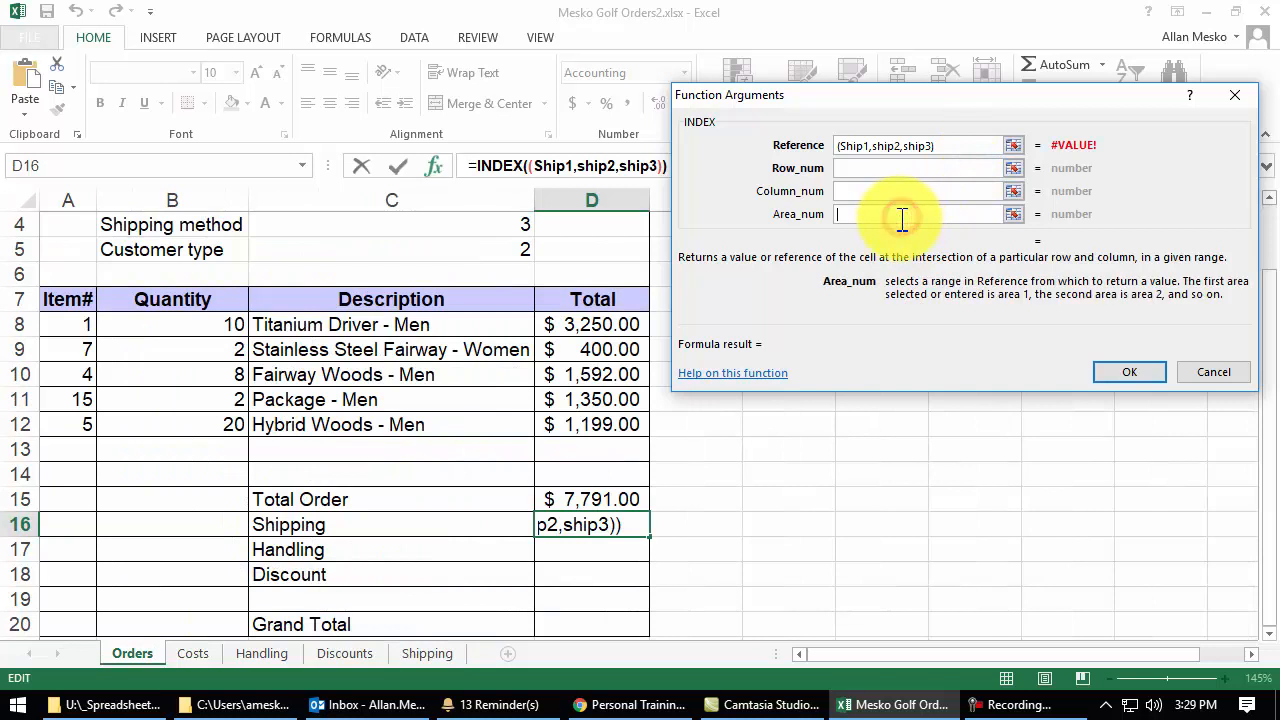
pyautogui.write('2')
pyautogui.click(905, 191)
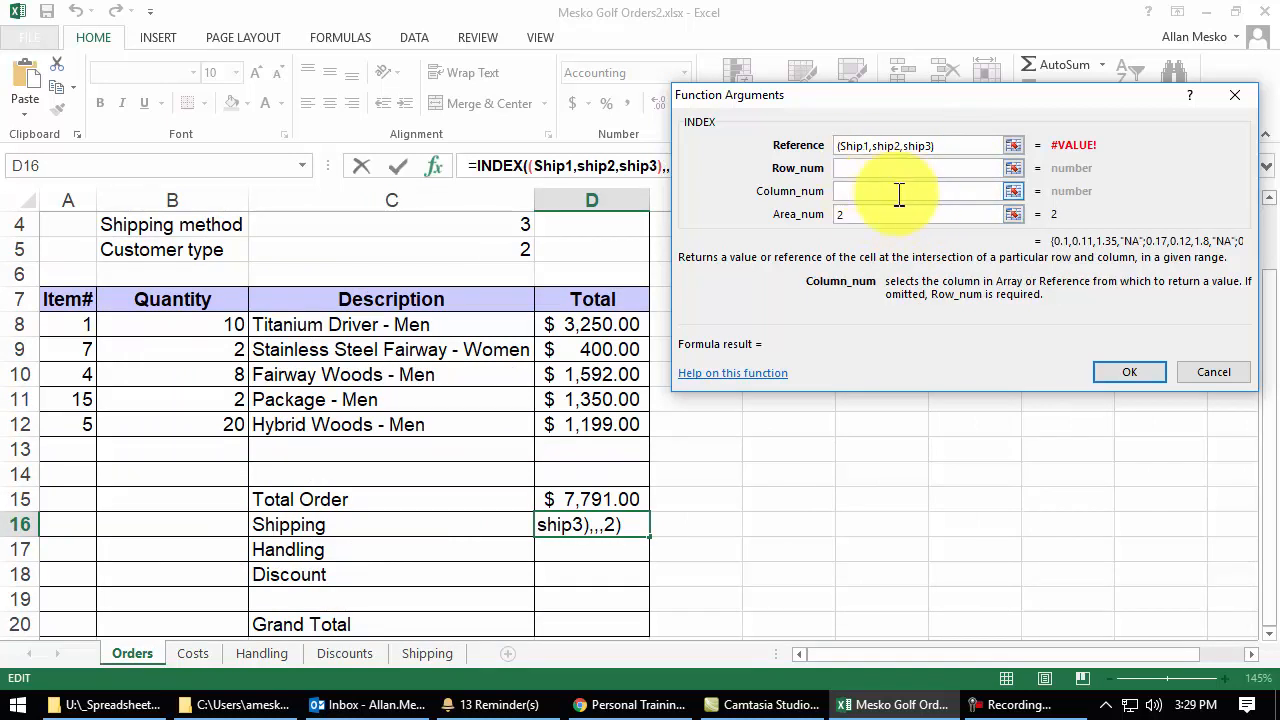
pyautogui.click(878, 212)
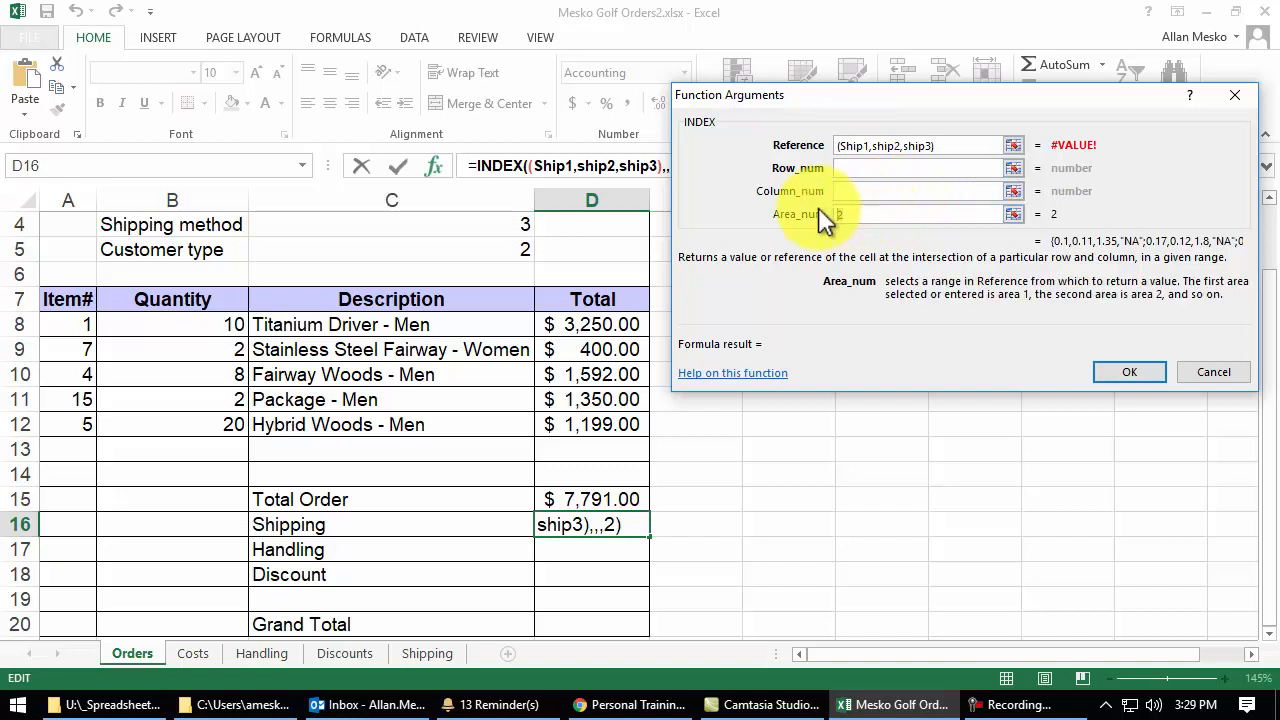
pyautogui.press('BackSpace')
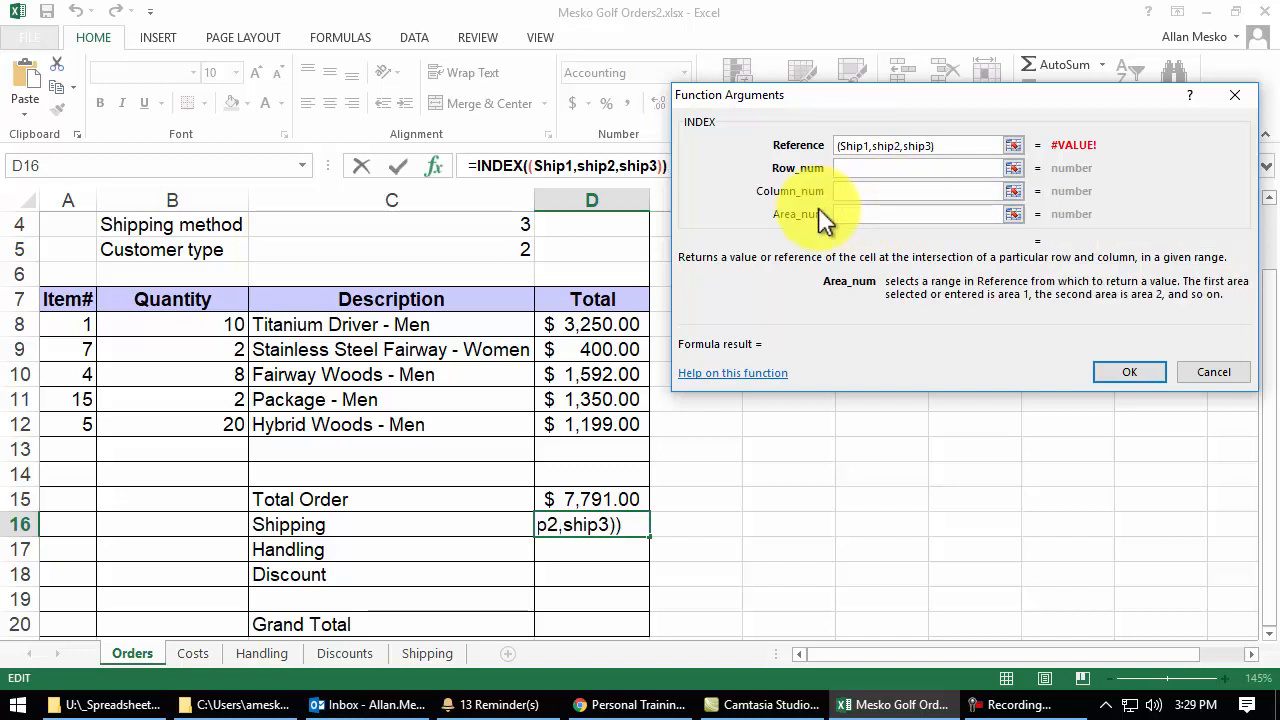
# Set the INDEX function's Row_num argument to the region number cell as the absolute reference Orders!$C$3
pyautogui.click(876, 170)
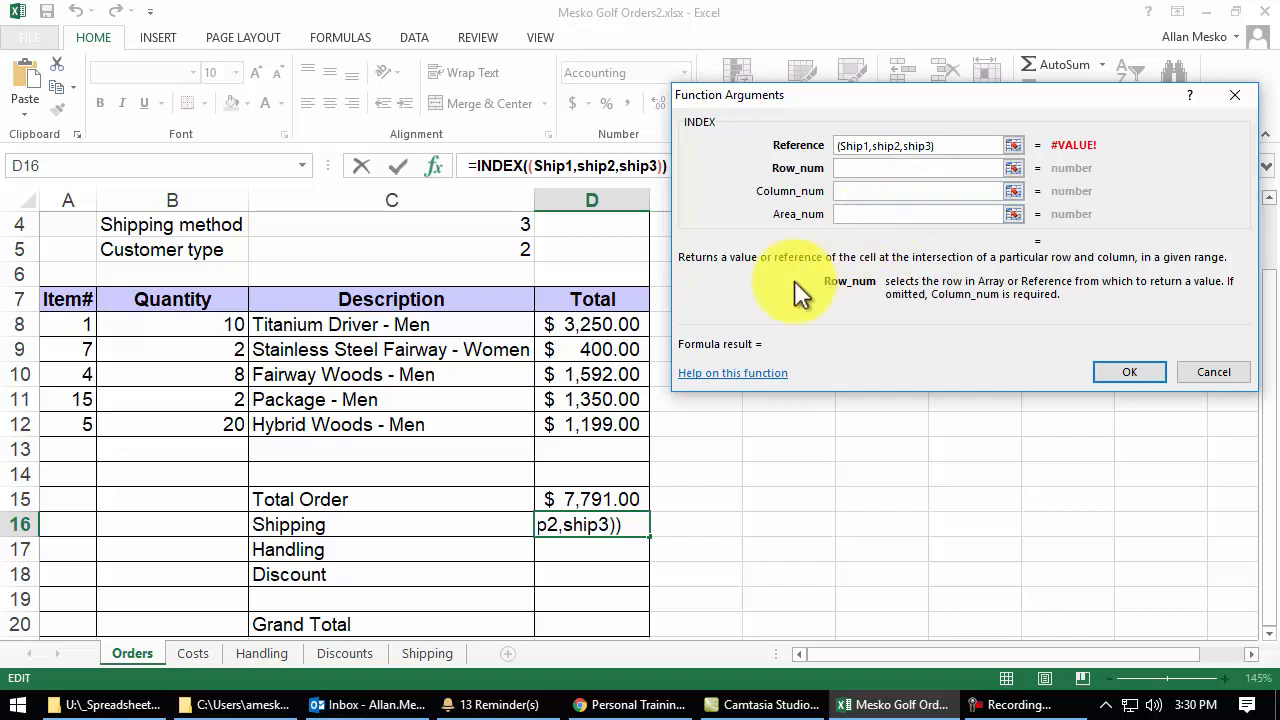
pyautogui.click(427, 655)
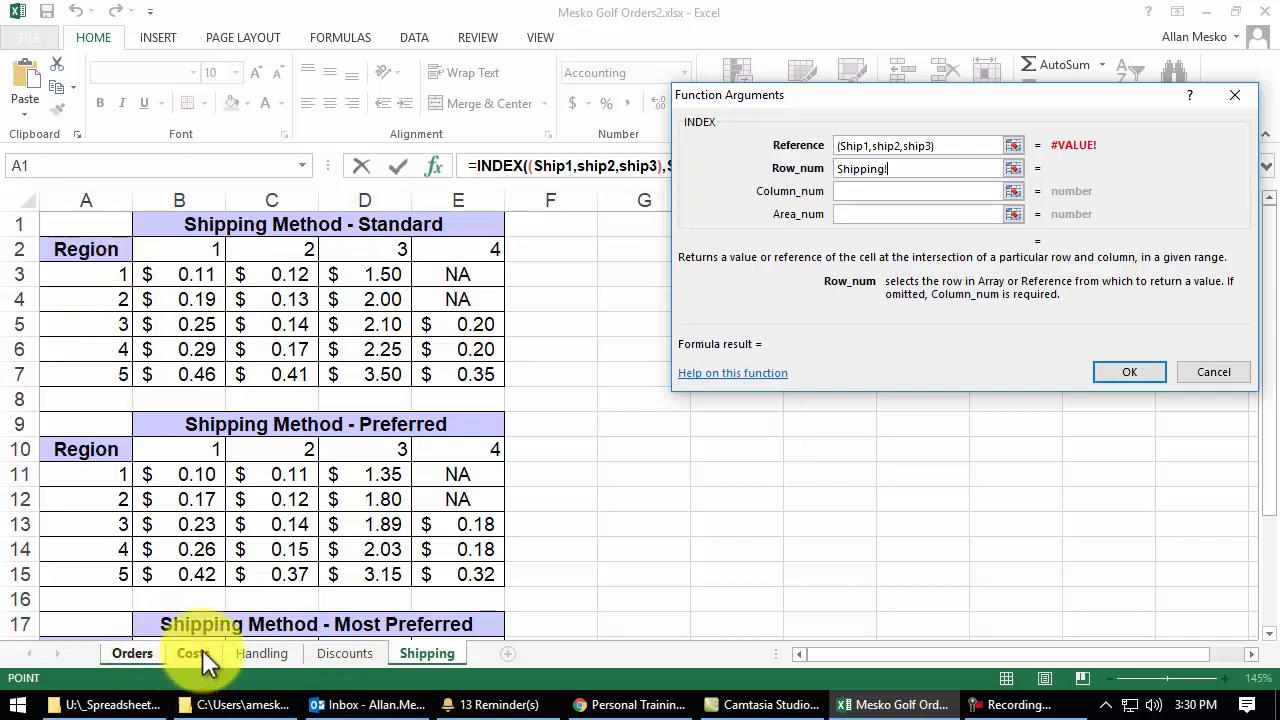
pyautogui.click(147, 652)
pyautogui.scroll(1, 357, 366)
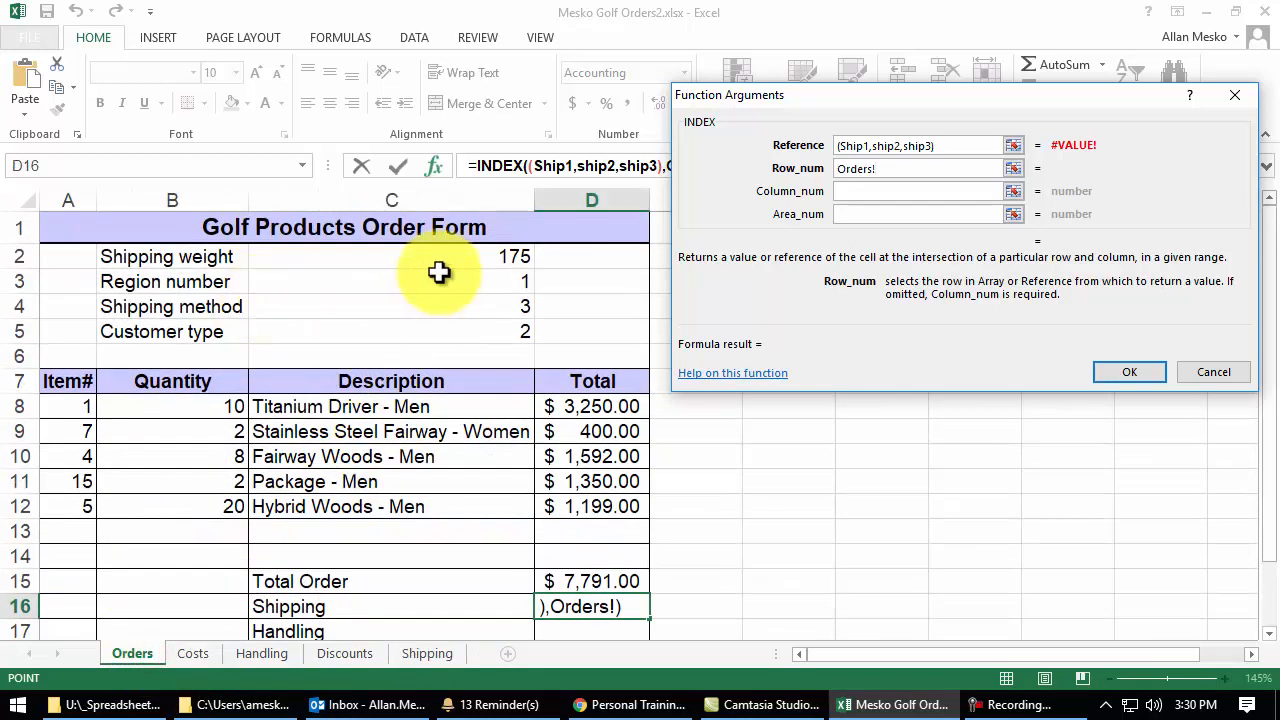
pyautogui.click(482, 282)
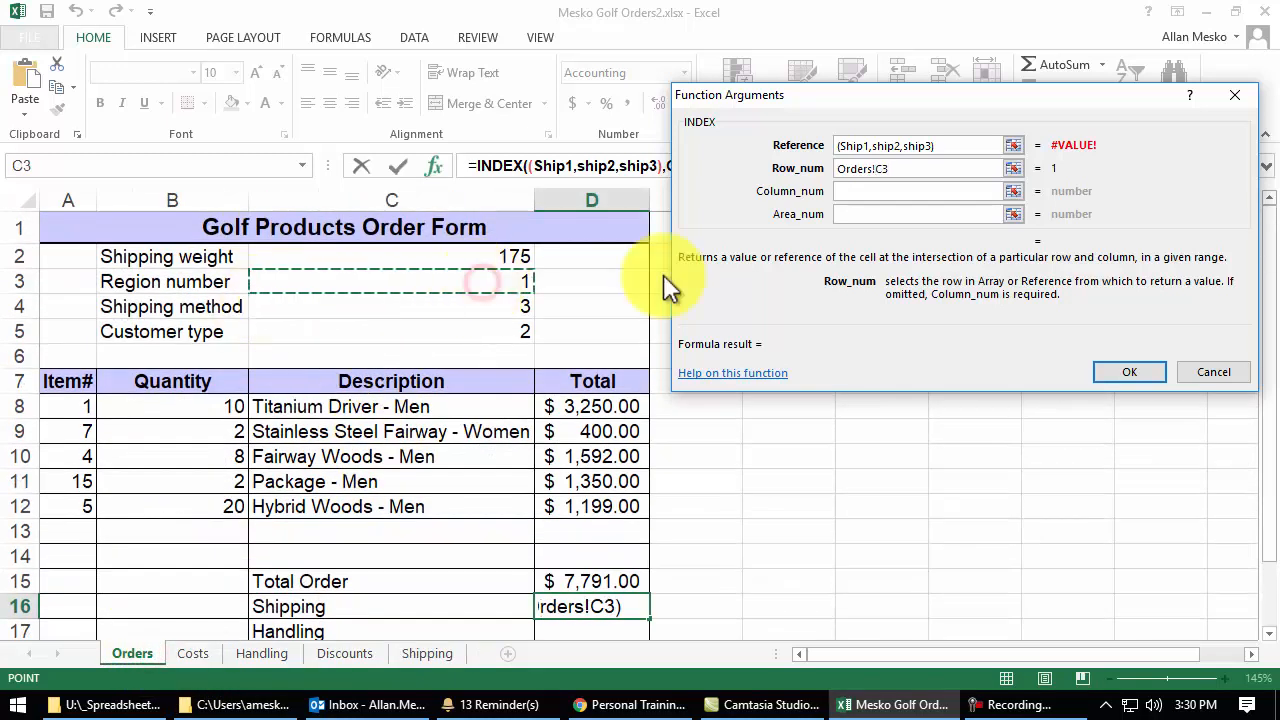
pyautogui.moveTo(917, 166); pyautogui.dragTo(810, 166)
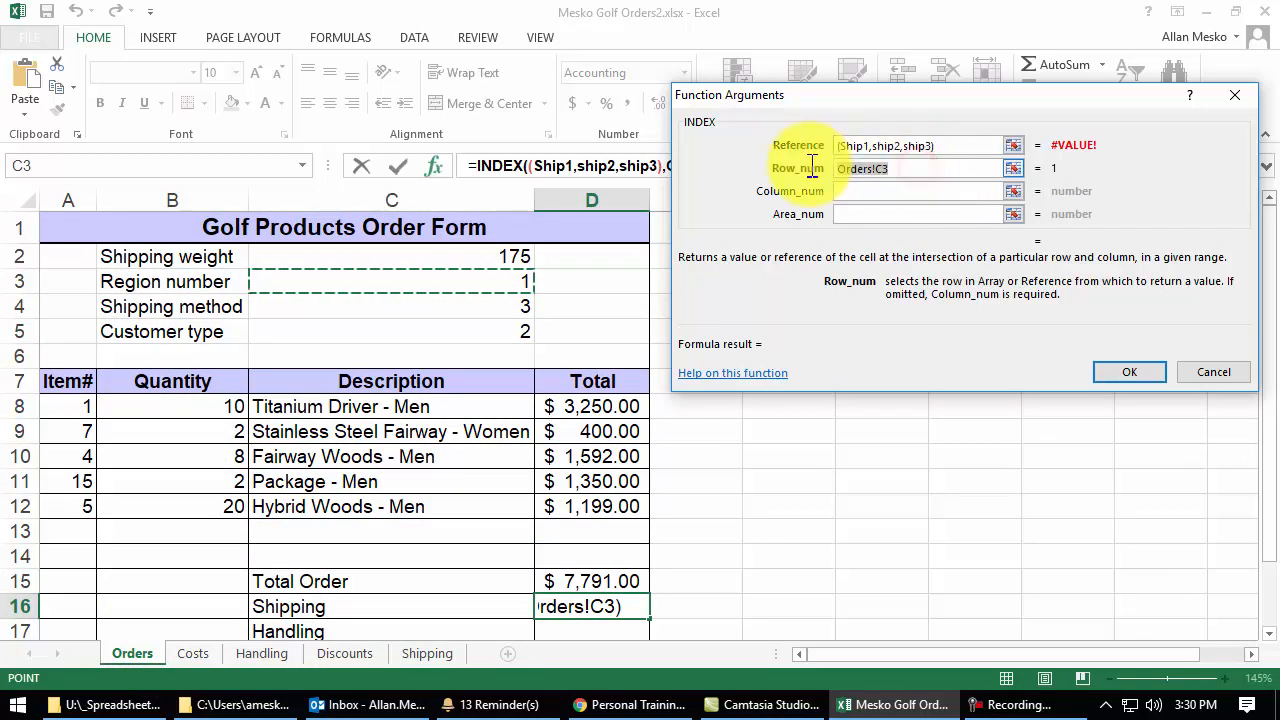
pyautogui.click(496, 288)
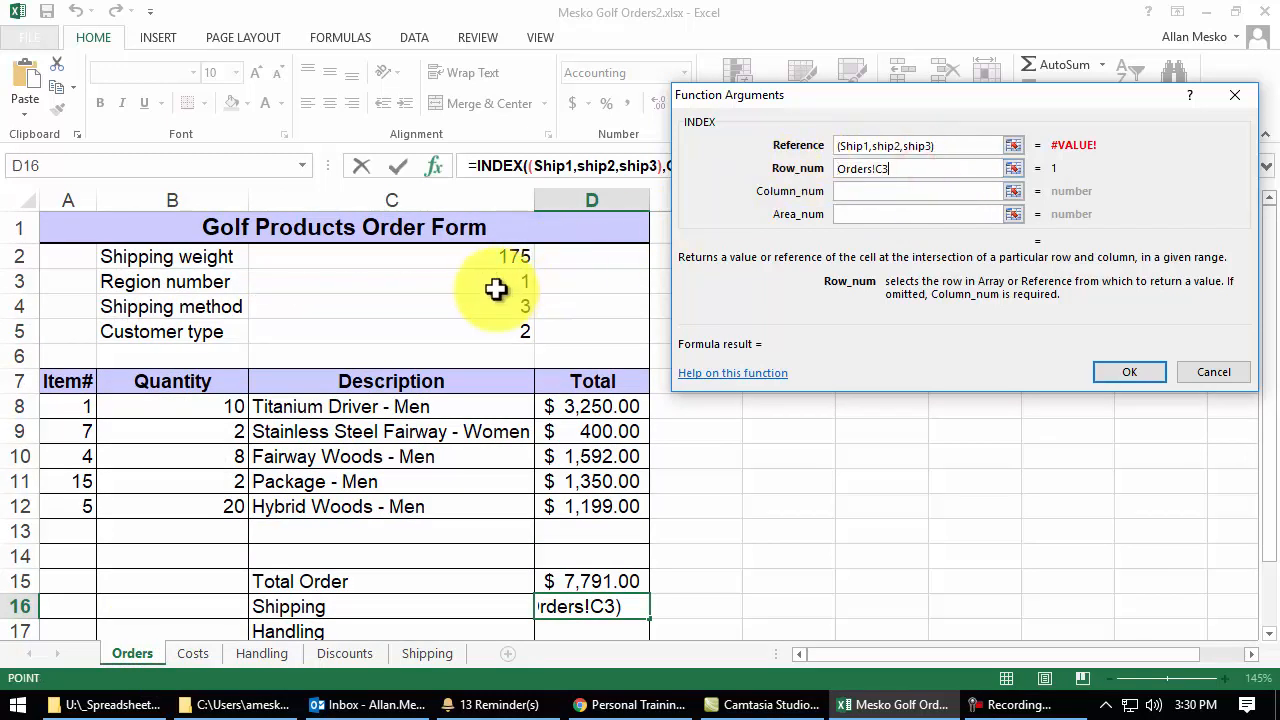
pyautogui.moveTo(943, 170); pyautogui.dragTo(822, 174)
pyautogui.press('BackSpace')
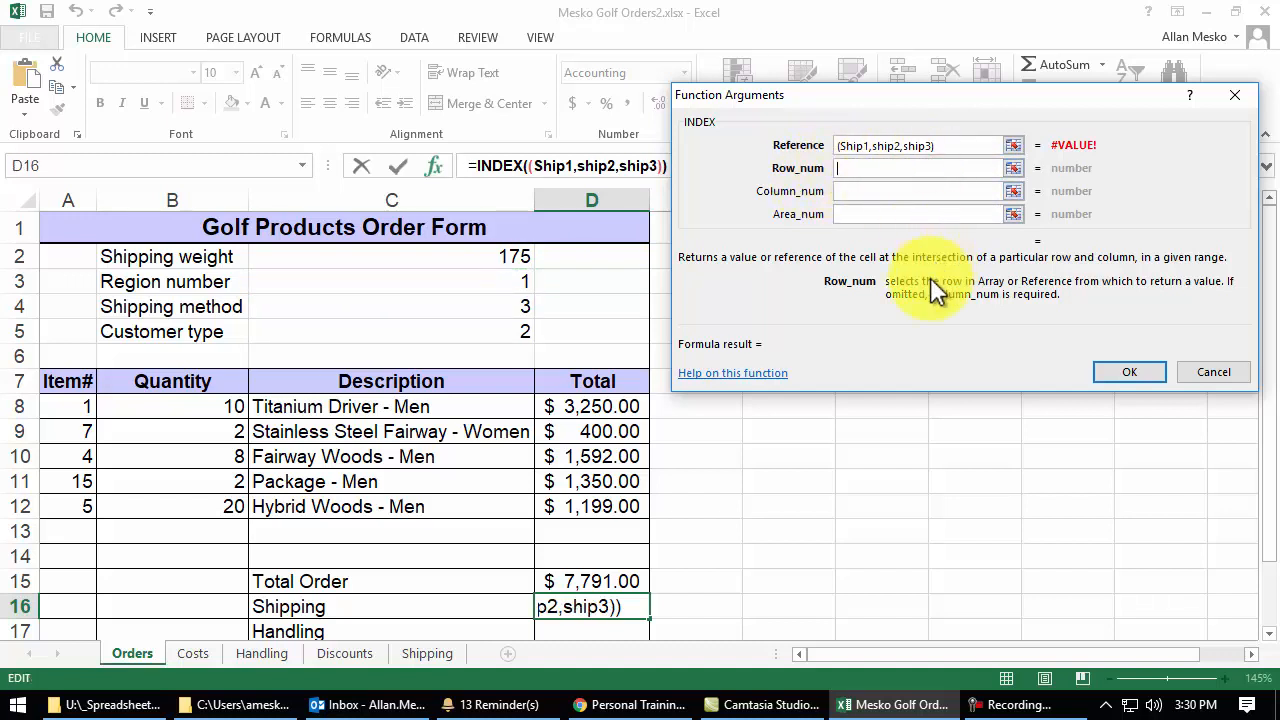
pyautogui.click(508, 288)
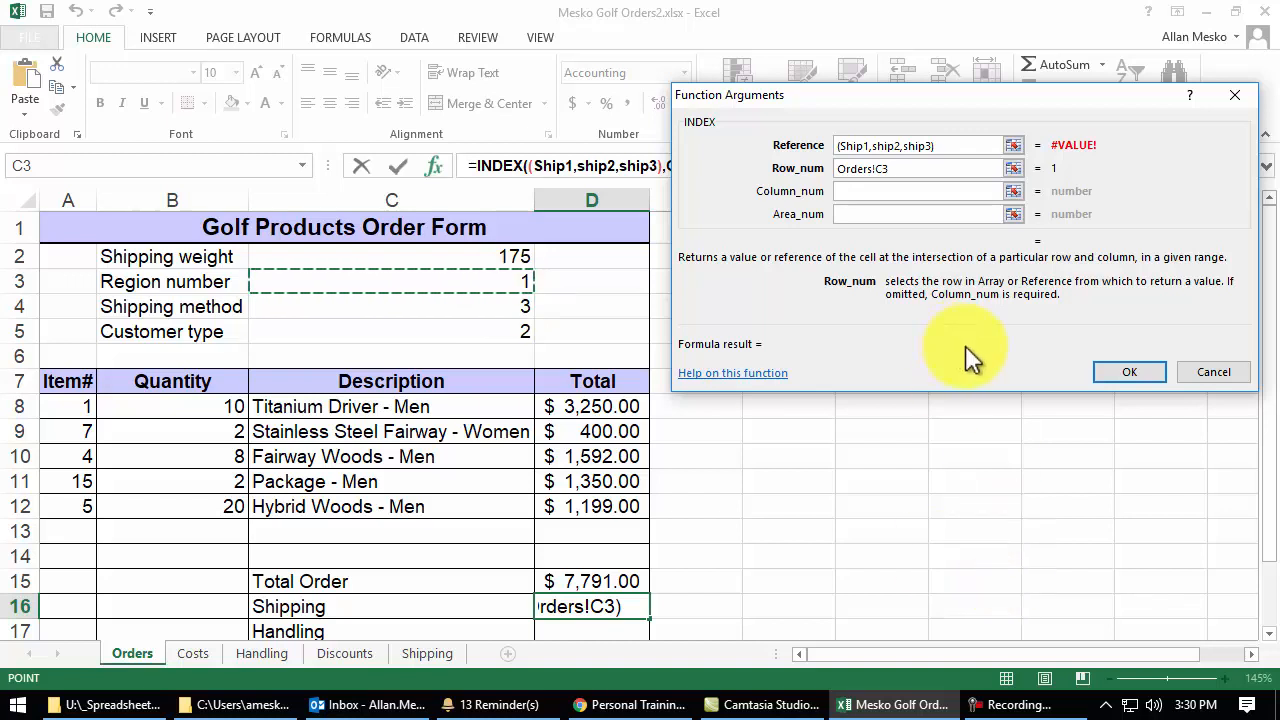
pyautogui.press('F4')
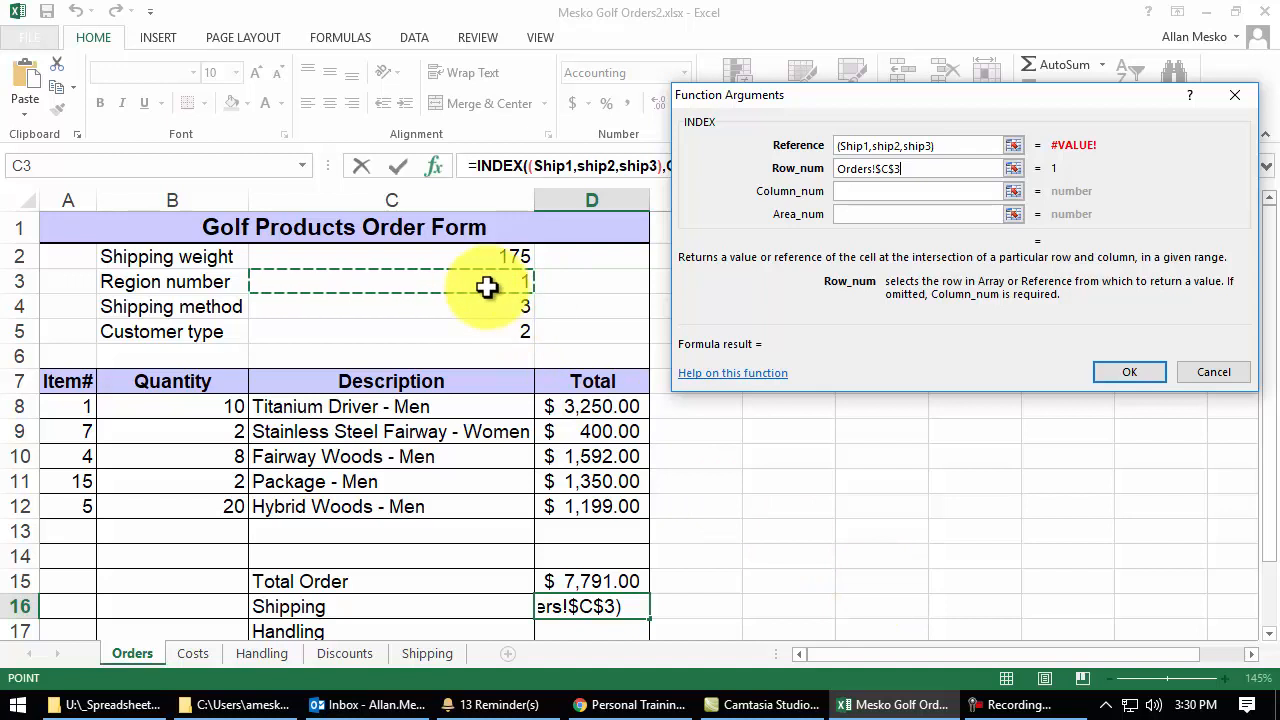
# Set the Column_num argument to the shipping method cell as the absolute reference Orders!$C$4
pyautogui.click(873, 190)
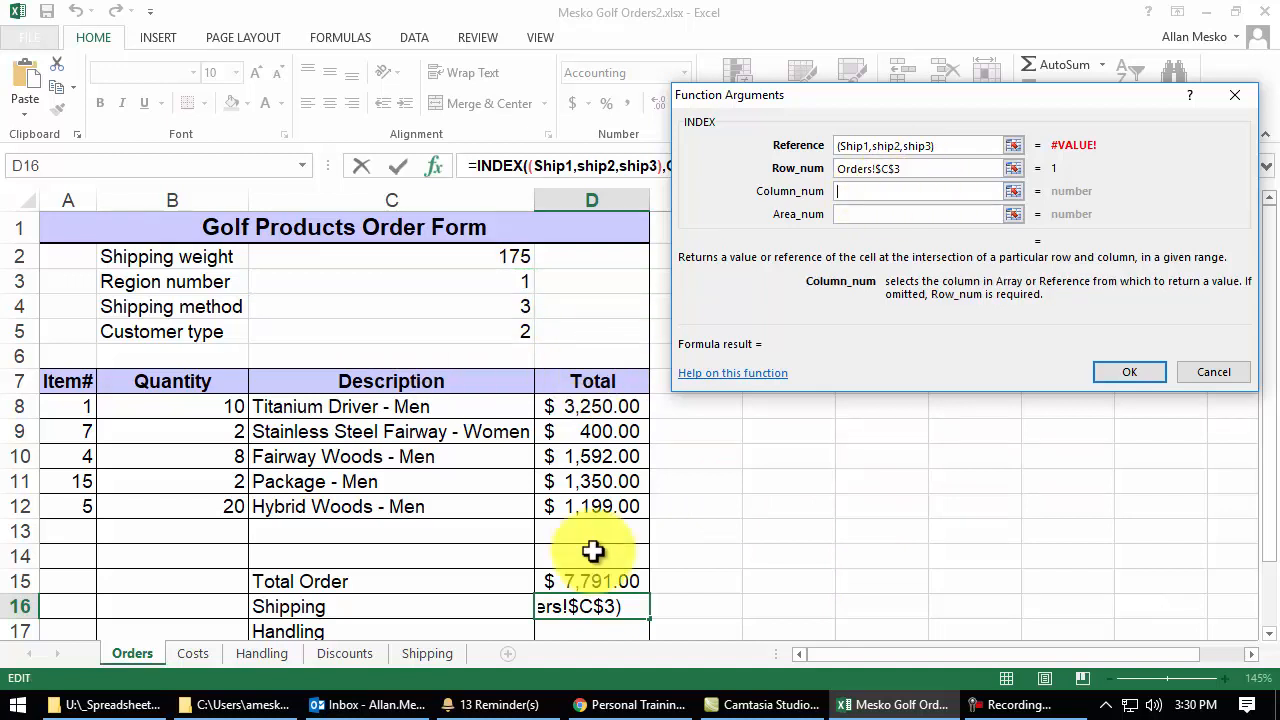
pyautogui.click(410, 662)
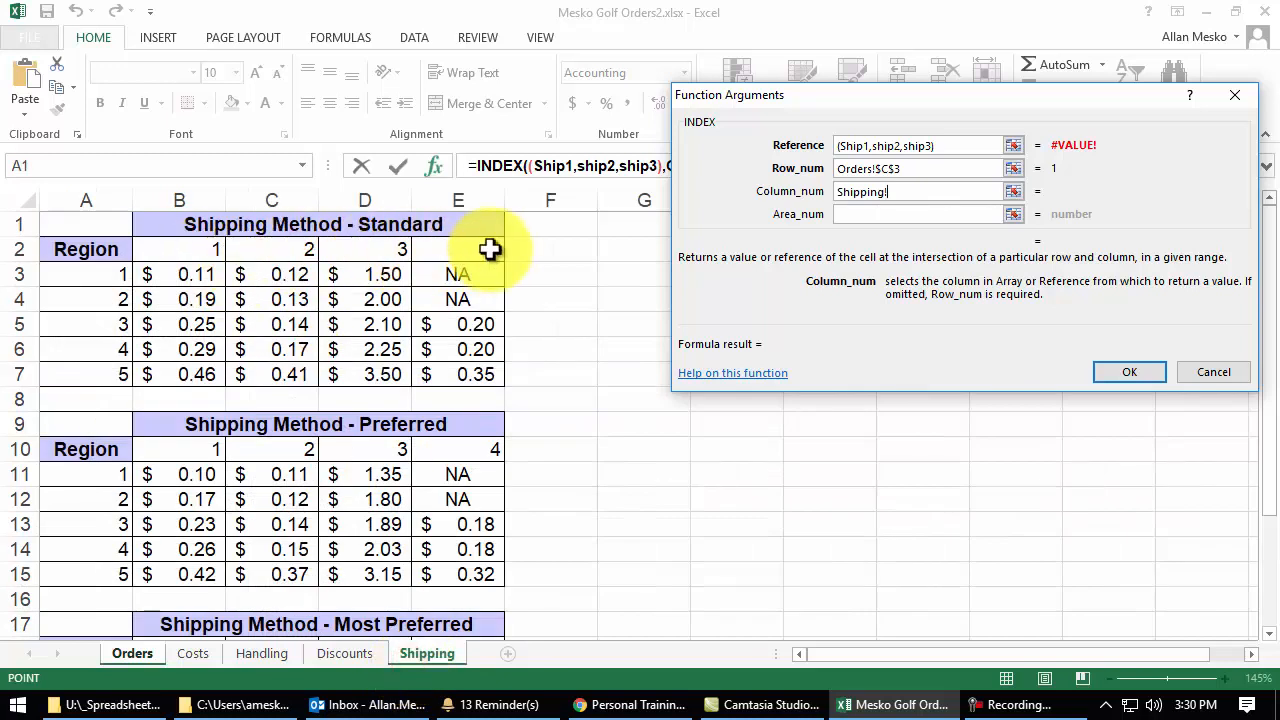
pyautogui.click(140, 655)
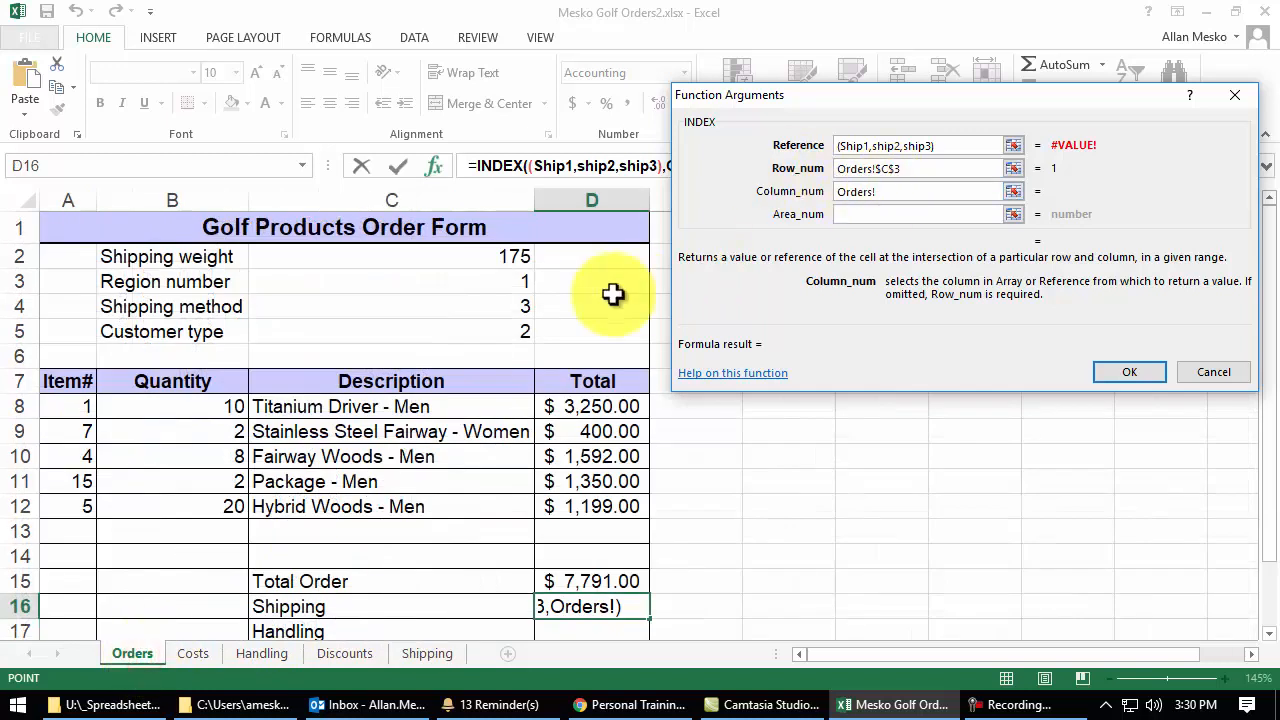
pyautogui.click(462, 310)
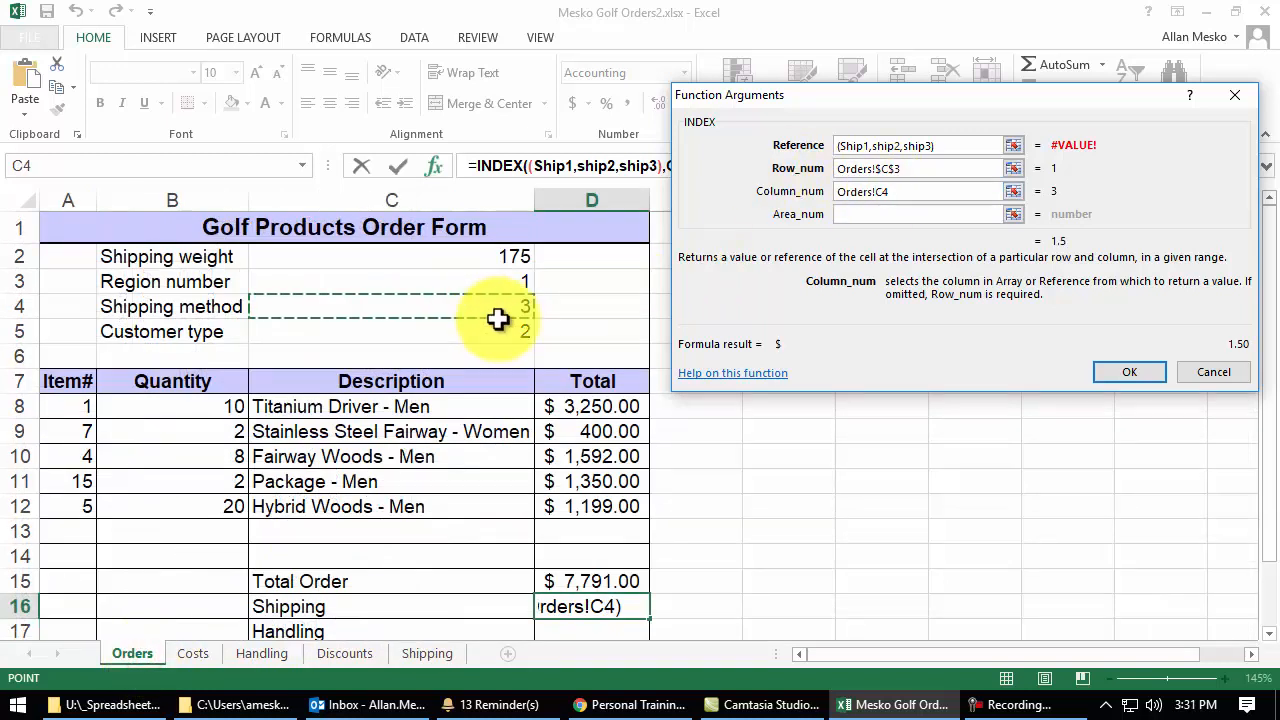
pyautogui.press('F4')
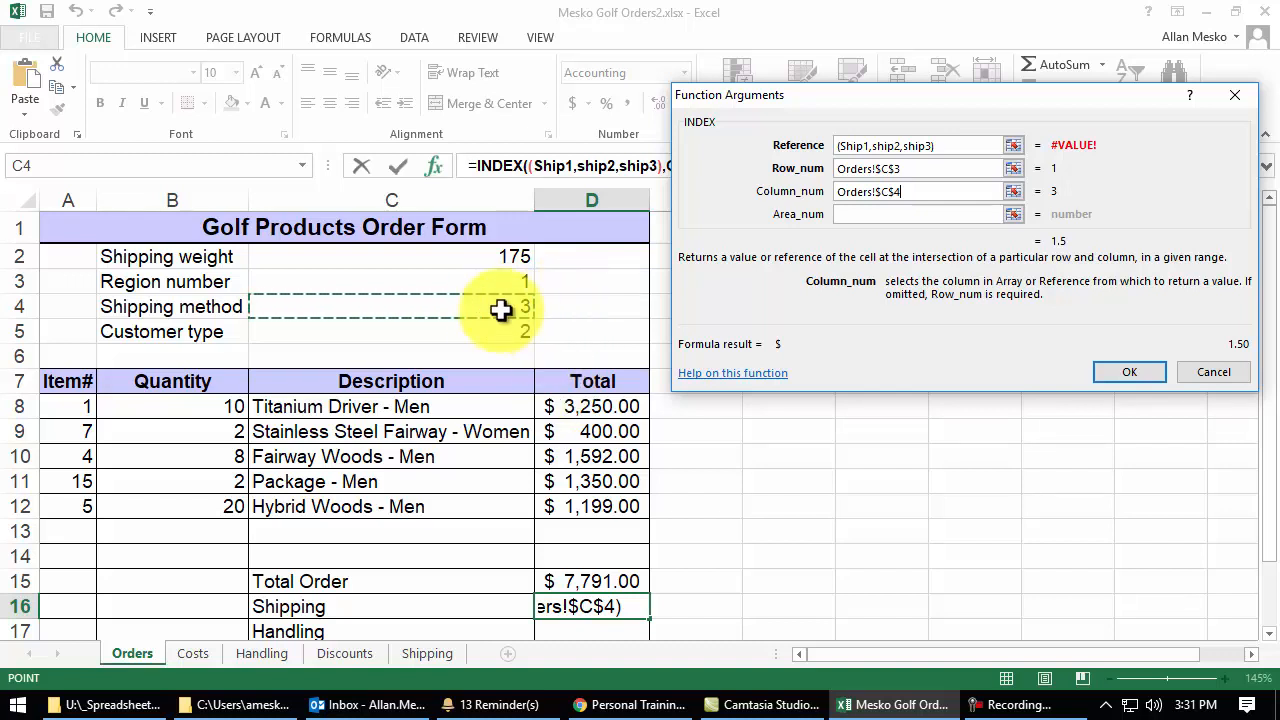
# Set the Area_num argument to the customer type cell C5 and complete the INDEX formula
pyautogui.click(862, 216)
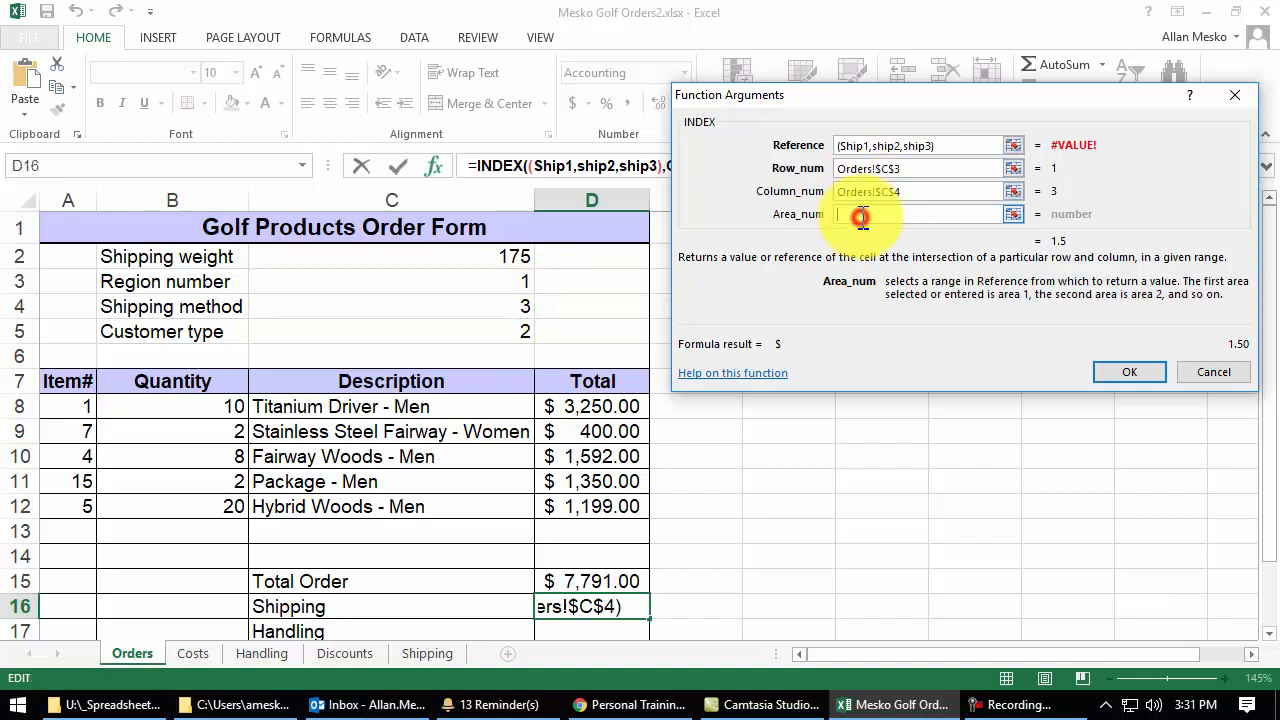
pyautogui.click(461, 336)
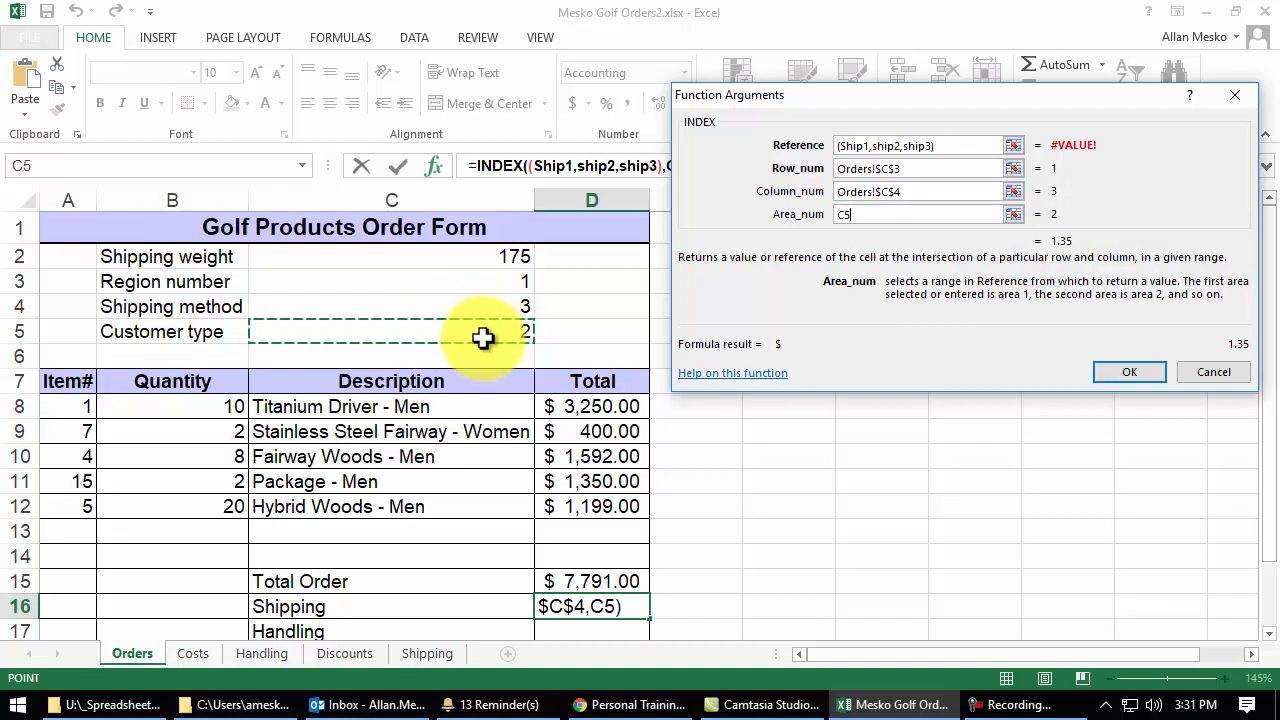
pyautogui.click(1129, 372)
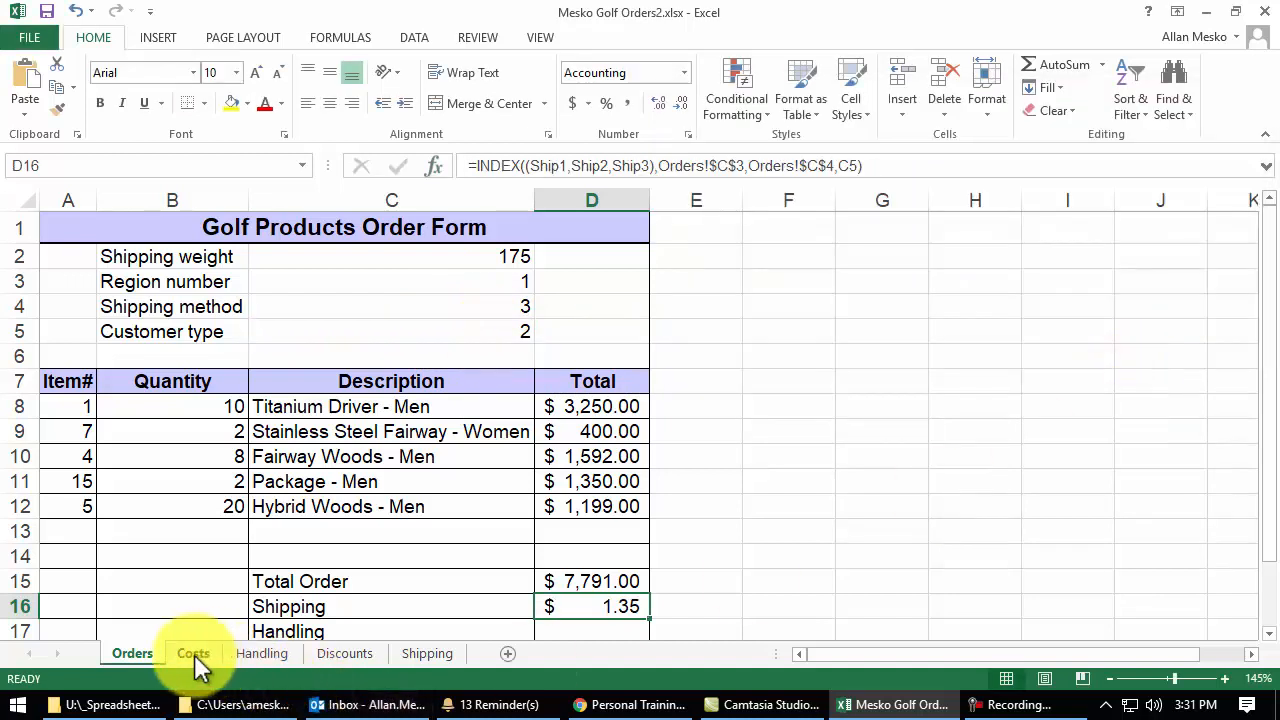
# Check the rate for region 1 and method 3 in the Preferred table on the Shipping sheet, and return to the Orders sheet
pyautogui.click(425, 655)
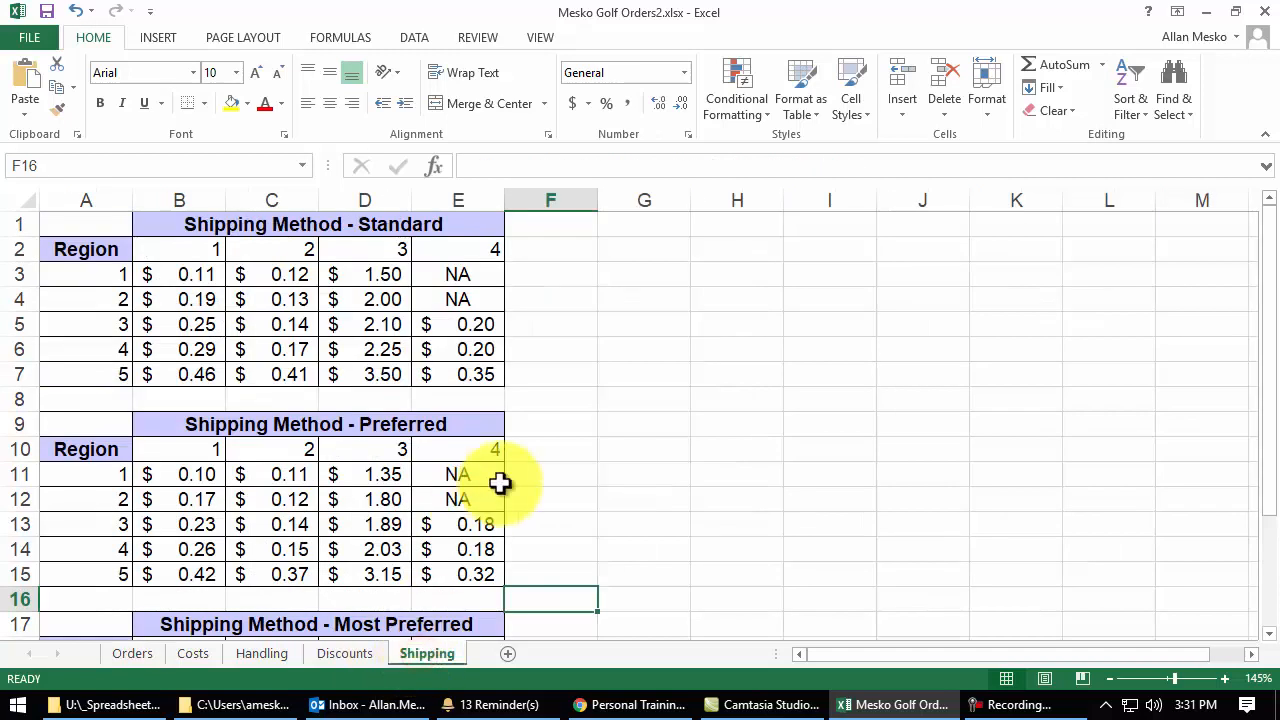
pyautogui.scroll(-1, 492, 487)
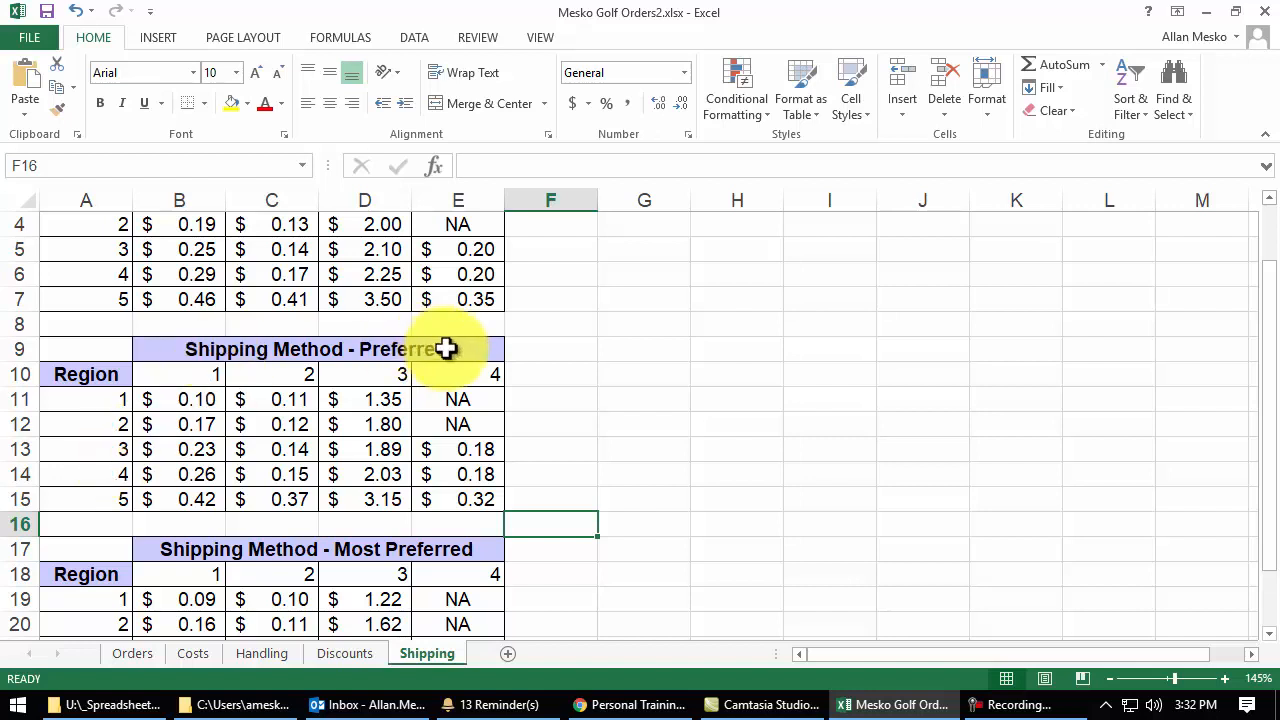
pyautogui.click(135, 654)
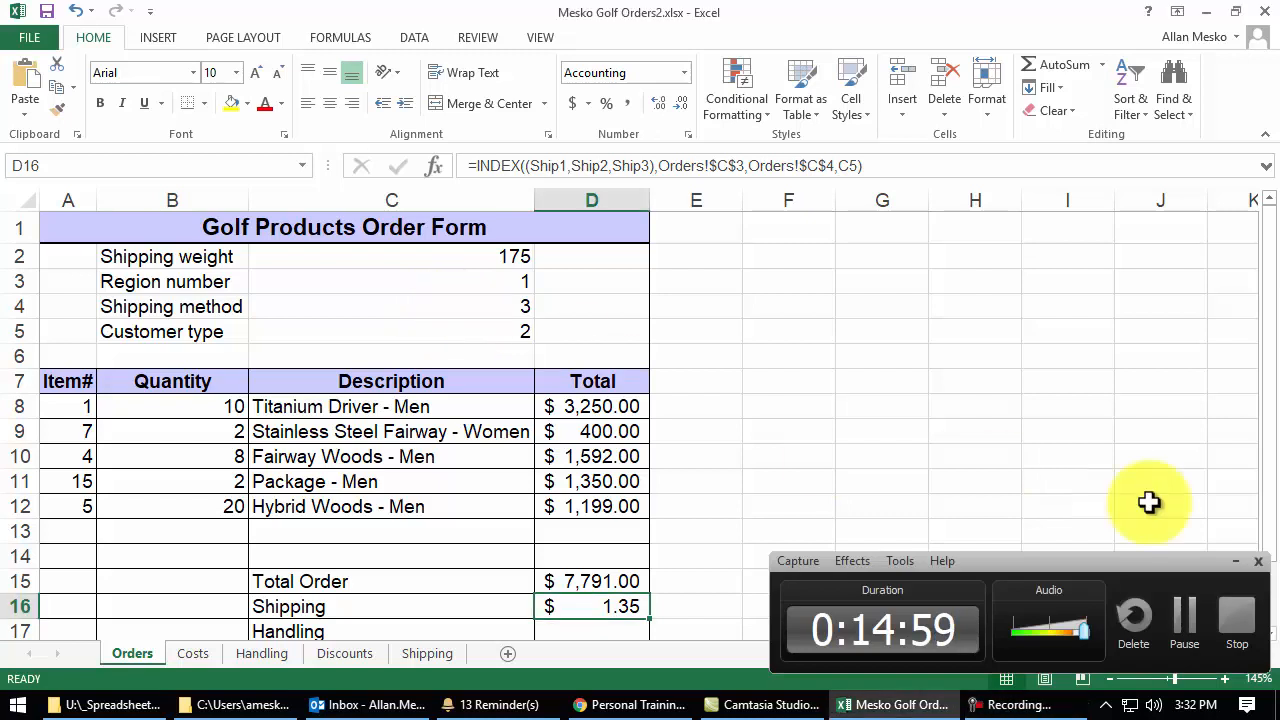
pyautogui.click(1236, 561)
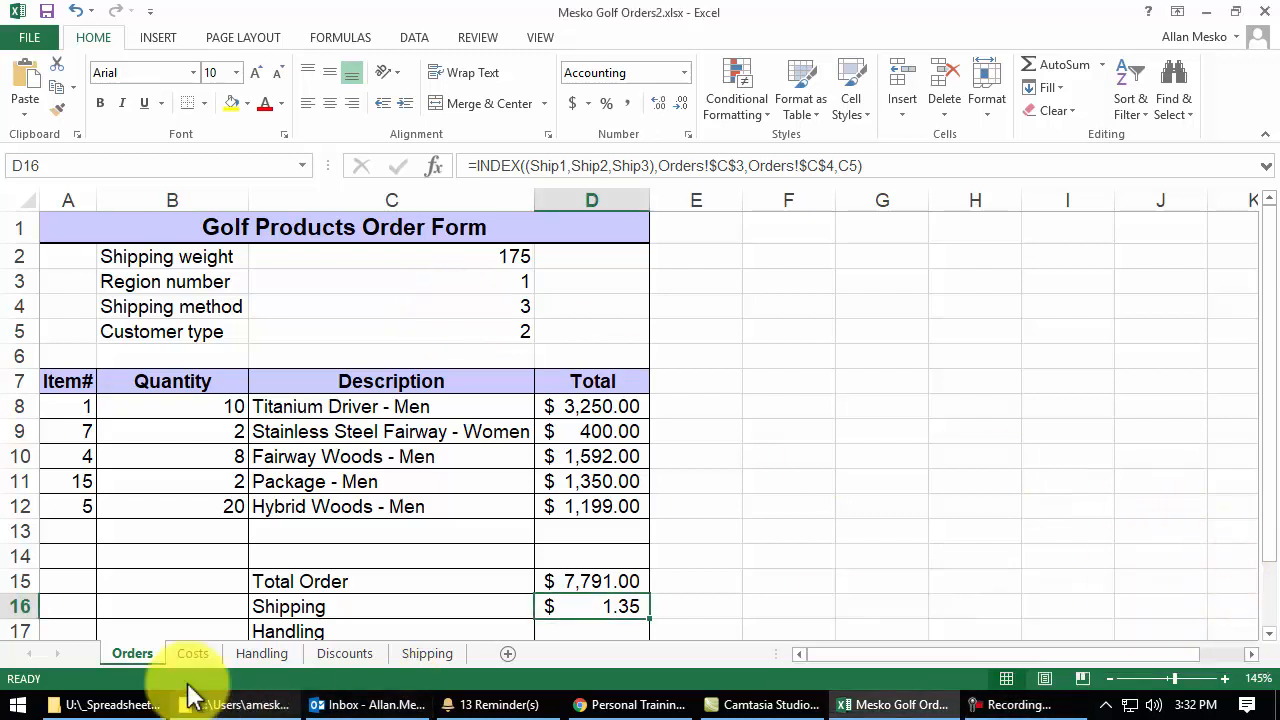
pyautogui.click(426, 652)
pyautogui.scroll(1, 380, 449)
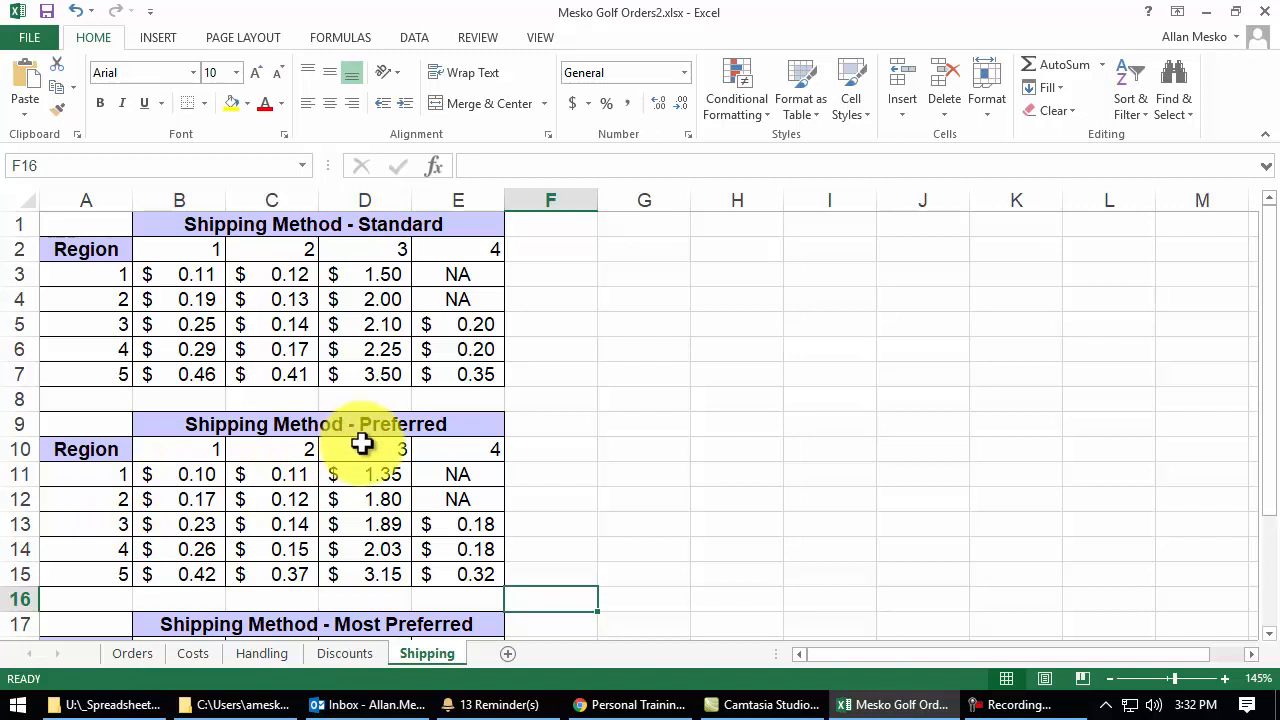
pyautogui.click(368, 474)
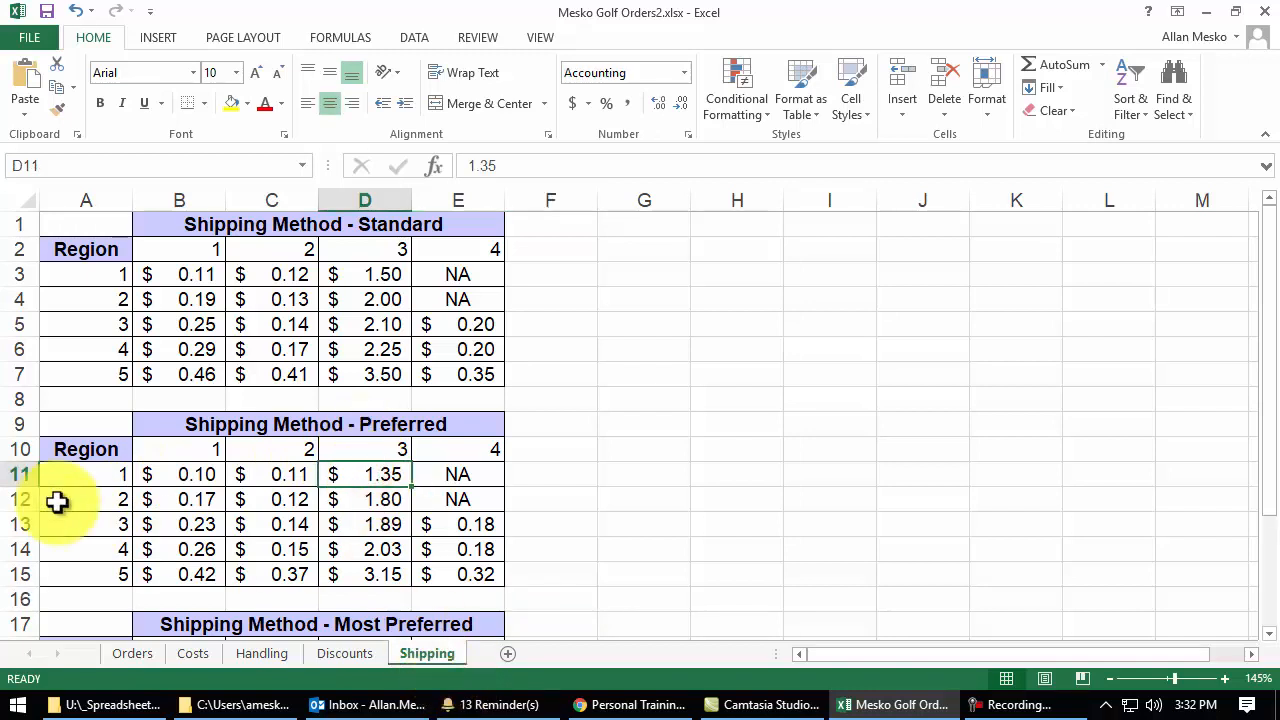
pyautogui.click(86, 474)
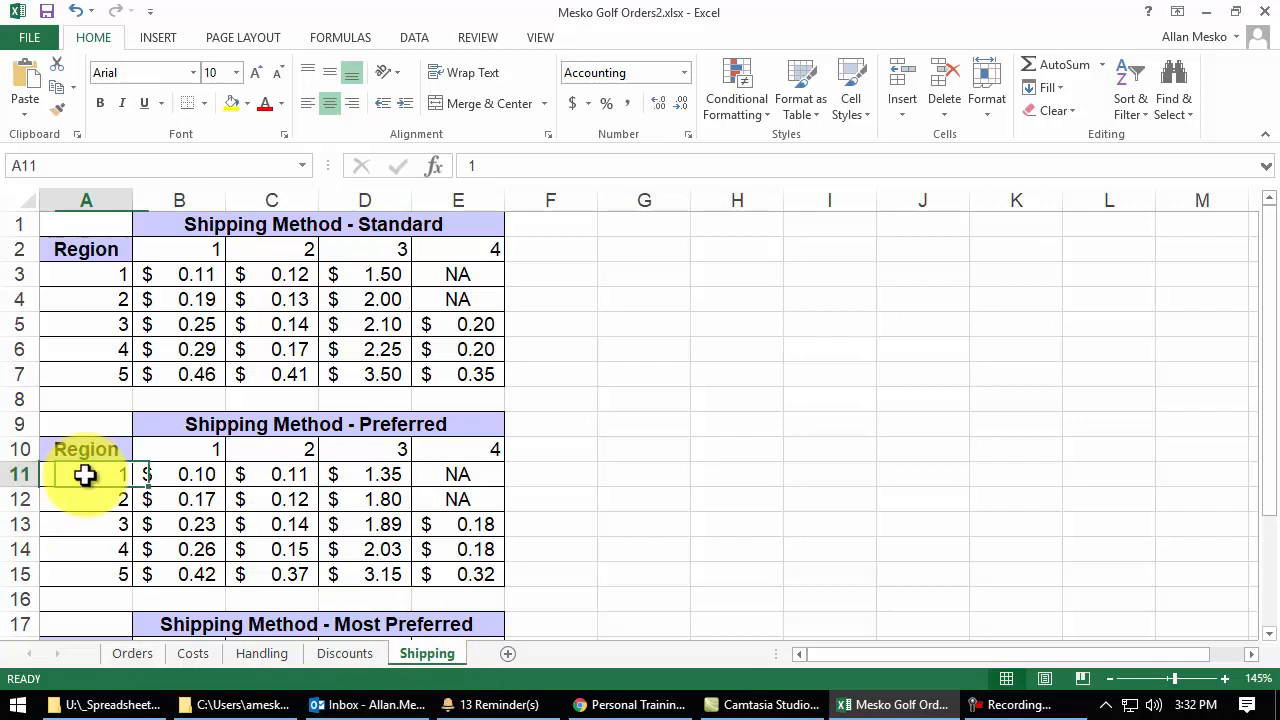
pyautogui.click(384, 449)
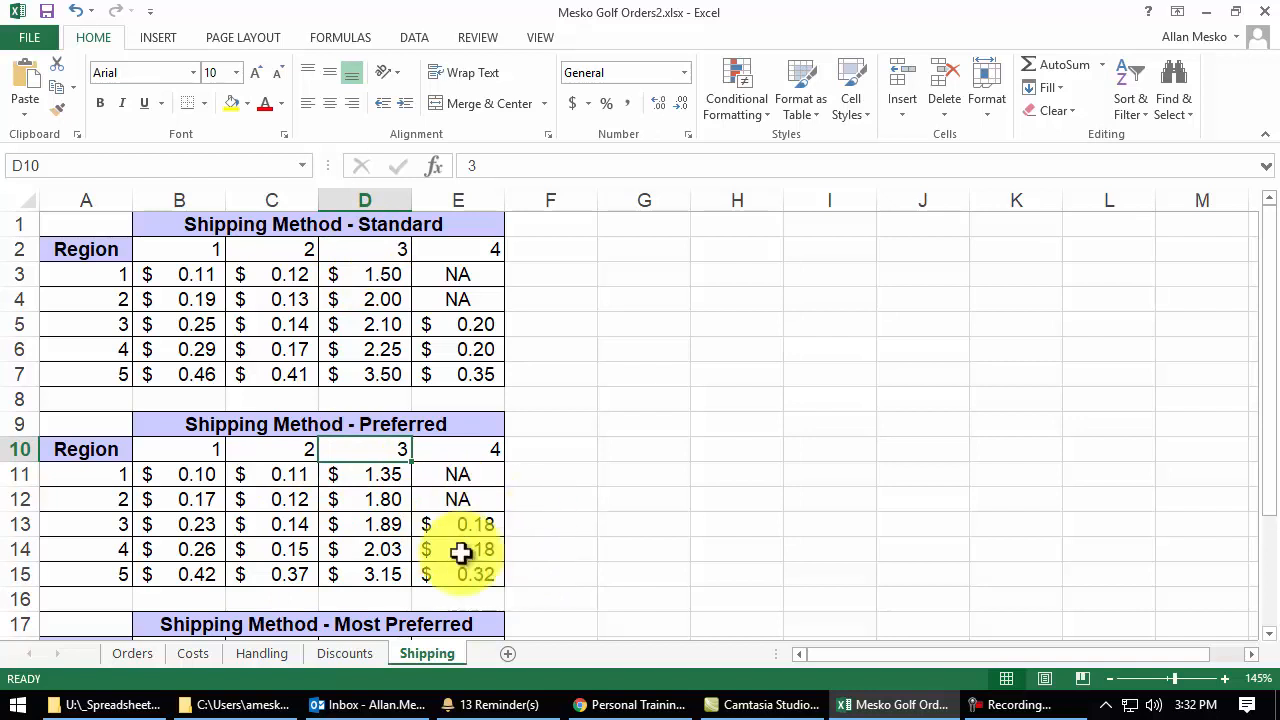
pyautogui.click(389, 479)
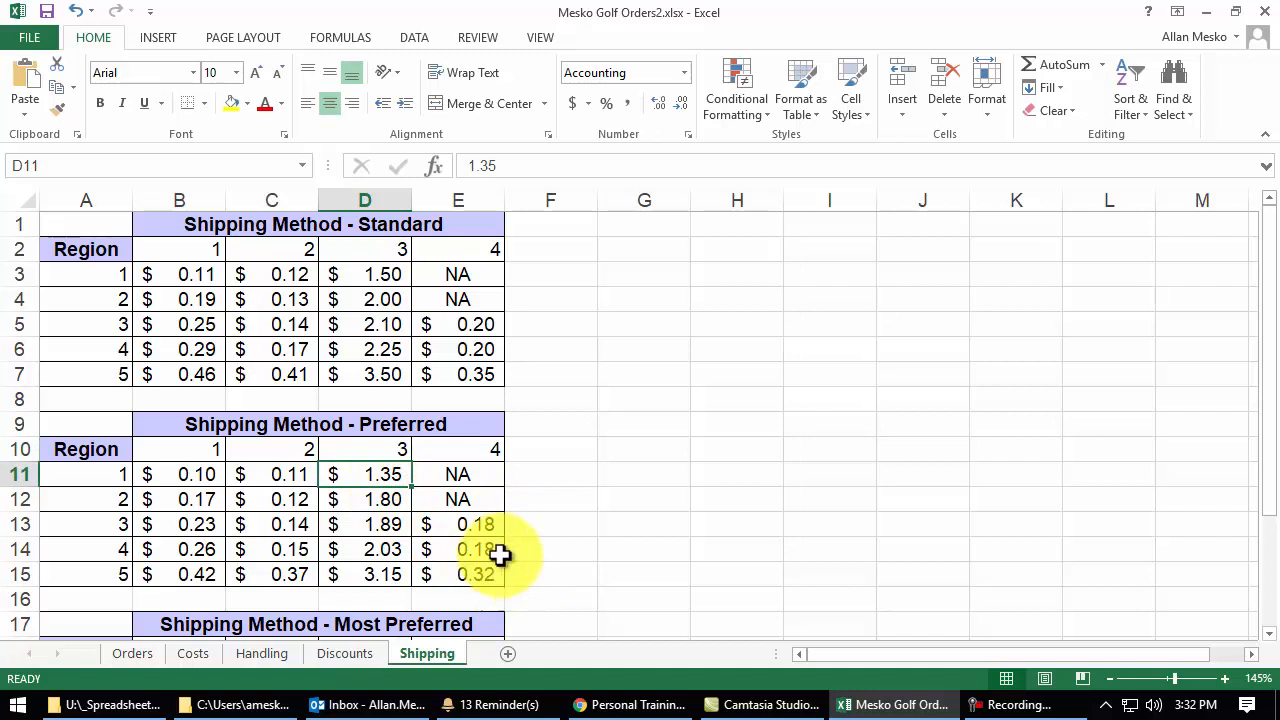
pyautogui.click(134, 657)
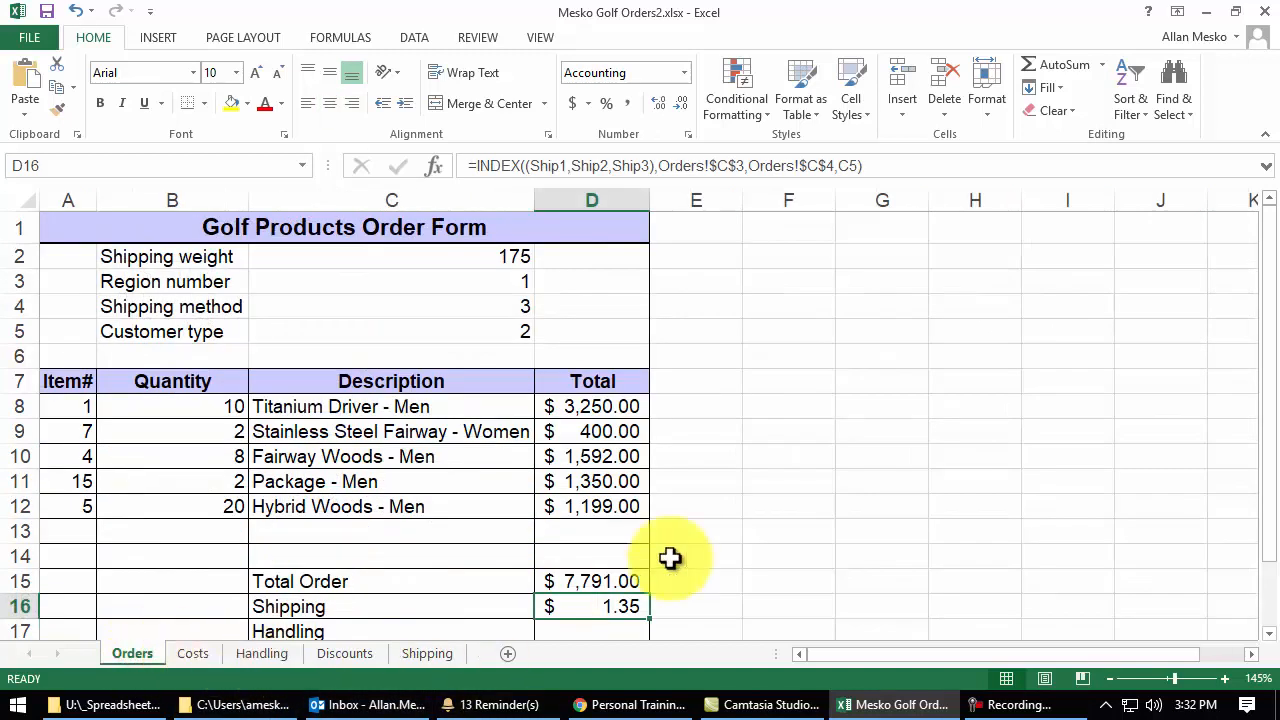
# Extend the Shipping formula in D16 to multiply the INDEX result by the shipping weight, using the absolute reference $C$2
pyautogui.scroll(-1, 686, 569)
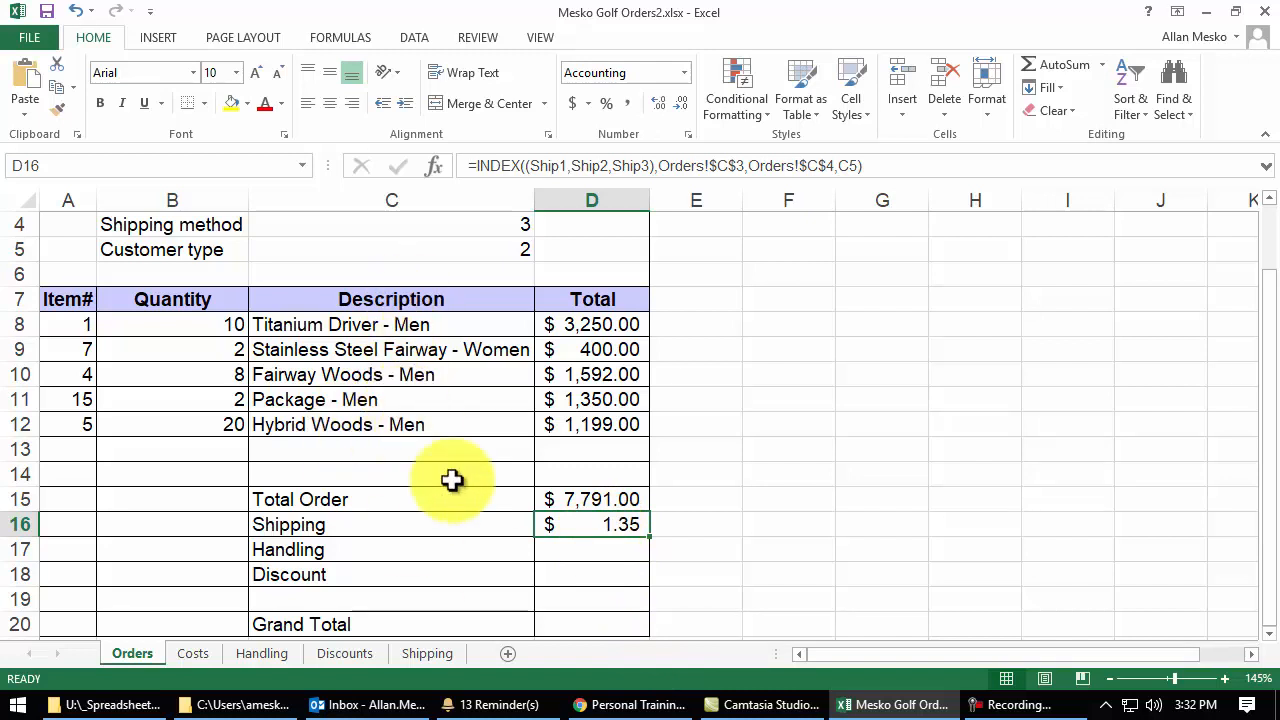
pyautogui.scroll(1, 650, 510)
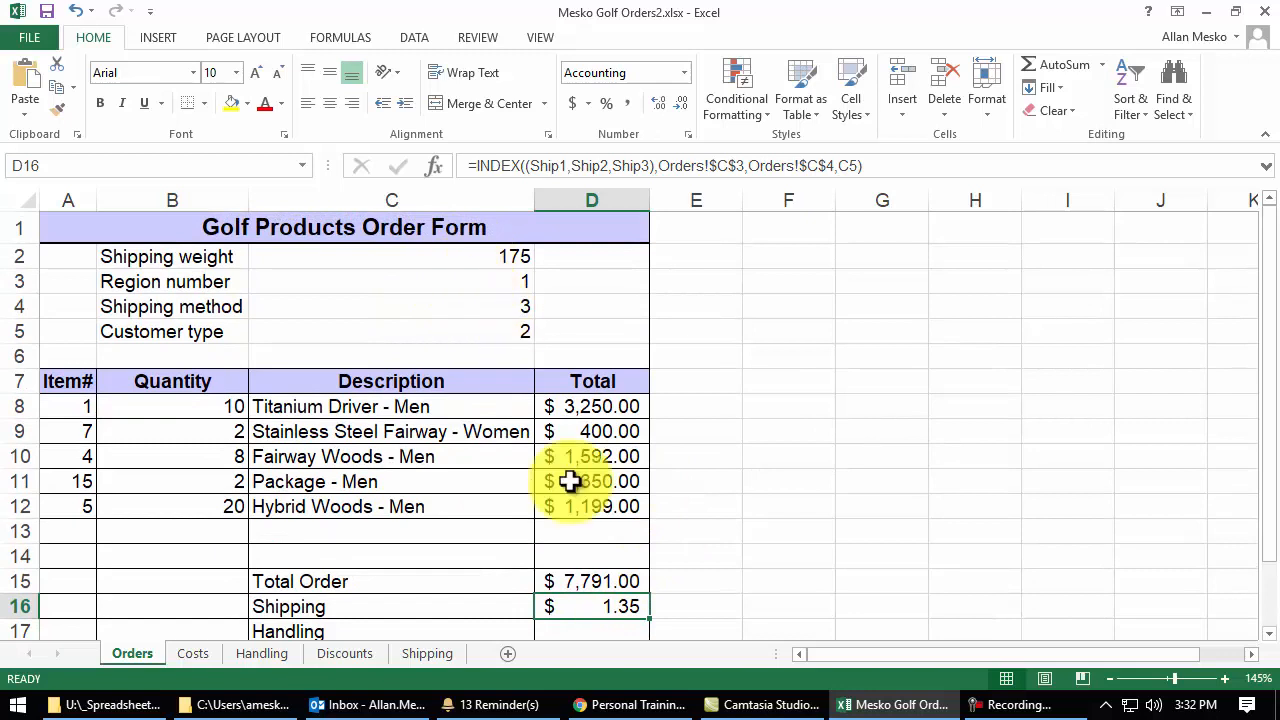
pyautogui.doubleClick(622, 611)
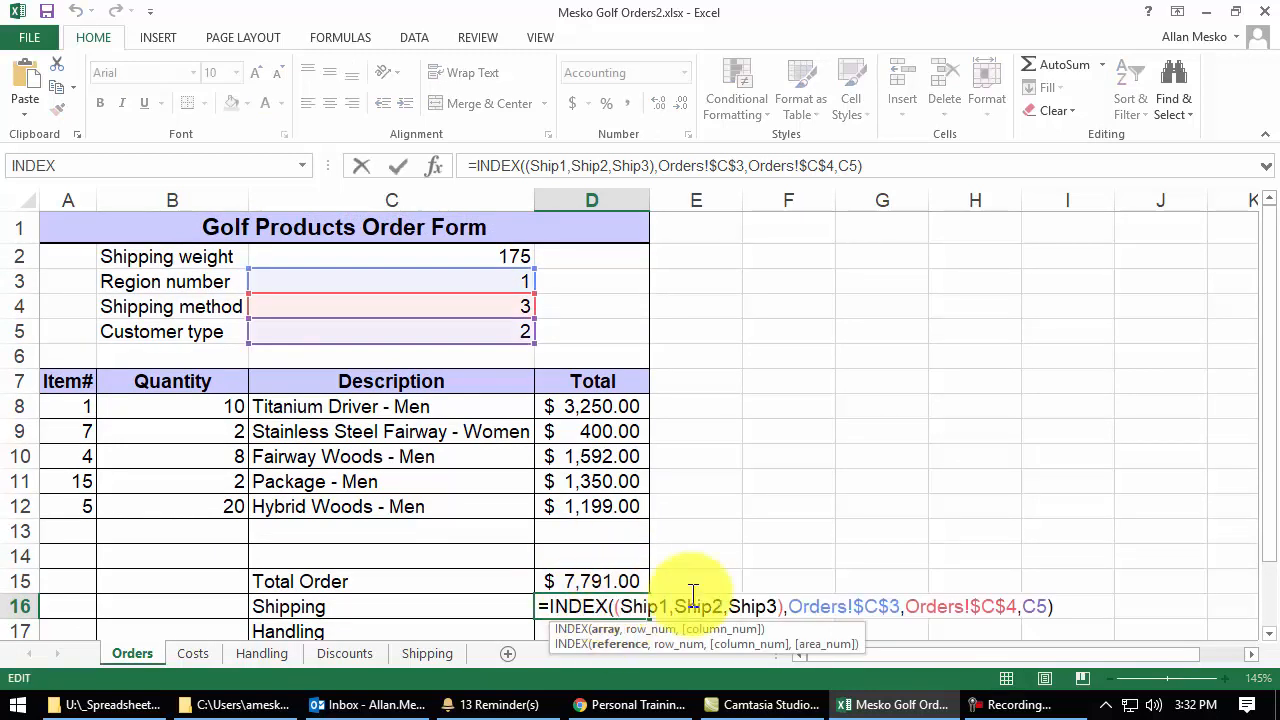
pyautogui.click(1058, 606)
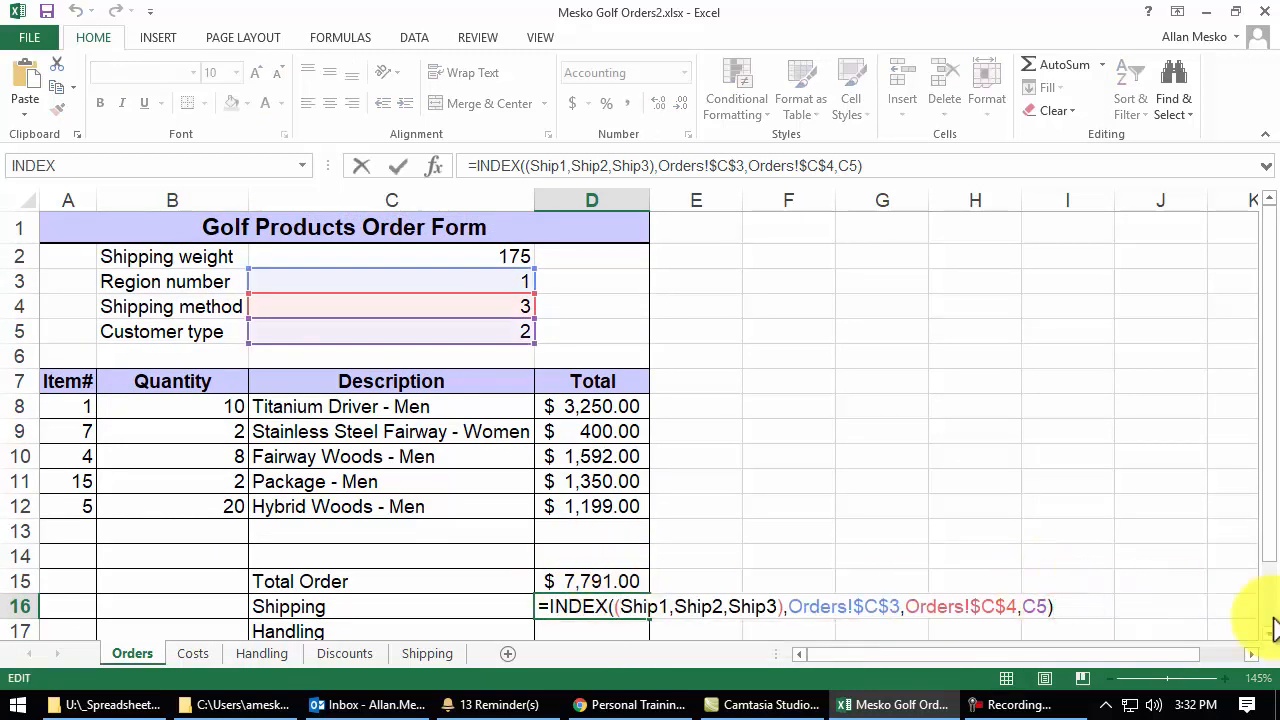
pyautogui.write('*')
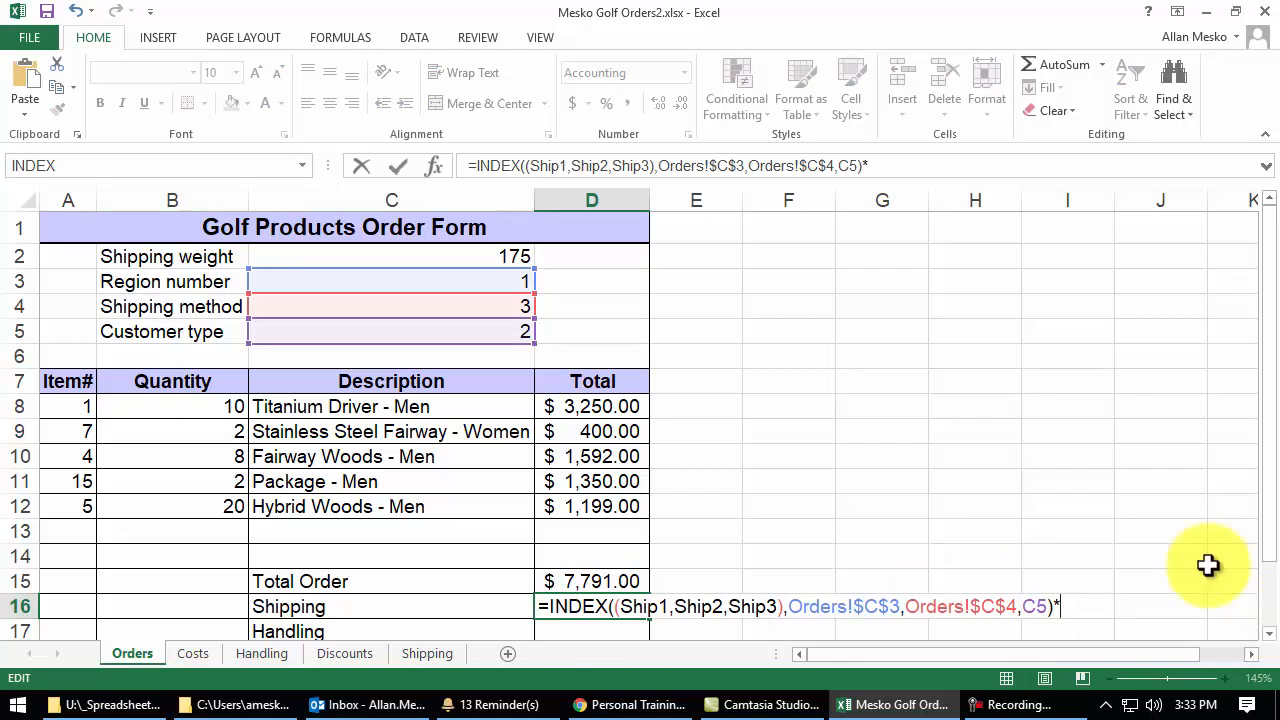
pyautogui.click(481, 259)
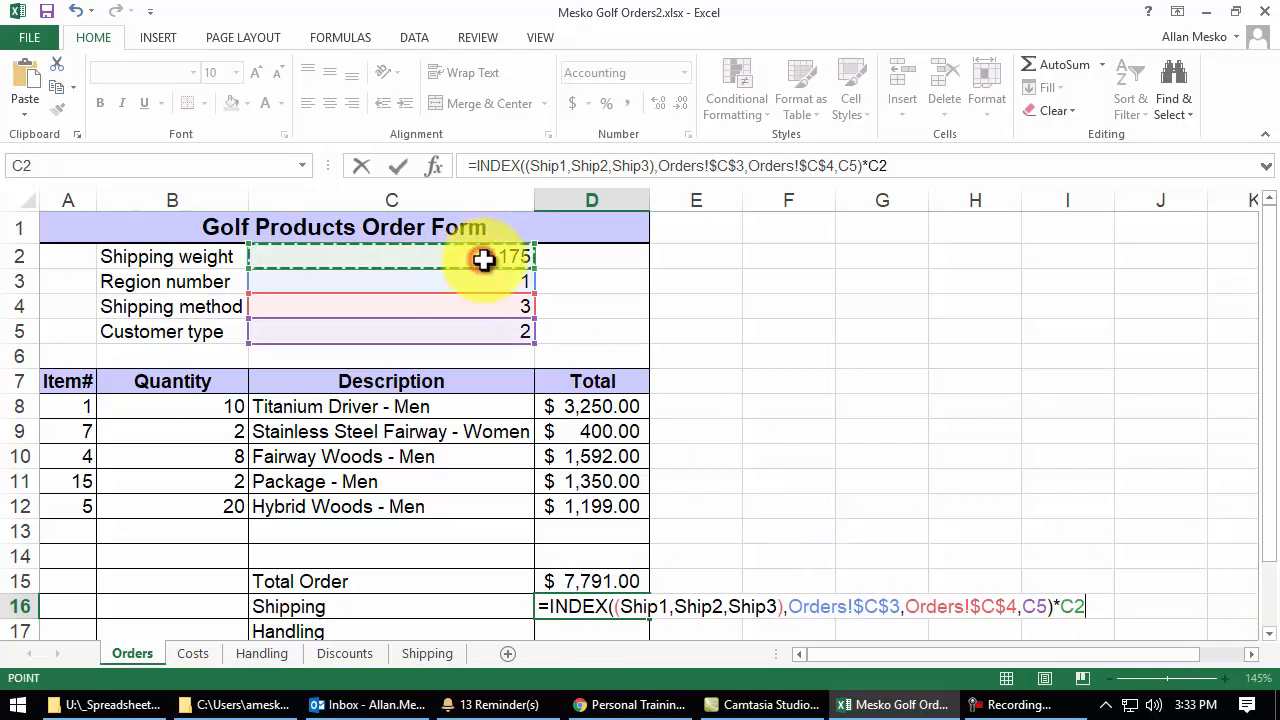
pyautogui.press('F4')
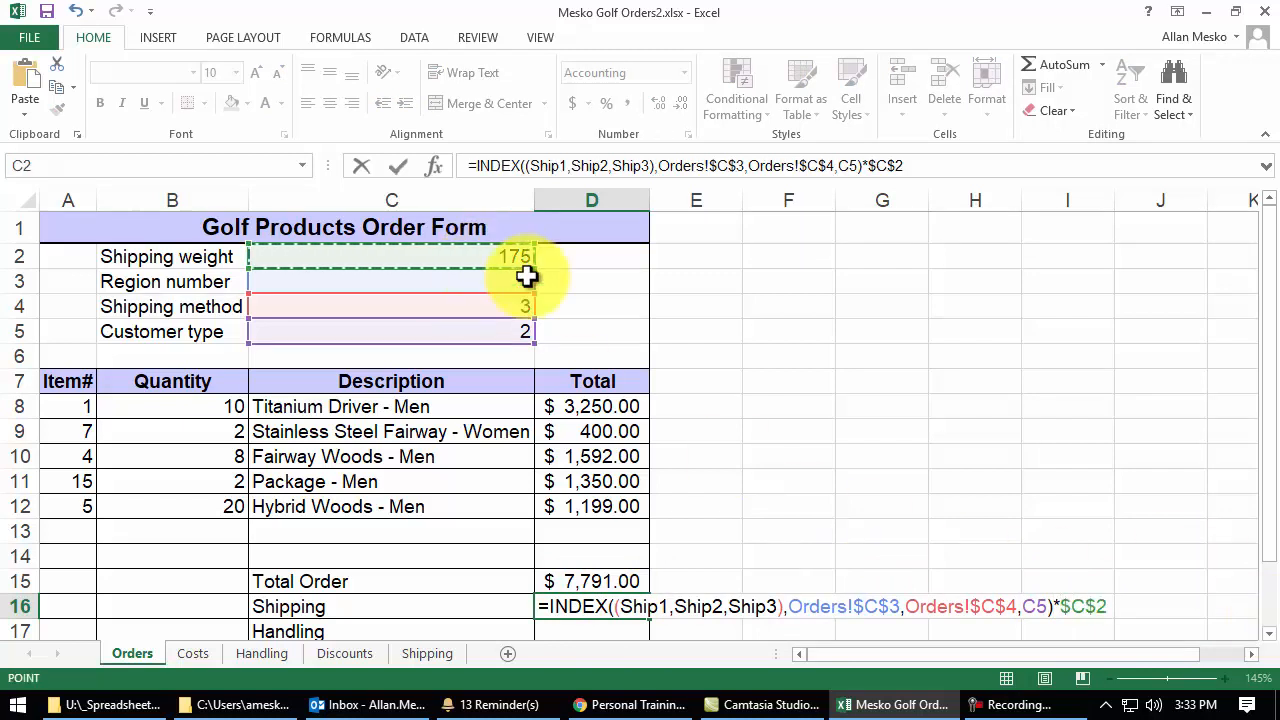
pyautogui.press('Return')
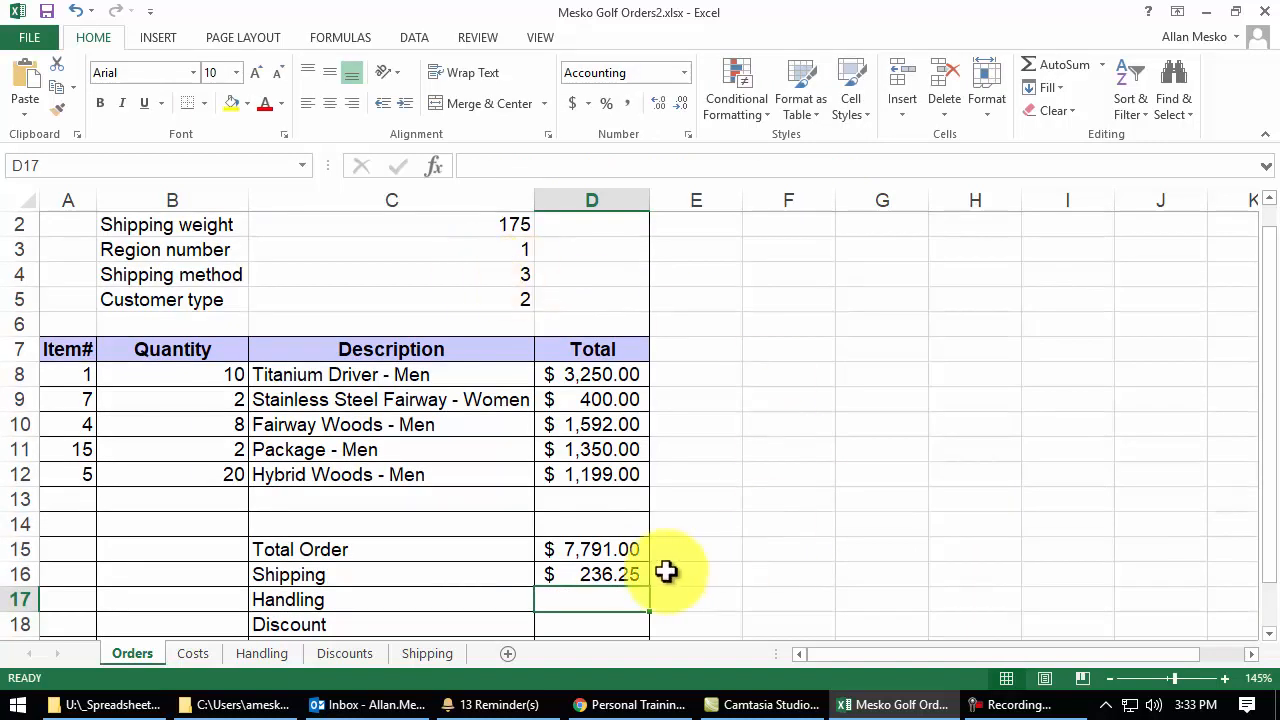
# Review the Shipping formula in D16 and the Total Order formula in D15, and select the Handling cell D17
pyautogui.scroll(-1, 658, 573)
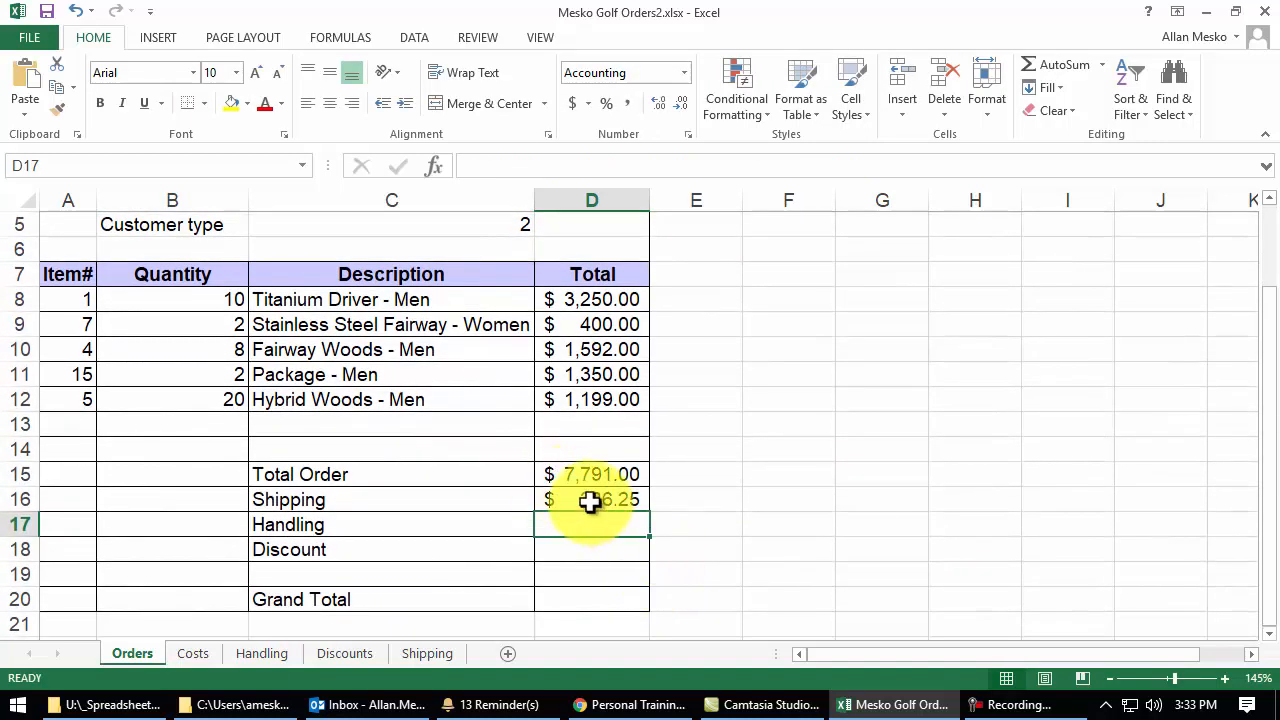
pyautogui.click(590, 500)
pyautogui.scroll(-1, 750, 614)
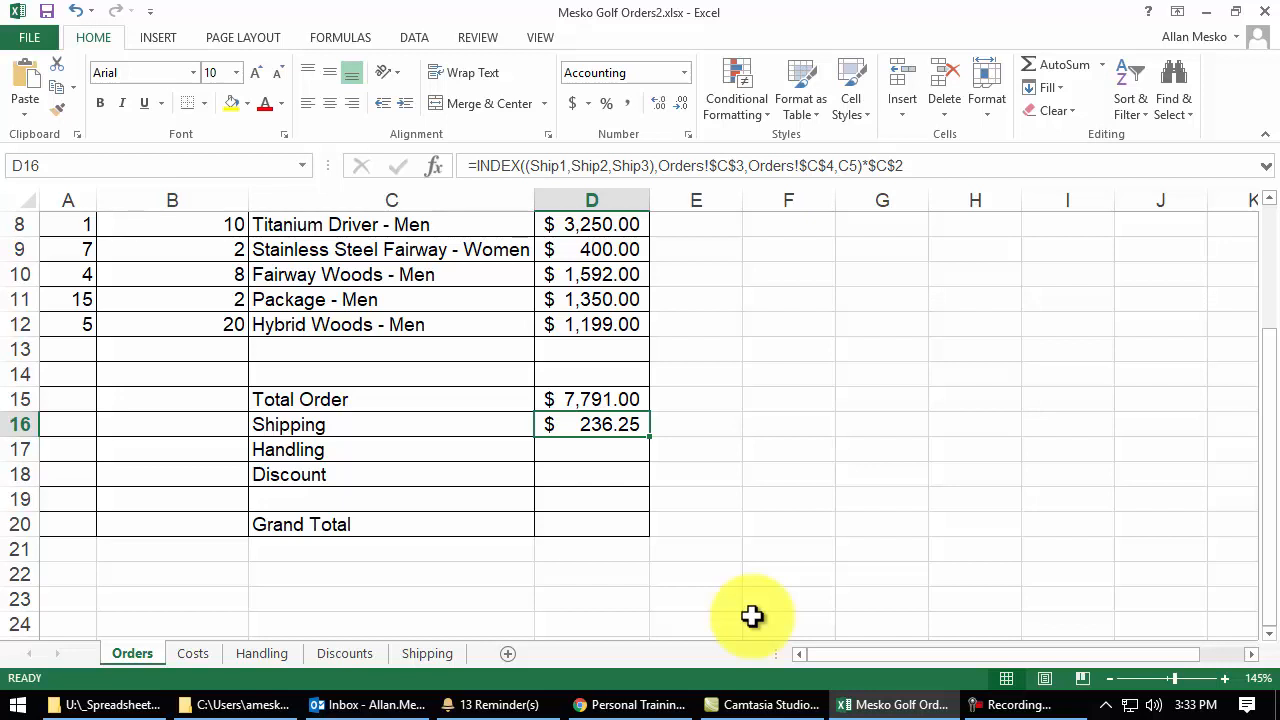
pyautogui.click(567, 446)
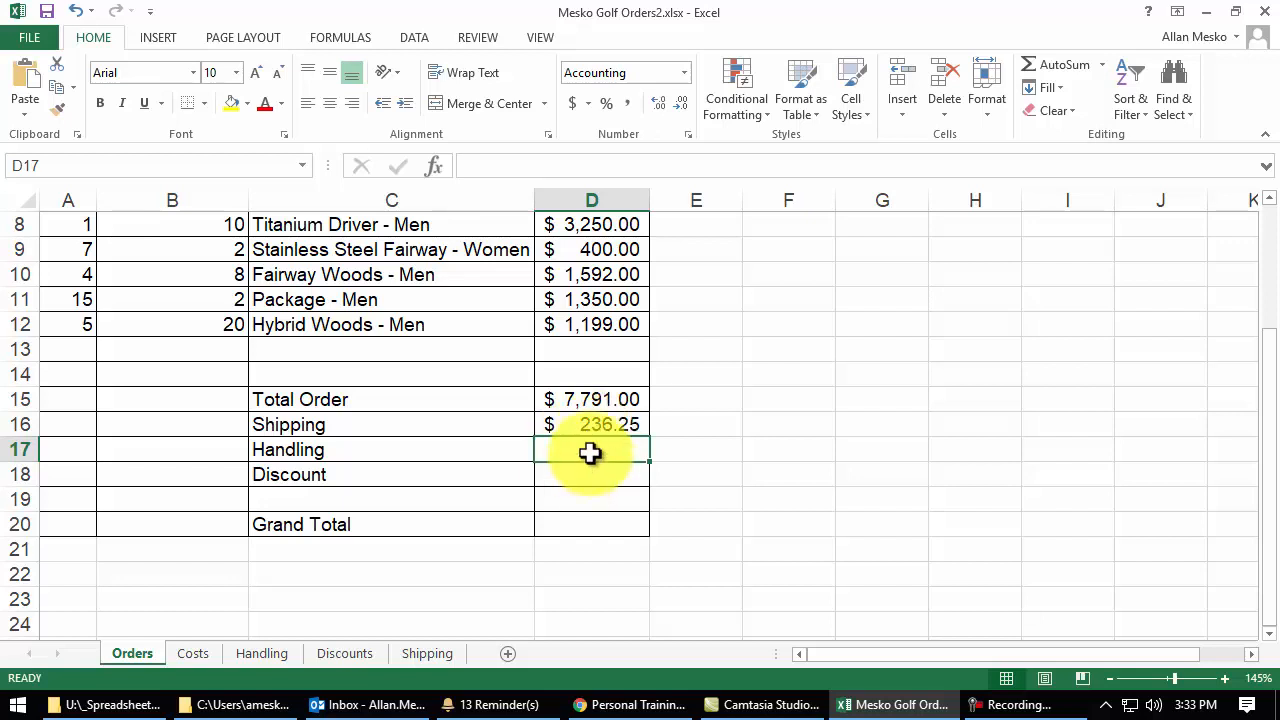
pyautogui.click(568, 401)
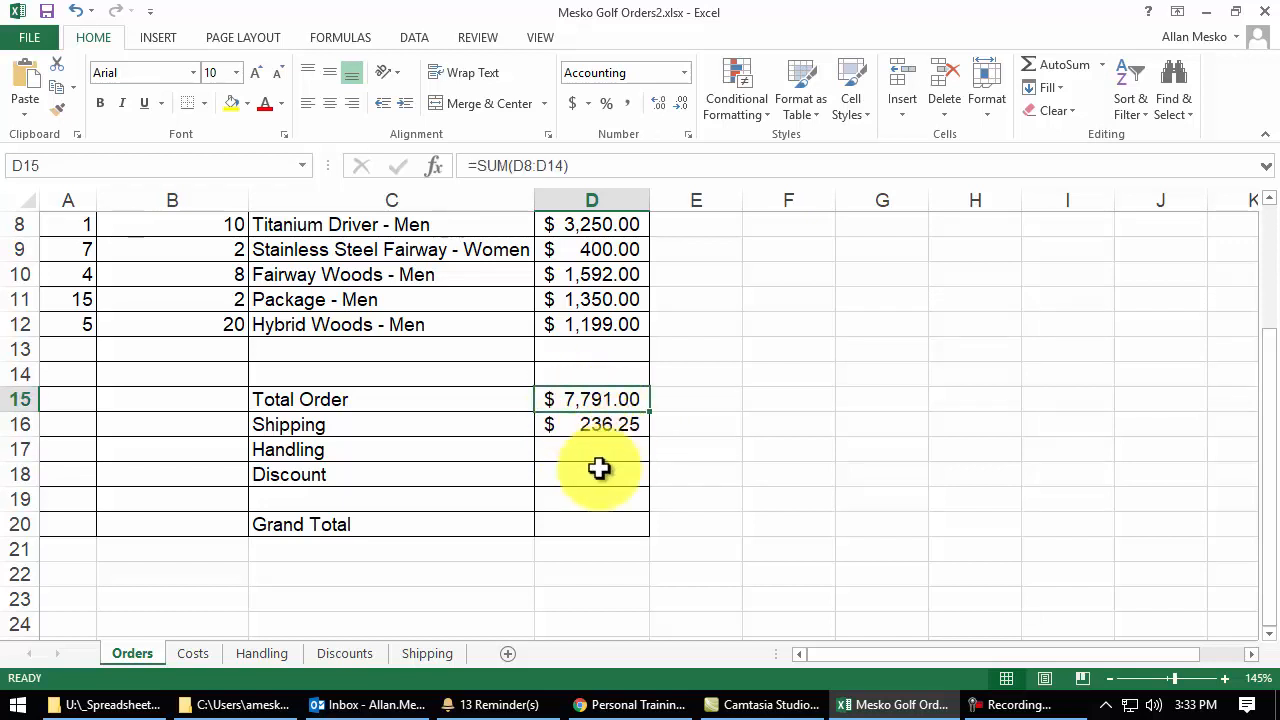
pyautogui.click(600, 452)
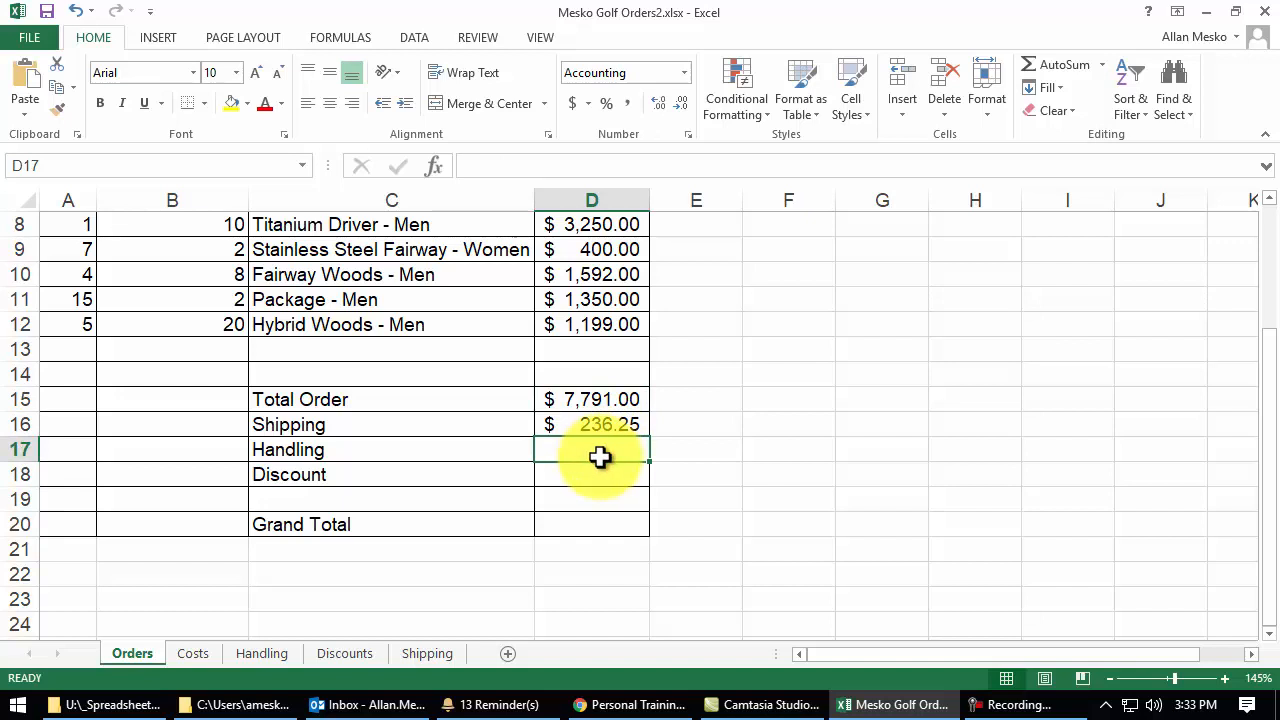
# Examine the HandlingFee range B2:G3 on the Handling sheet, including its order value row and handling charge row
pyautogui.click(262, 655)
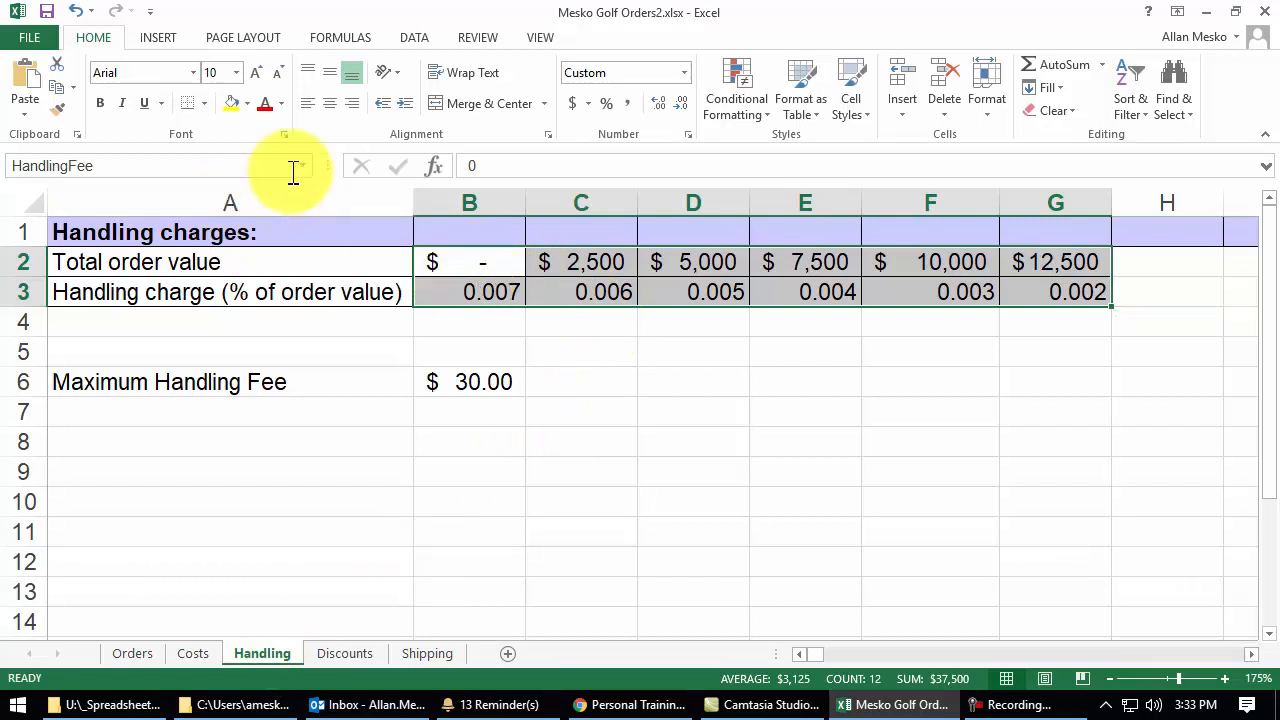
pyautogui.moveTo(443, 262); pyautogui.dragTo(1066, 291)
pyautogui.click(478, 261)
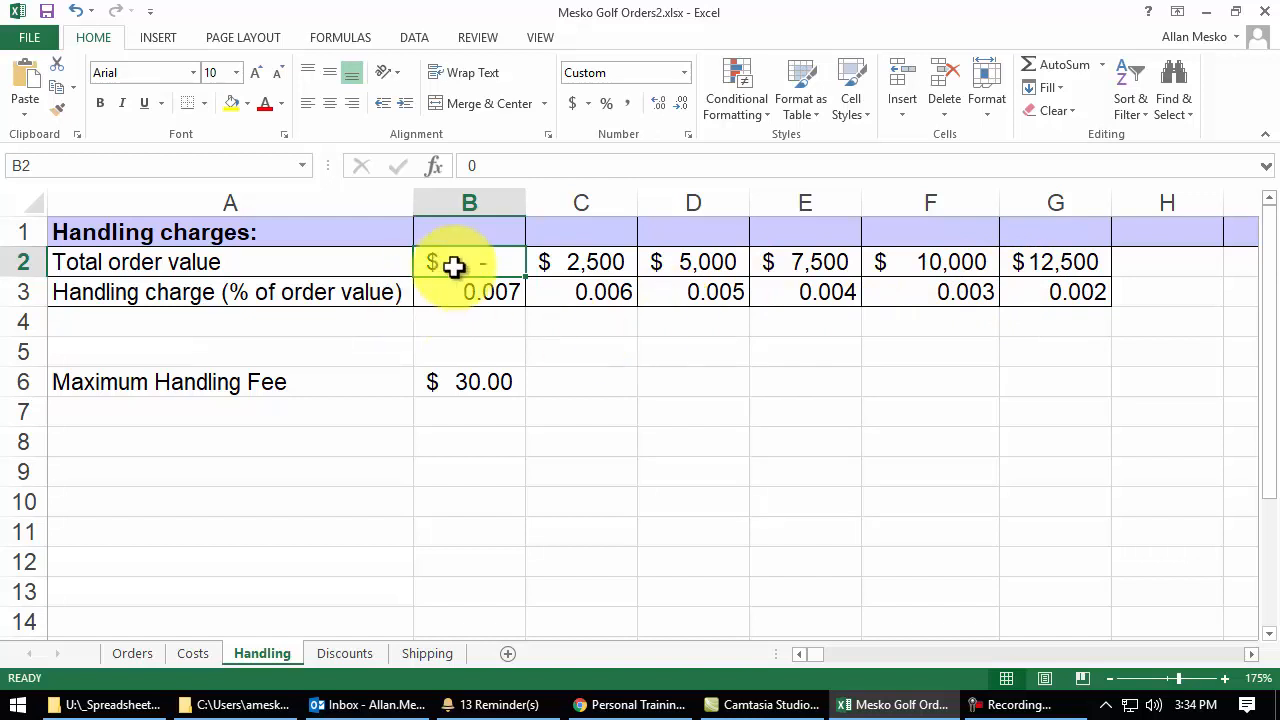
pyautogui.moveTo(463, 260); pyautogui.dragTo(1036, 294)
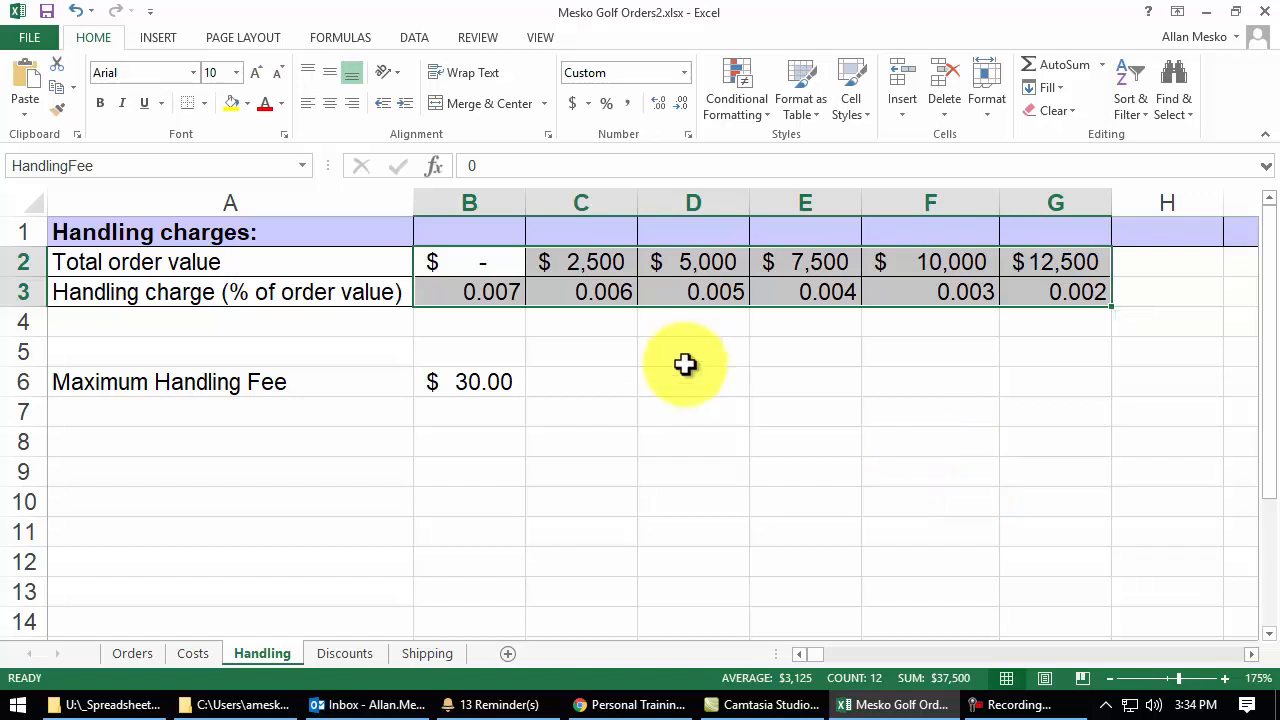
pyautogui.moveTo(483, 261); pyautogui.dragTo(1028, 270)
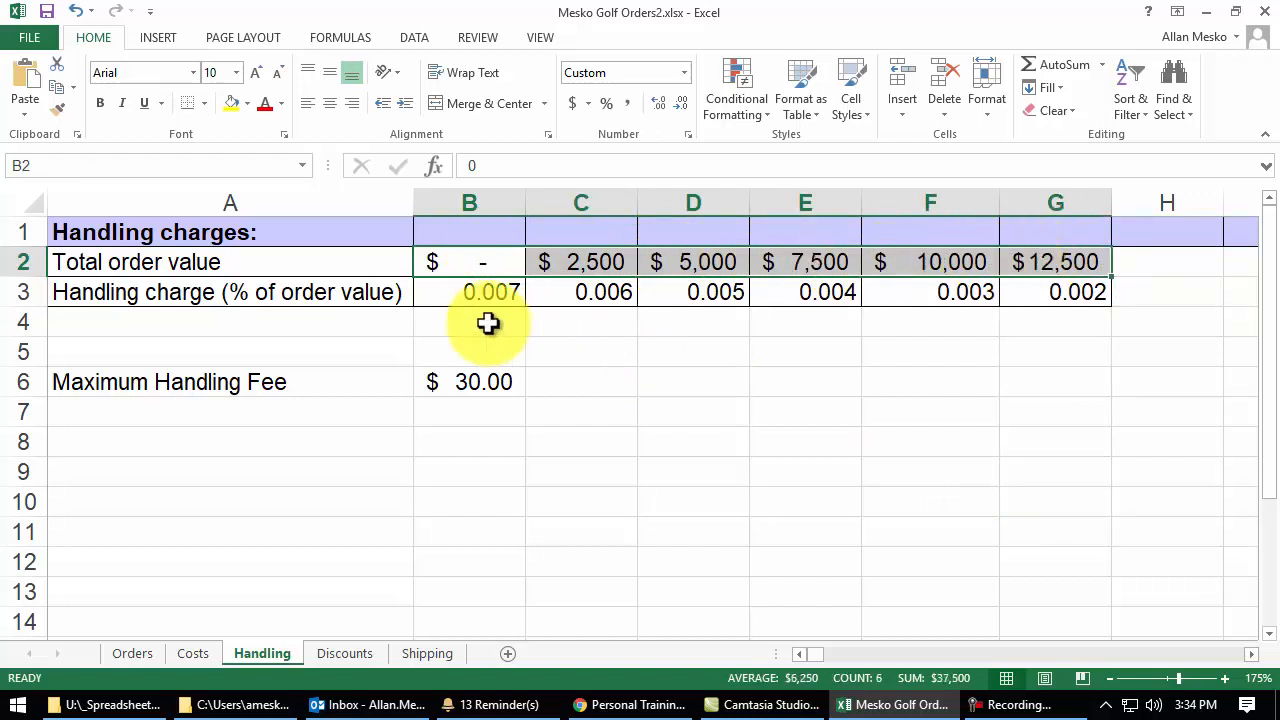
pyautogui.moveTo(486, 291); pyautogui.dragTo(1074, 288)
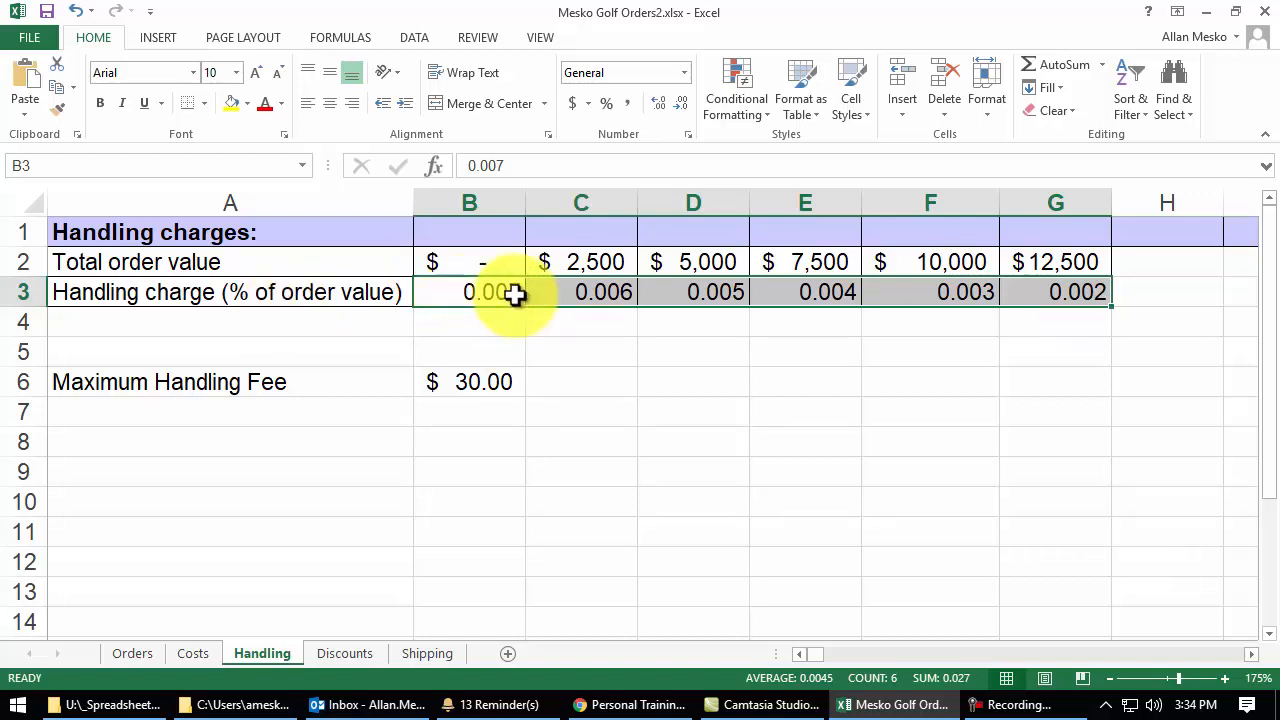
# Format the handling charges in B3:G3 as percentages with one decimal place
pyautogui.moveTo(505, 290); pyautogui.dragTo(1049, 291)
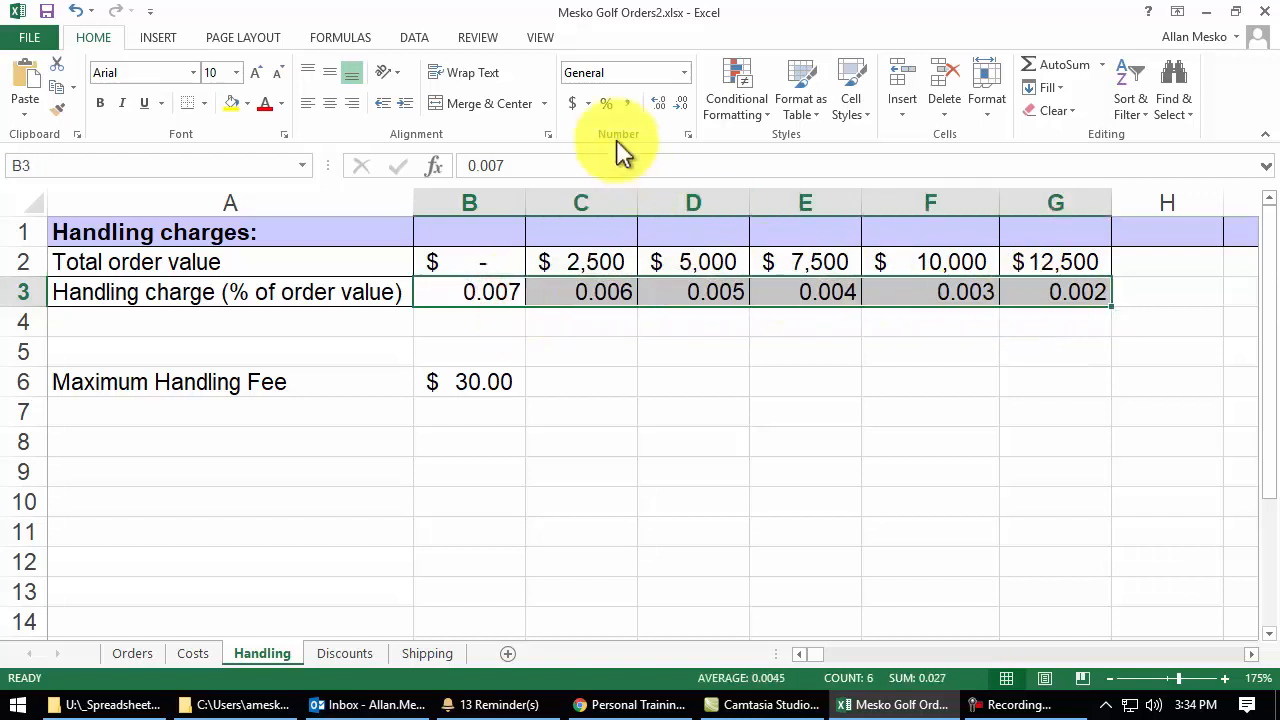
pyautogui.click(605, 104)
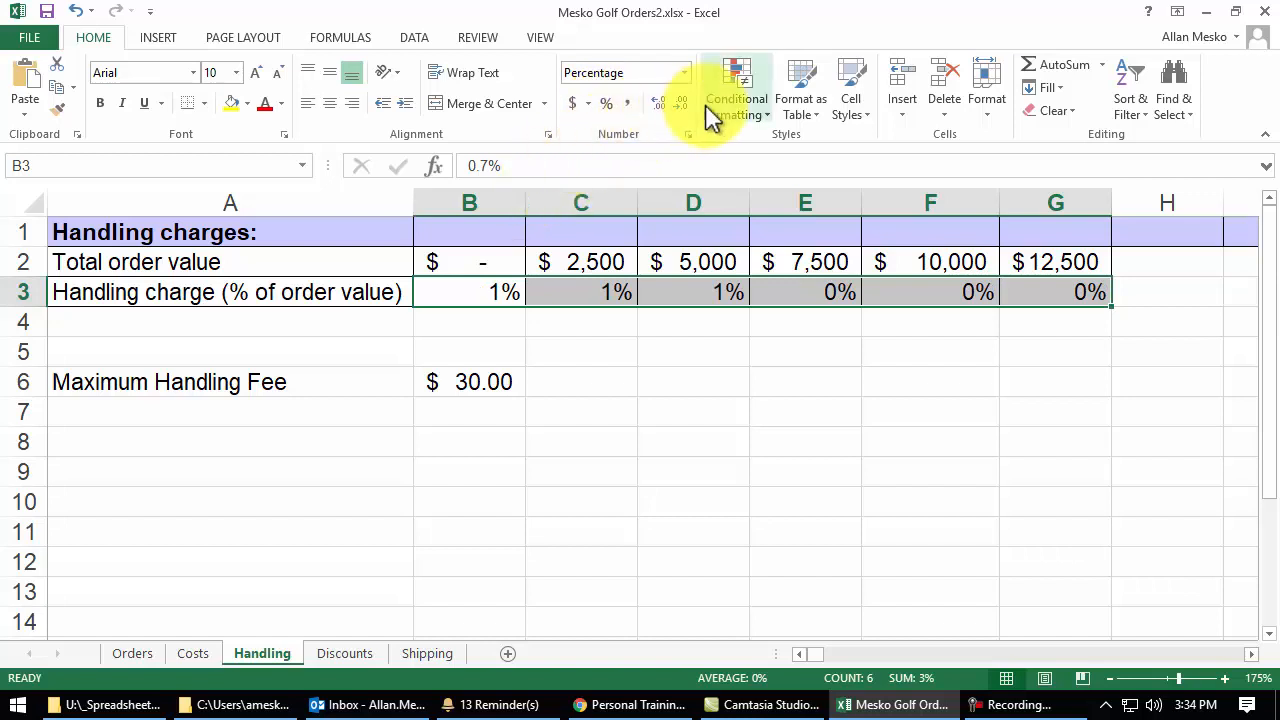
pyautogui.click(658, 108)
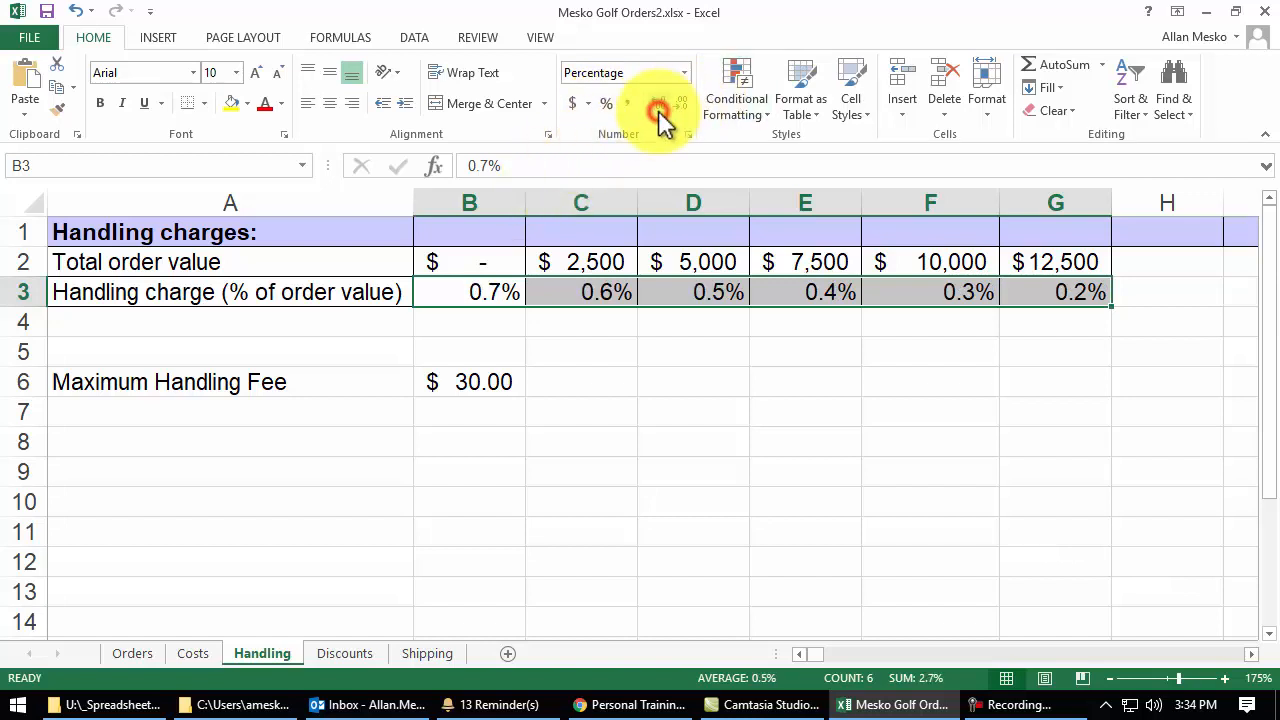
pyautogui.click(659, 109)
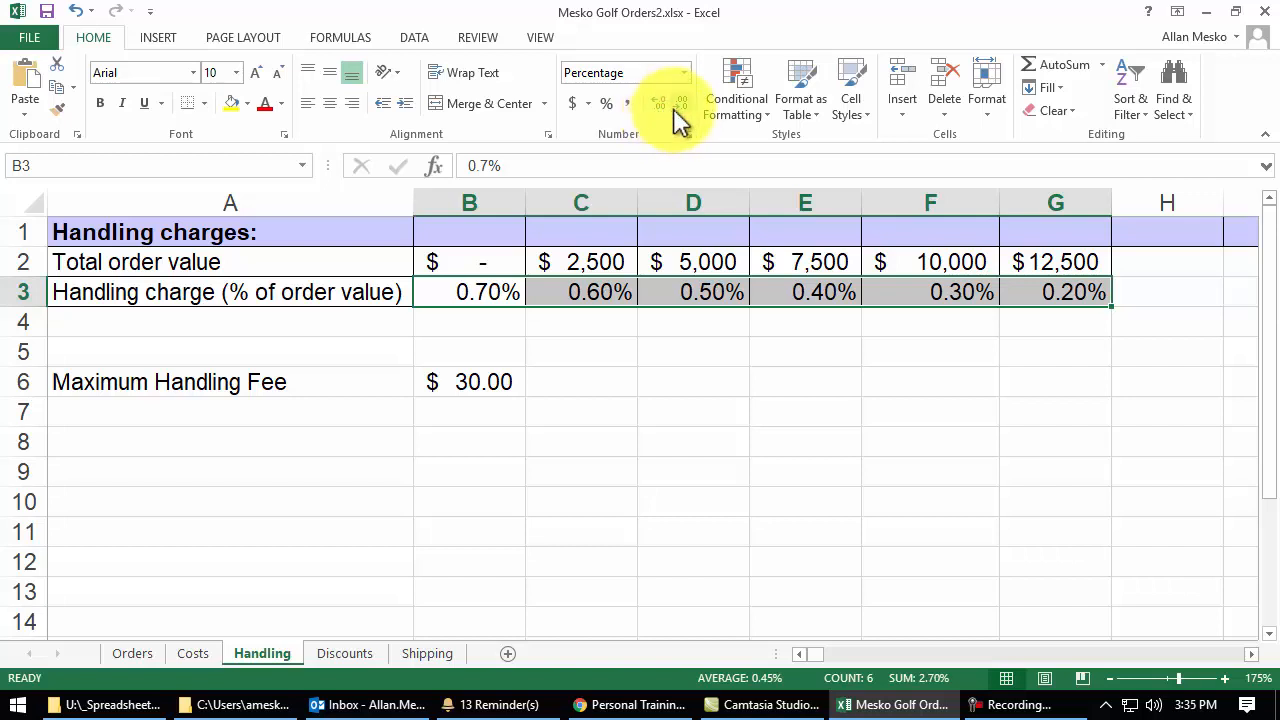
pyautogui.click(677, 106)
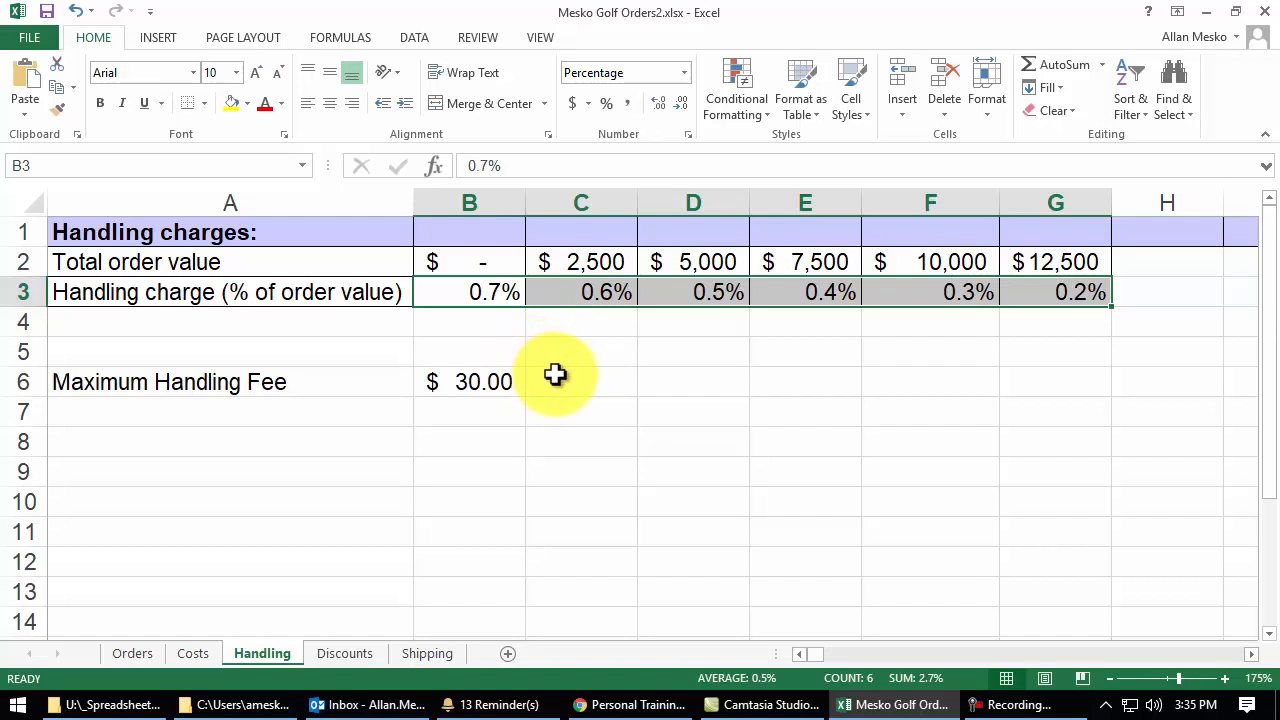
# Check the HandlingFee range name, and start an HLOOKUP in D17 of the Orders sheet with the absolute reference $D$15 as lookup value
pyautogui.moveTo(507, 264); pyautogui.dragTo(1008, 298)
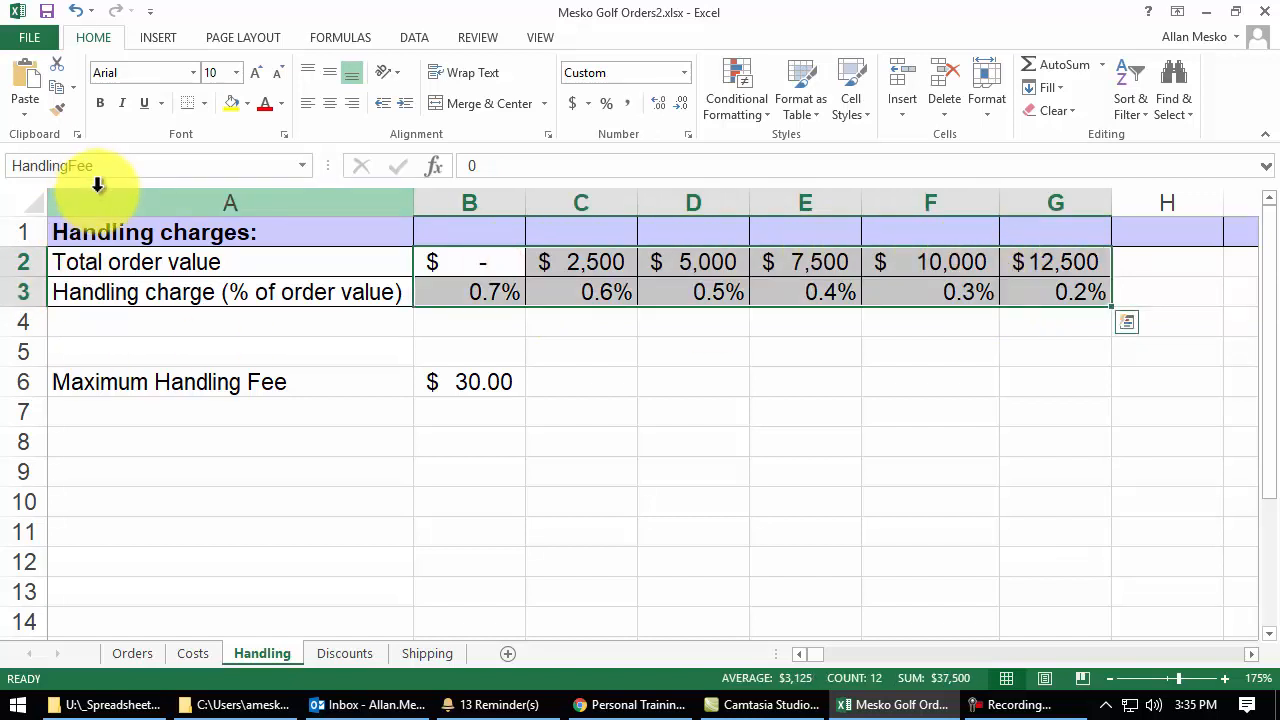
pyautogui.click(136, 660)
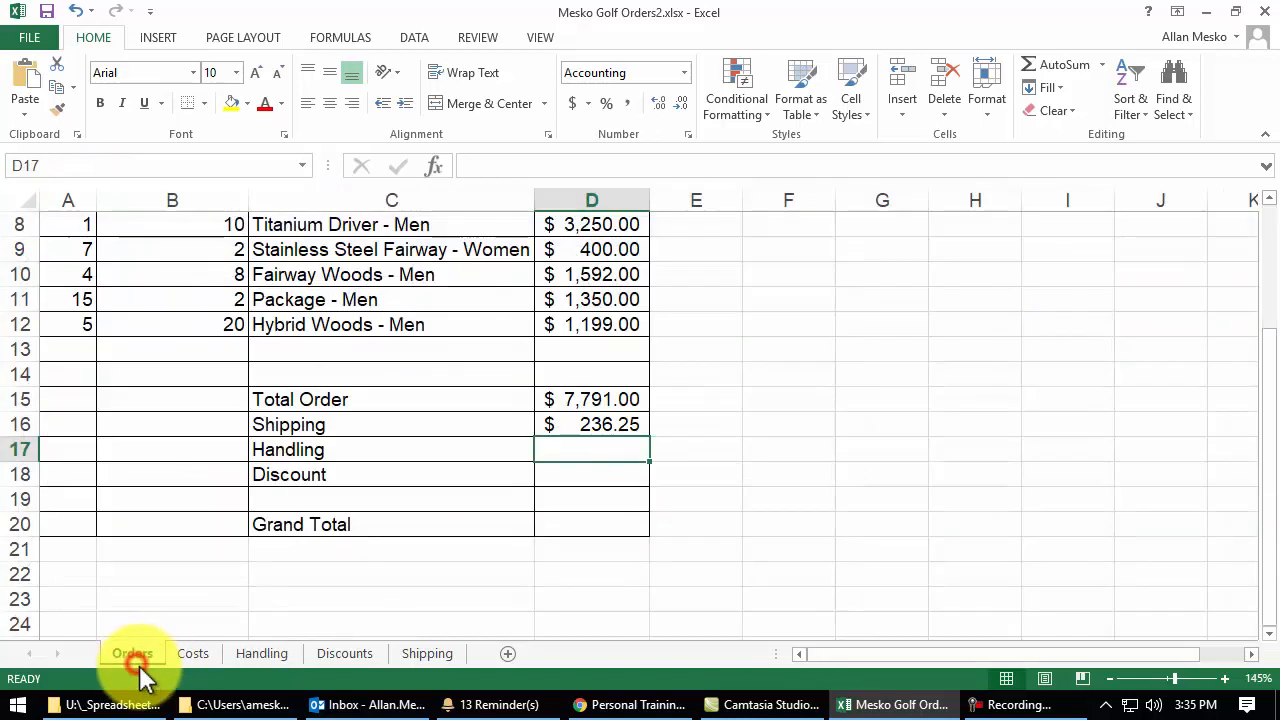
pyautogui.doubleClick(555, 455)
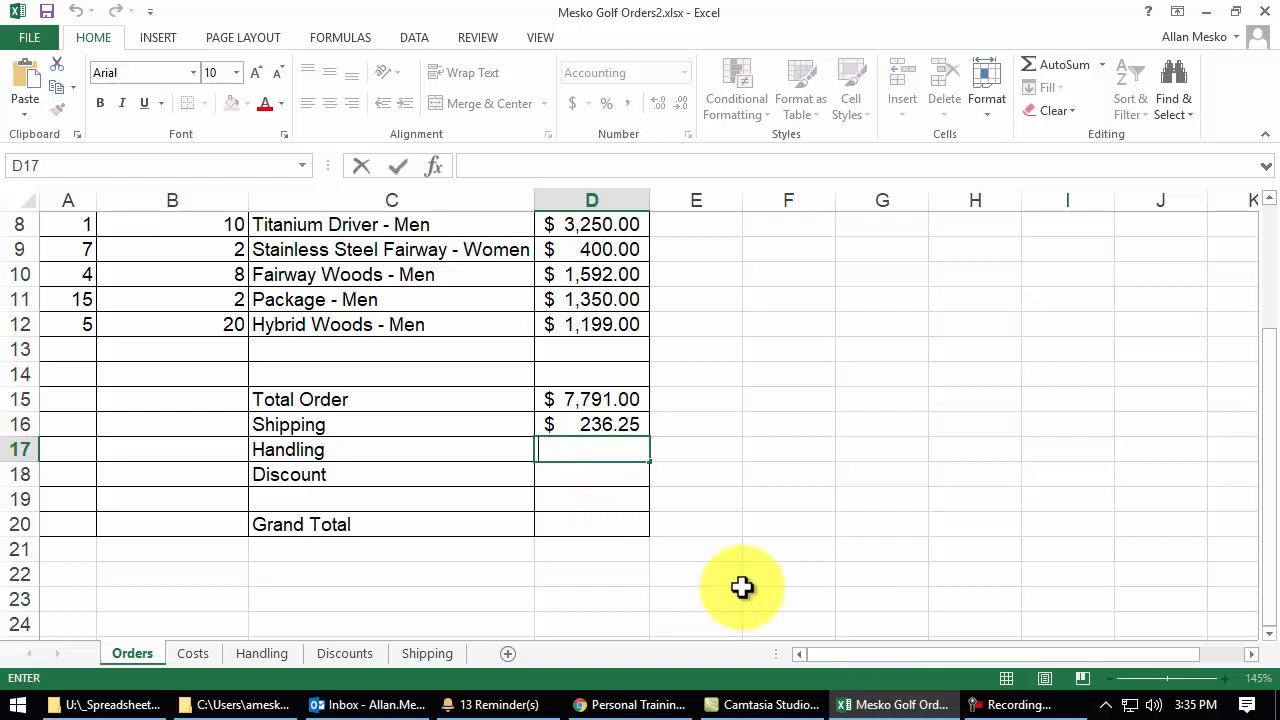
pyautogui.write('=')
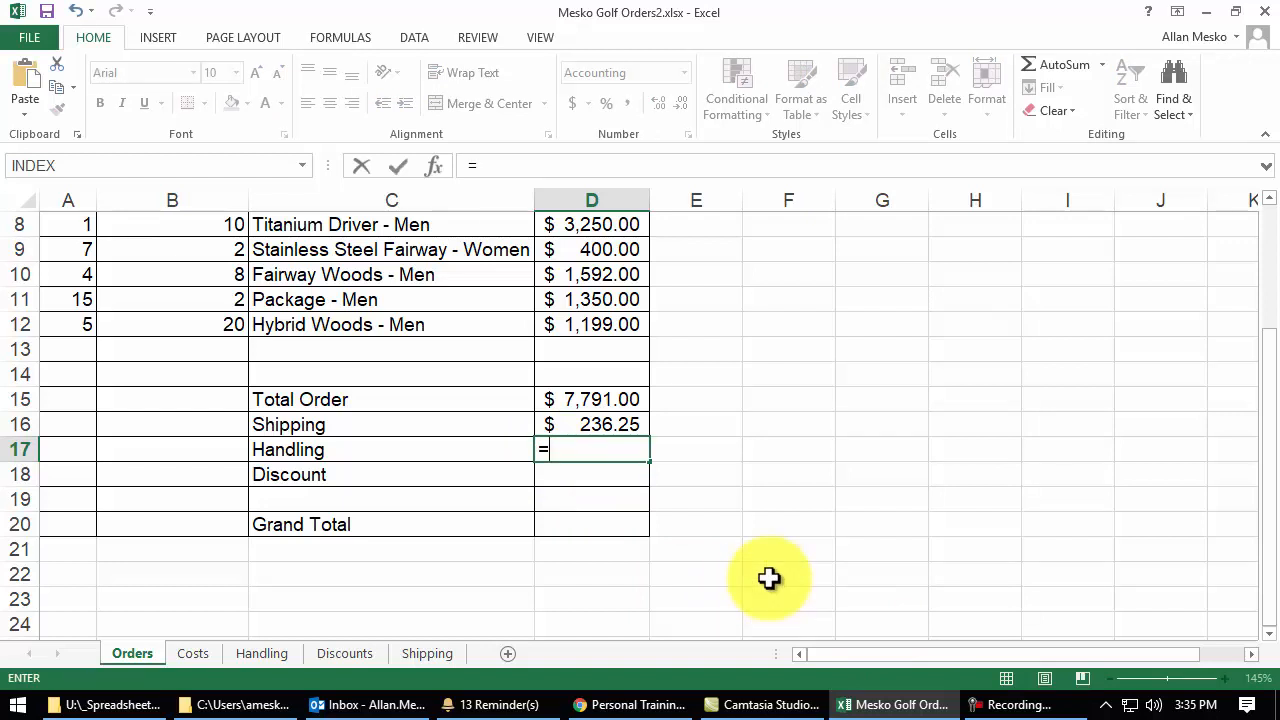
pyautogui.write('hlooku')
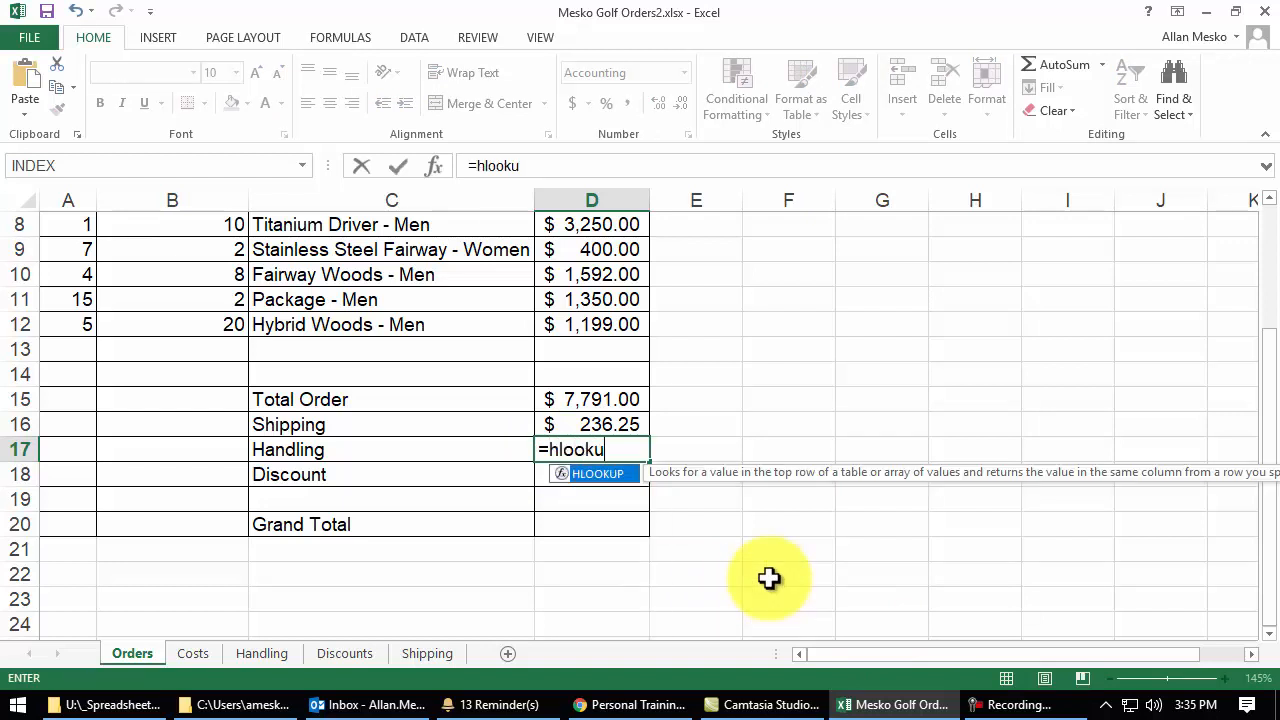
pyautogui.write('p(')
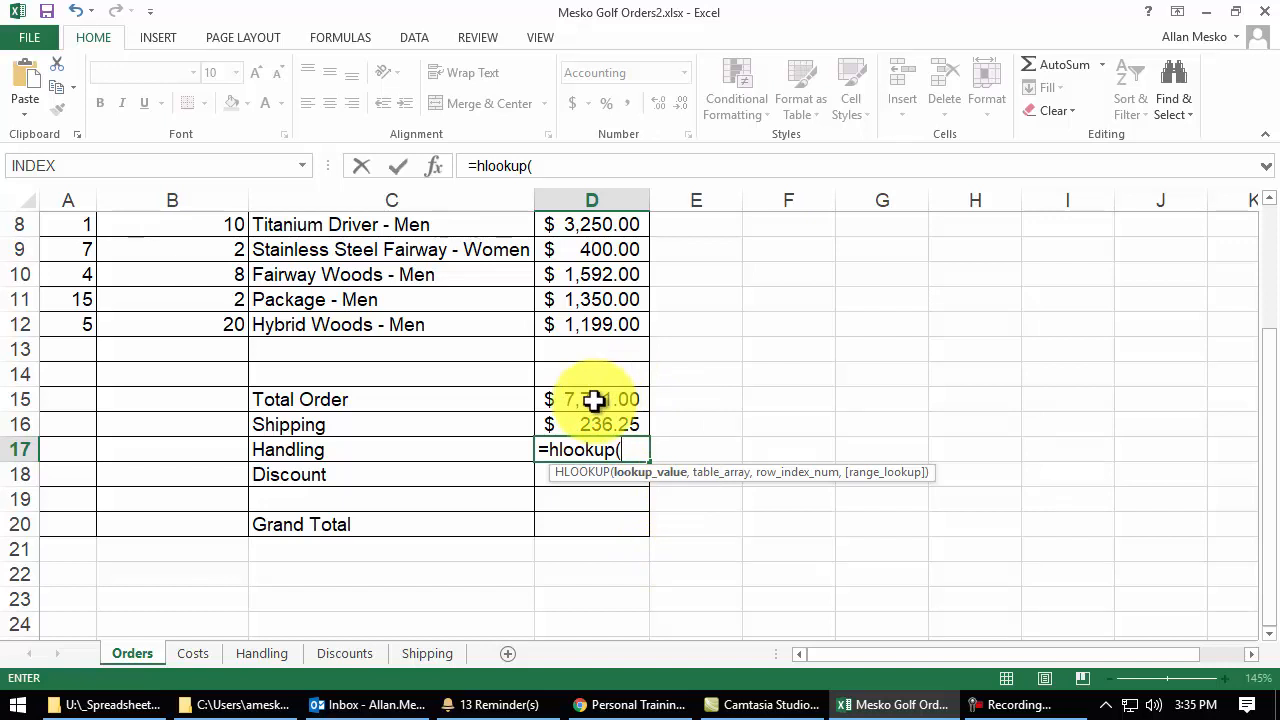
pyautogui.press('F4')
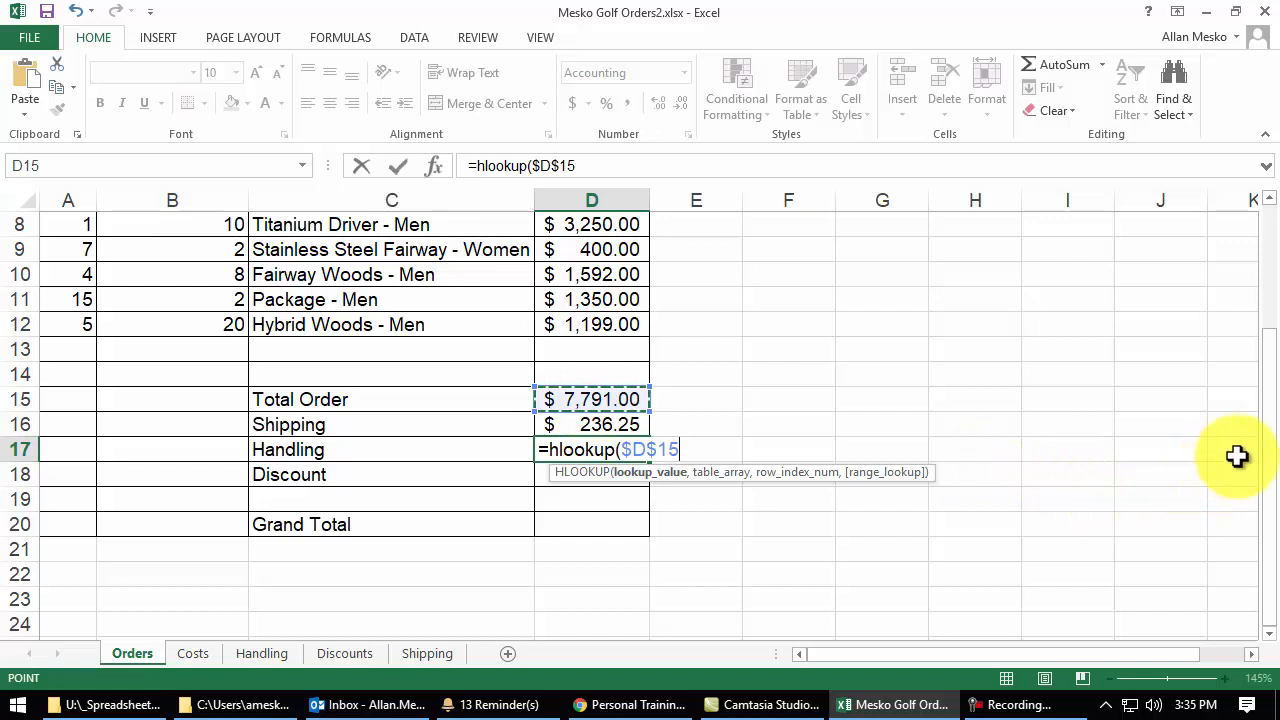
# Set the HLOOKUP's table array to the named range HandlingFee and its row index number to 2
pyautogui.write(',')
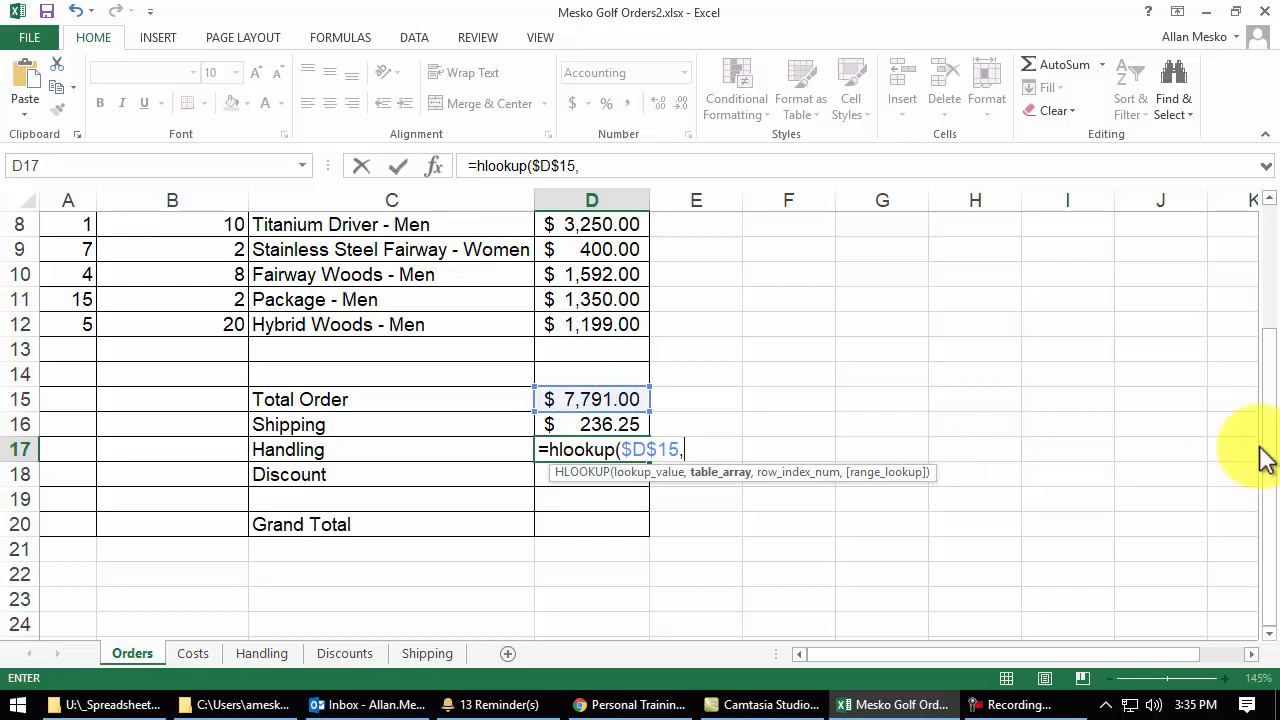
pyautogui.write('han')
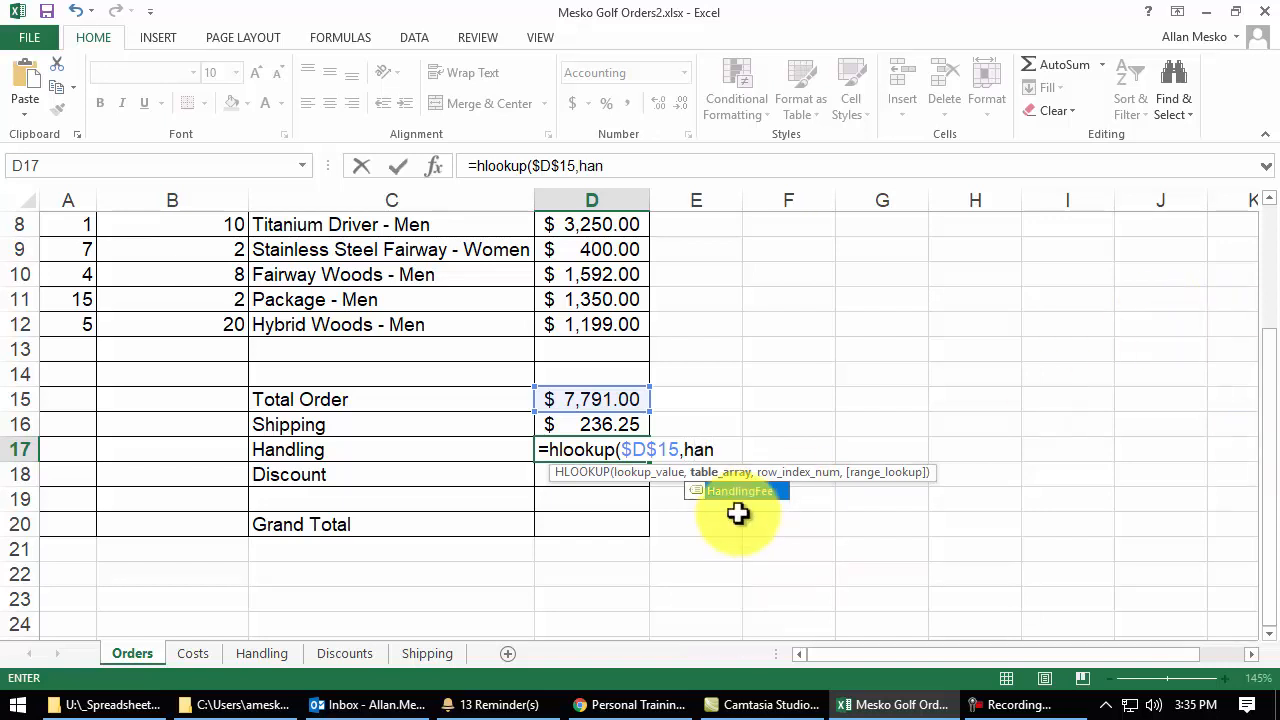
pyautogui.doubleClick(750, 505)
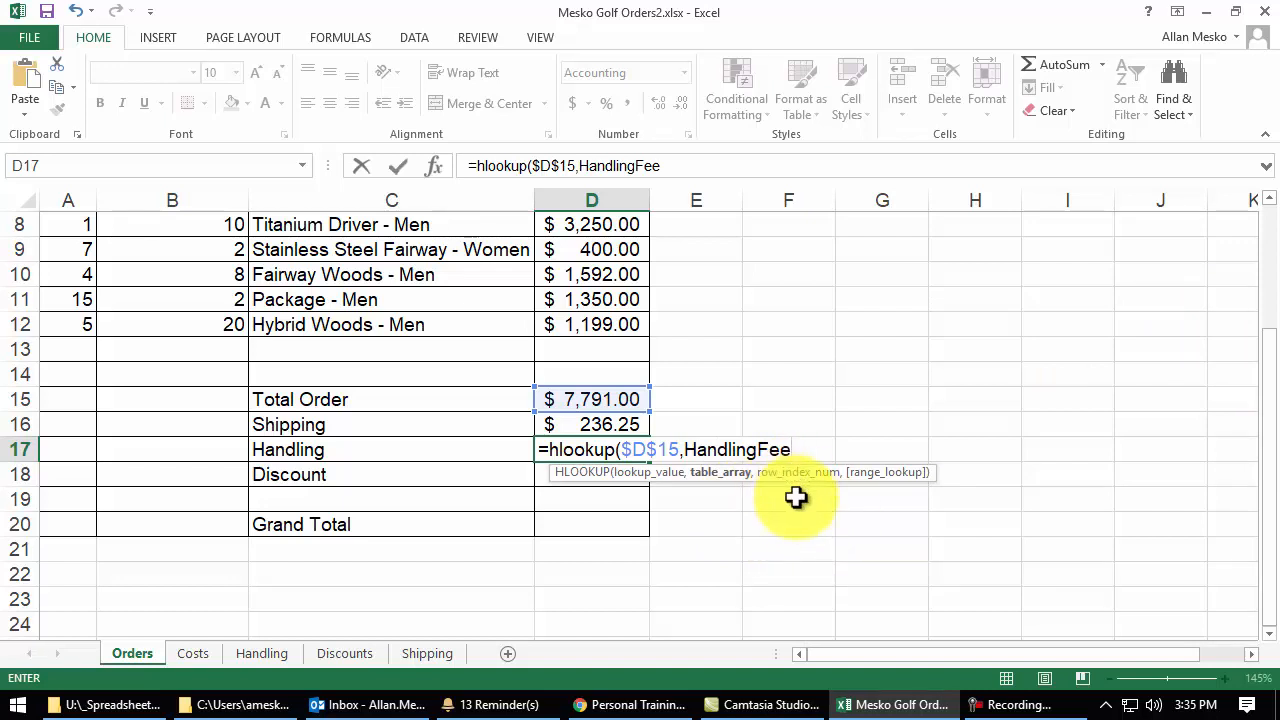
pyautogui.write(',')
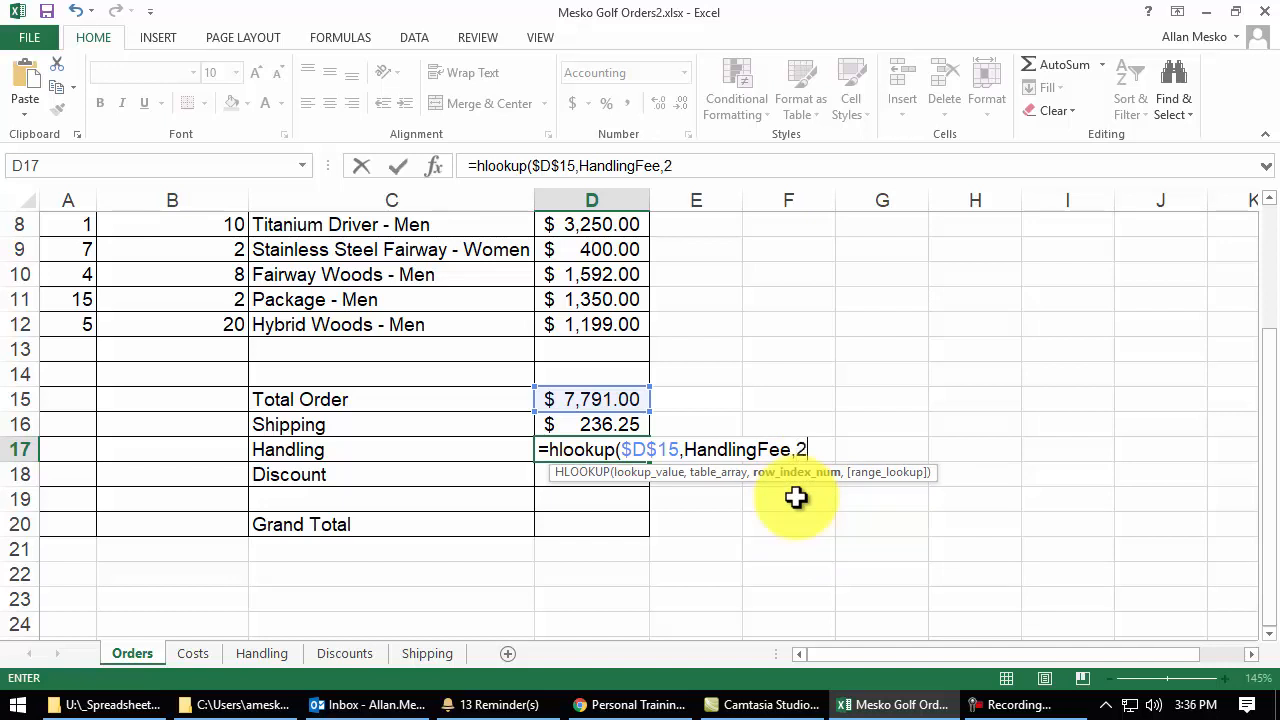
pyautogui.write('2,')
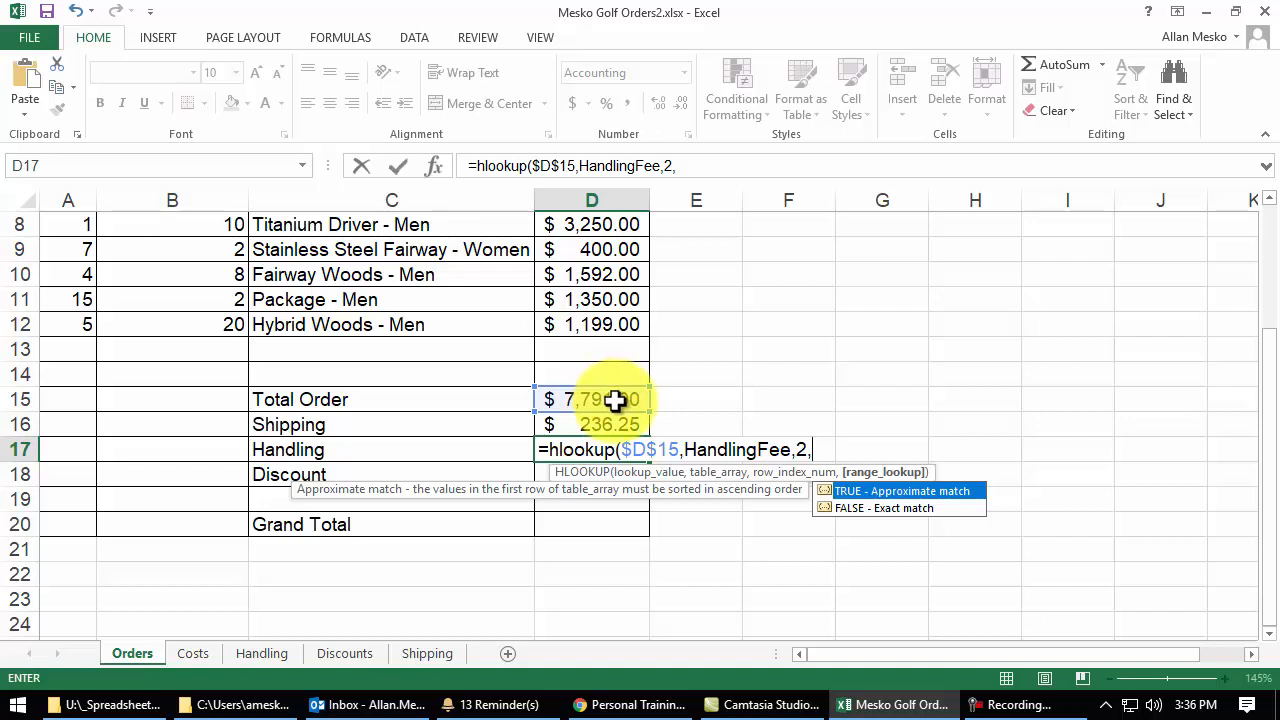
# Complete the HLOOKUP in D17 without the optional range_lookup argument, relying on the default approximate match
pyautogui.doubleClick(898, 491)
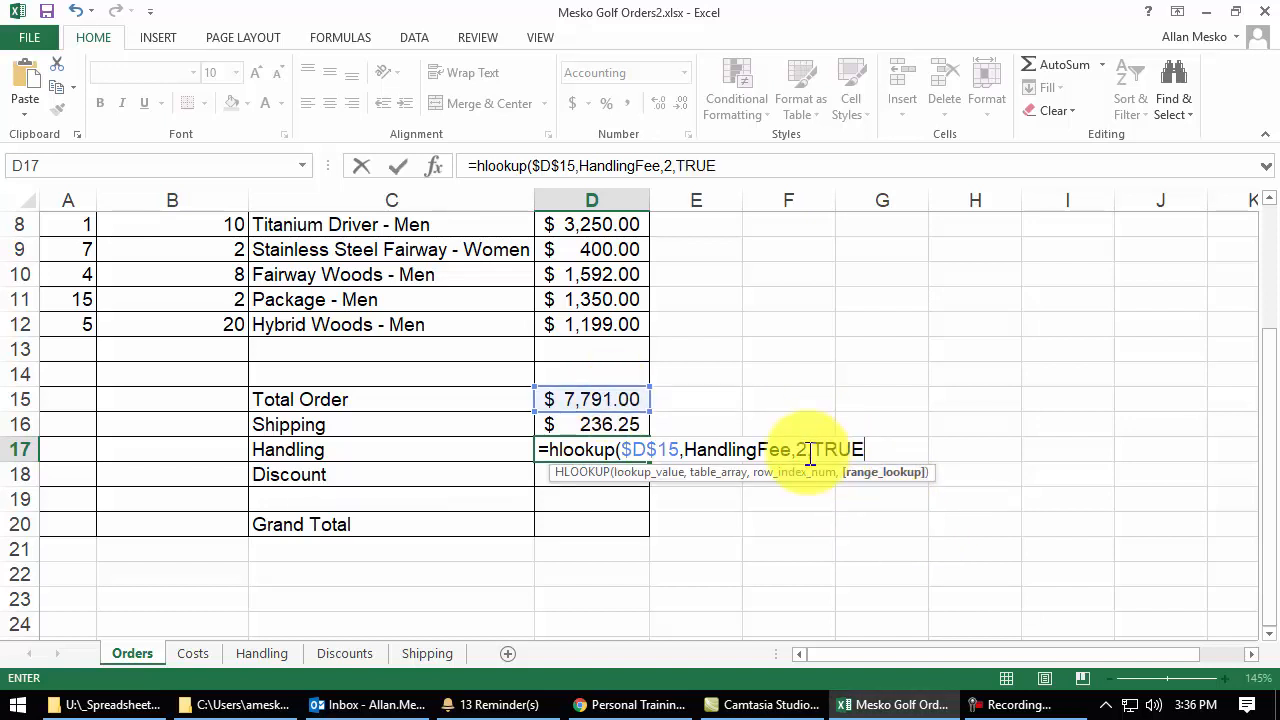
pyautogui.moveTo(814, 449); pyautogui.dragTo(932, 453)
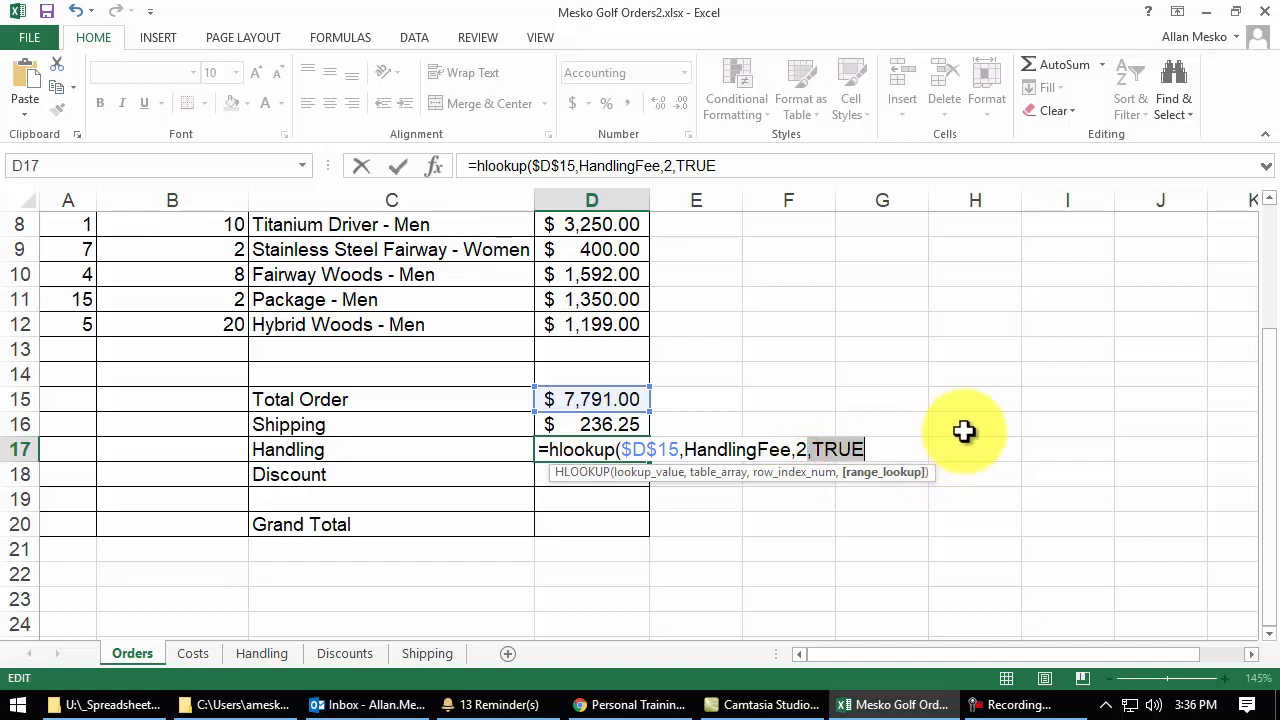
pyautogui.write(')')
pyautogui.press('Return')
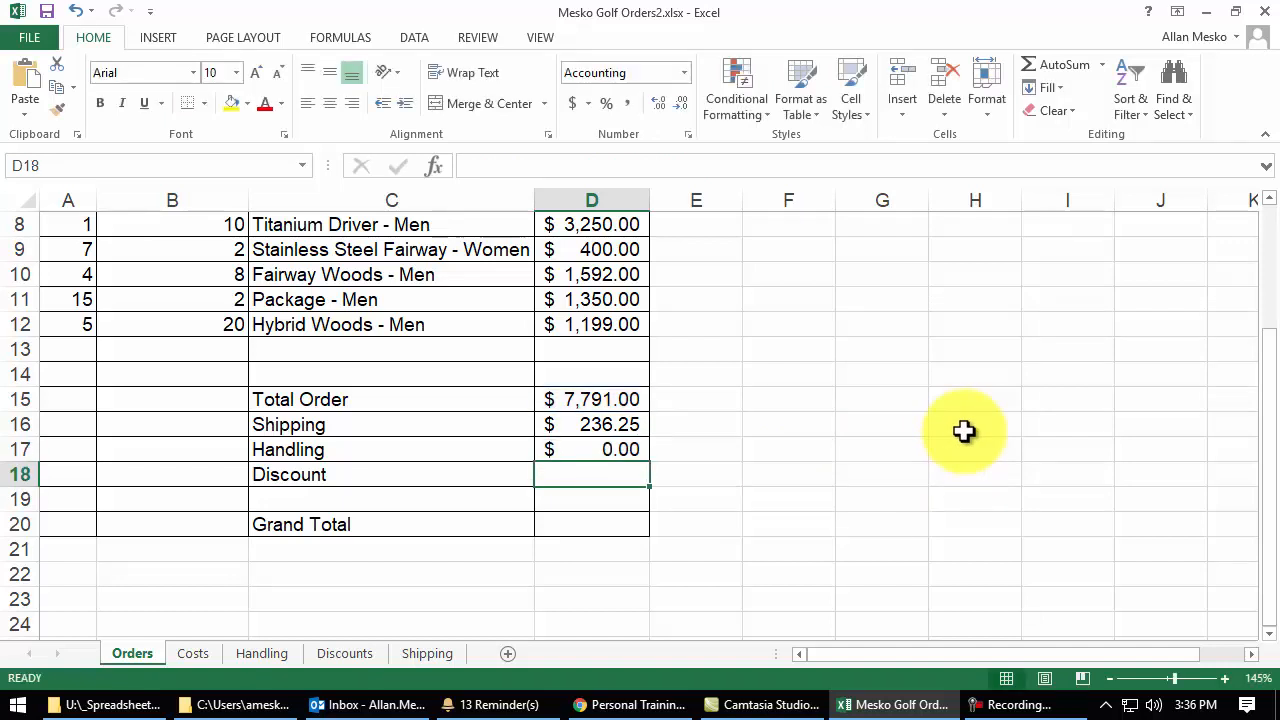
# Increase the decimals of the Handling result in D17 to five places
pyautogui.click(600, 449)
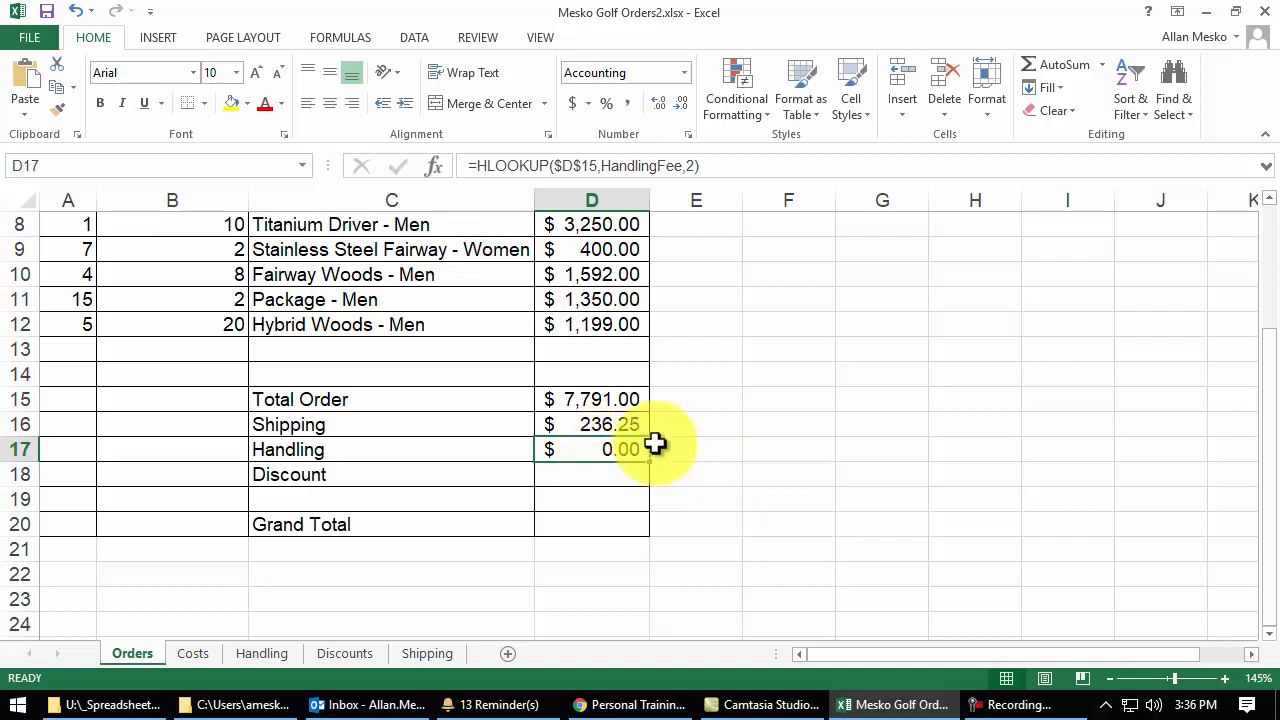
pyautogui.click(660, 103)
pyautogui.click(660, 103)
pyautogui.click(660, 103)
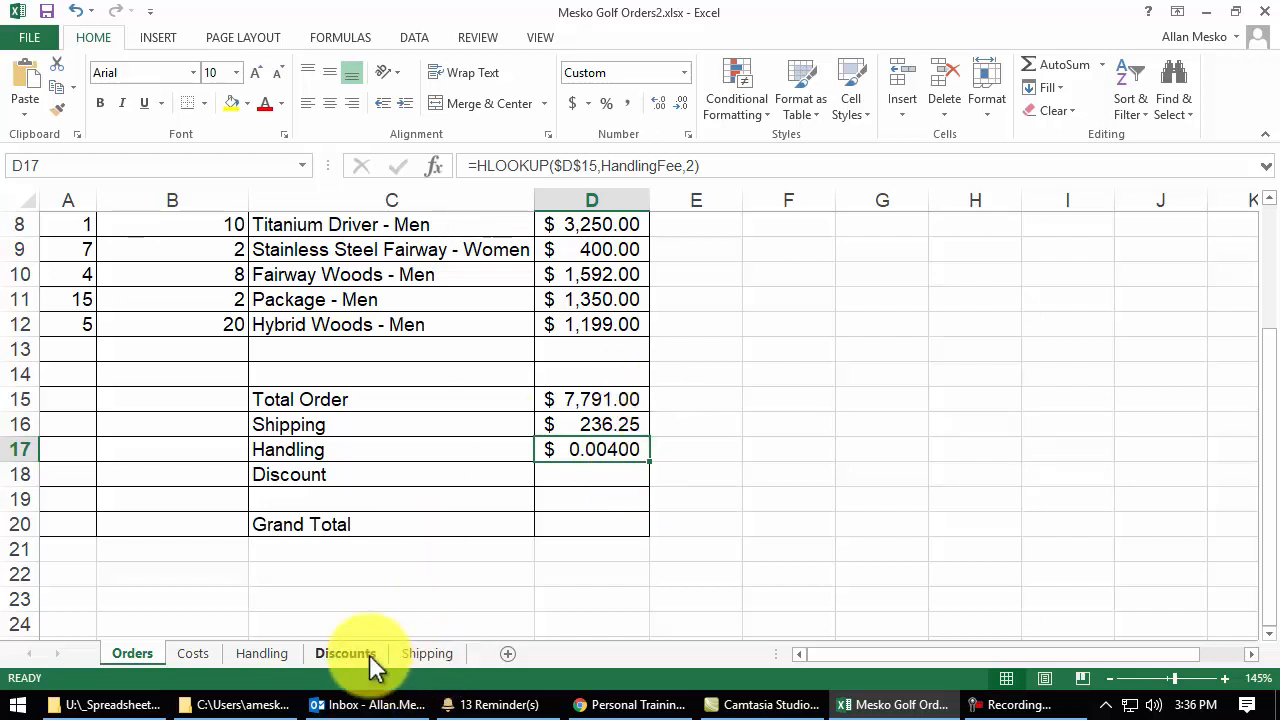
# Check the 7,500 and 10,000 order value brackets and their charges on the Handling sheet
pyautogui.click(265, 658)
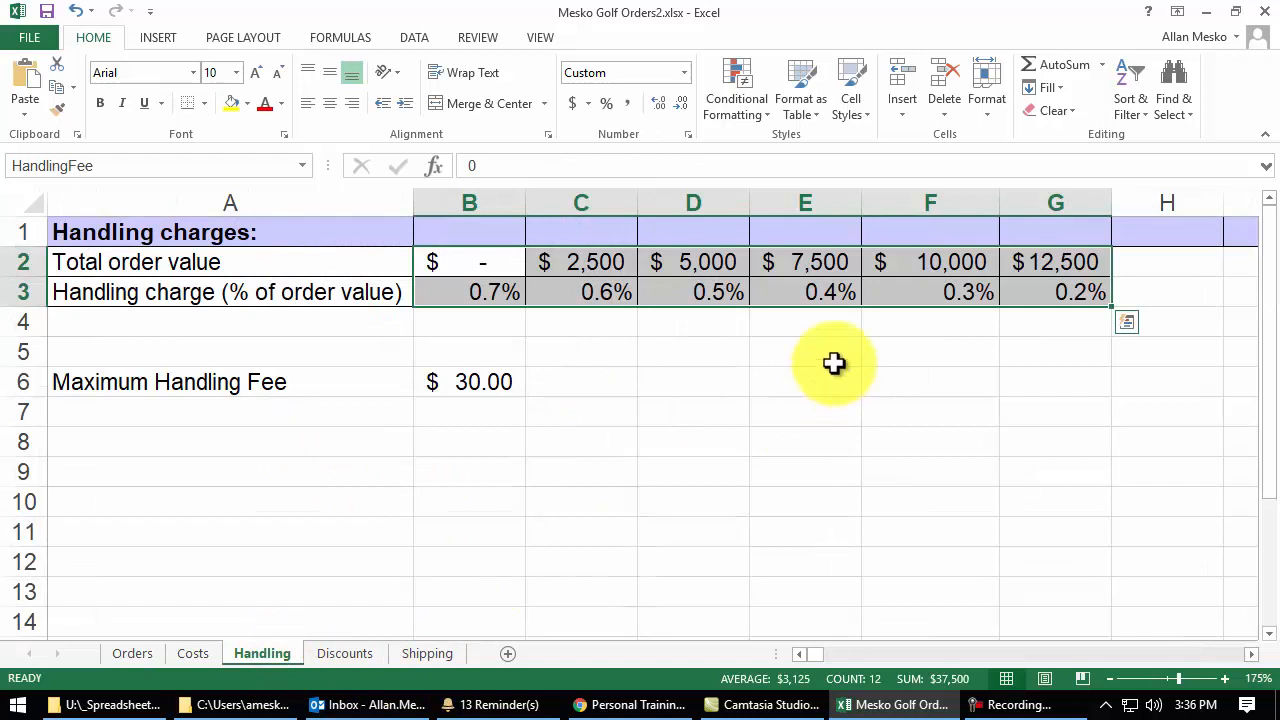
pyautogui.click(820, 265)
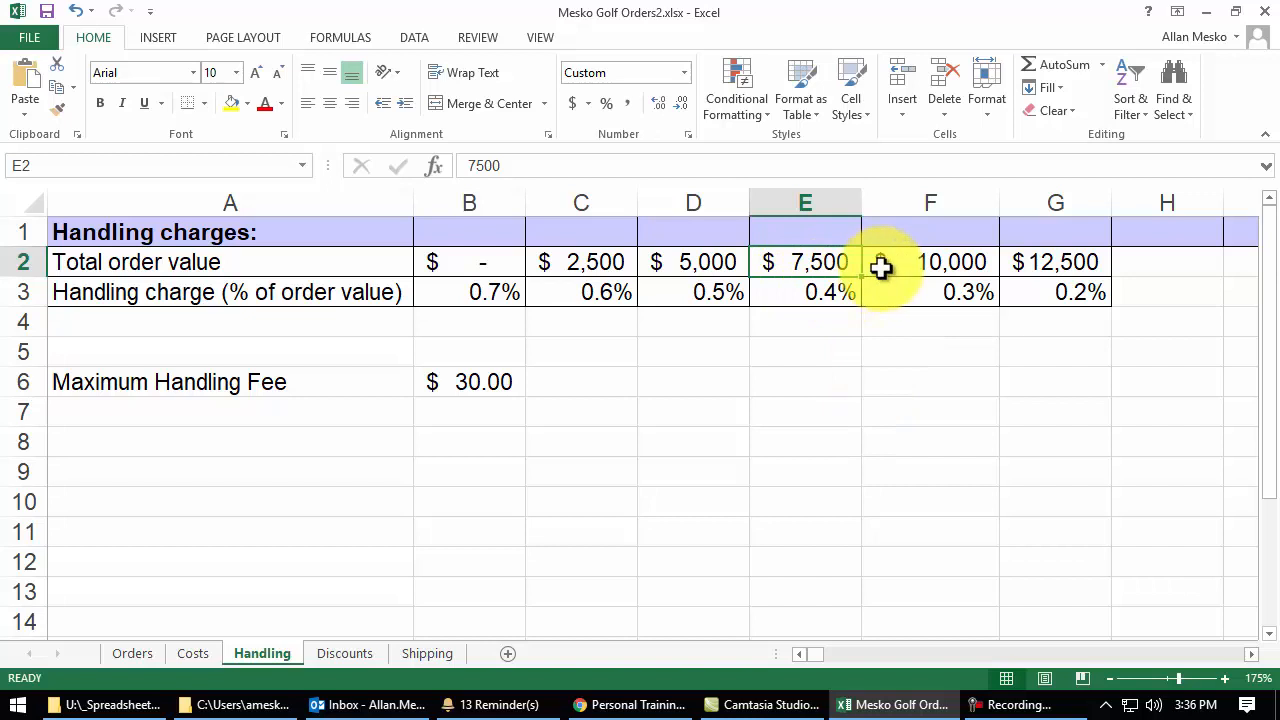
pyautogui.click(911, 267)
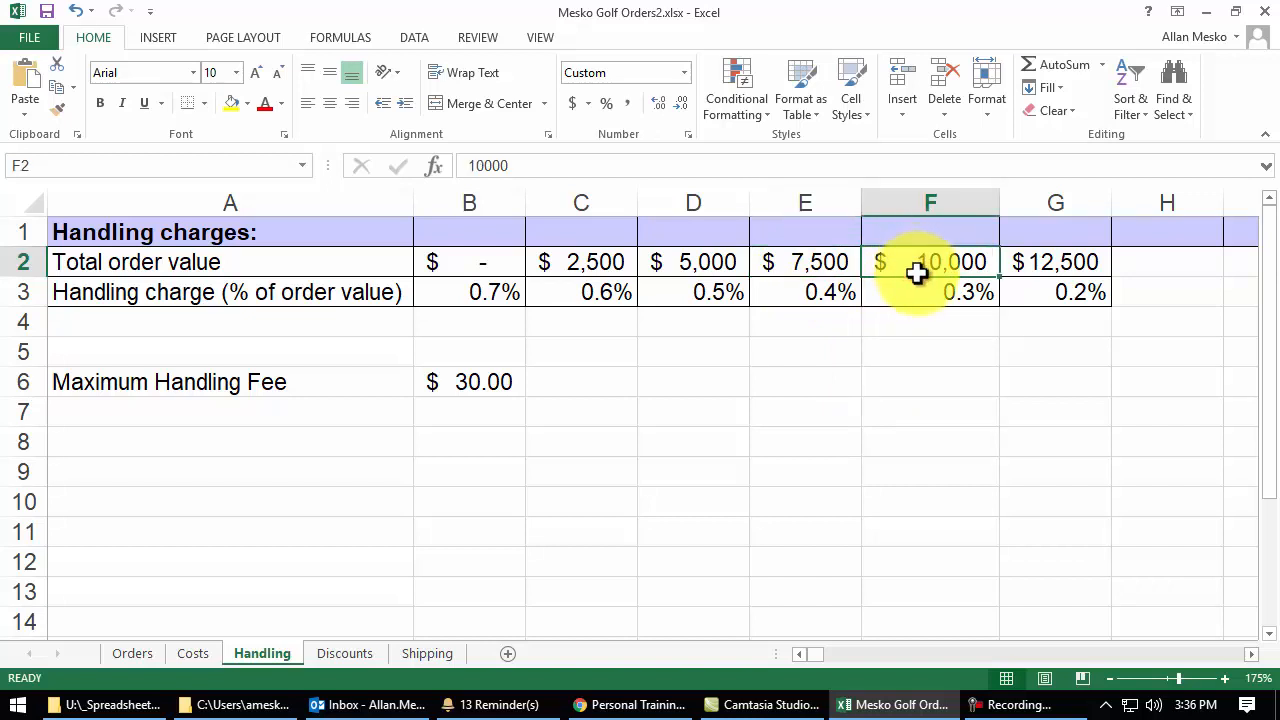
pyautogui.click(835, 303)
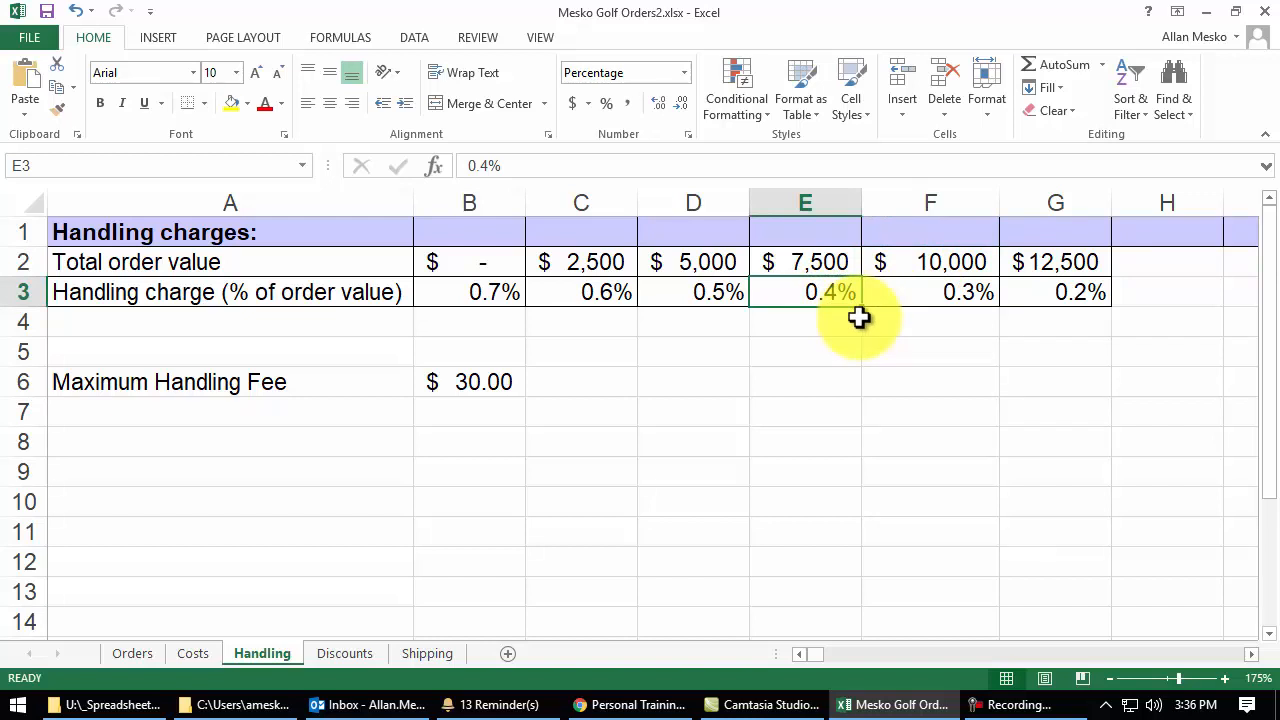
pyautogui.press('F9')
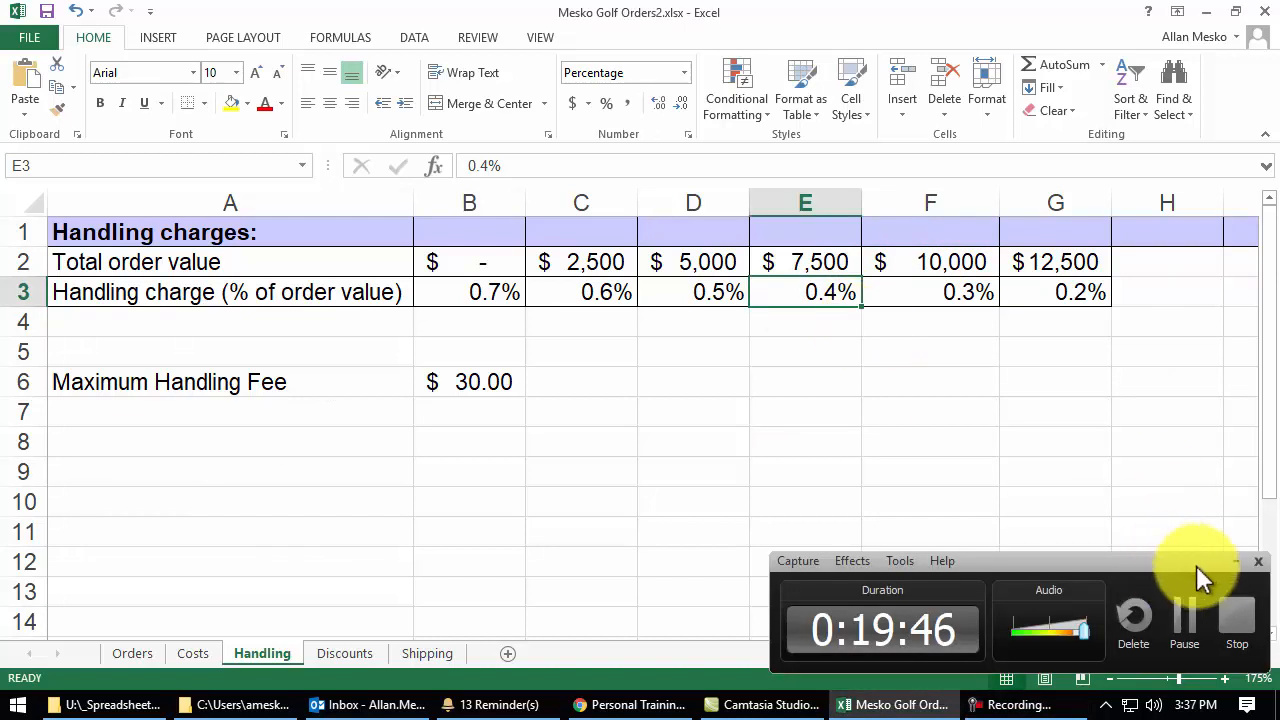
pyautogui.click(1237, 562)
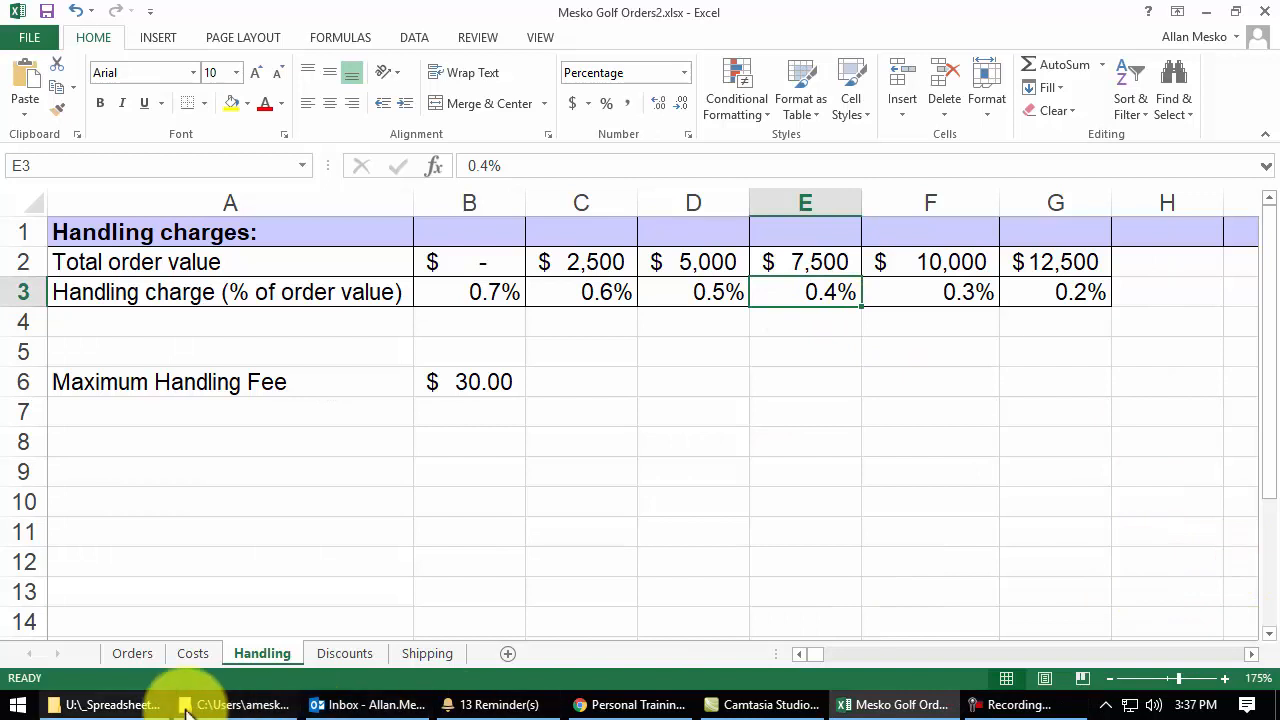
pyautogui.moveTo(183, 709)
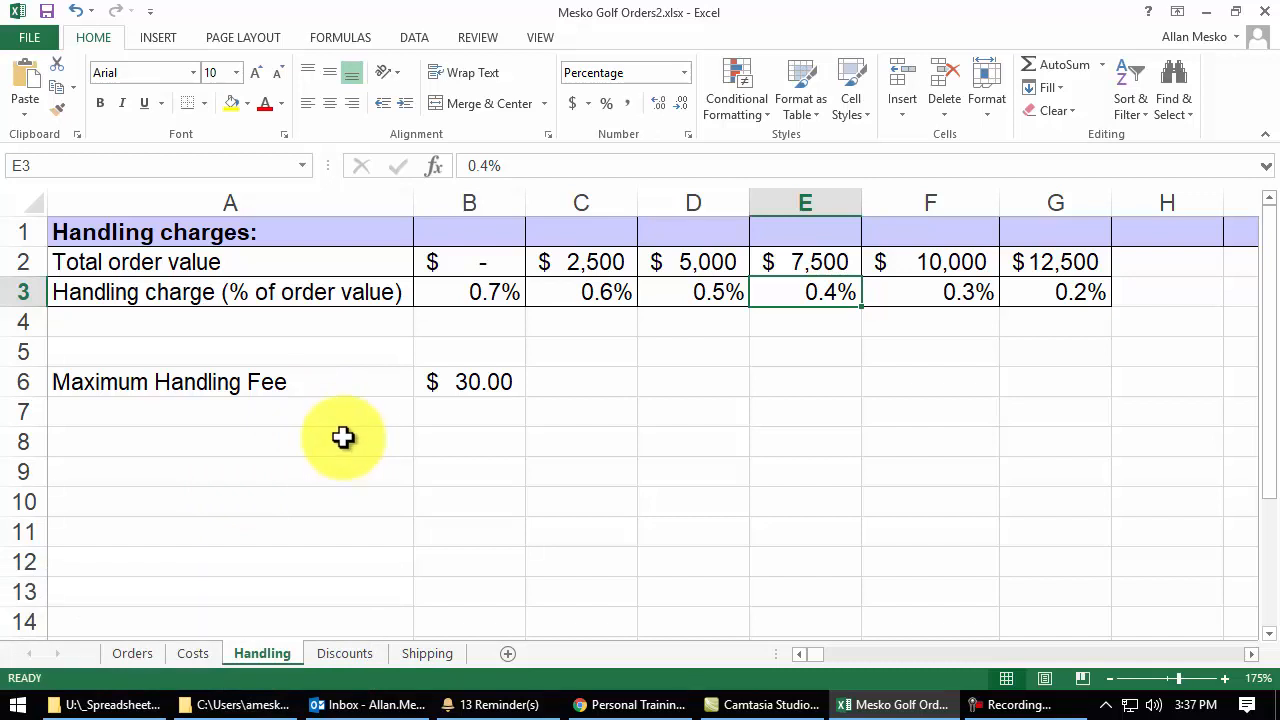
# Multiply the HLOOKUP result in the Orders sheet's Handling cell D17 by the total order as the absolute reference $D$15
pyautogui.click(148, 660)
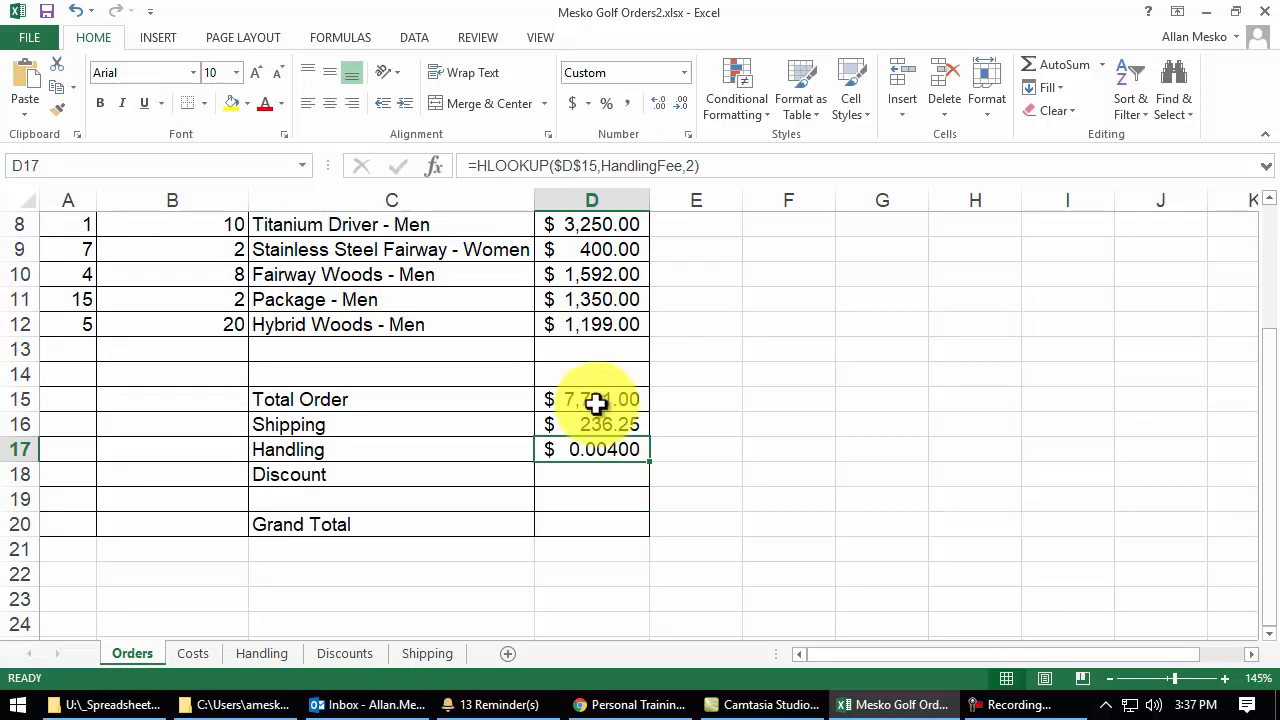
pyautogui.doubleClick(609, 451)
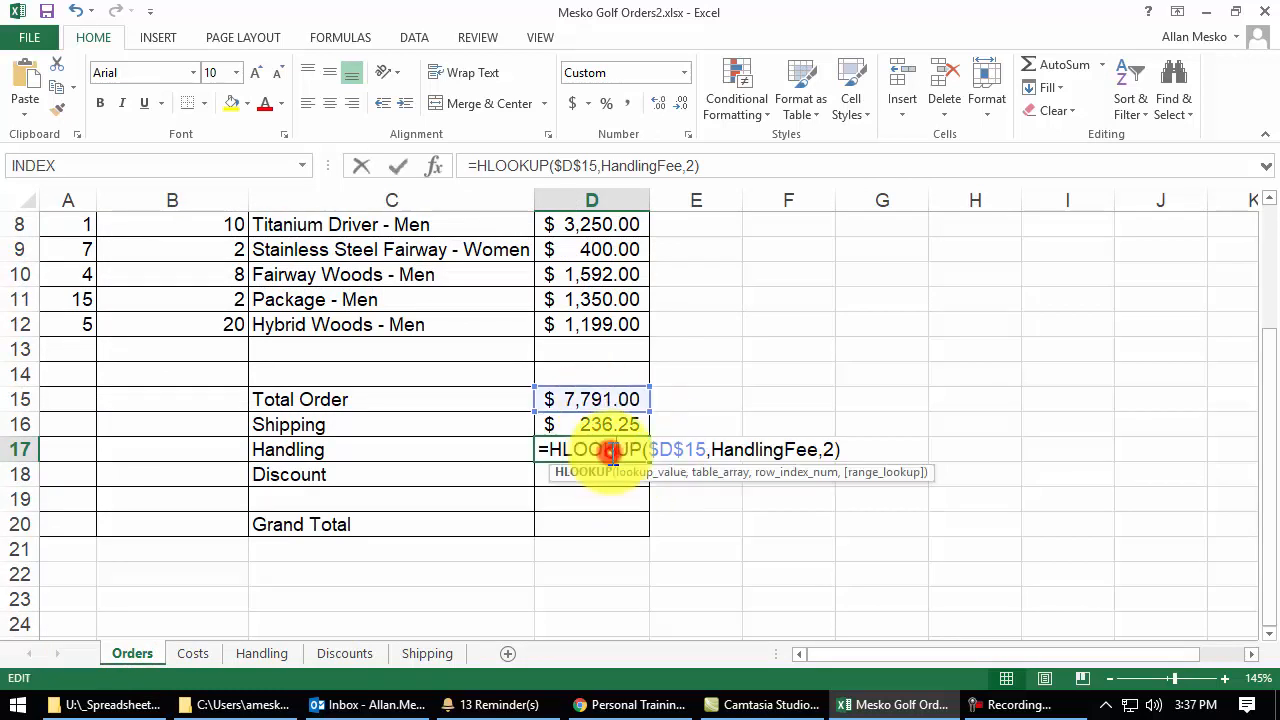
pyautogui.click(840, 450)
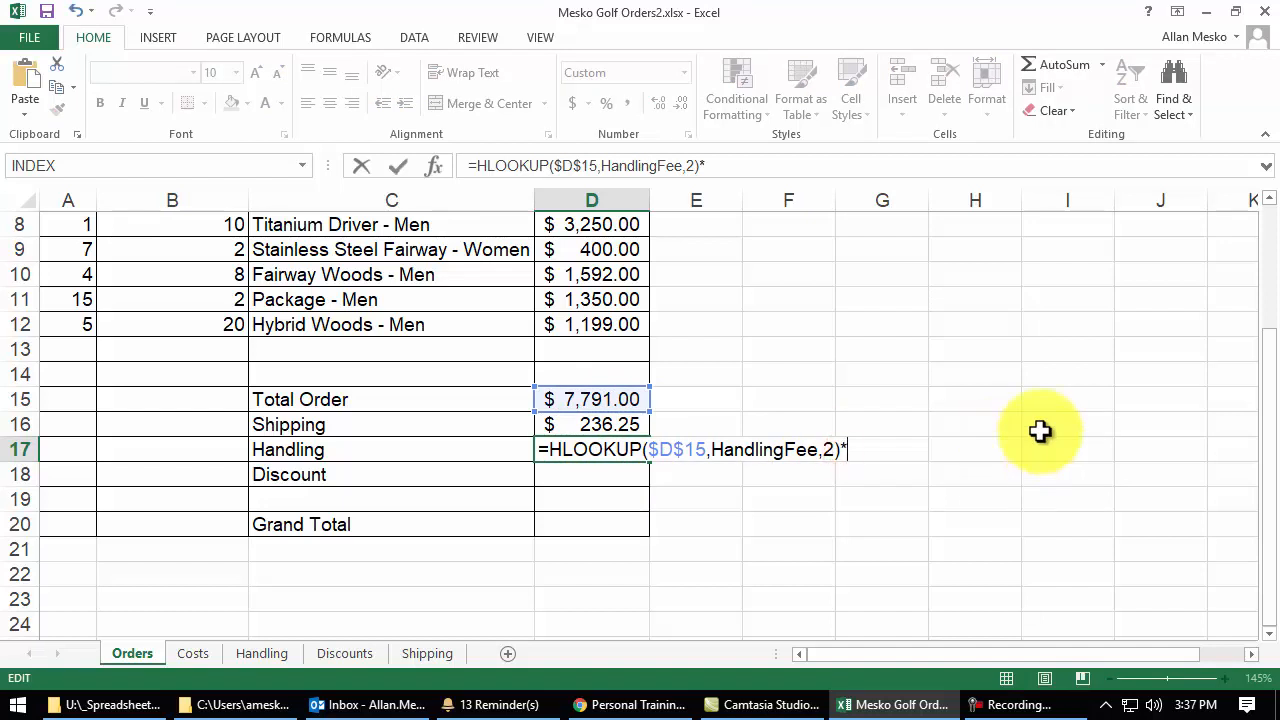
pyautogui.click(594, 399)
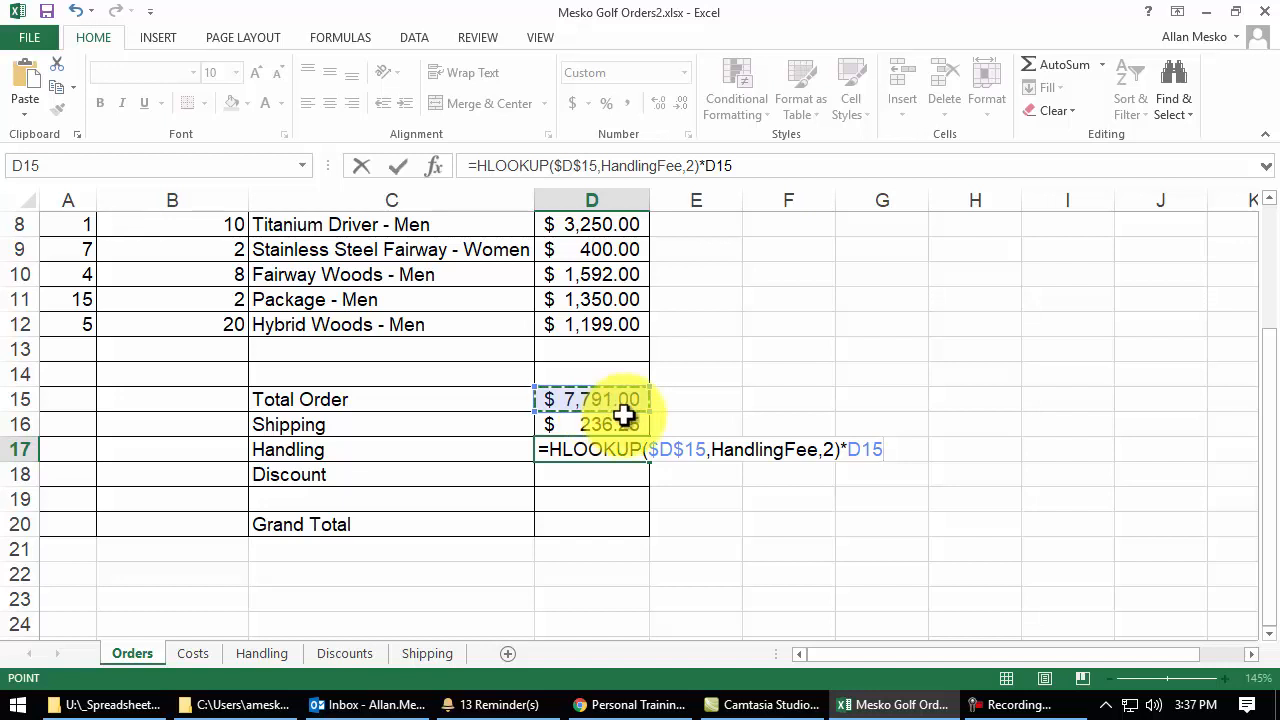
pyautogui.press('F4')
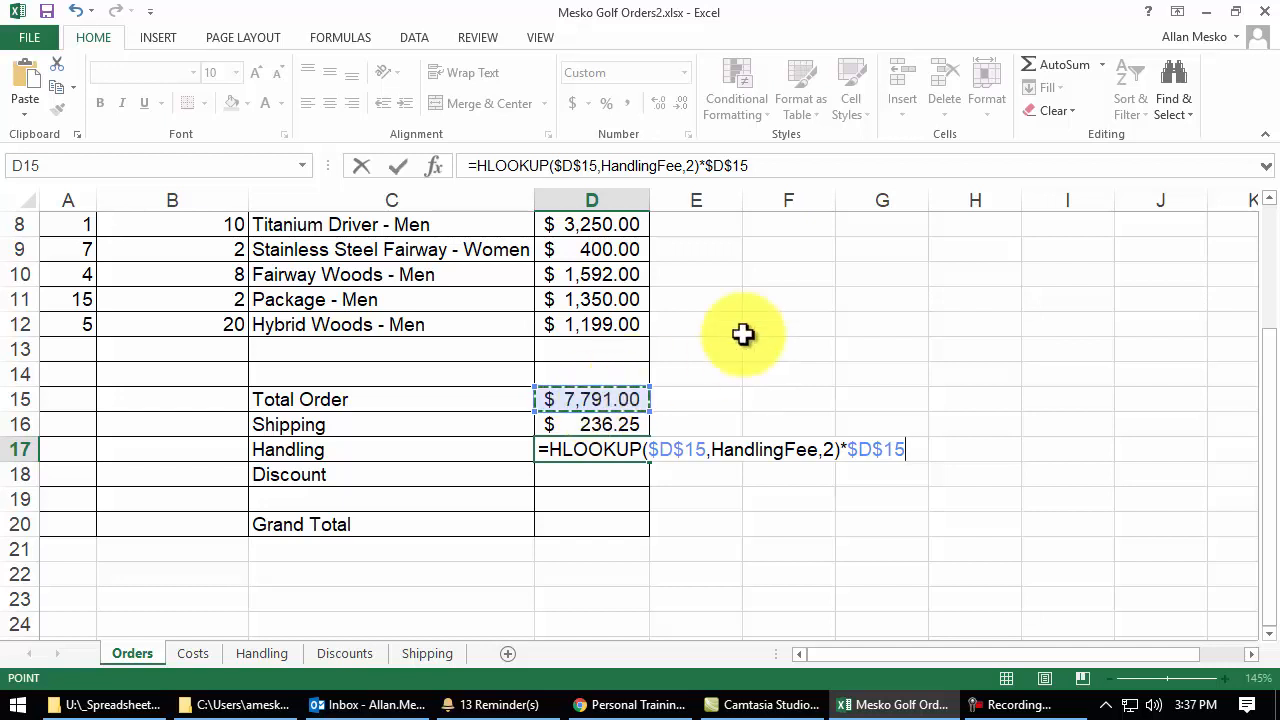
pyautogui.press('Return')
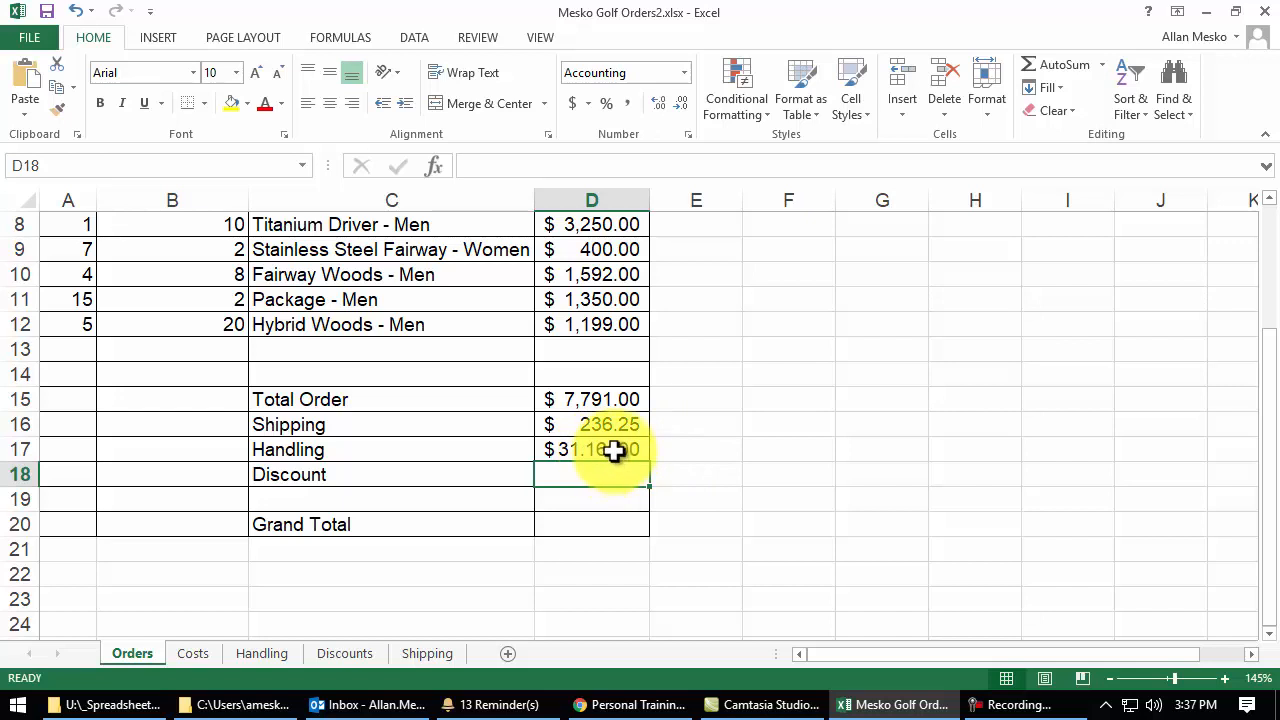
# Wrap the whole Handling formula in D17 in a ROUND function with 2 digits
pyautogui.click(543, 451)
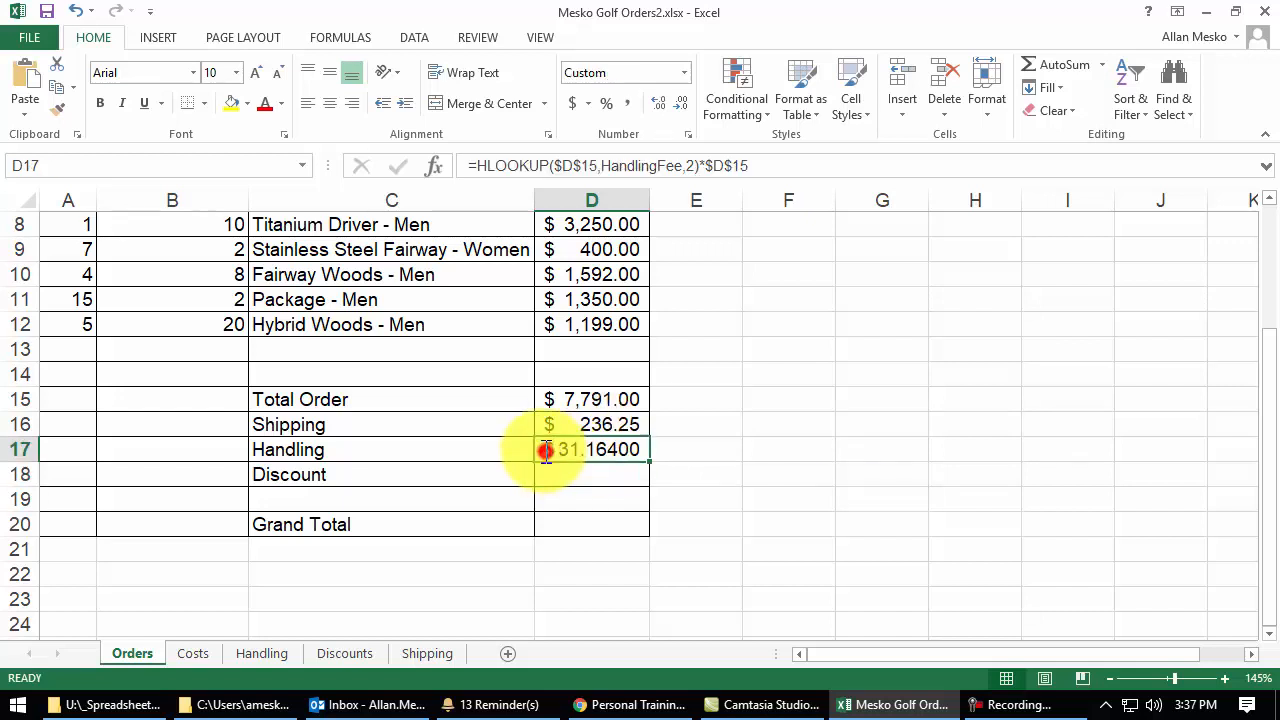
pyautogui.doubleClick(560, 452)
pyautogui.click(551, 443)
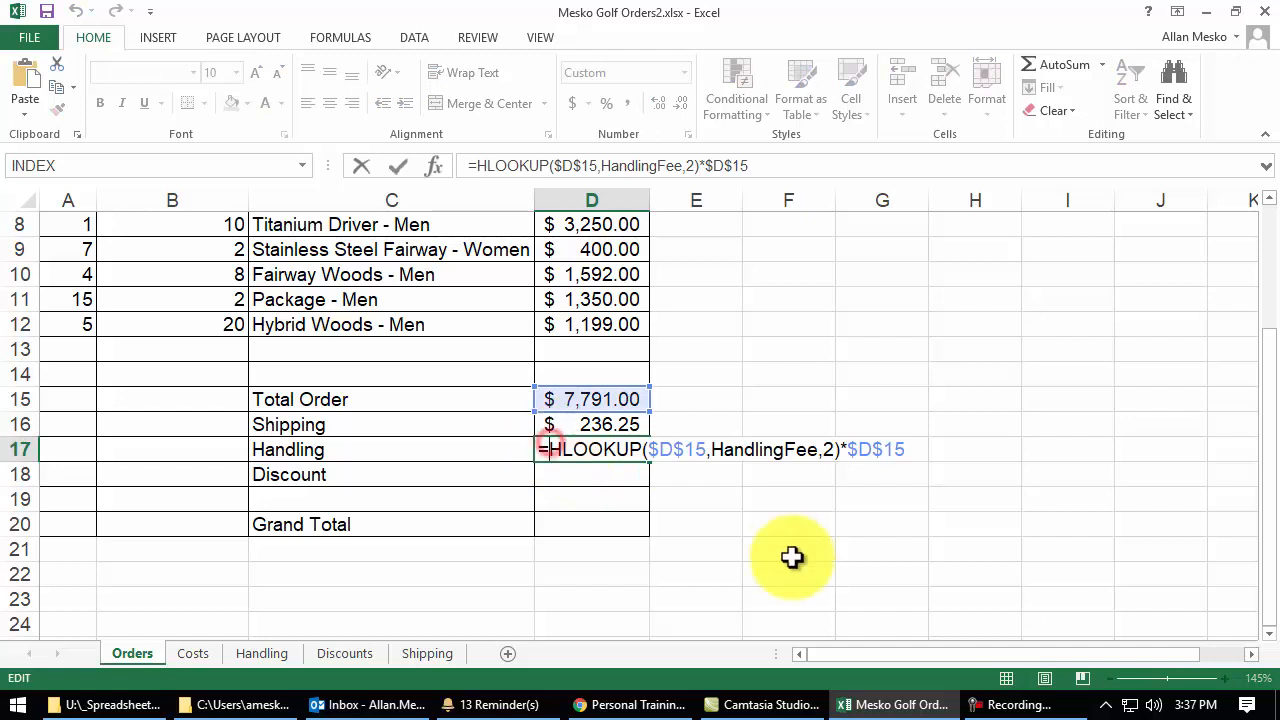
pyautogui.write('round')
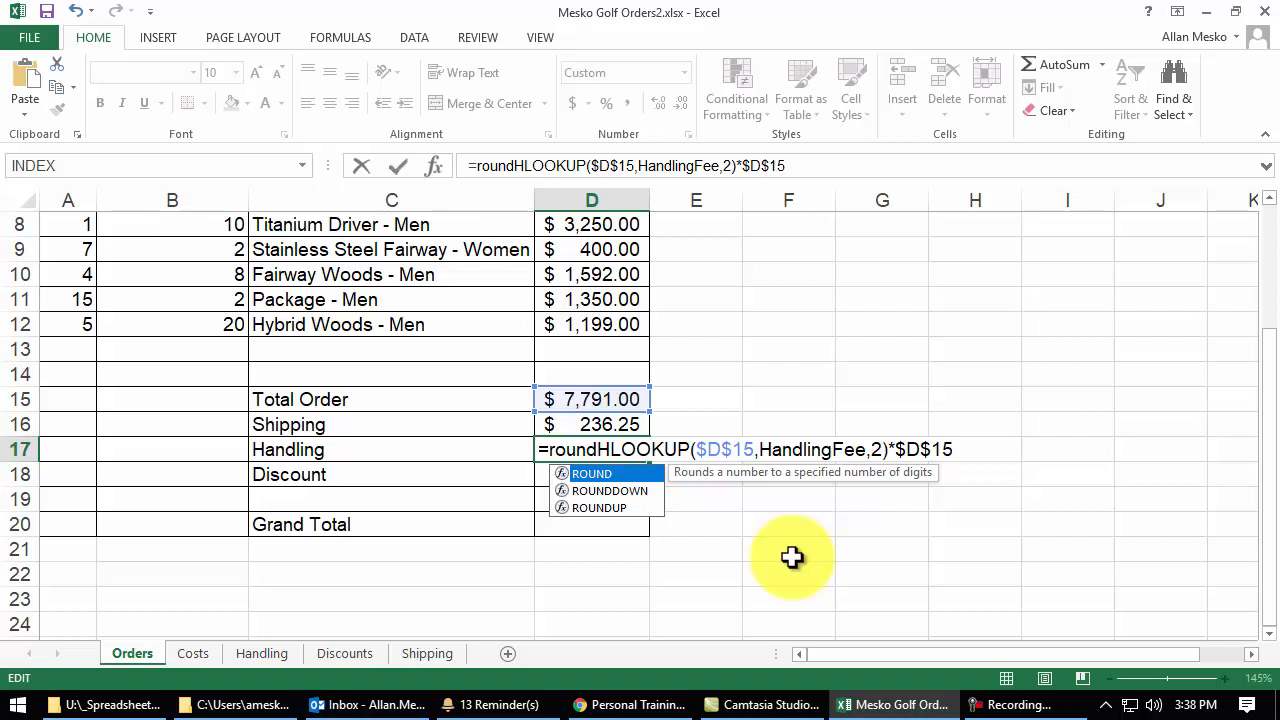
pyautogui.write('(')
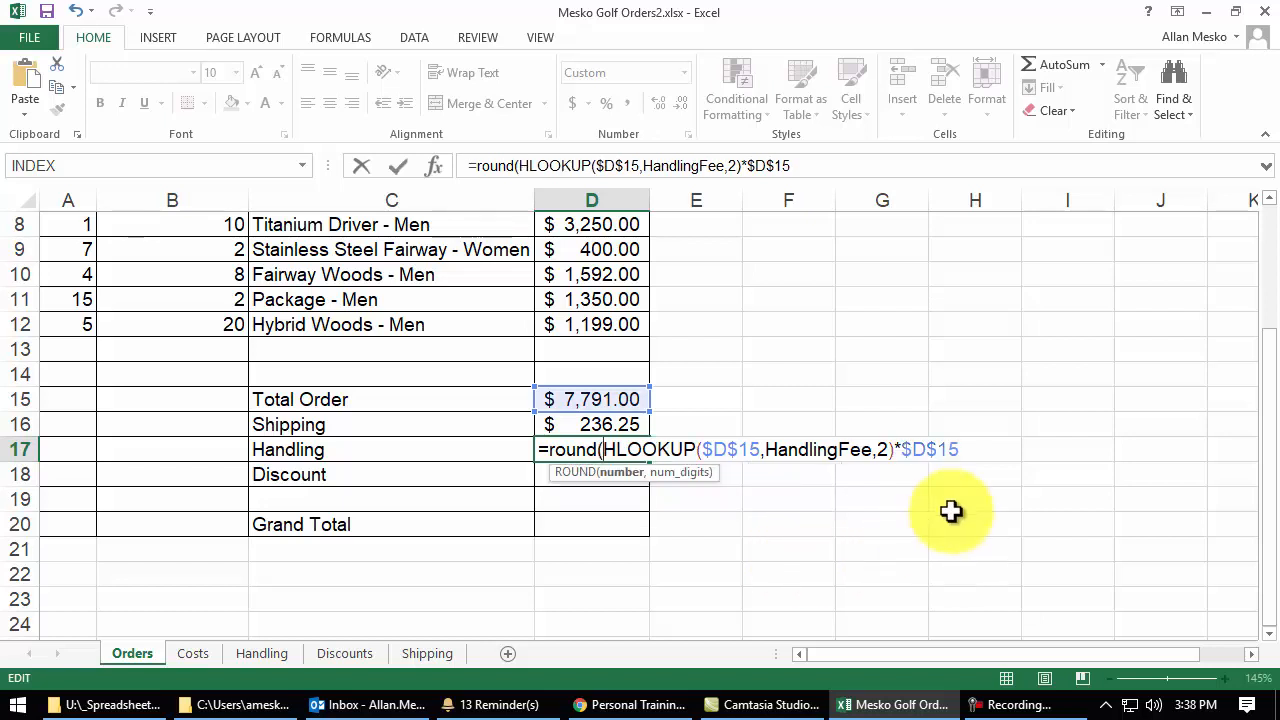
pyautogui.click(970, 452)
pyautogui.write(',2')
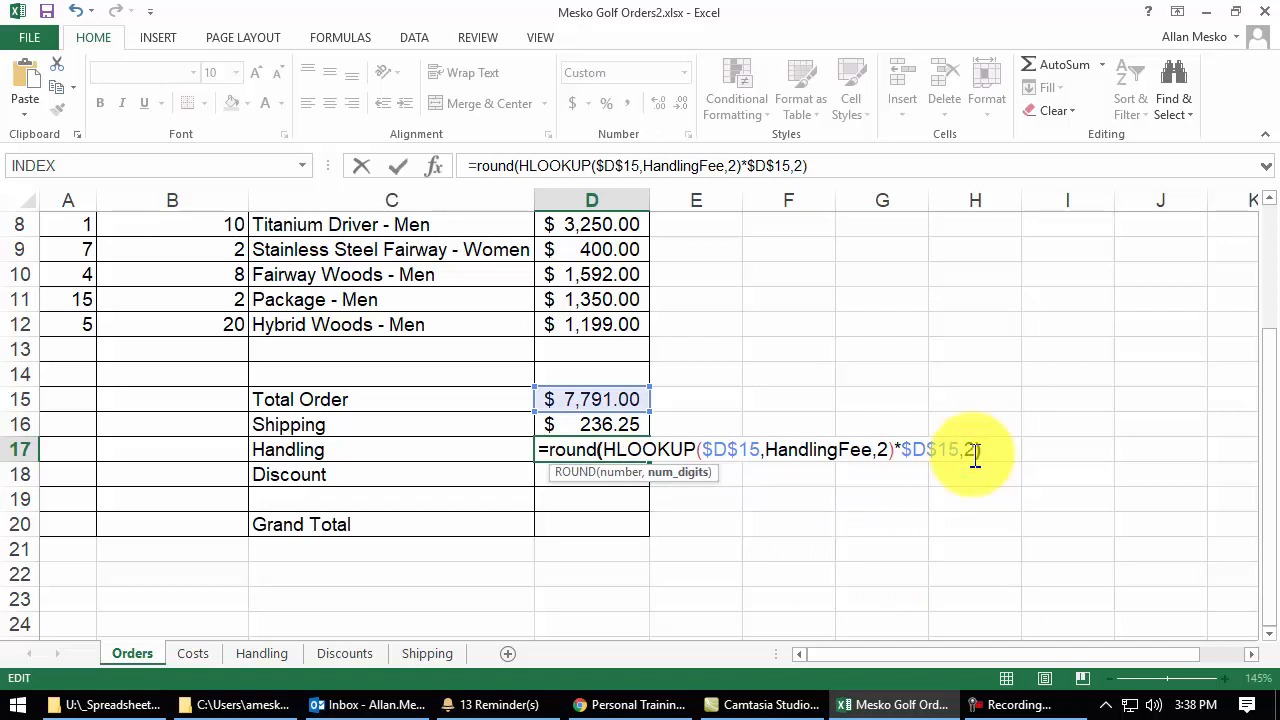
pyautogui.write(')')
pyautogui.press('Return')
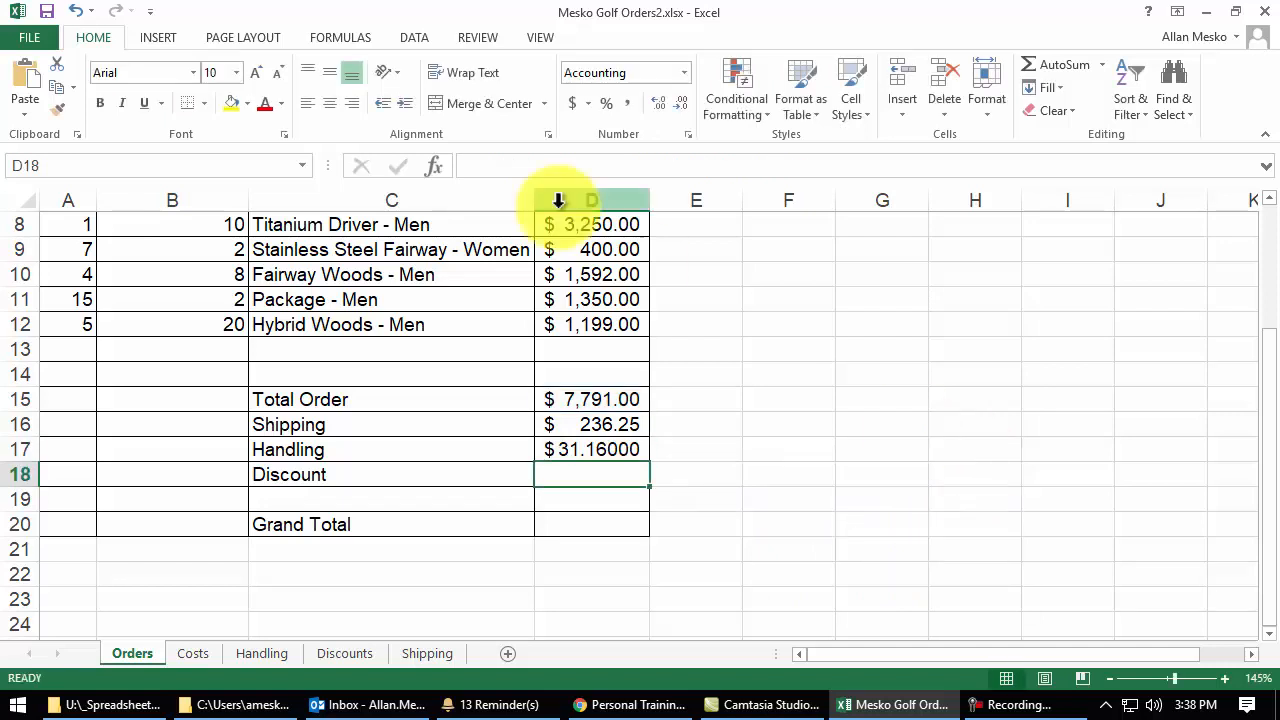
# Reduce the displayed decimals of the Handling amount in D17 to two places
pyautogui.click(621, 450)
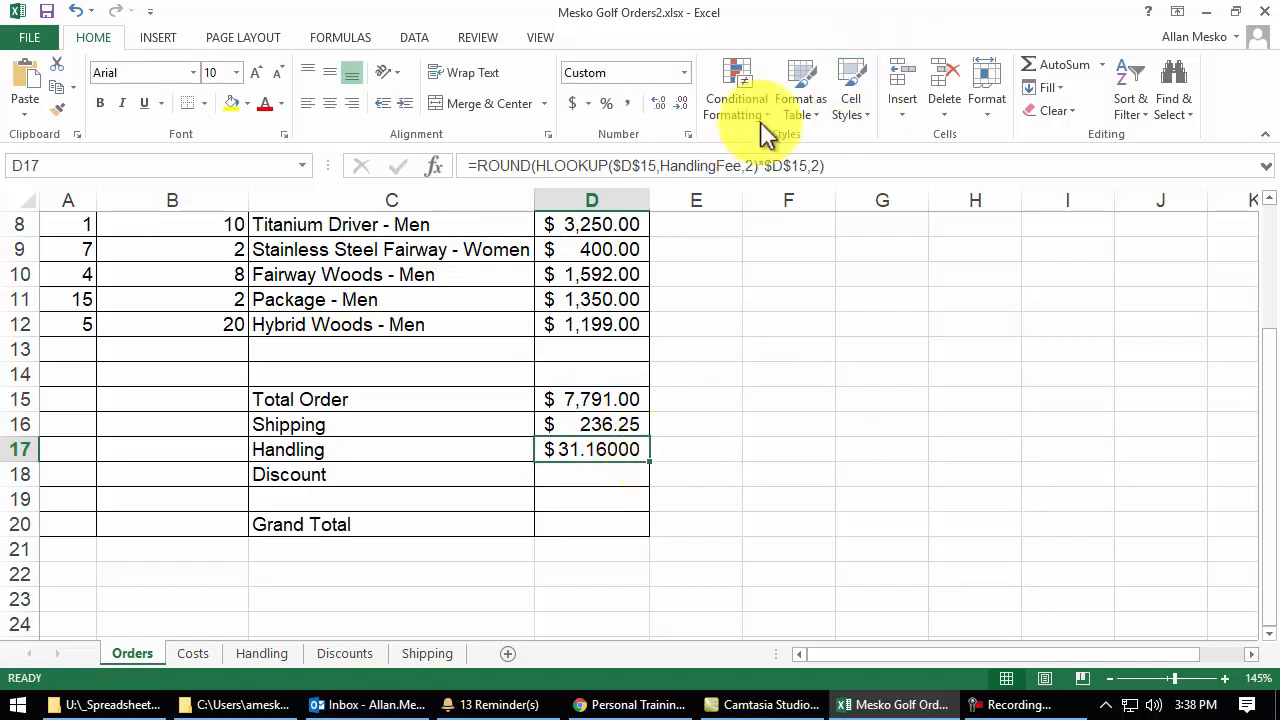
pyautogui.click(685, 108)
pyautogui.click(685, 108)
pyautogui.click(685, 108)
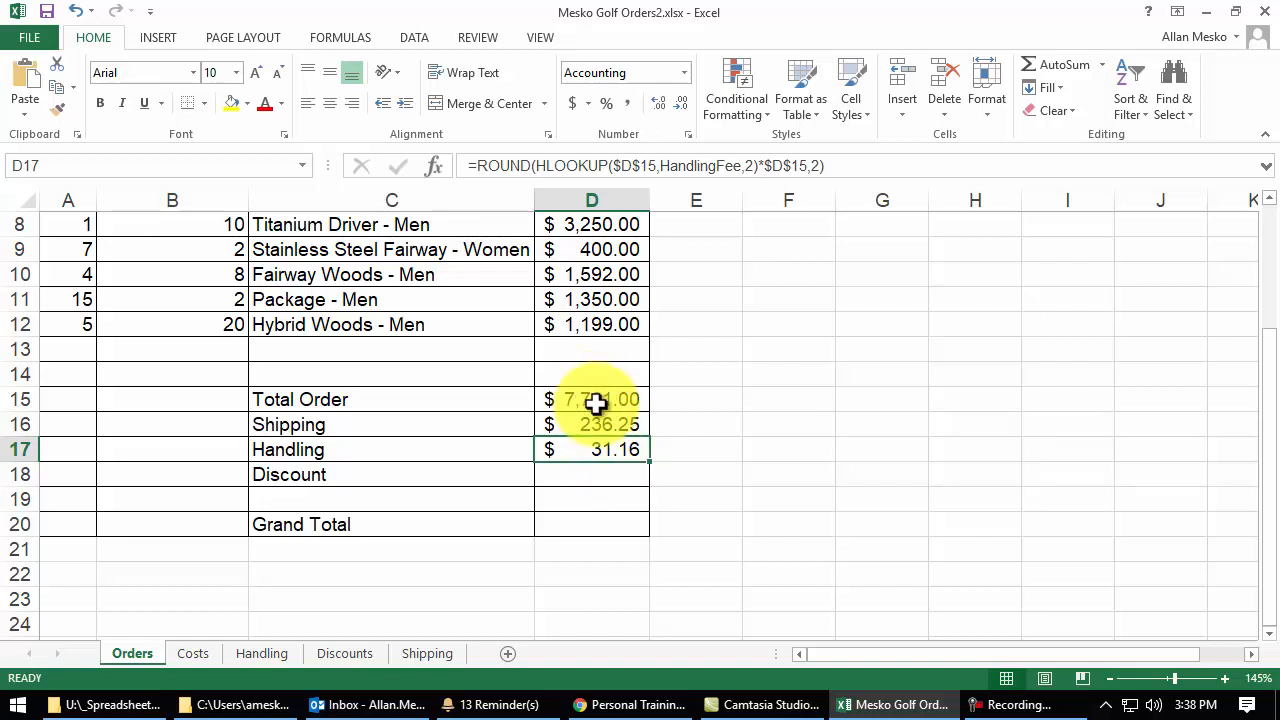
# Check the Maximum Handling Fee on the Handling sheet and wrap the D17 formula in MIN with 30 as the second argument
pyautogui.click(280, 658)
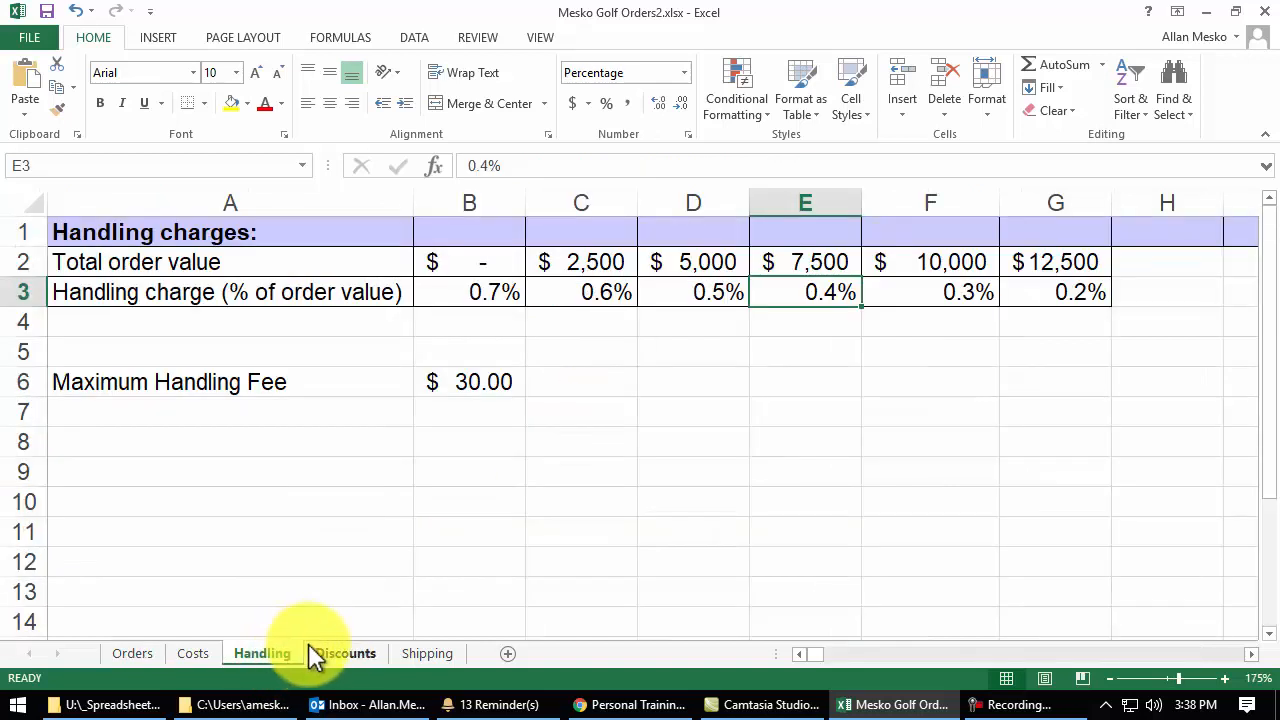
pyautogui.moveTo(190, 382); pyautogui.dragTo(454, 383)
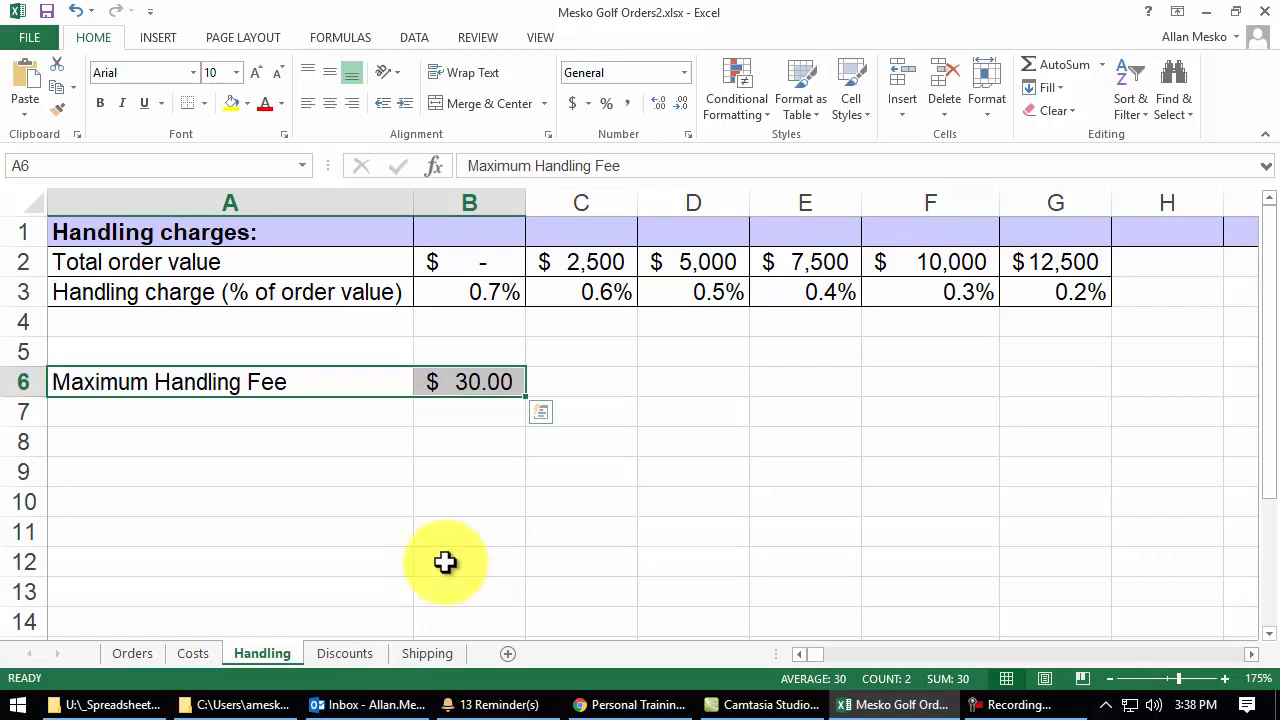
pyautogui.click(128, 655)
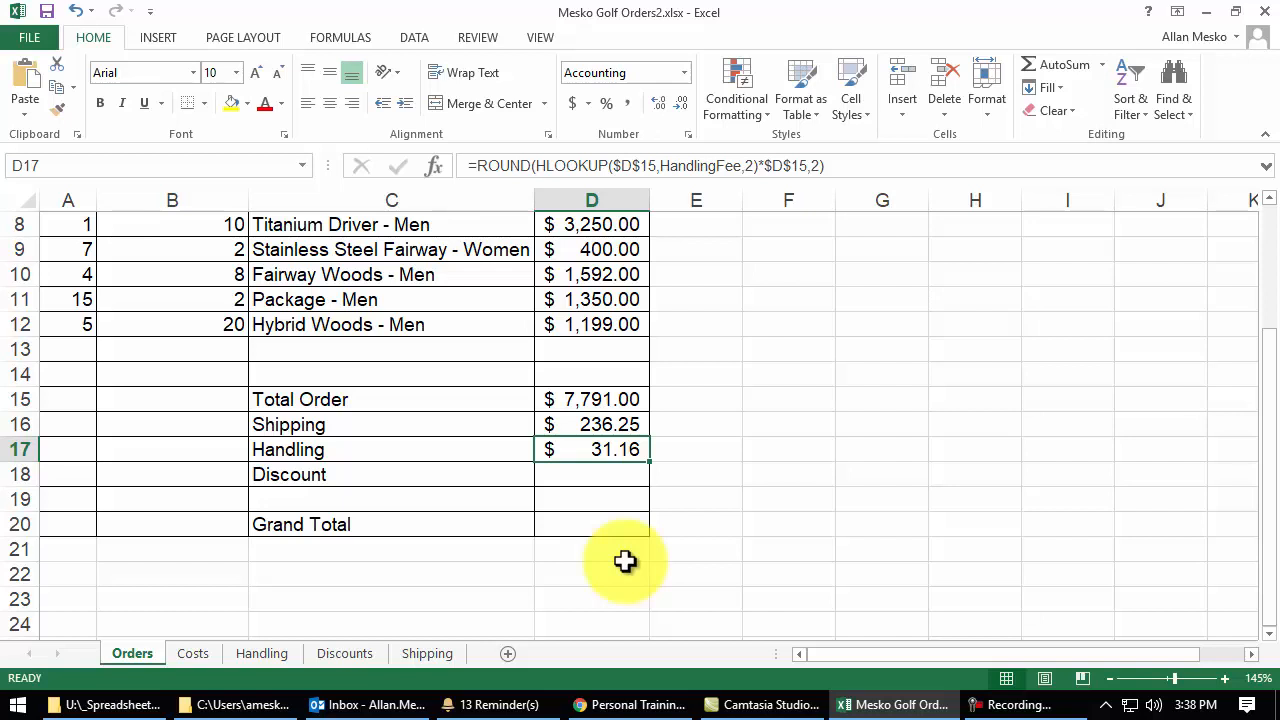
pyautogui.doubleClick(612, 452)
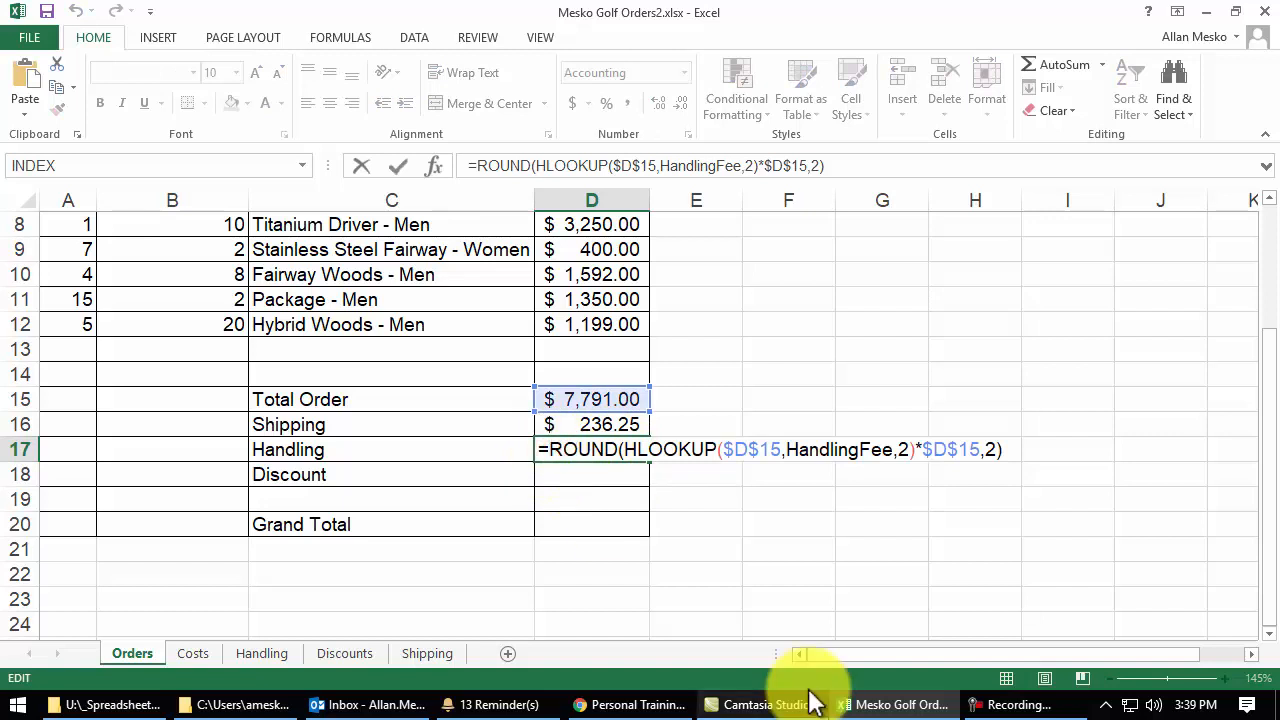
pyautogui.write('min(')
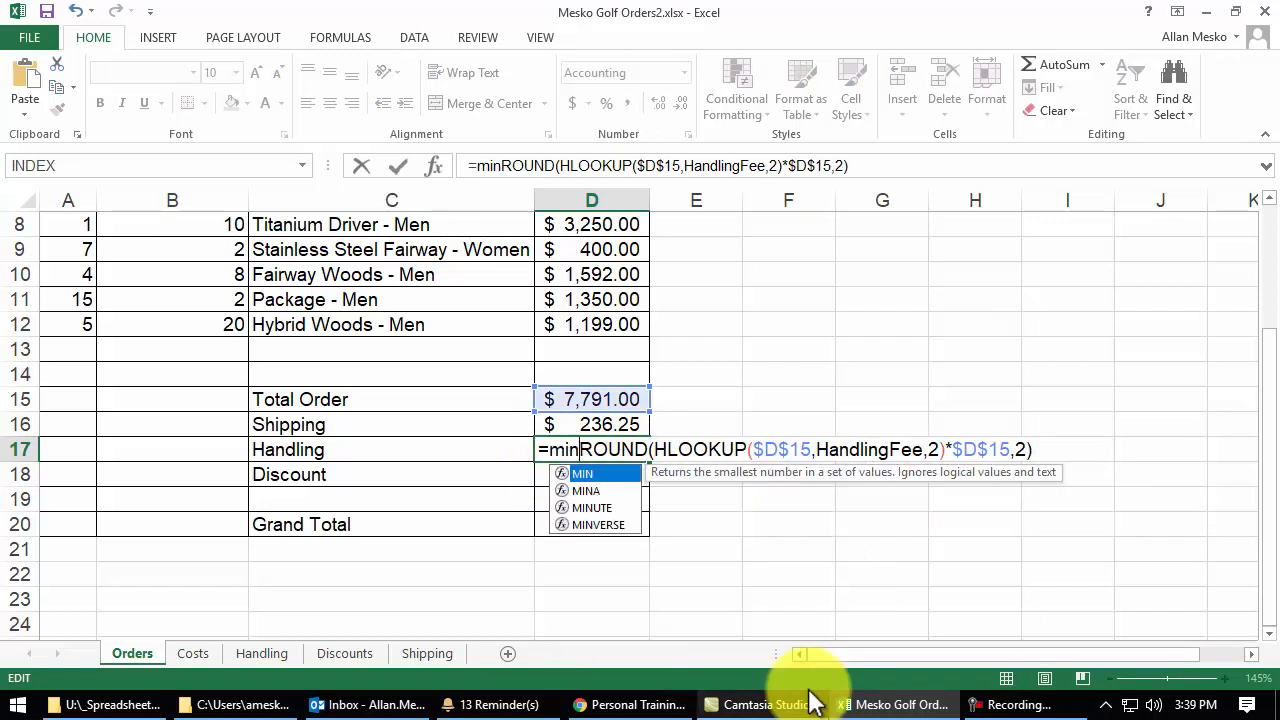
pyautogui.click(1064, 450)
pyautogui.write(',')
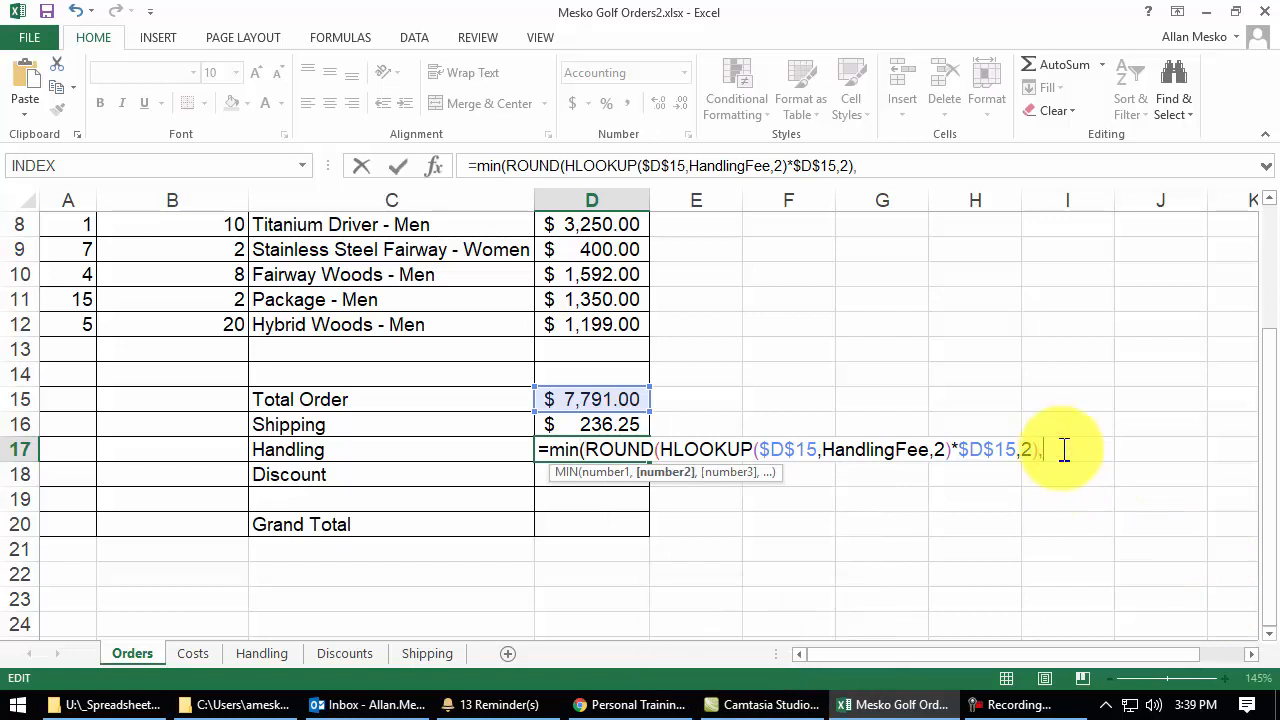
pyautogui.write('30')
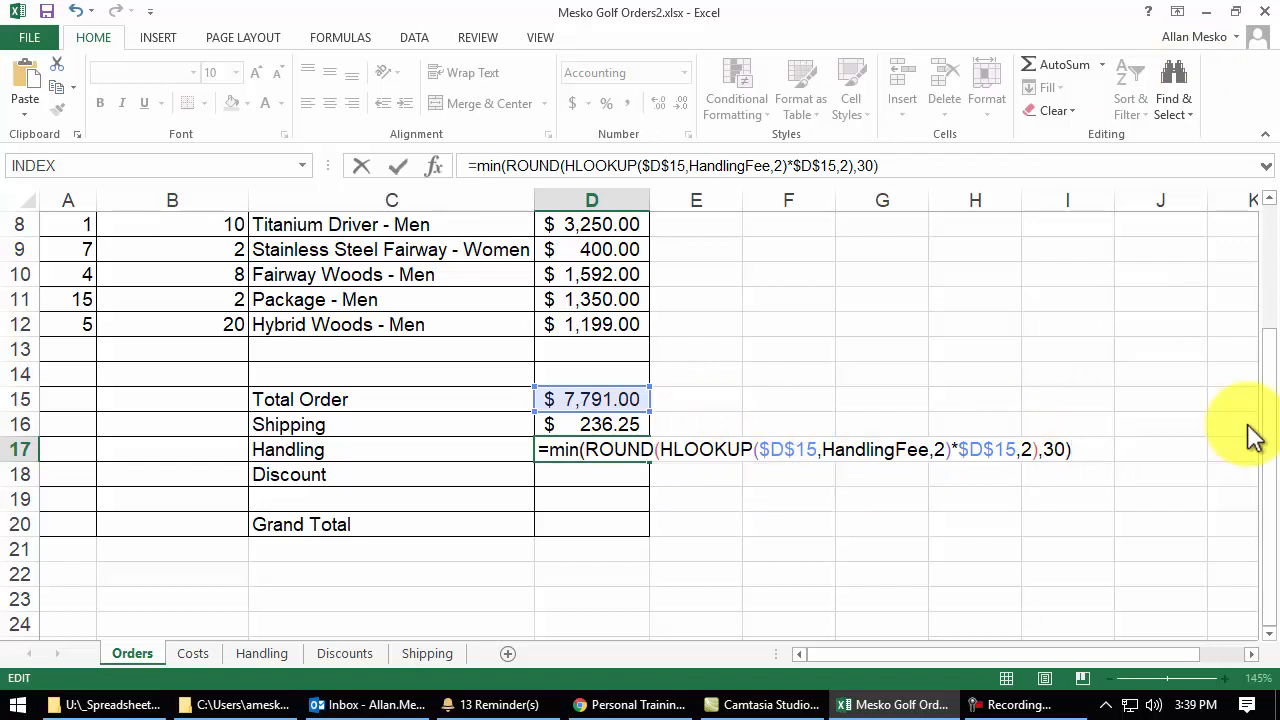
pyautogui.press('Return')
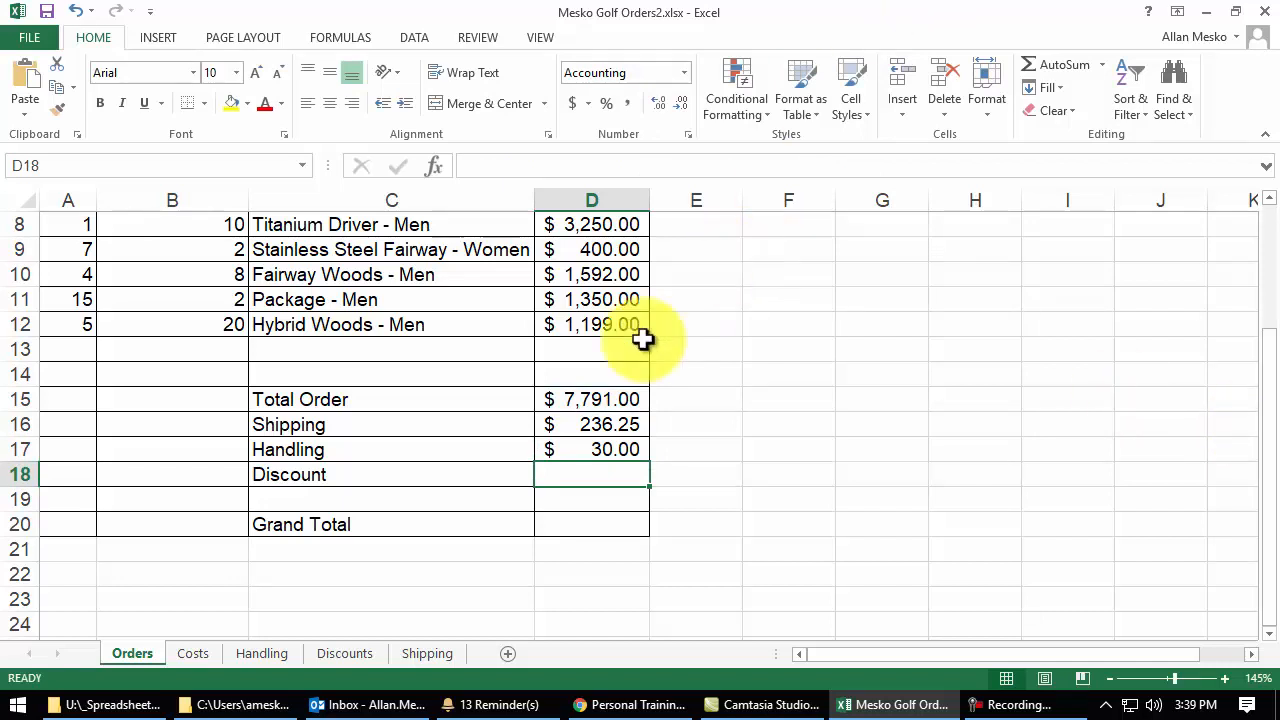
# Test the handling cap with a Hybrid Woods - Men quantity of 2 in B12 and restore the quantity to 20
pyautogui.click(230, 326)
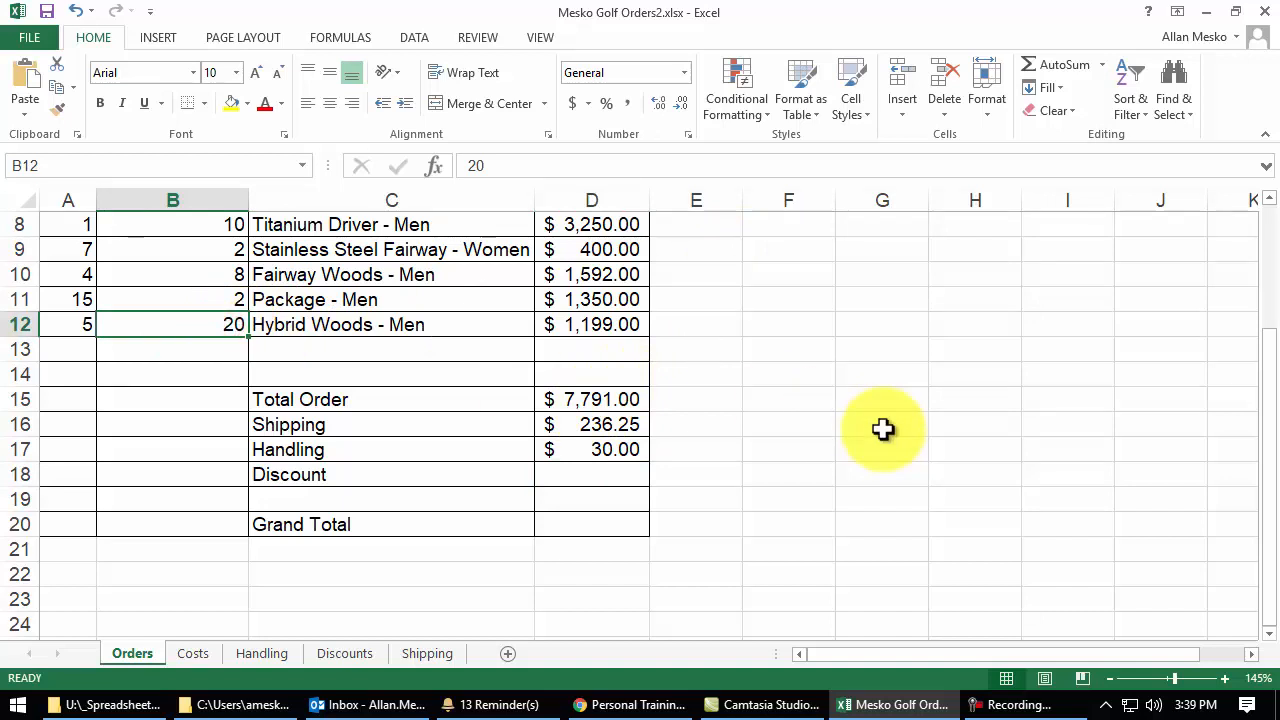
pyautogui.write('2')
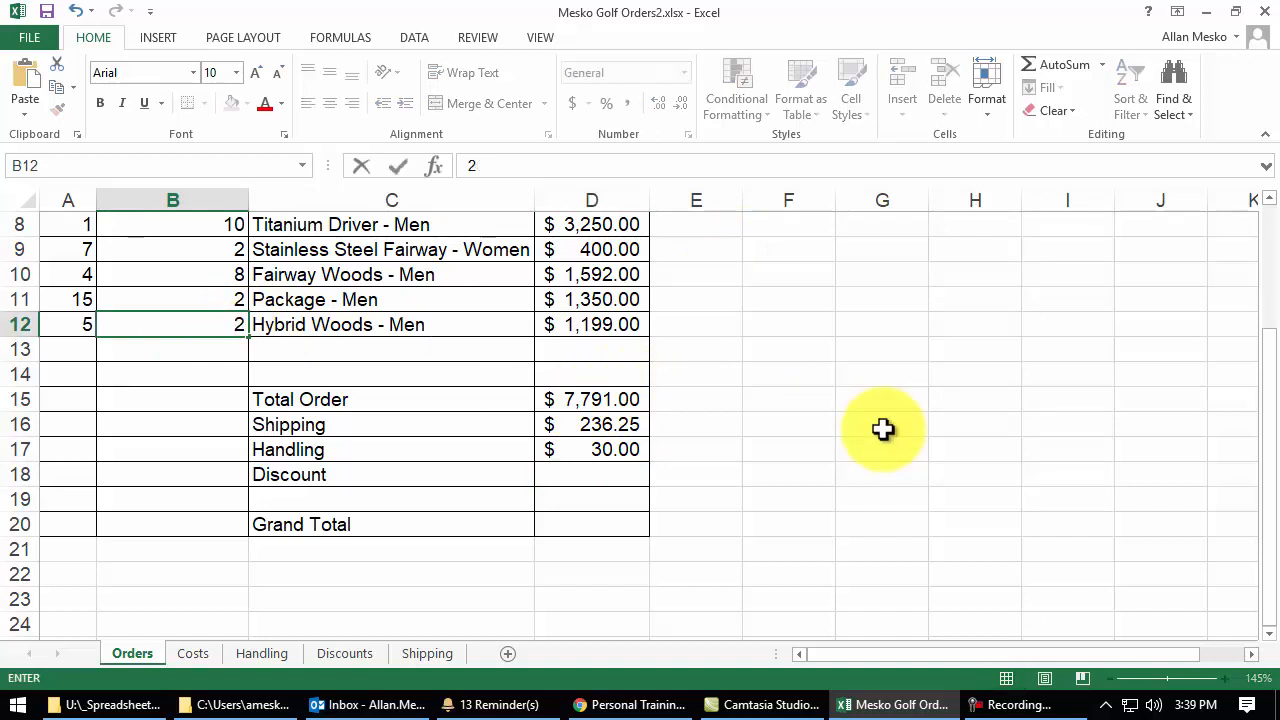
pyautogui.press('Return')
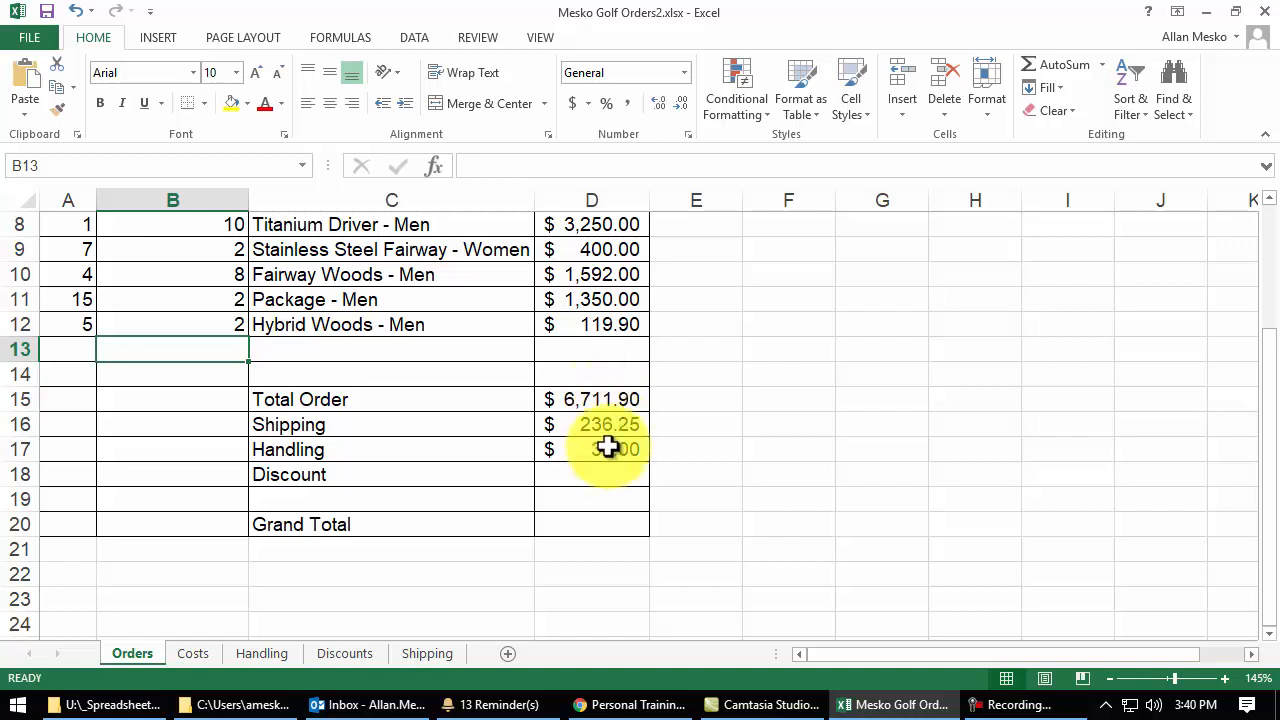
pyautogui.click(232, 327)
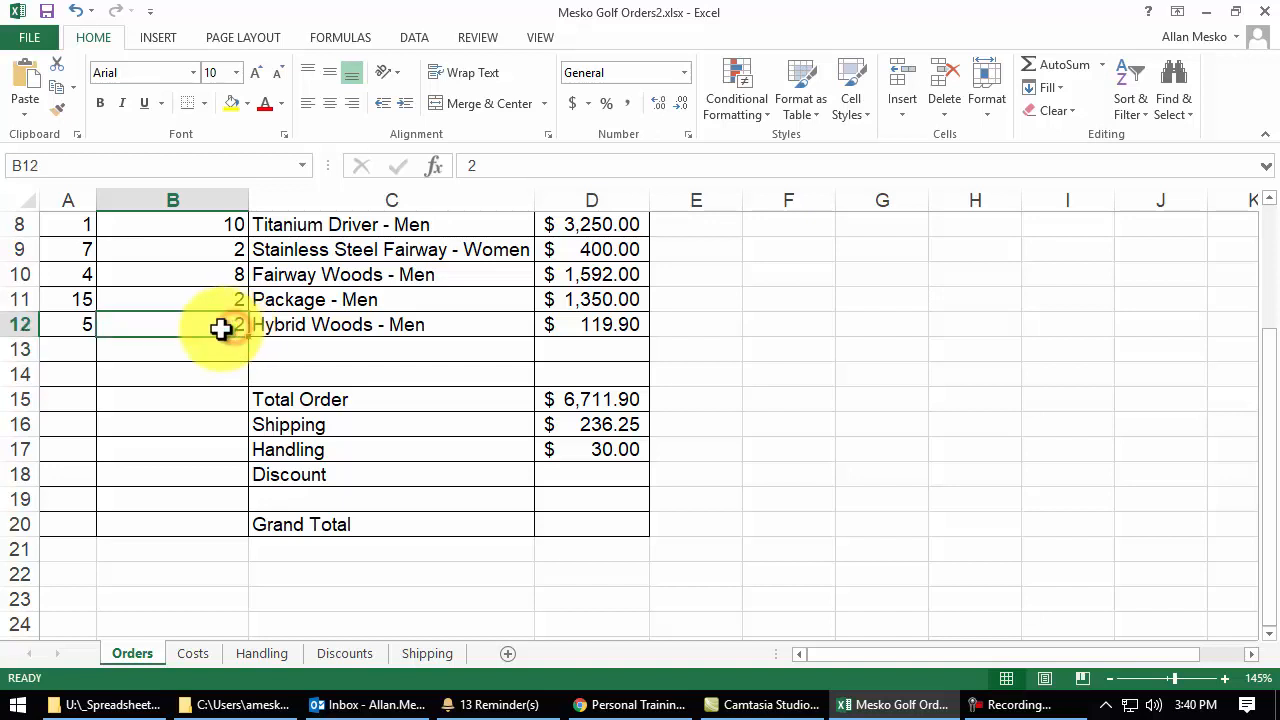
pyautogui.write('10')
pyautogui.press('Return')
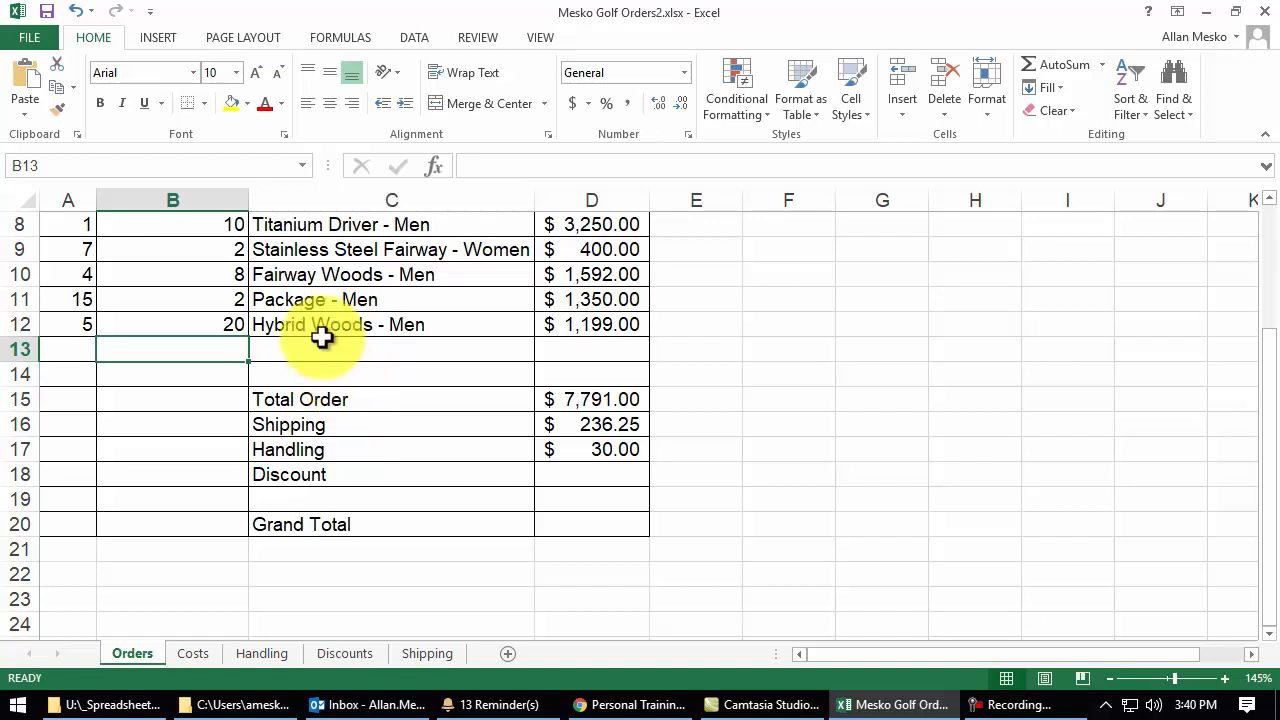
# Test the handling charge with Titanium Driver - Men quantities of 1 and 0 in B8 and restore the quantity to 10
pyautogui.click(217, 222)
pyautogui.write('1')
pyautogui.press('Return')
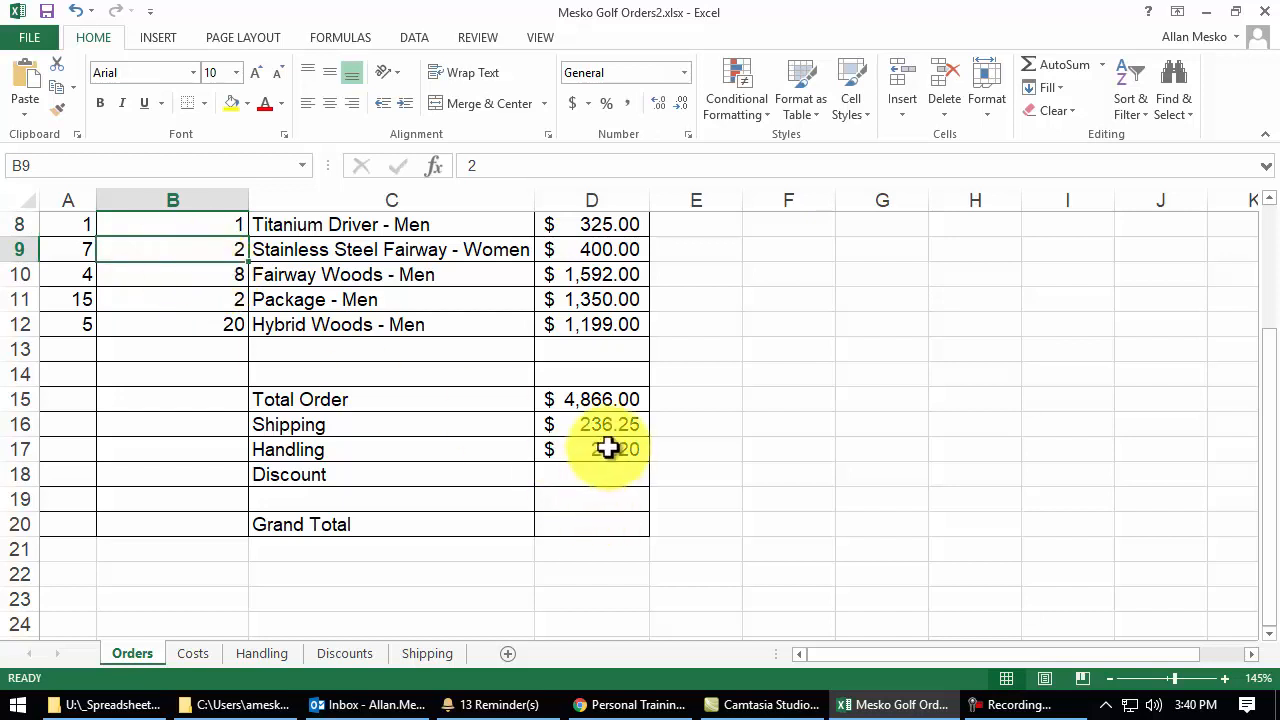
pyautogui.click(229, 224)
pyautogui.write('0')
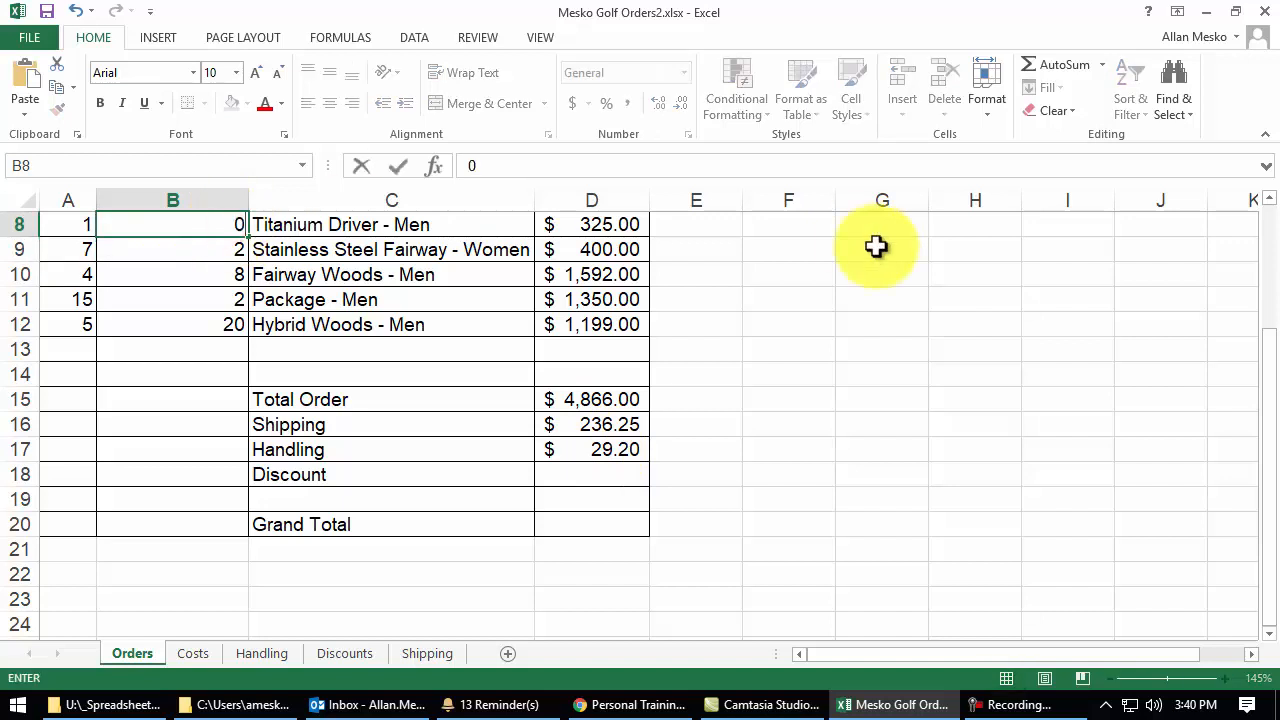
pyautogui.press('Return')
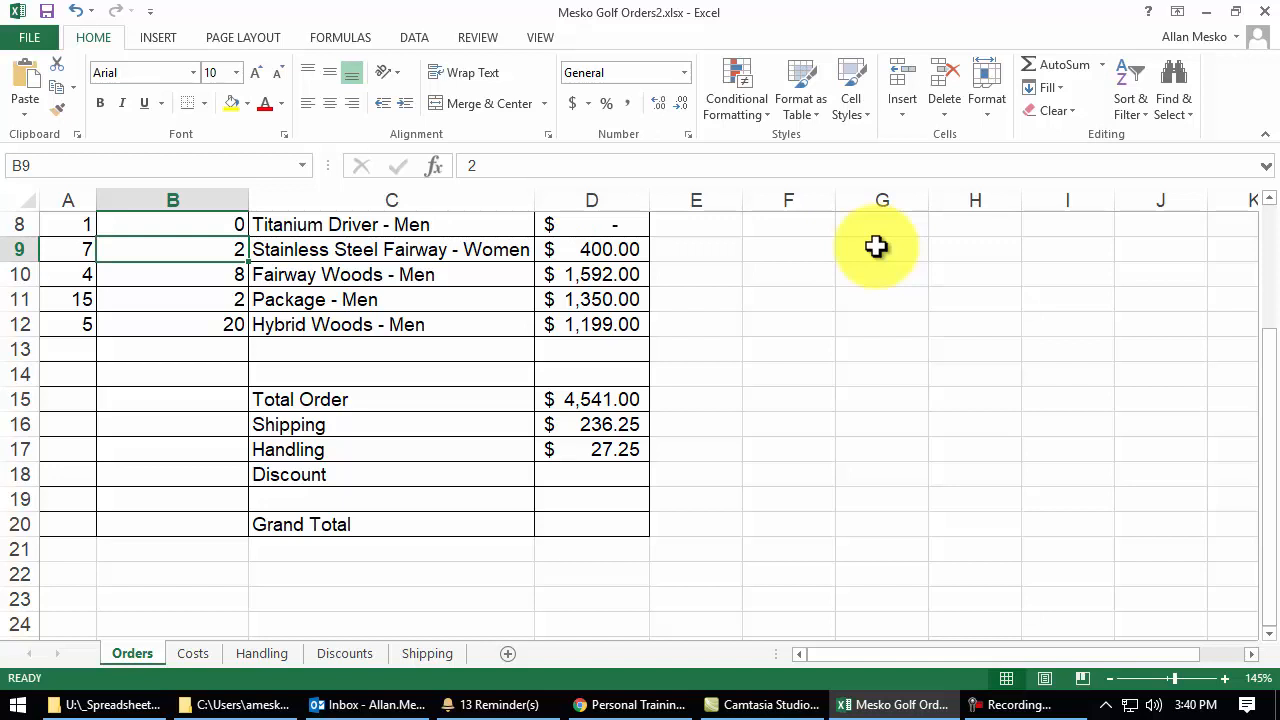
pyautogui.press('Up')
pyautogui.write('10')
pyautogui.press('Return')
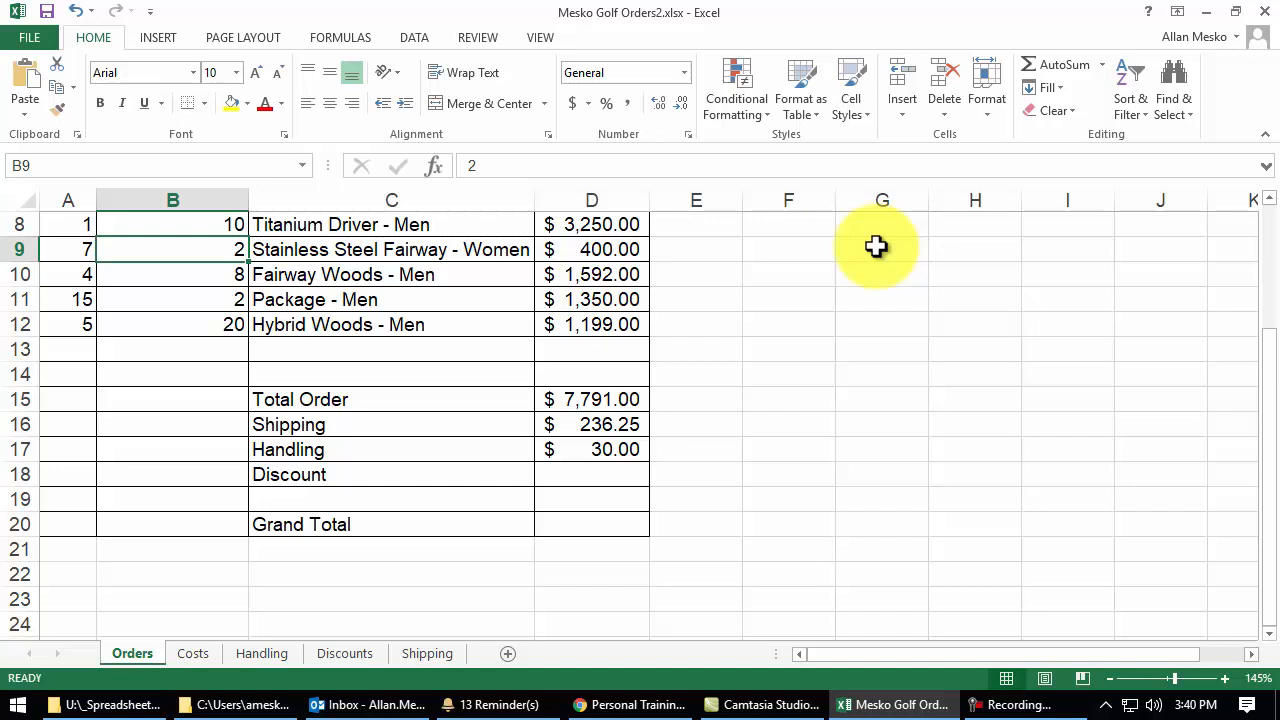
# Review the capped handling formula in D17 and the Total Order sum in D15 that the empty Discount cell depends on
pyautogui.doubleClick(626, 454)
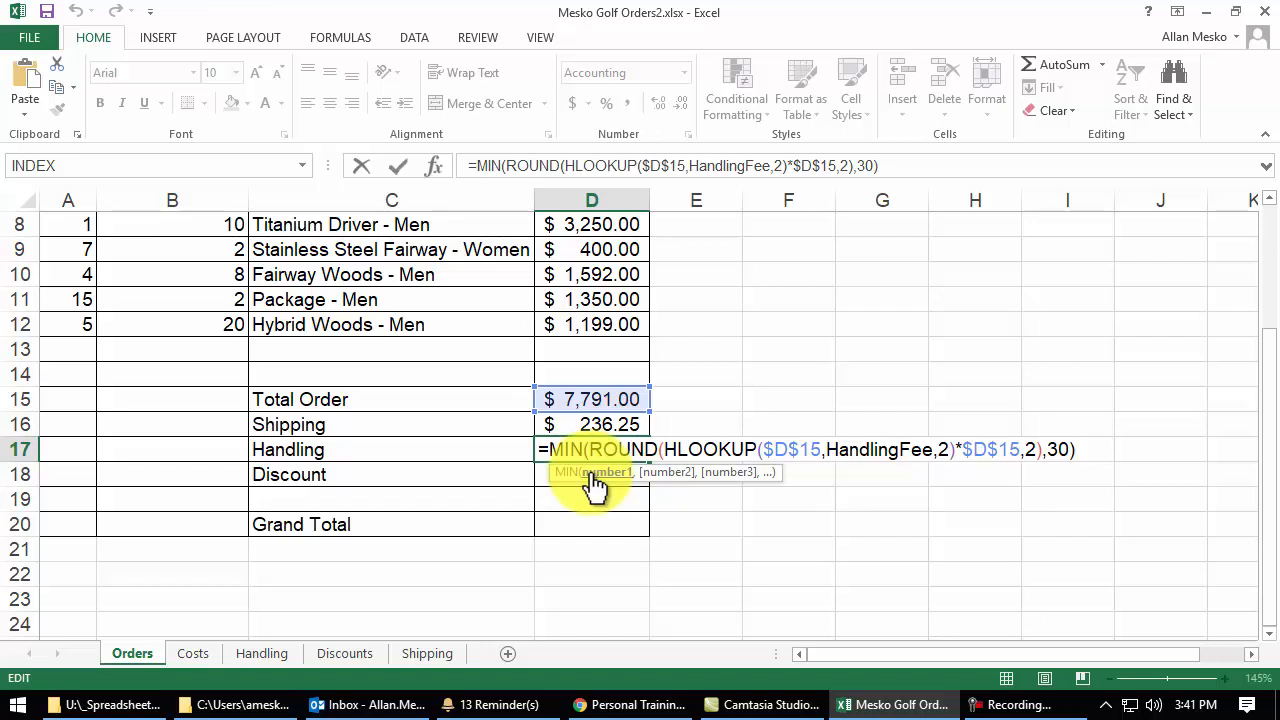
pyautogui.hotkey('ctrl', 'Return')
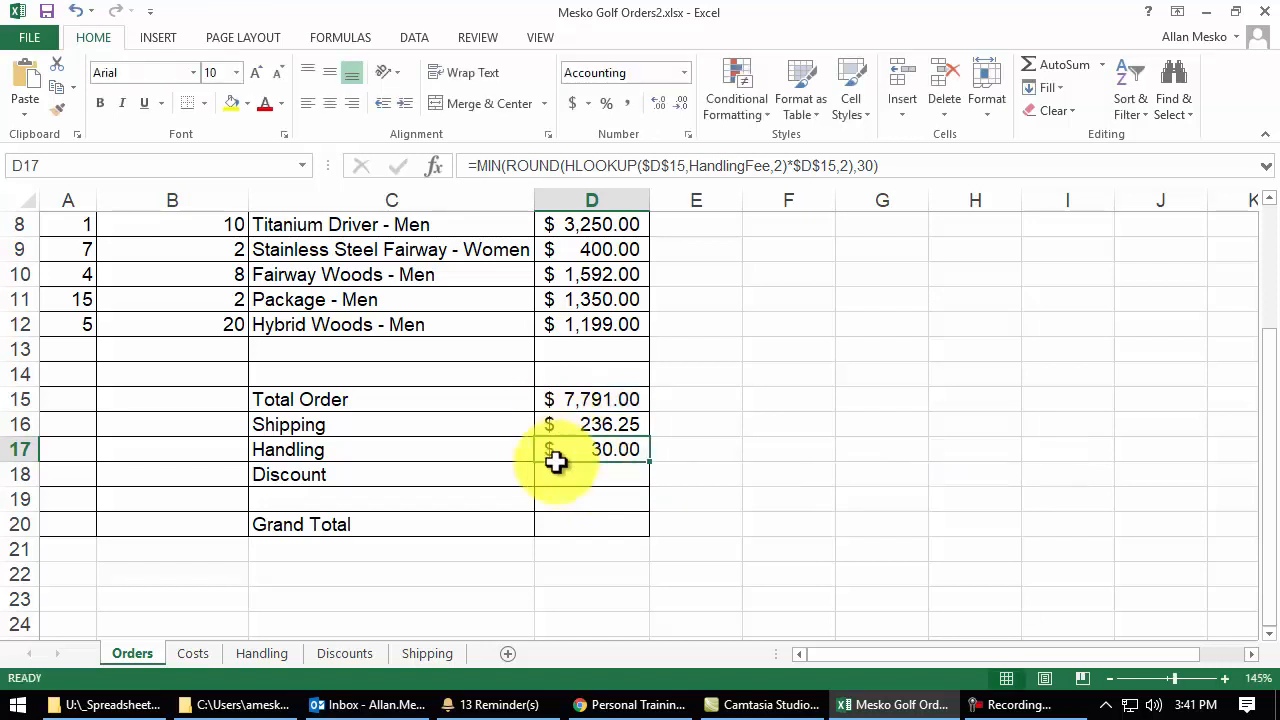
pyautogui.click(627, 490)
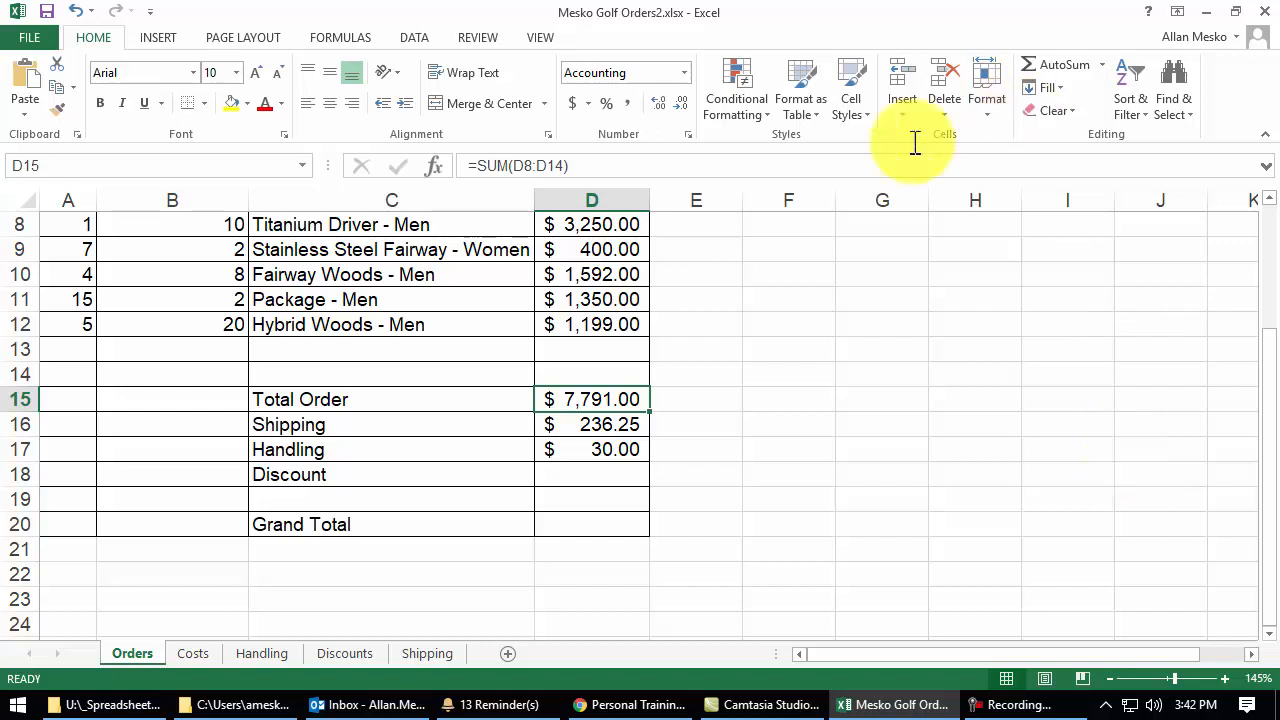
pyautogui.click(611, 472)
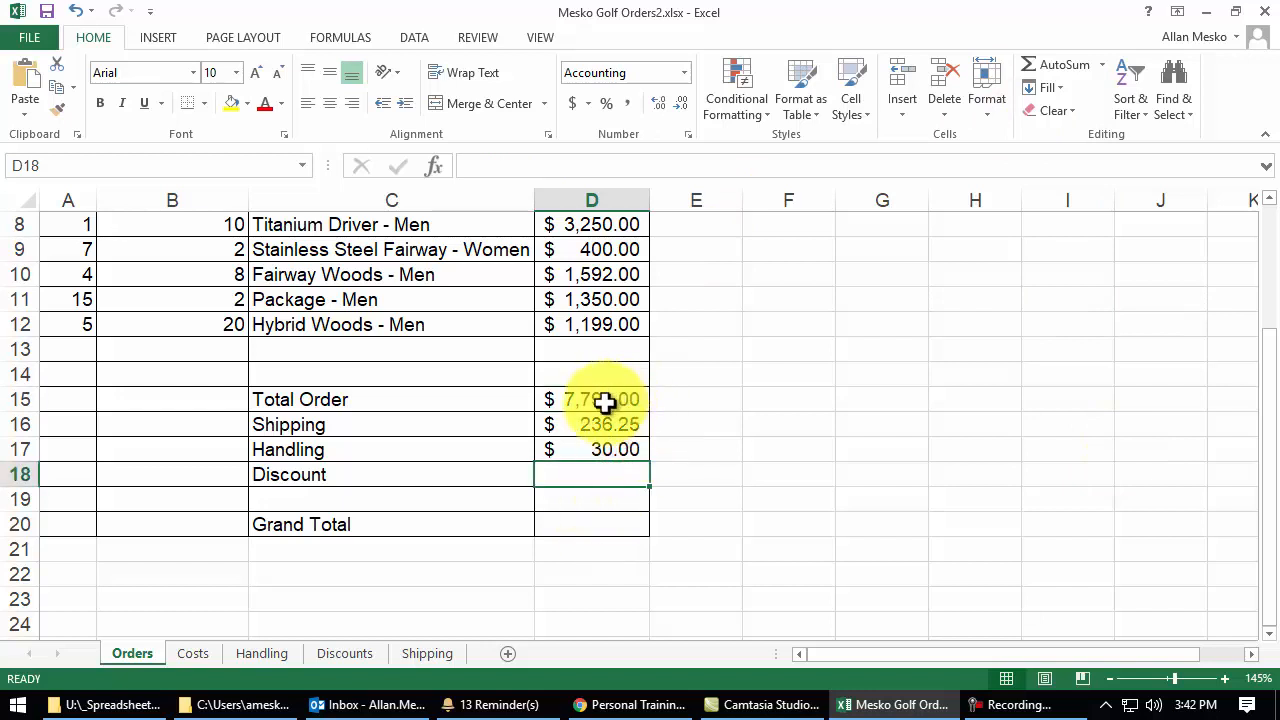
pyautogui.click(610, 402)
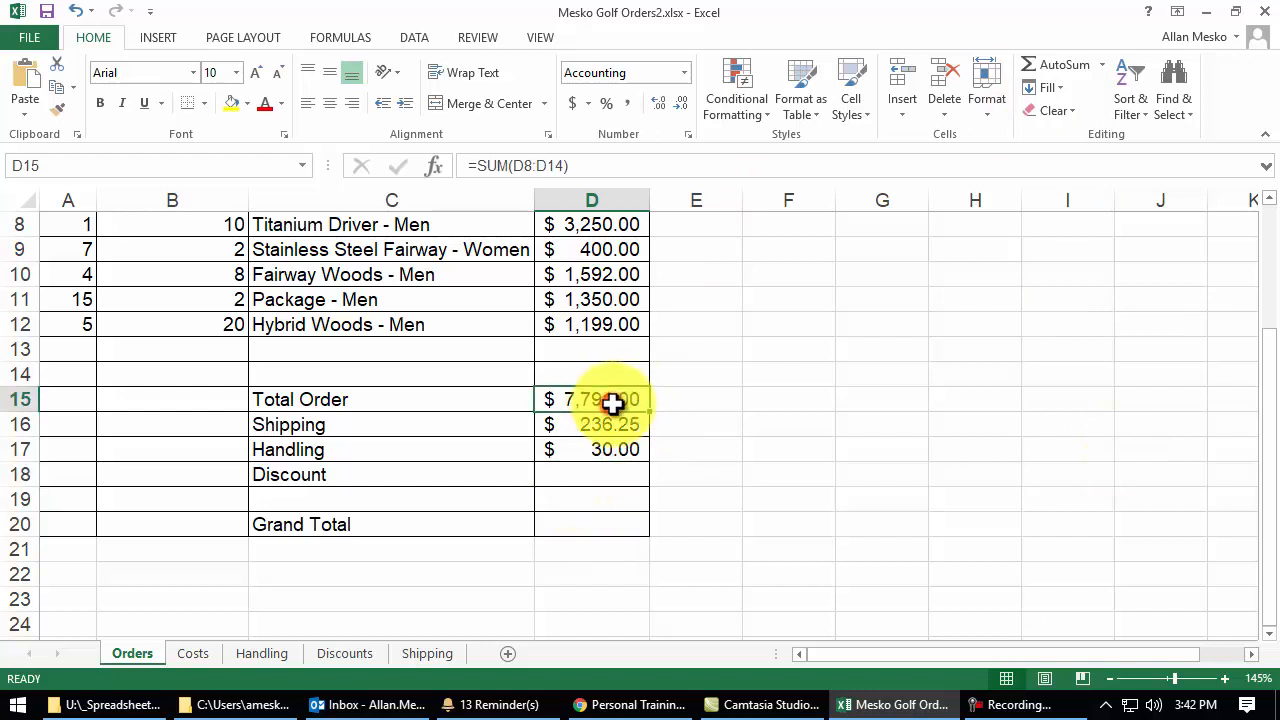
pyautogui.click(602, 474)
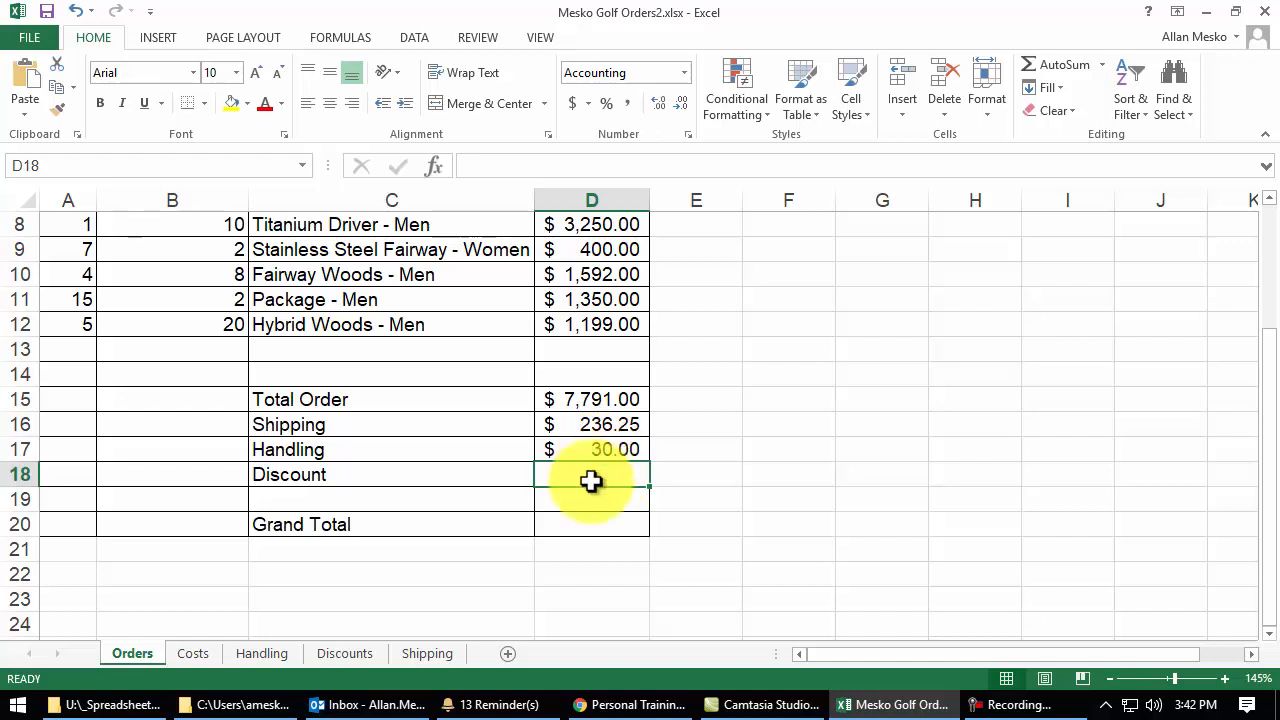
# Examine the Total Order Value range B2:B5 and the Discount range A2:A5 on the Discounts sheet
pyautogui.click(349, 648)
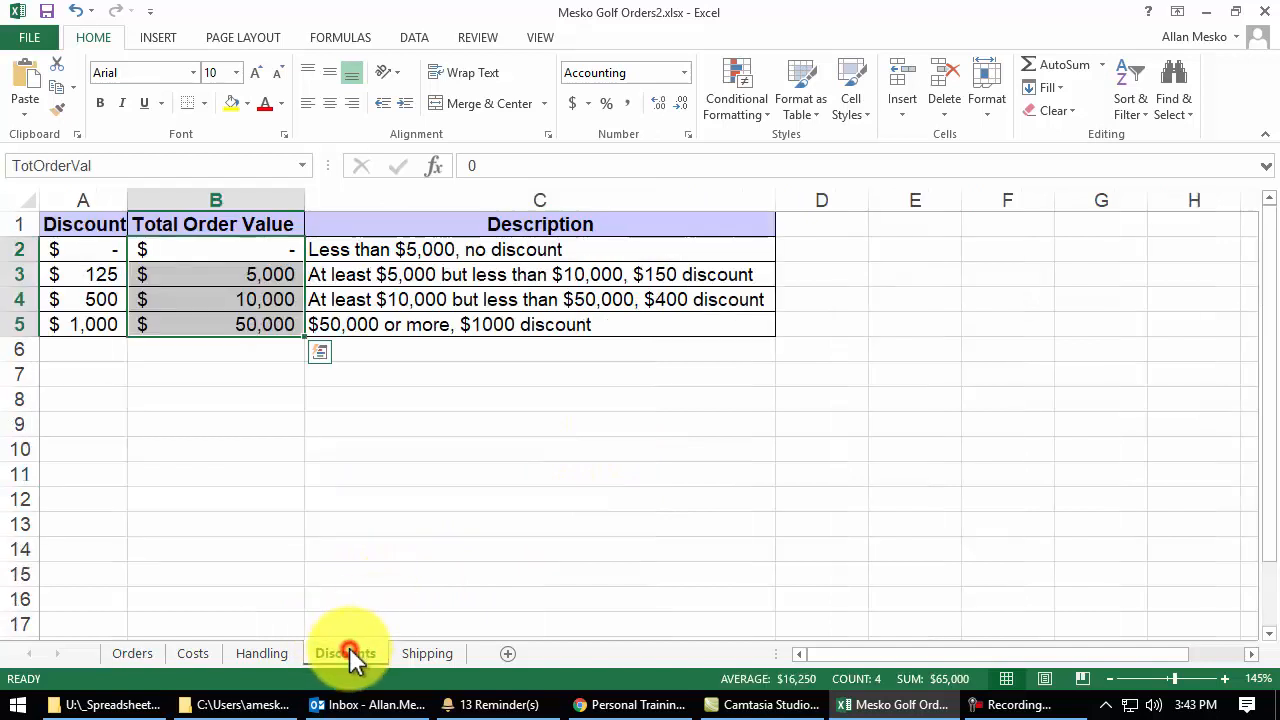
pyautogui.click(240, 441)
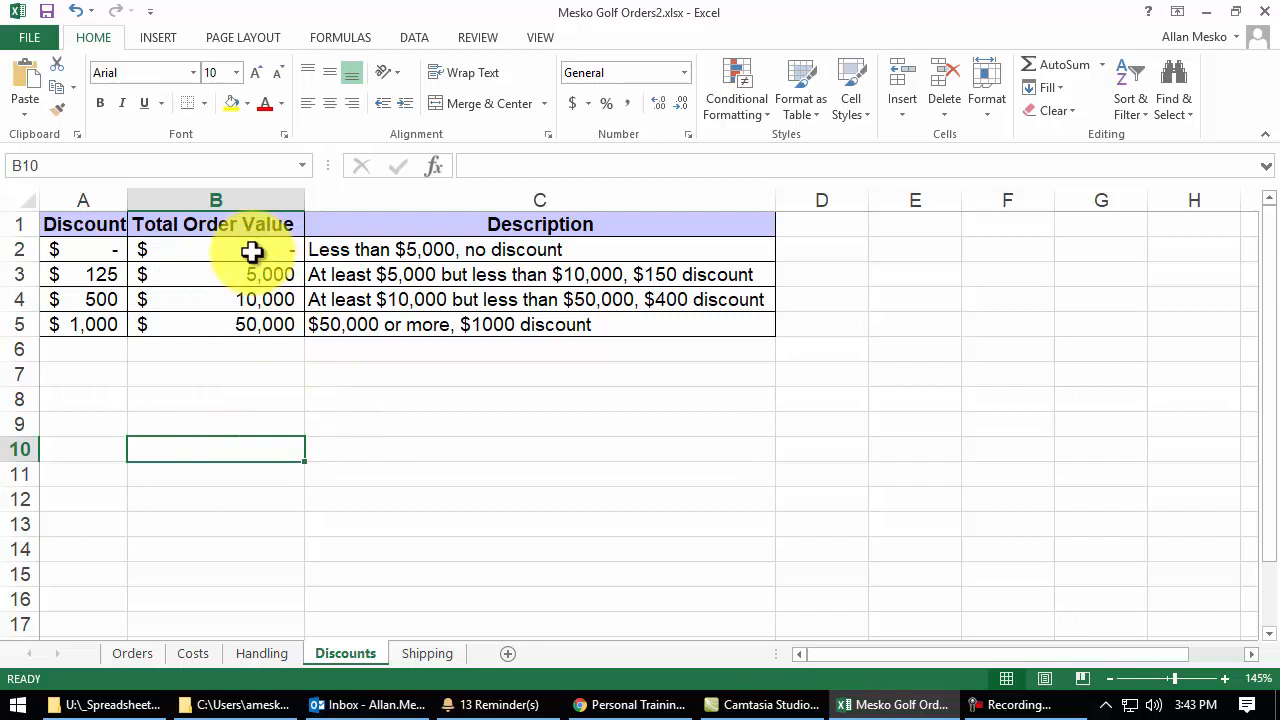
pyautogui.moveTo(251, 251); pyautogui.dragTo(244, 323)
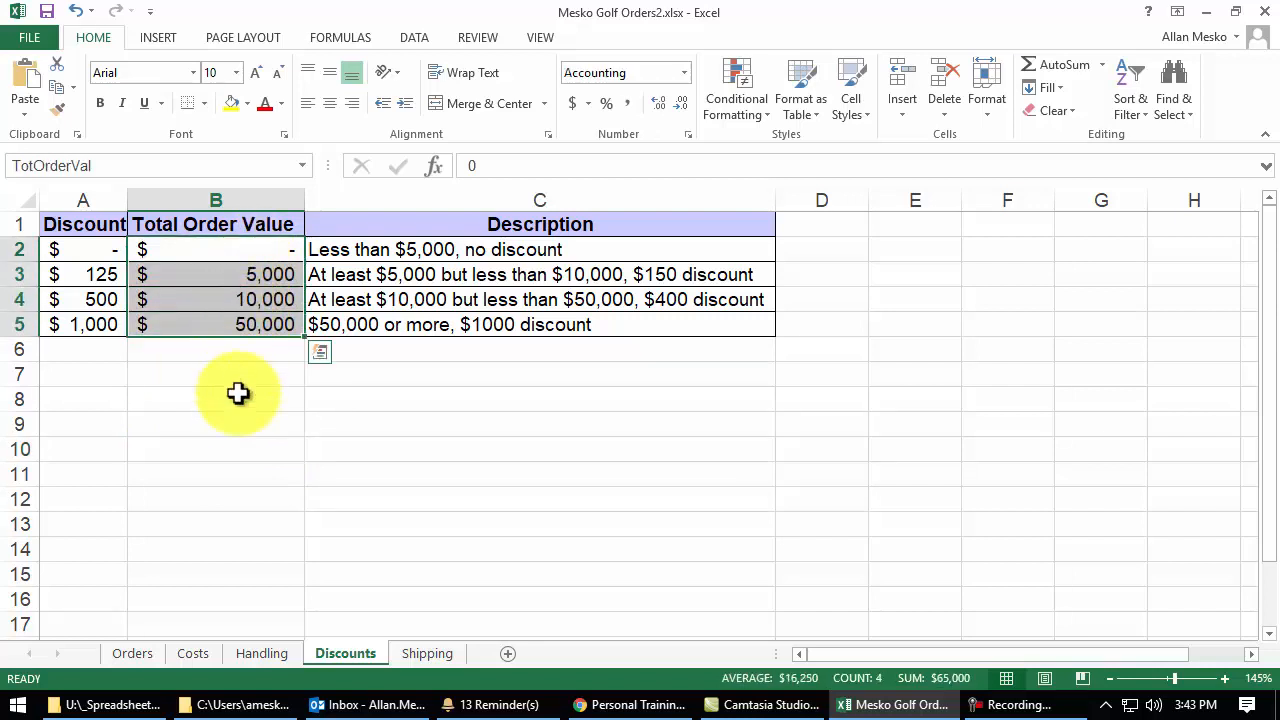
pyautogui.moveTo(229, 249); pyautogui.dragTo(230, 324)
pyautogui.moveTo(84, 252); pyautogui.dragTo(93, 333)
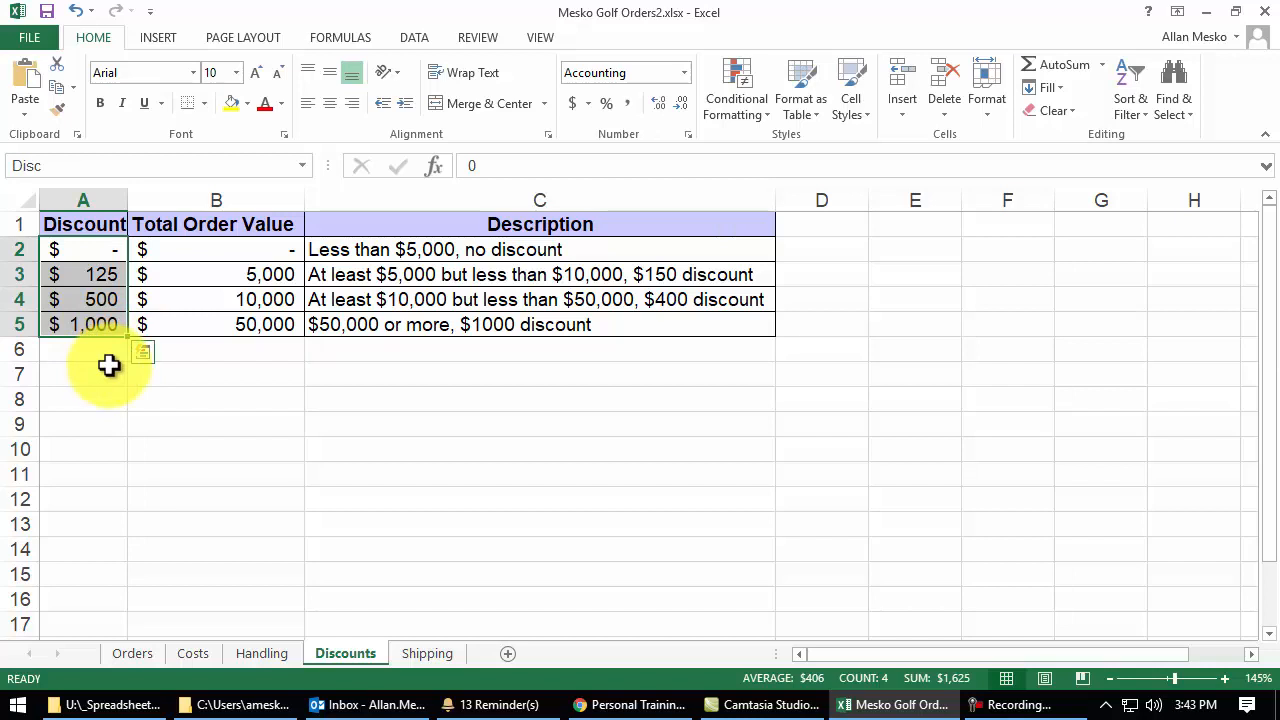
pyautogui.moveTo(223, 257); pyautogui.dragTo(108, 331)
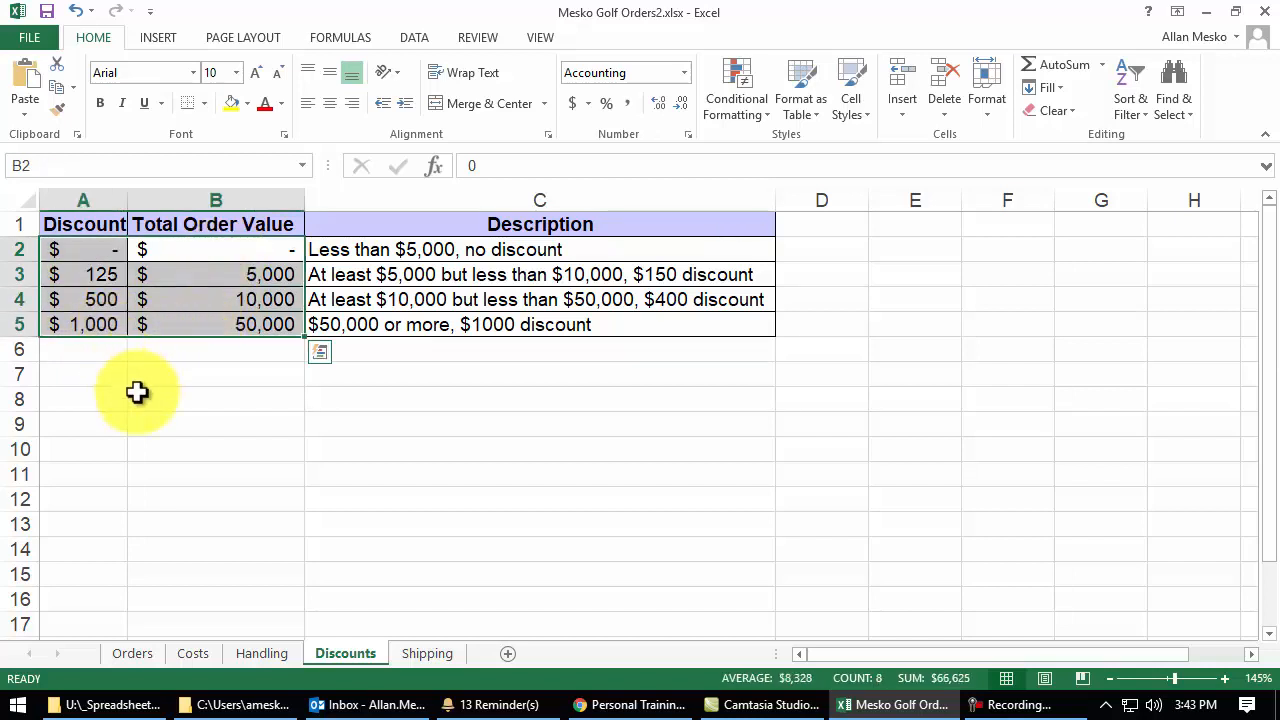
pyautogui.click(242, 248)
pyautogui.moveTo(242, 248); pyautogui.dragTo(249, 323)
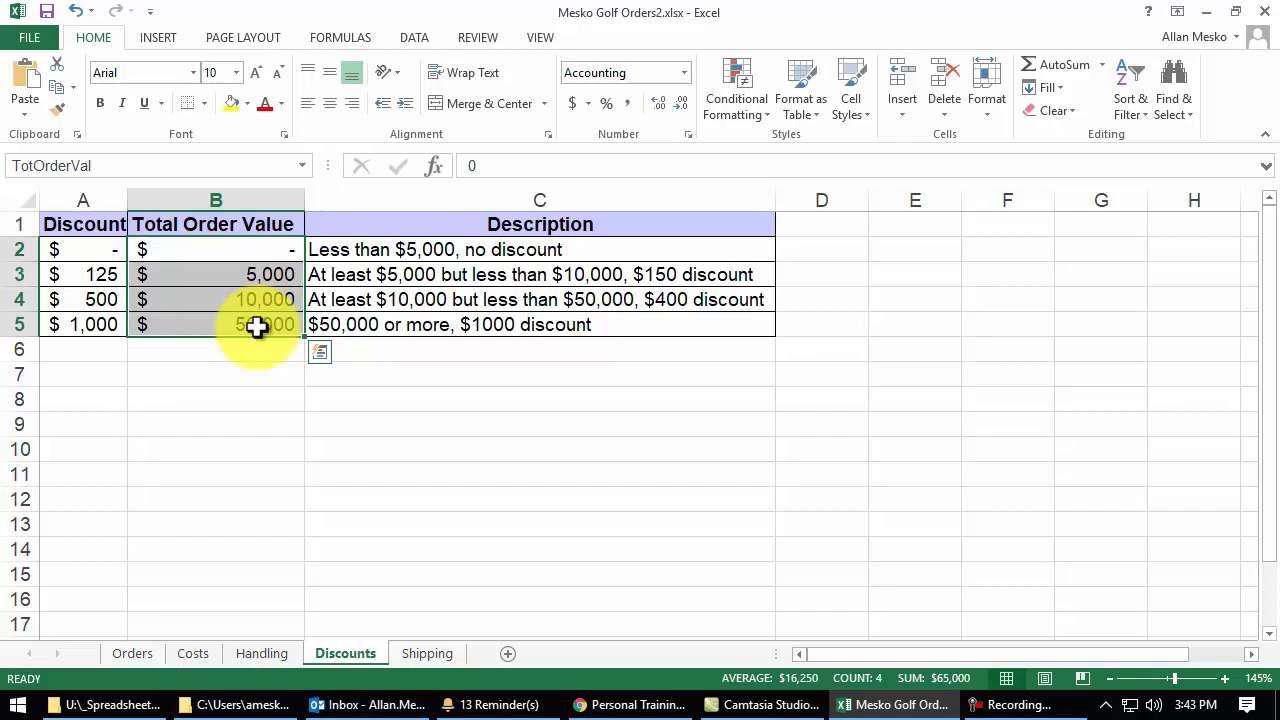
pyautogui.moveTo(237, 249); pyautogui.dragTo(243, 338)
pyautogui.moveTo(97, 258); pyautogui.dragTo(112, 400)
pyautogui.click(237, 423)
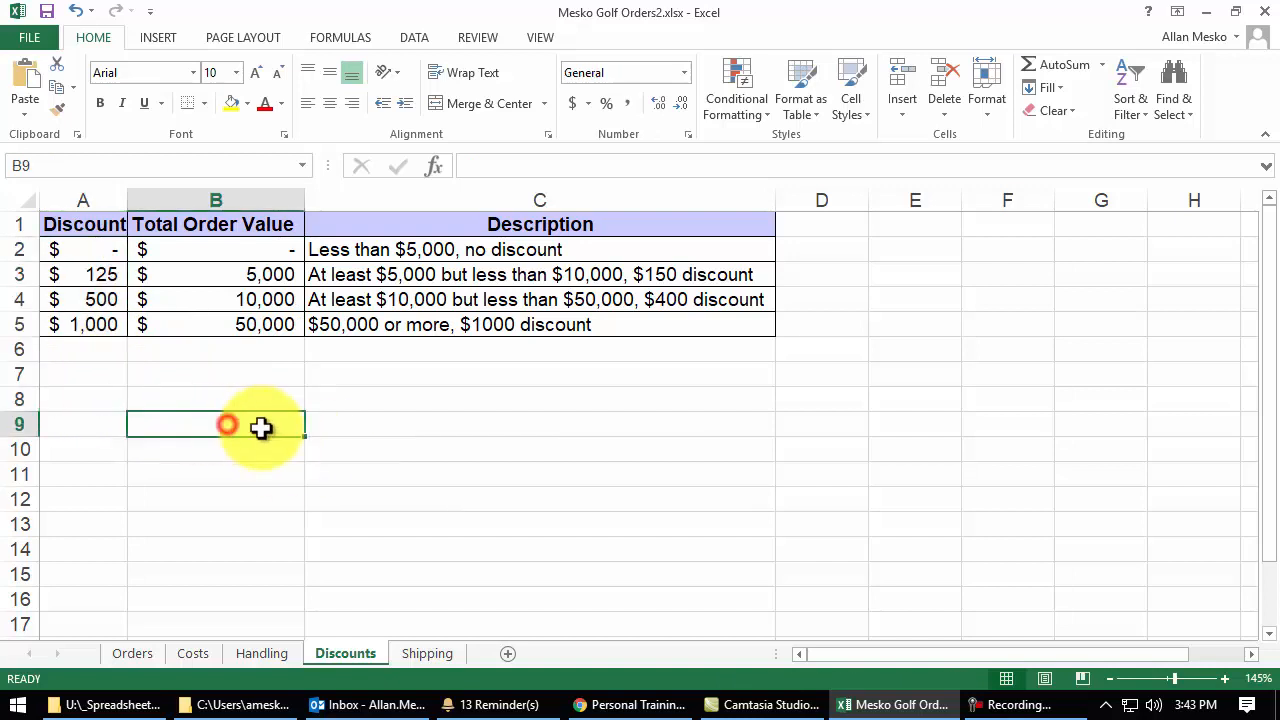
pyautogui.moveTo(269, 246); pyautogui.dragTo(271, 325)
pyautogui.moveTo(100, 258); pyautogui.dragTo(100, 326)
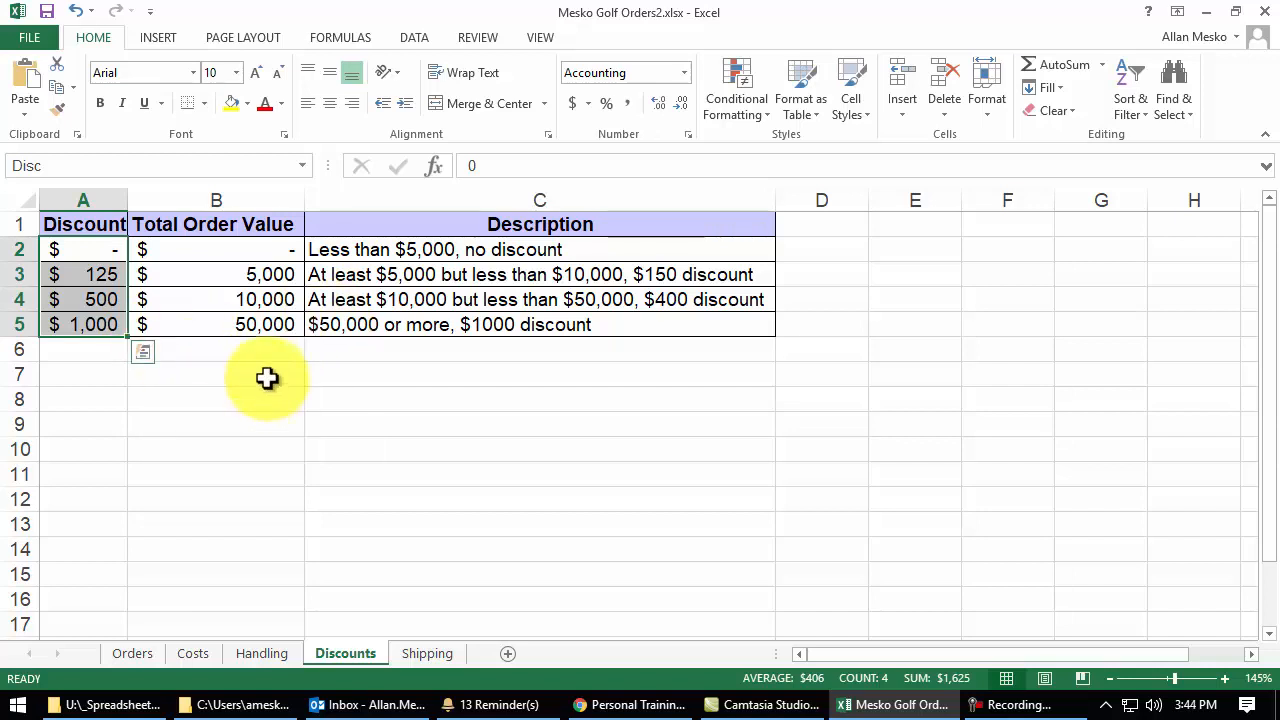
pyautogui.click(267, 376)
# Start a LOOKUP formula in Discount cell D18 of the Orders sheet with absolute reference $D$15 as the lookup value
pyautogui.click(157, 651)
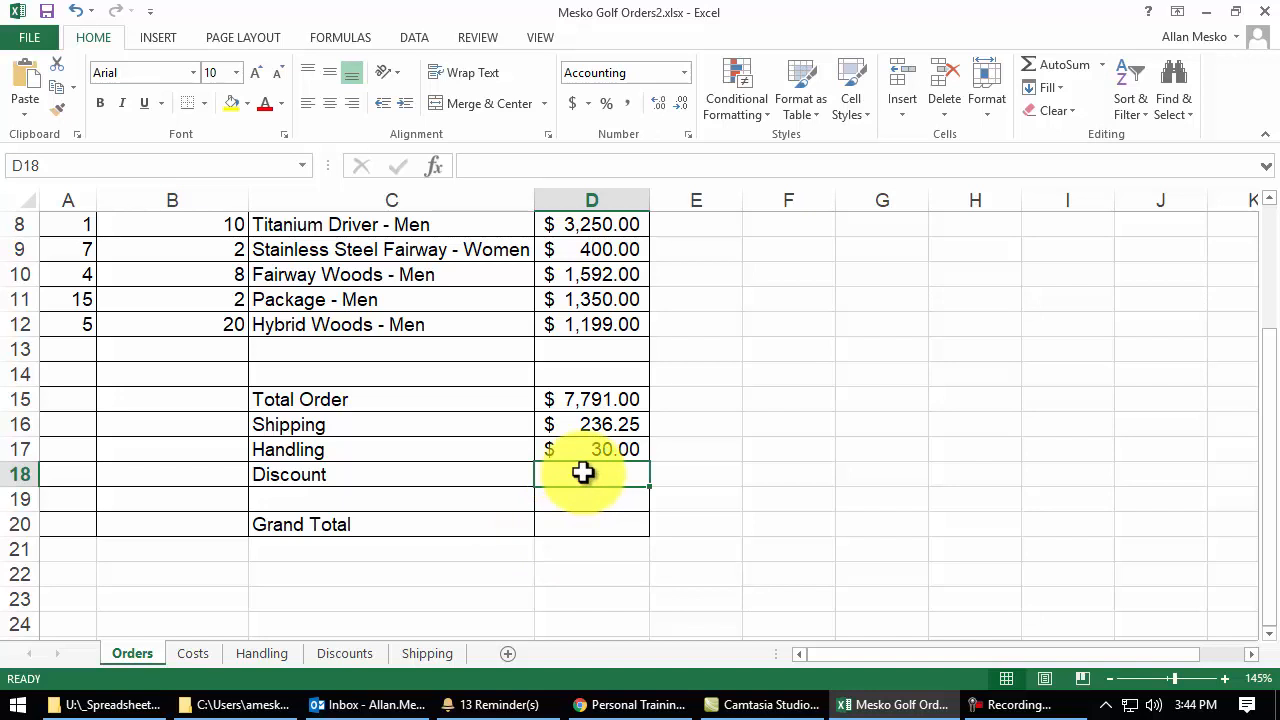
pyautogui.doubleClick(583, 473)
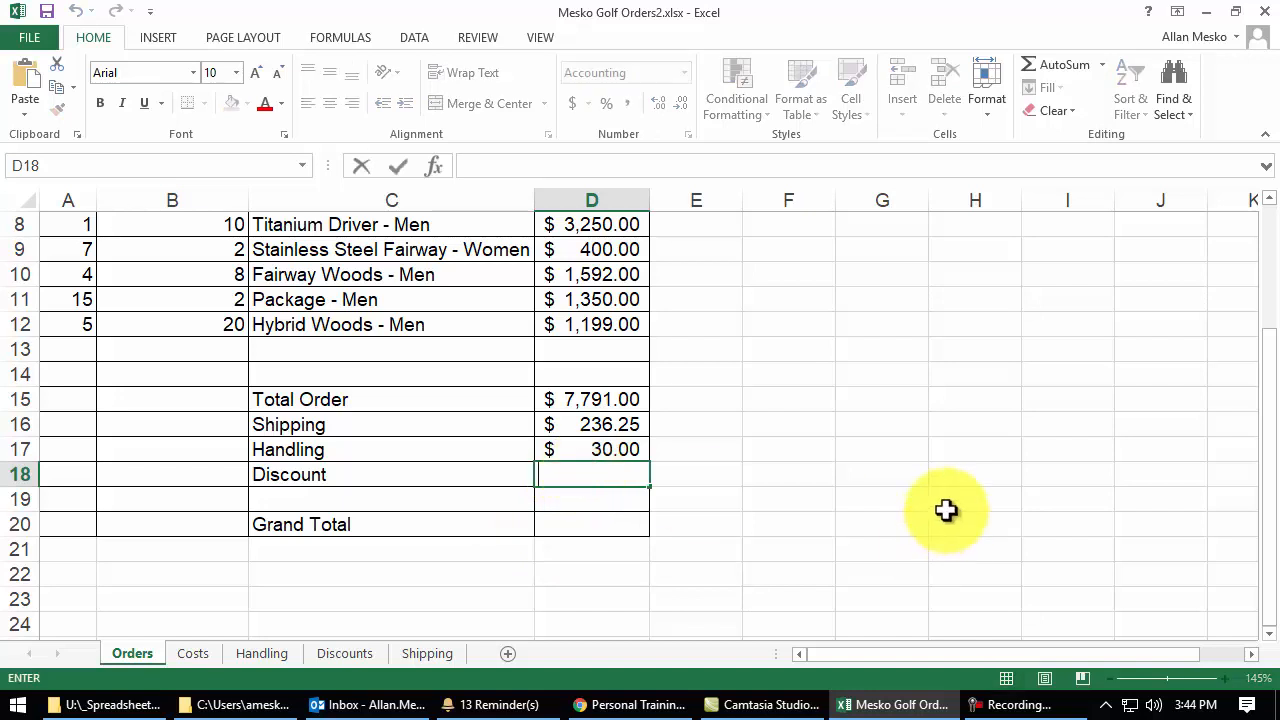
pyautogui.write('=')
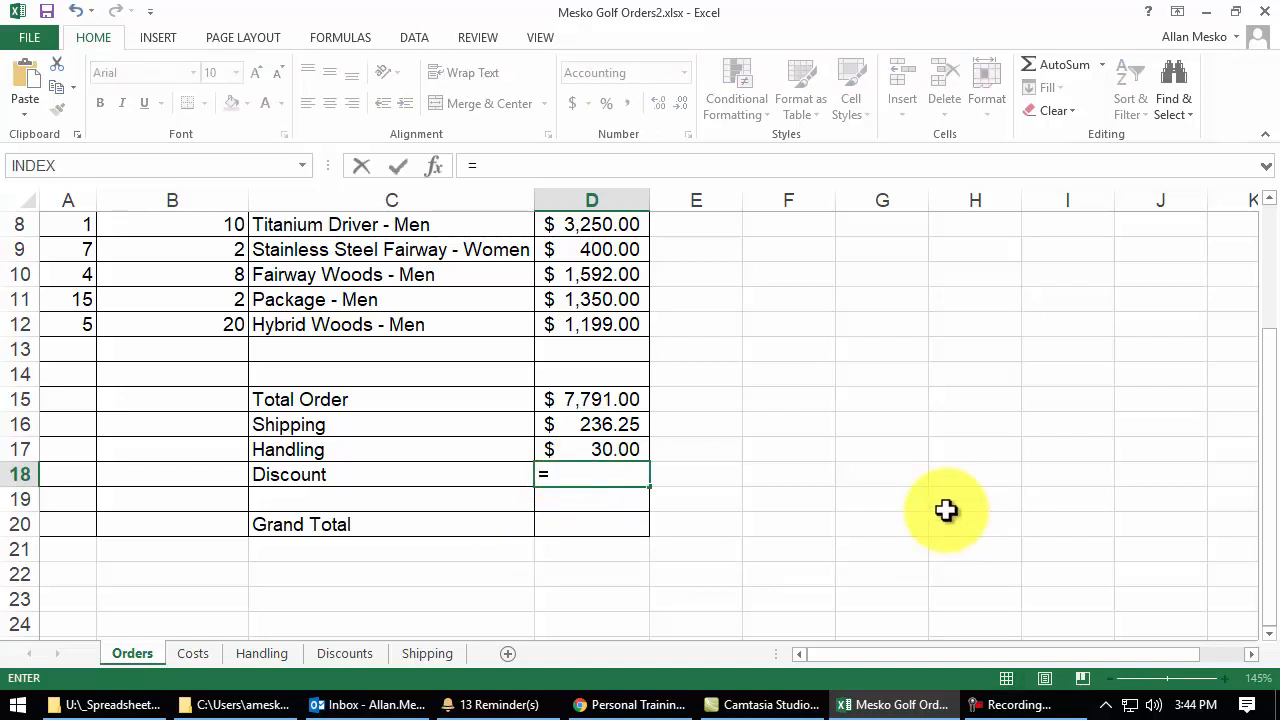
pyautogui.write('lookup(')
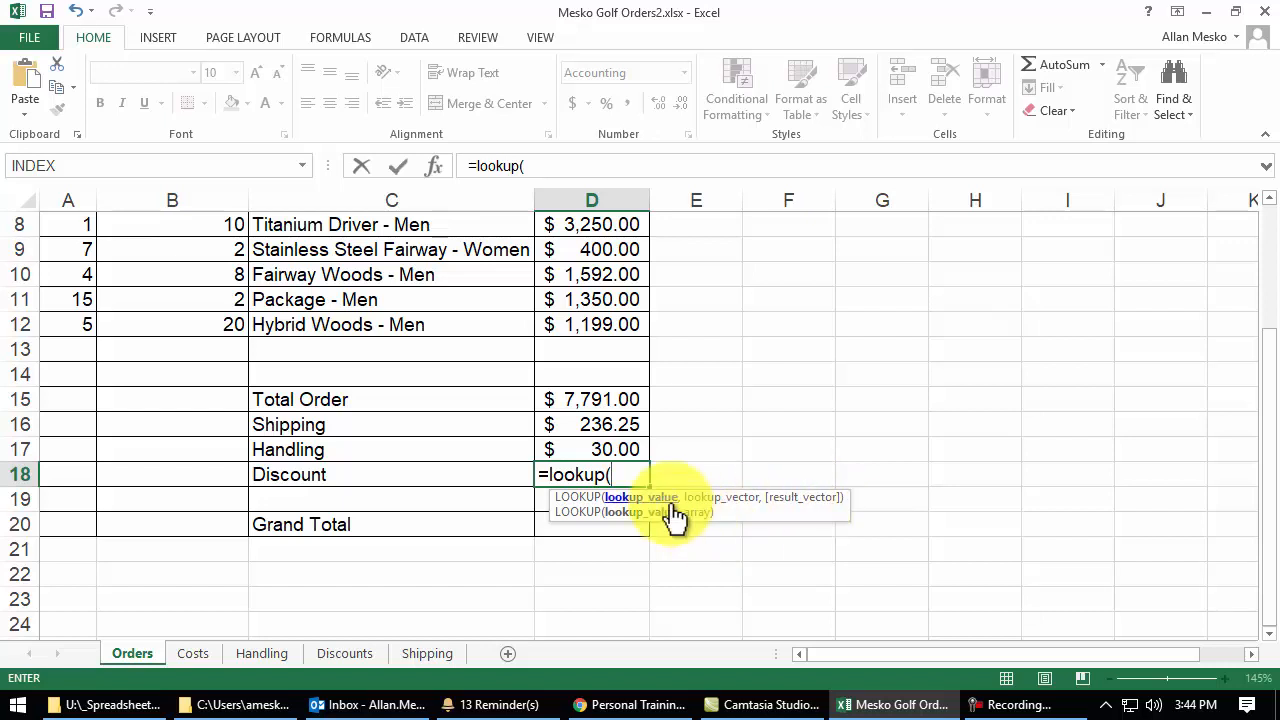
pyautogui.click(608, 401)
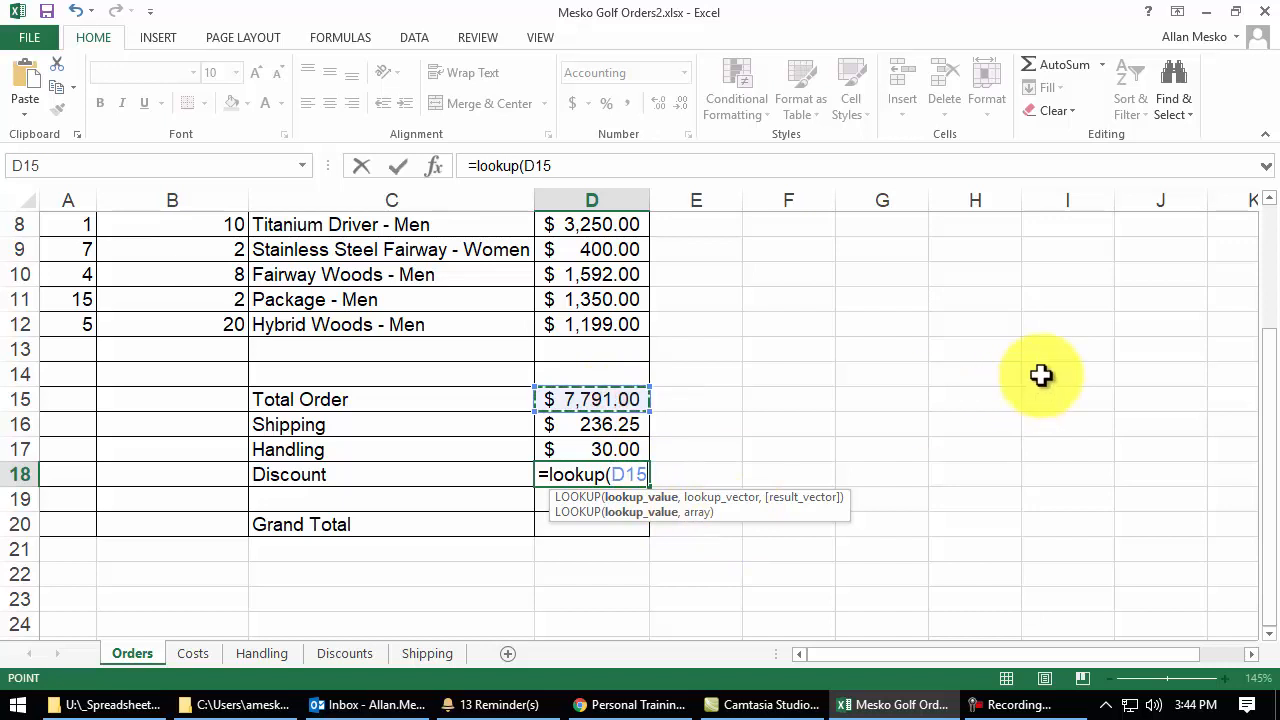
pyautogui.press('F4')
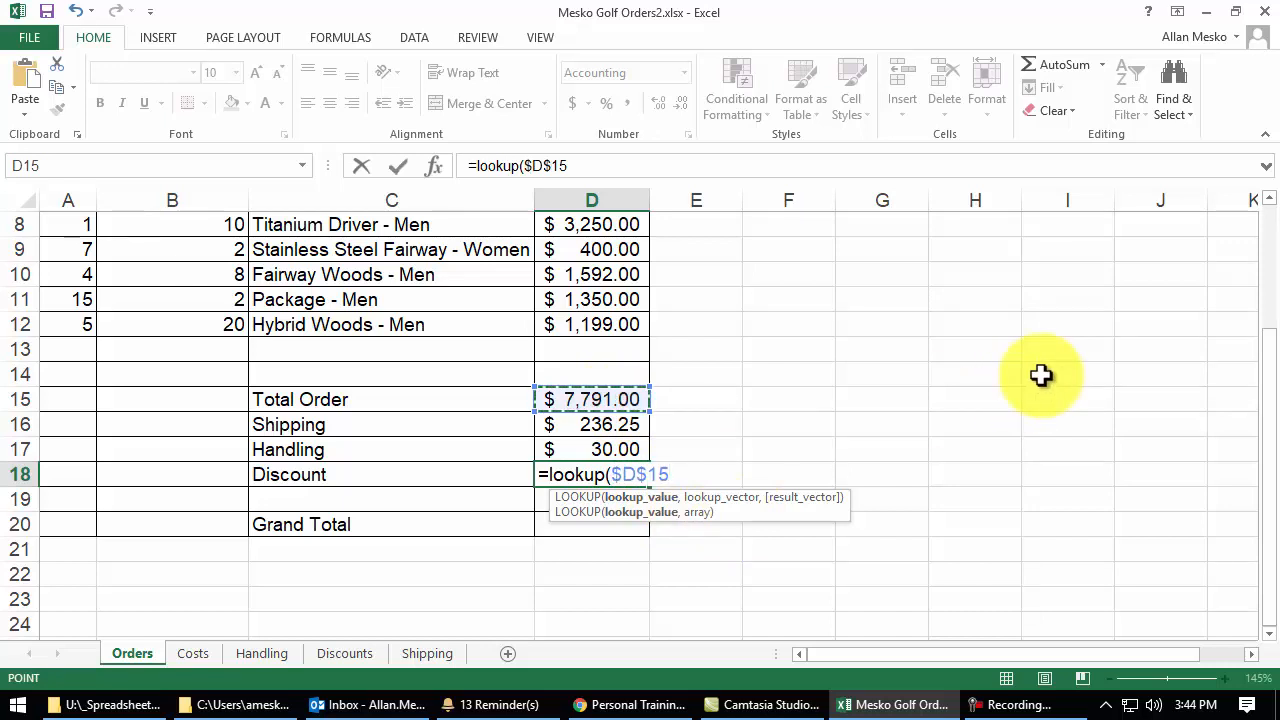
pyautogui.write(',')
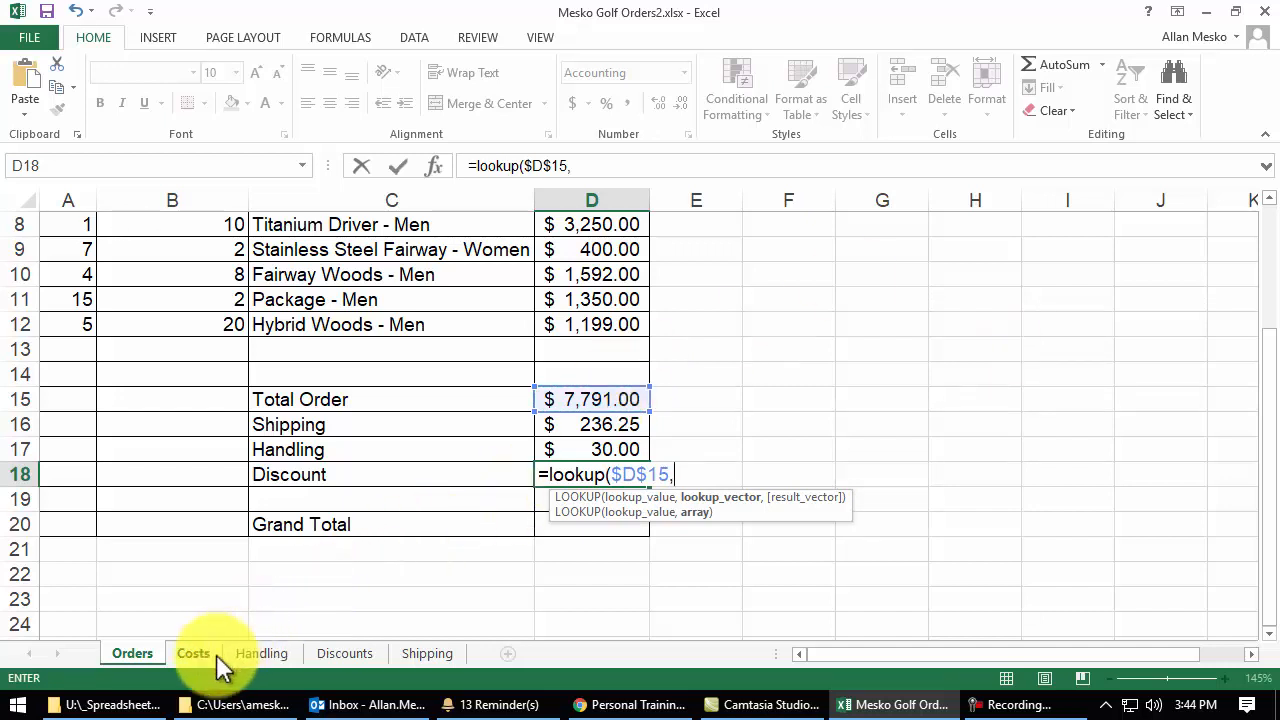
# Complete the D18 LOOKUP formula with TotOrderVal as the lookup vector and Disc as the result vector from the Discounts sheet
pyautogui.click(327, 660)
pyautogui.moveTo(248, 252); pyautogui.dragTo(243, 323)
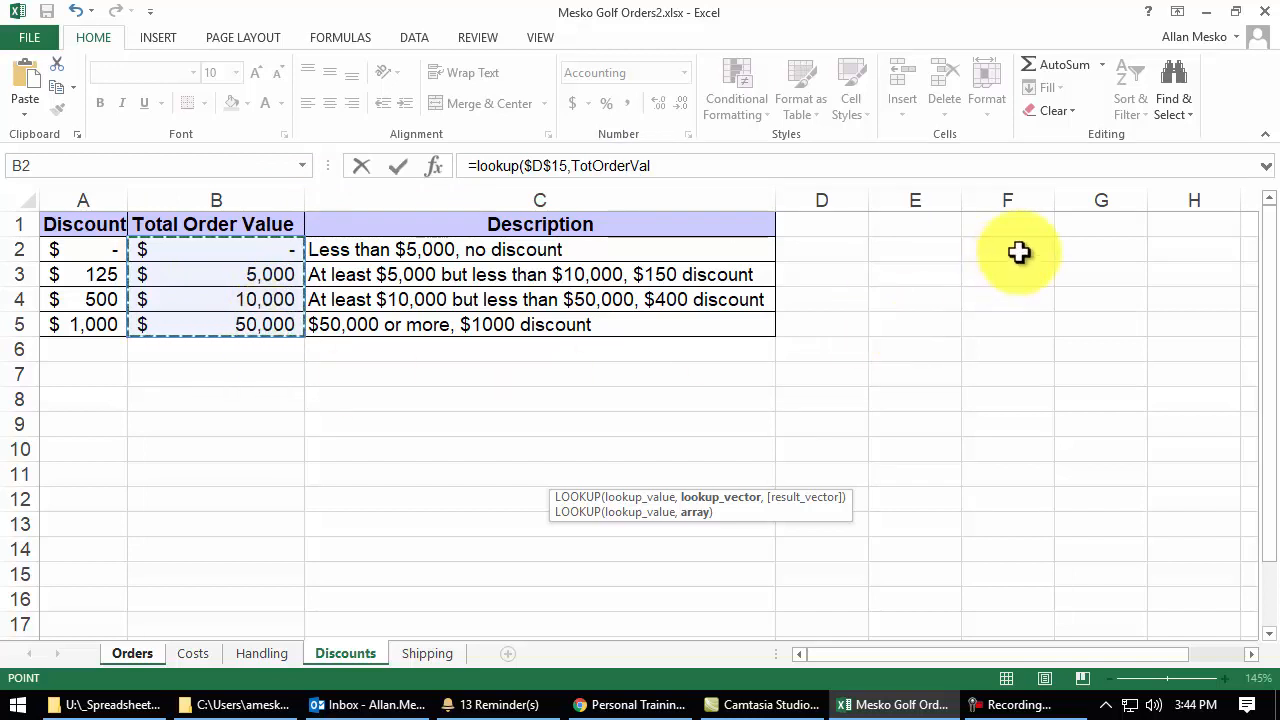
pyautogui.click(682, 166)
pyautogui.write(',')
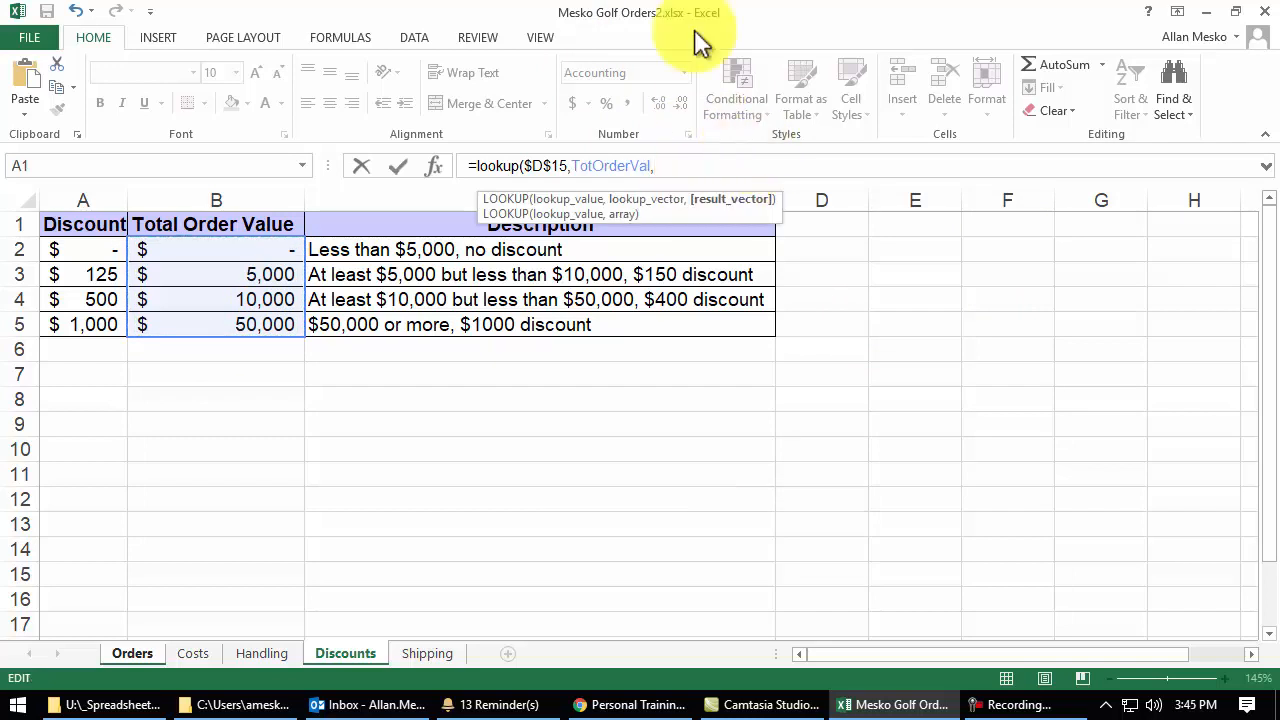
pyautogui.moveTo(81, 252); pyautogui.dragTo(75, 331)
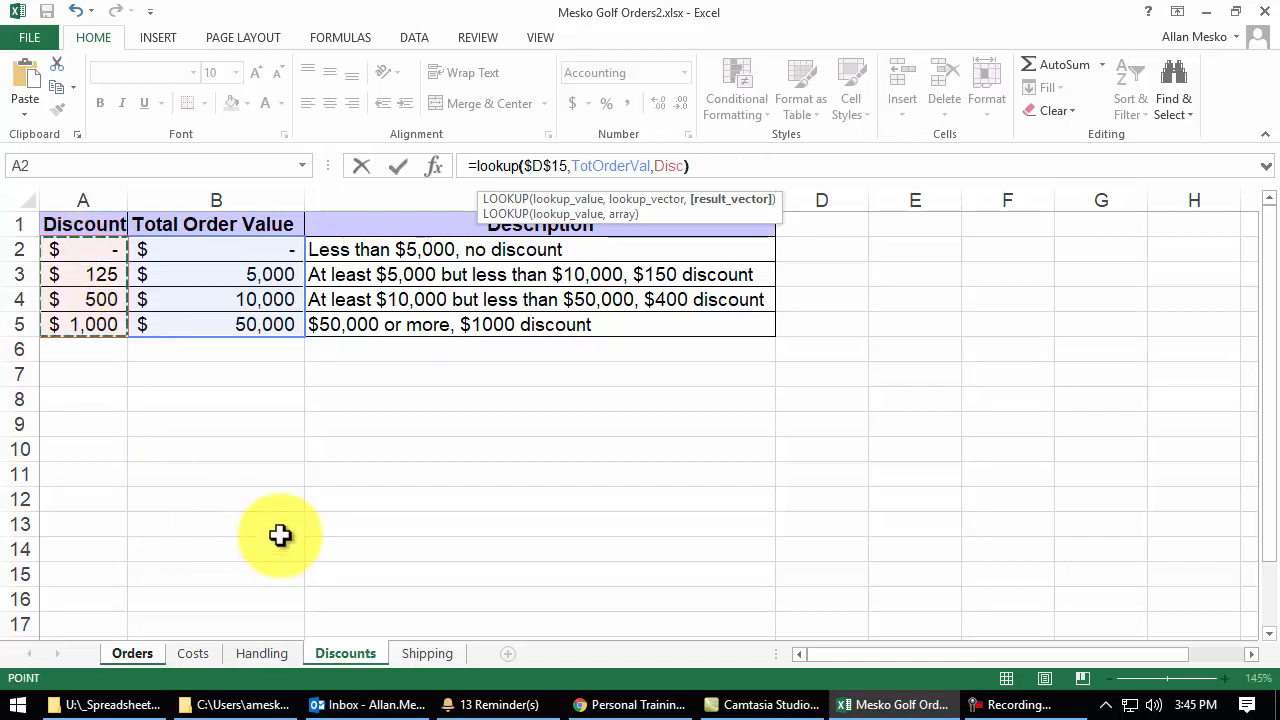
pyautogui.write(')')
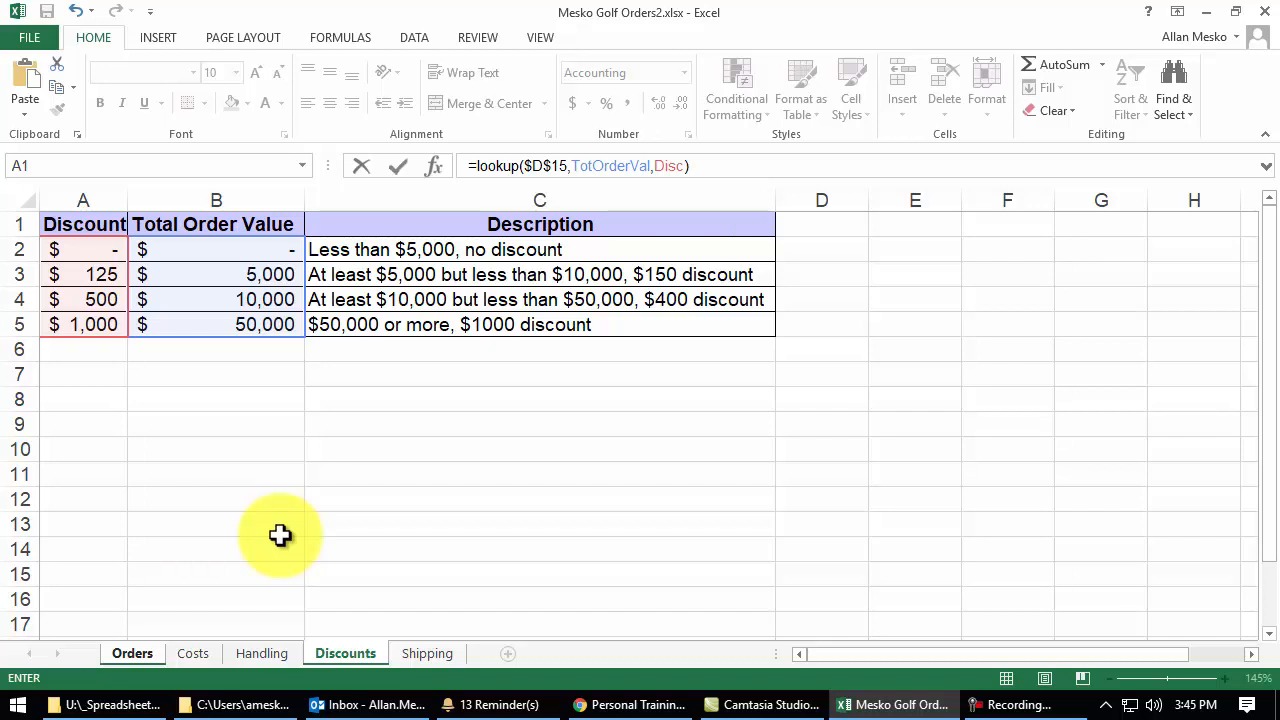
pyautogui.press('Escape')
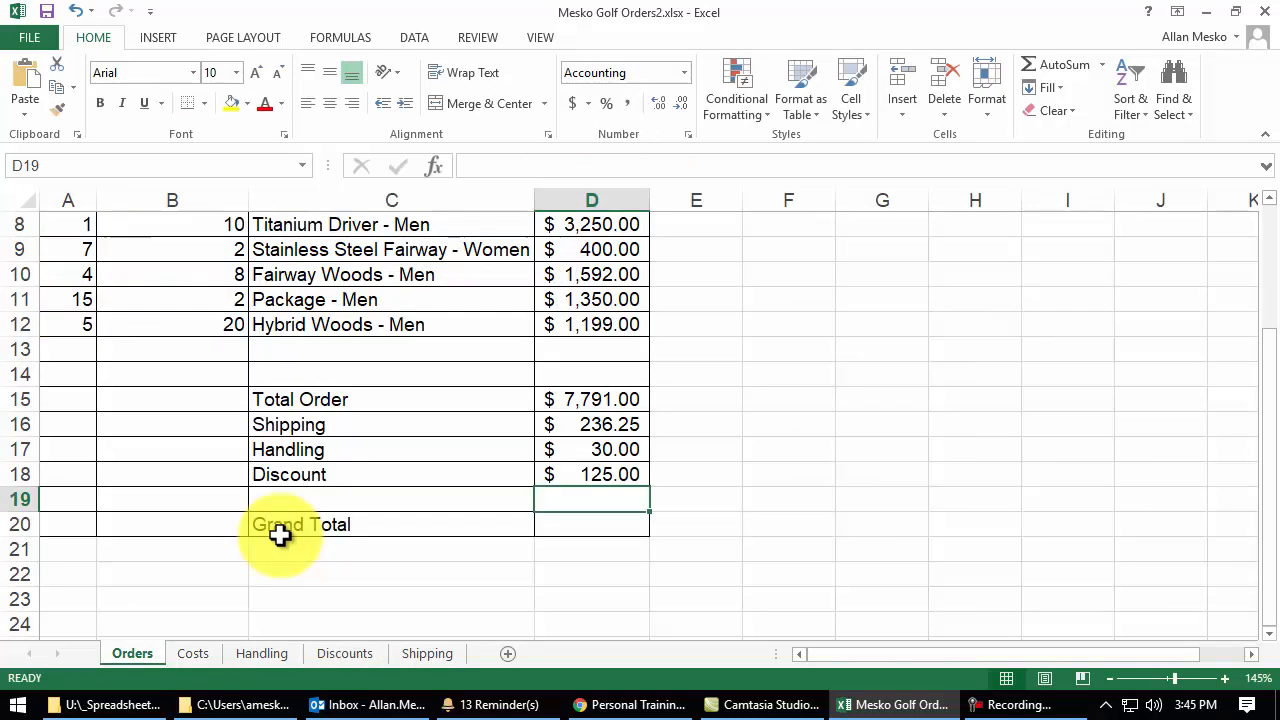
# Check the D18 discount and D15 order total against the 5,000 and 10,000 tiers on the Discounts sheet
pyautogui.click(596, 476)
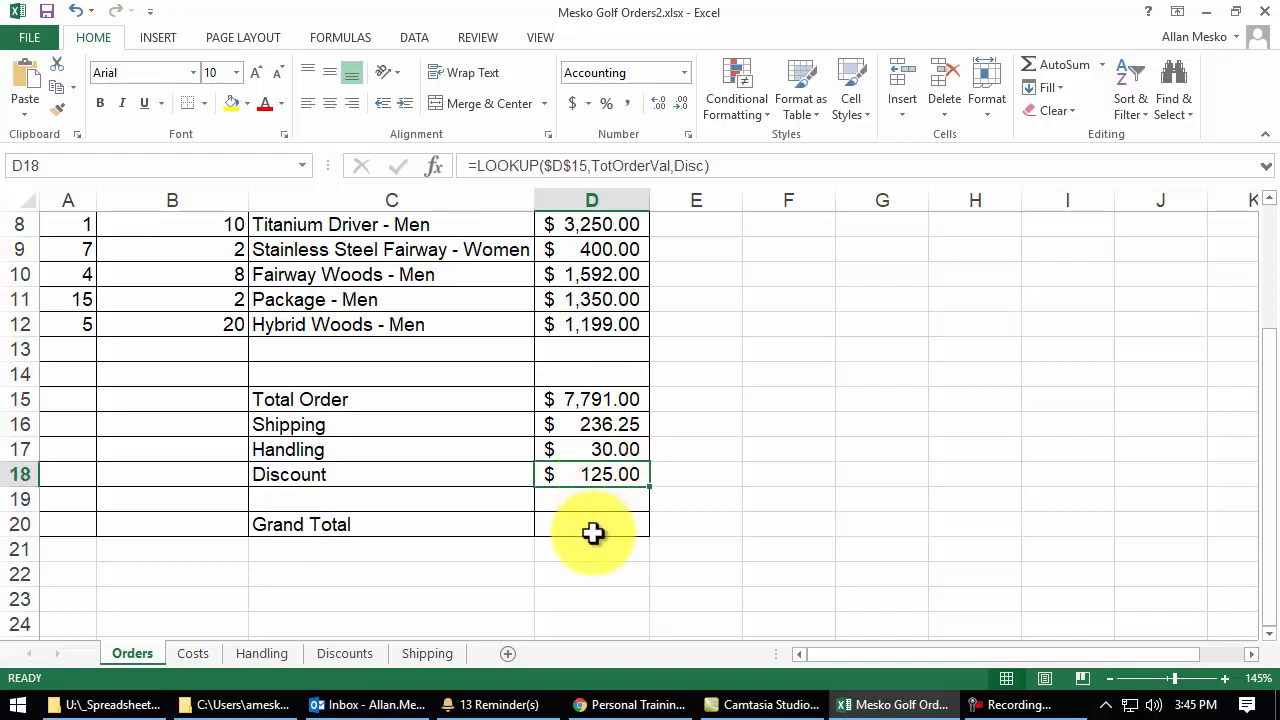
pyautogui.click(595, 400)
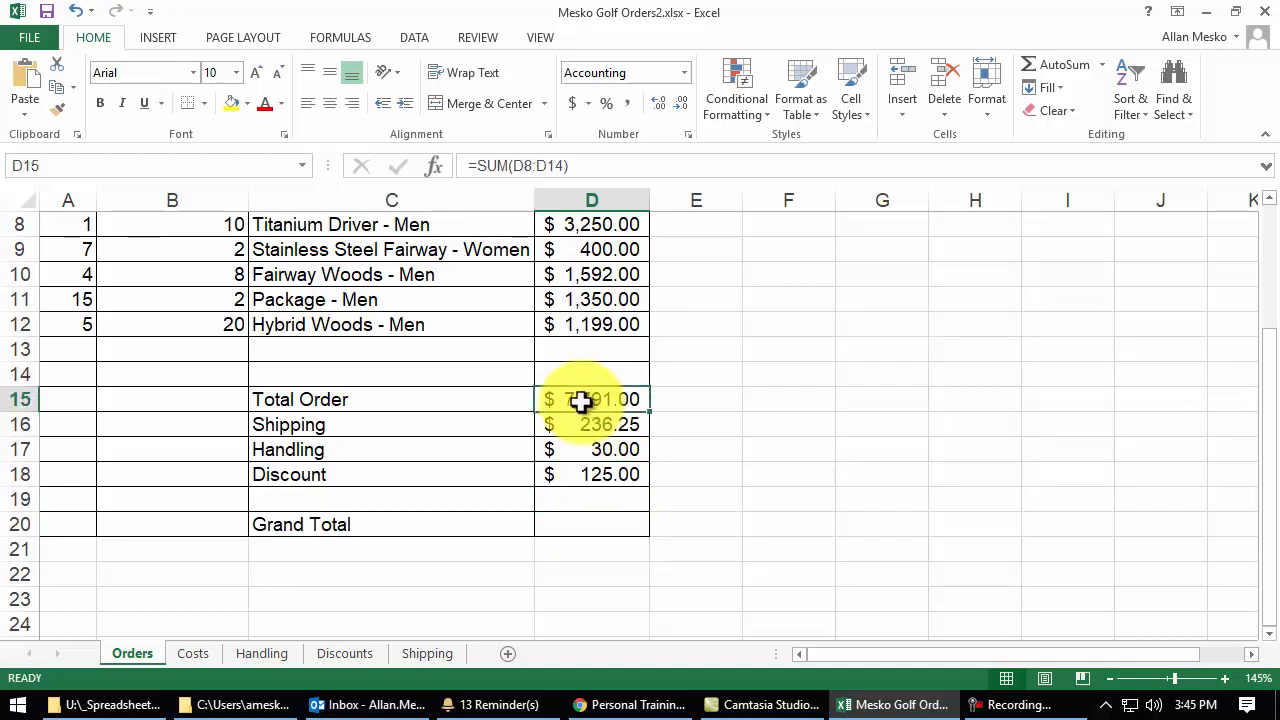
pyautogui.click(350, 656)
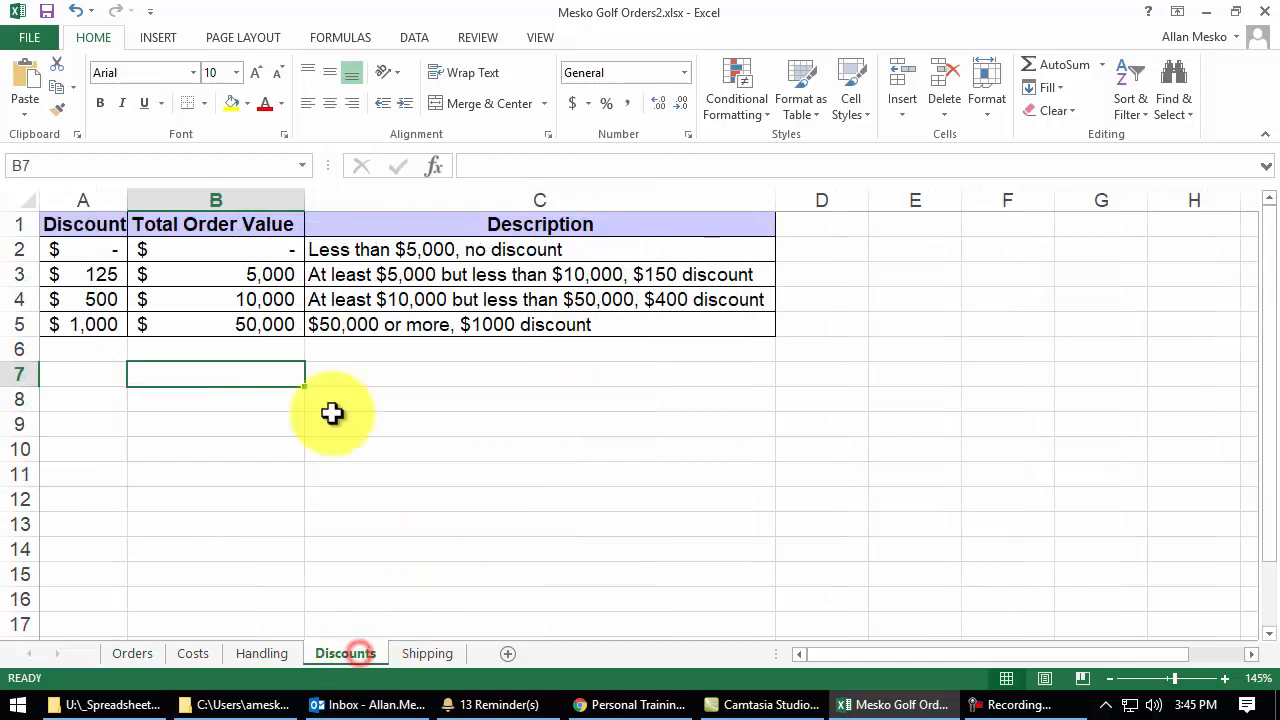
pyautogui.click(245, 276)
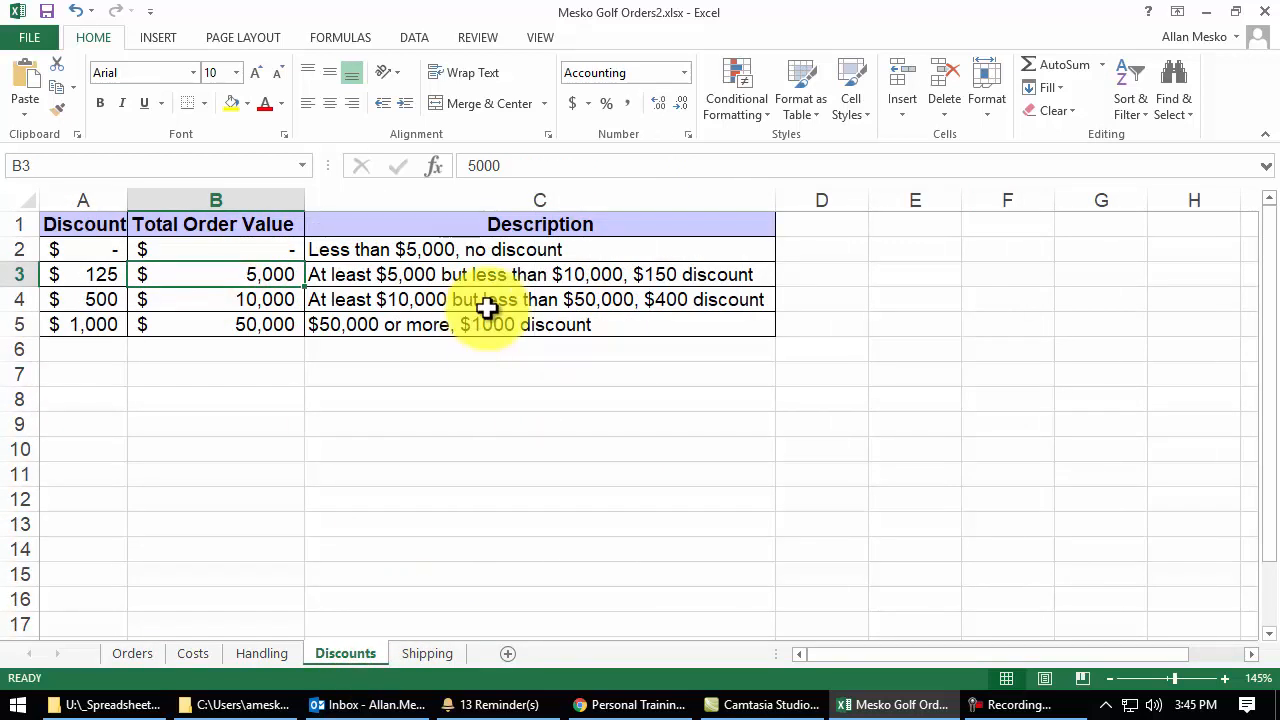
pyautogui.click(94, 273)
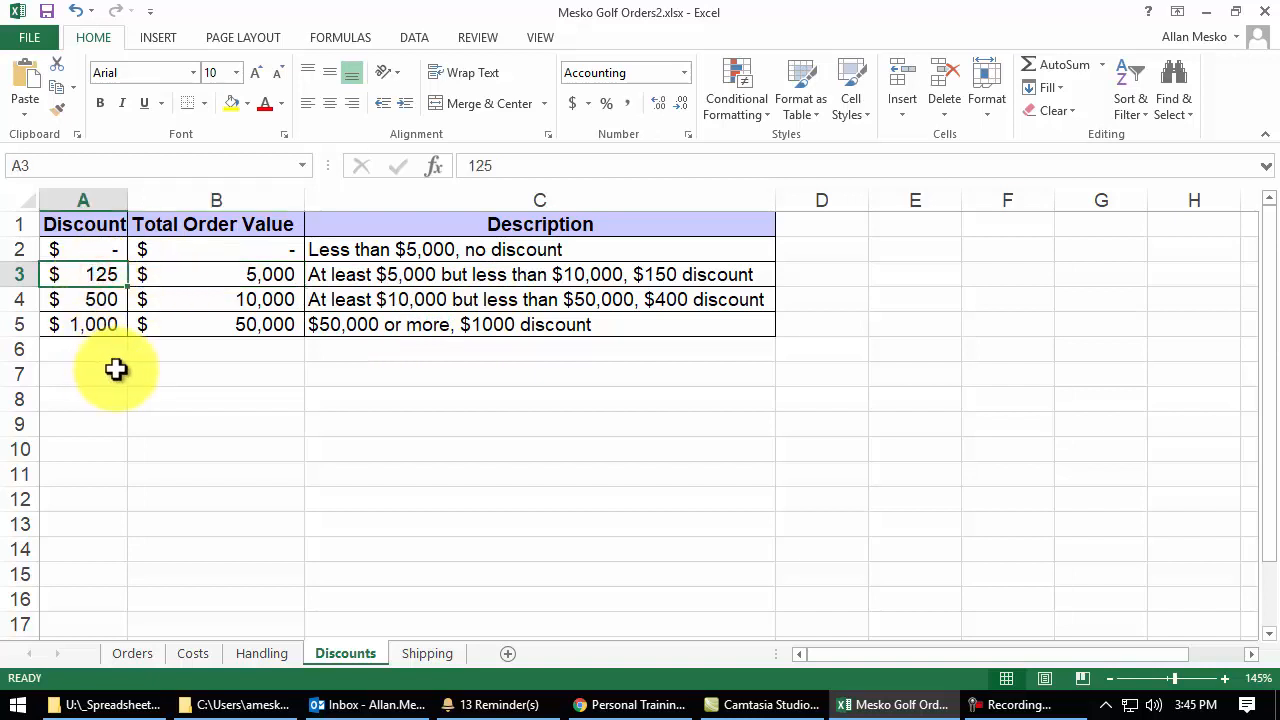
pyautogui.click(240, 300)
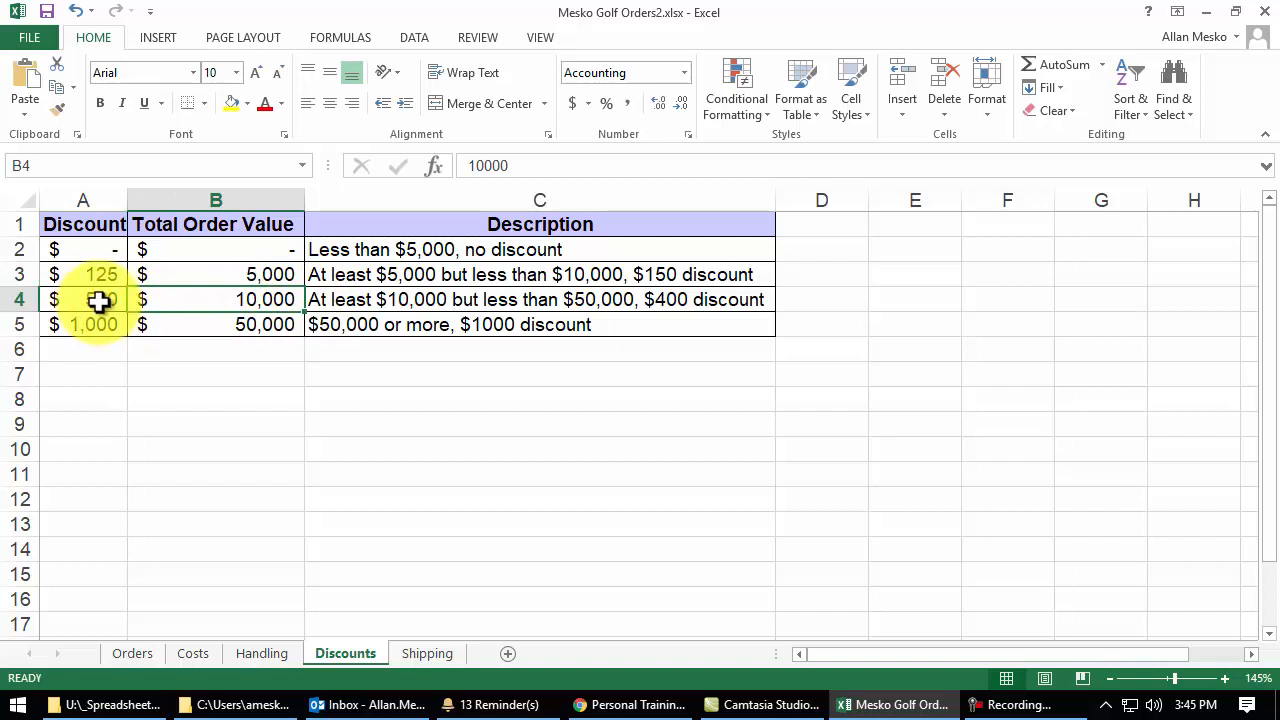
# Compare the discount amounts in A3 and A4 with the amounts stated in the Description column
pyautogui.click(640, 274)
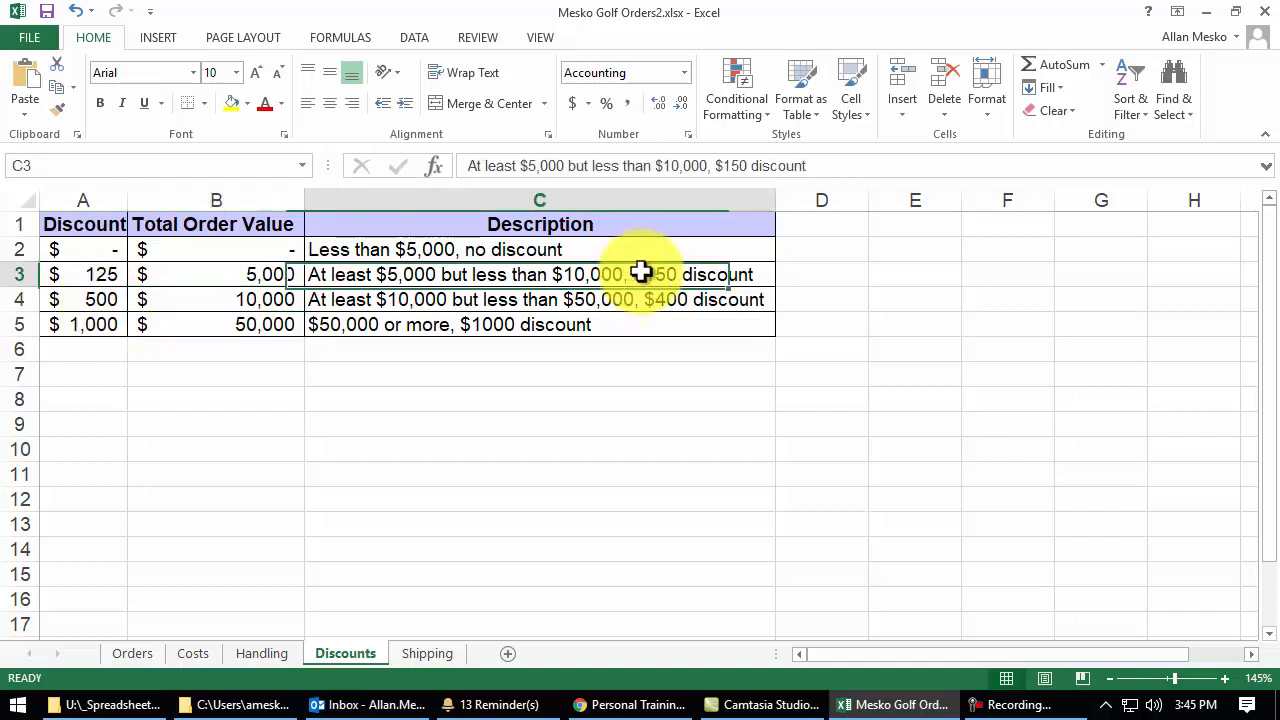
pyautogui.click(110, 272)
pyautogui.click(109, 298)
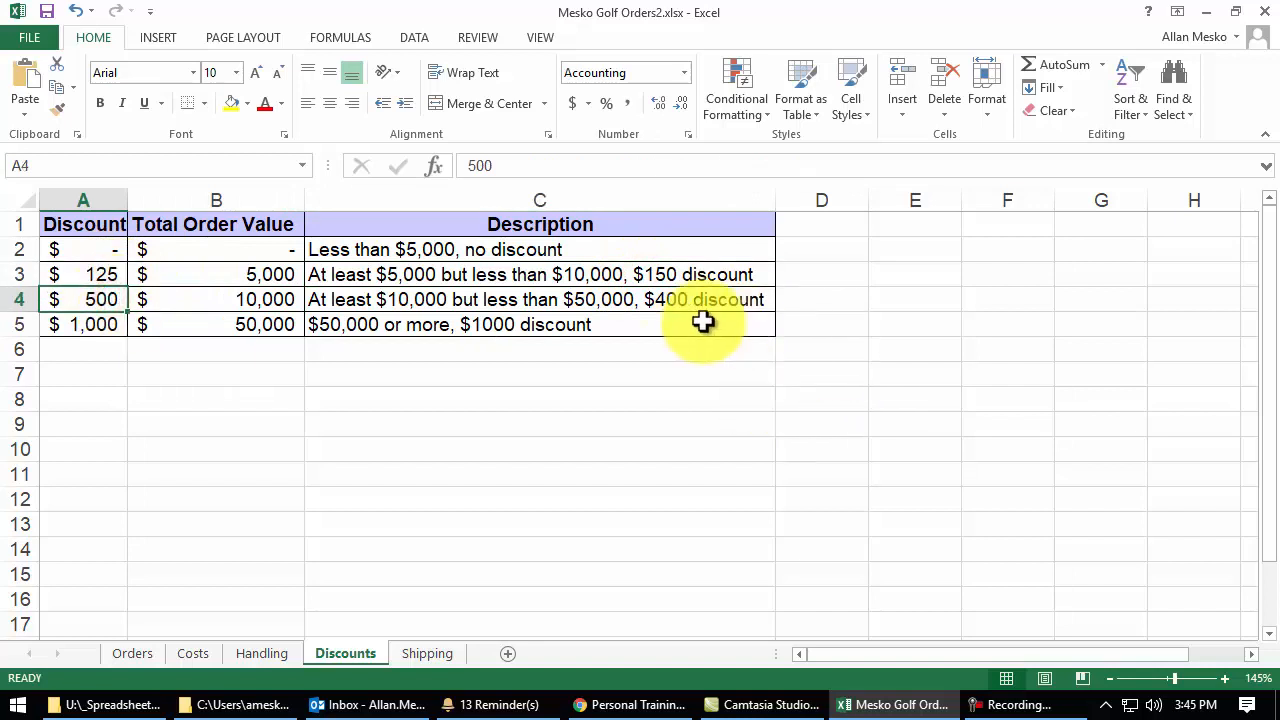
pyautogui.click(647, 274)
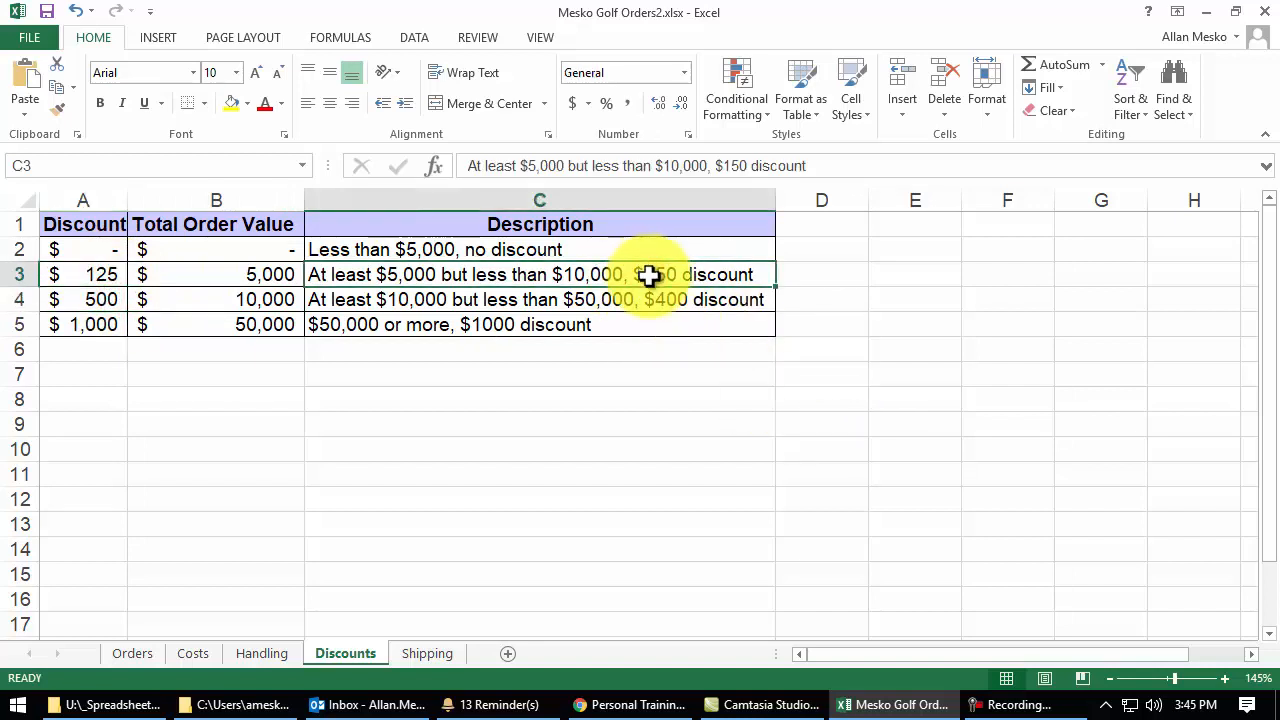
# Review the $400 tier description in C4 against the Discount column values in A2:A5 on the Discounts sheet
pyautogui.click(665, 301)
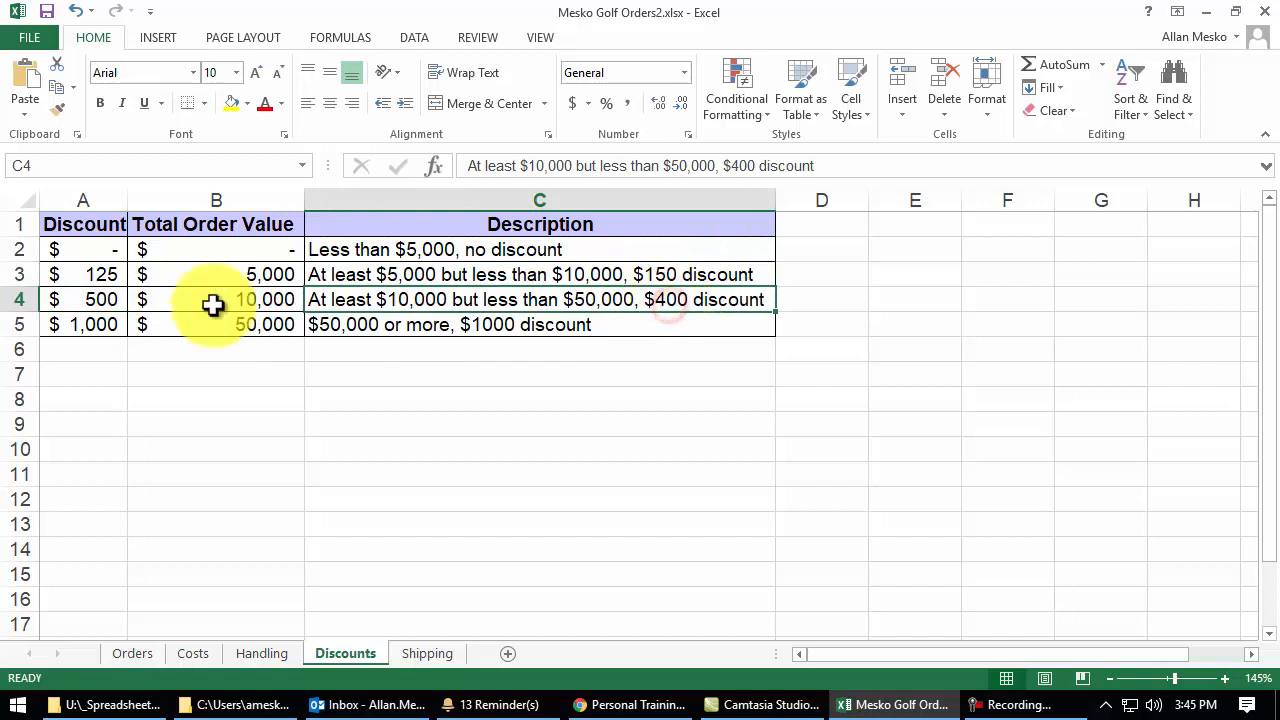
pyautogui.click(106, 276)
pyautogui.click(108, 304)
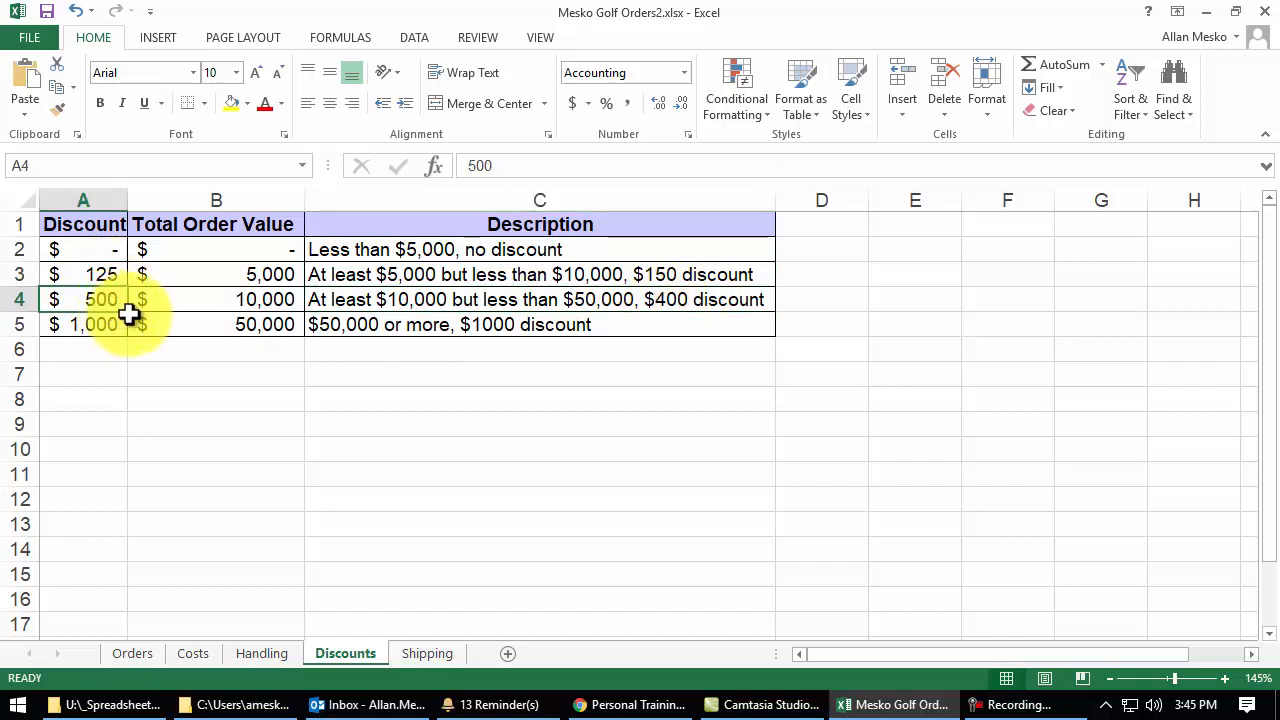
pyautogui.moveTo(106, 250); pyautogui.dragTo(118, 330)
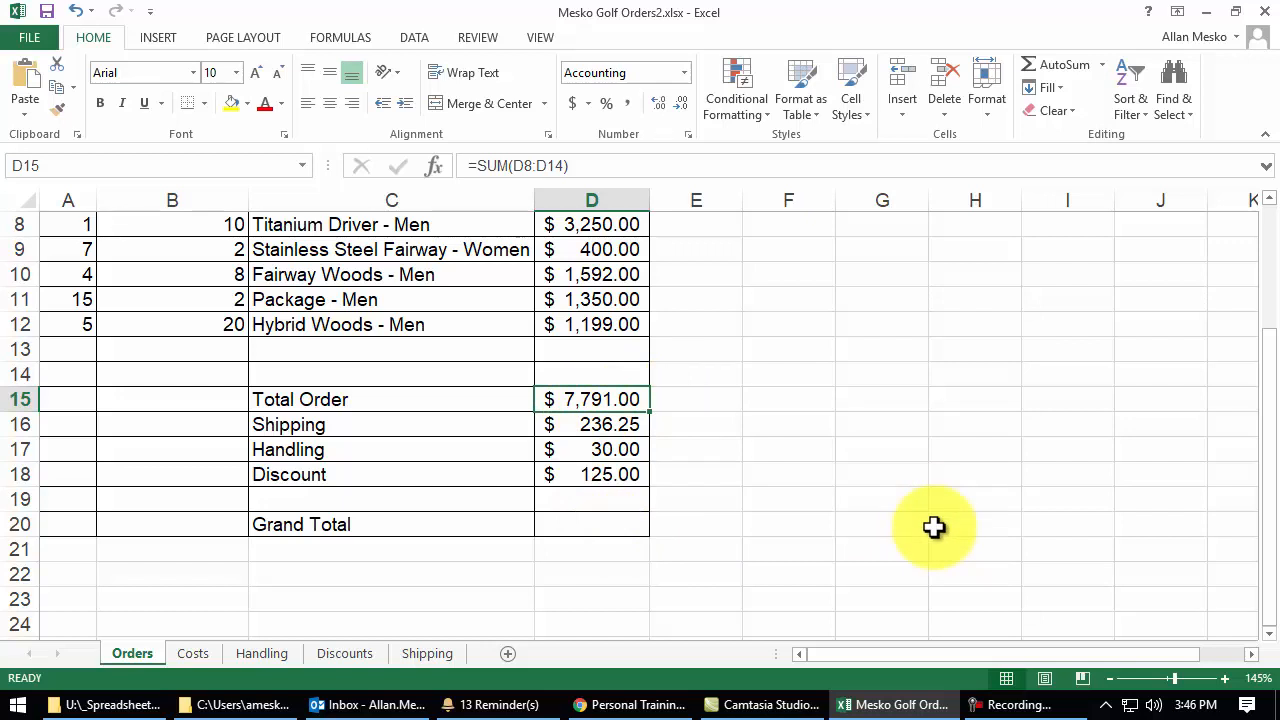
# Make the Discount in D18 of the Orders sheet negative by changing its formula to =-LOOKUP($D$15,TotOrderVal,Disc)
pyautogui.doubleClick(570, 476)
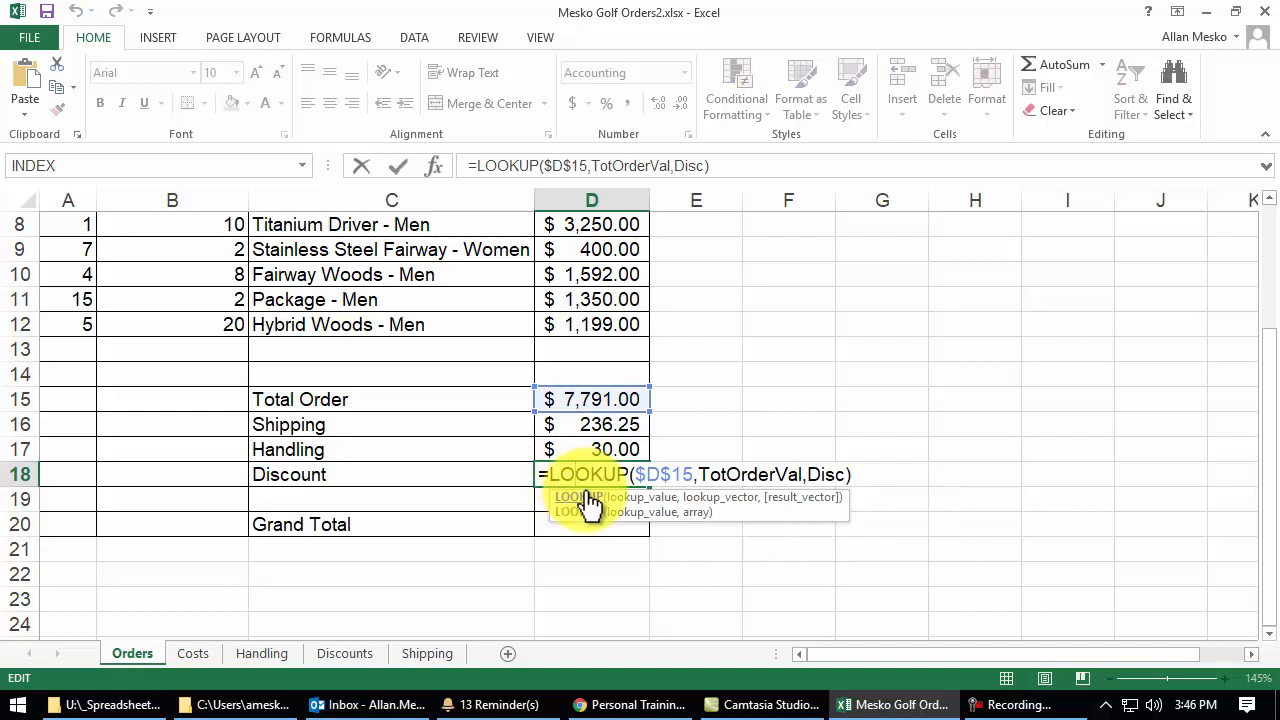
pyautogui.click(549, 474)
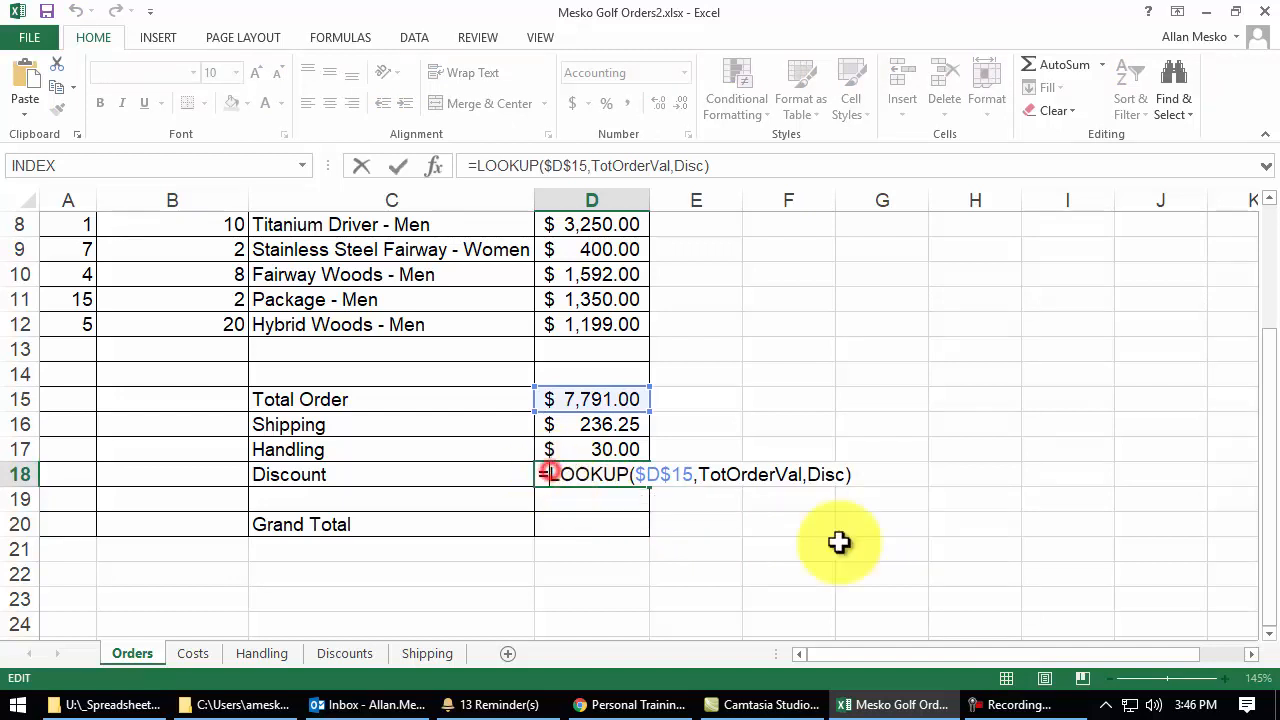
pyautogui.write('-')
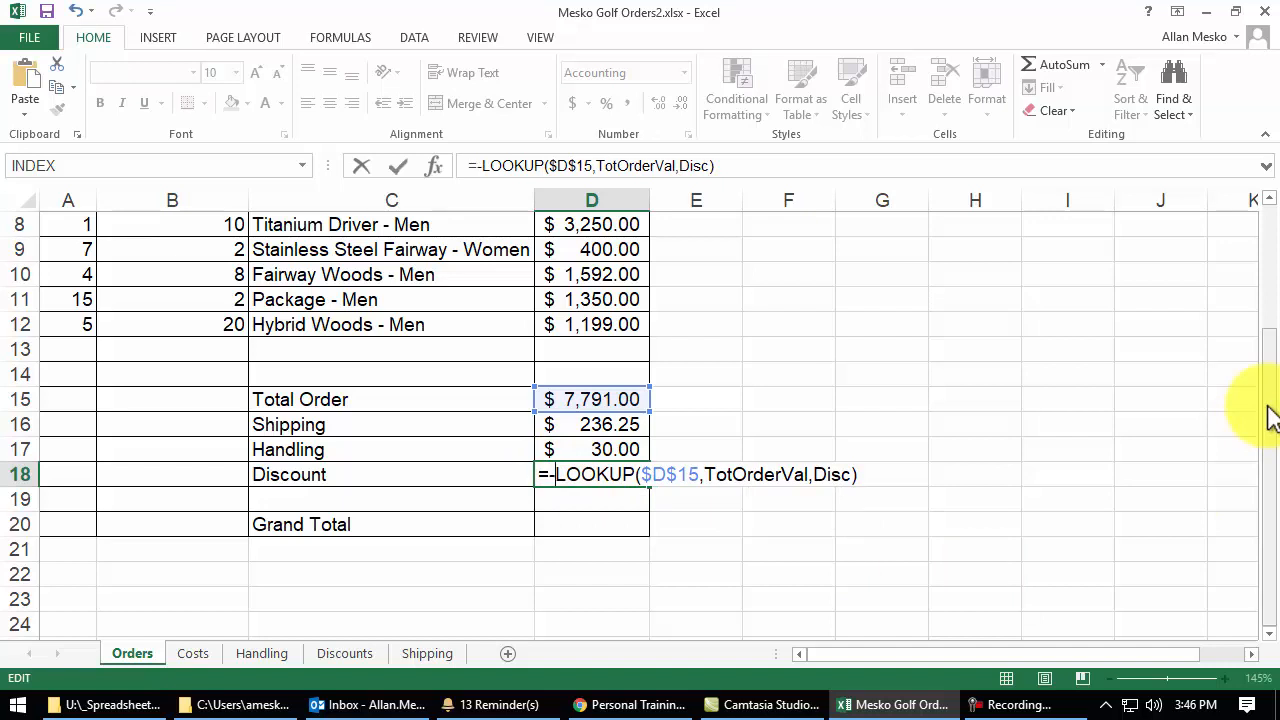
pyautogui.press('Return')
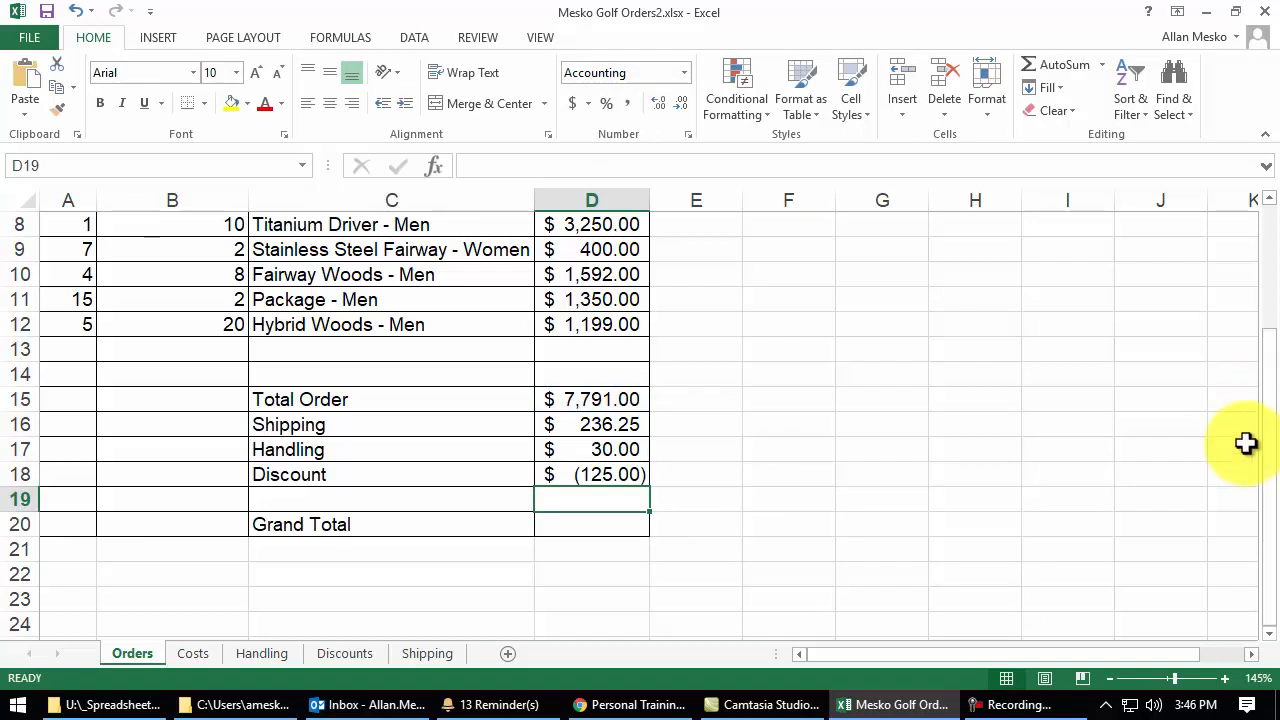
# Calculate the Grand Total in D20 with the AutoSum formula =SUM(D15:D19)
pyautogui.click(592, 526)
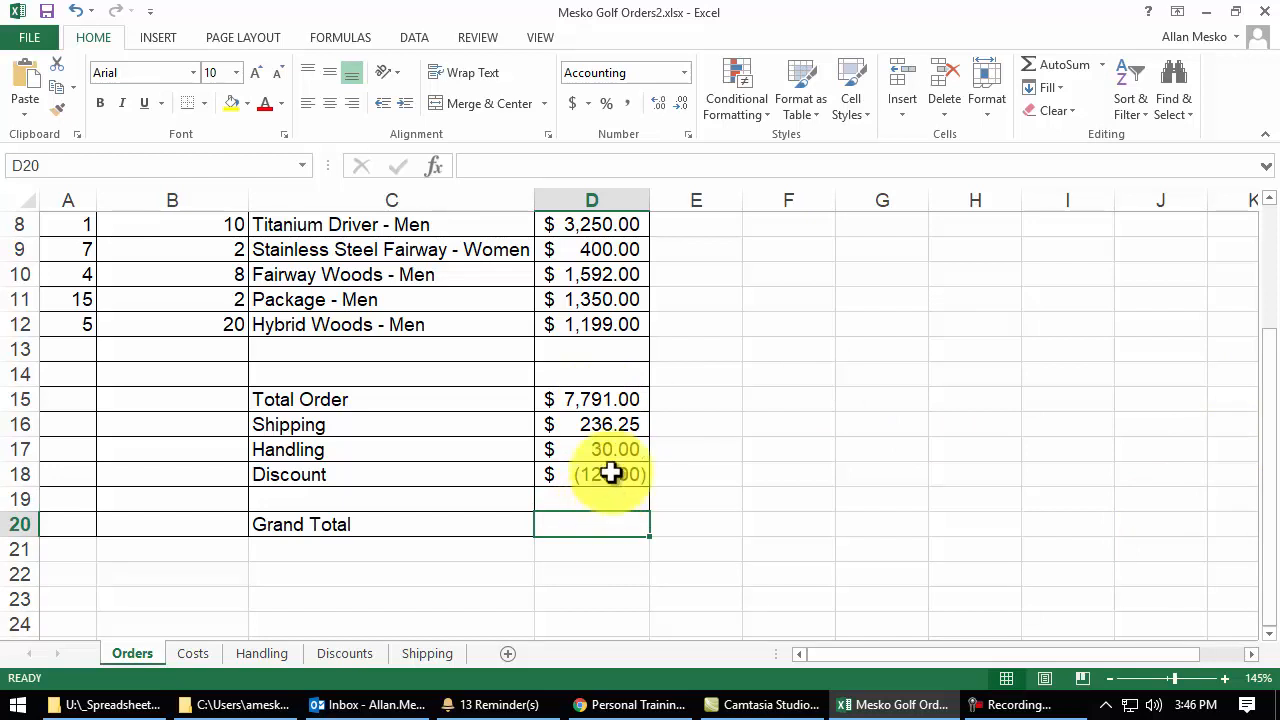
pyautogui.click(1062, 64)
pyautogui.moveTo(589, 497); pyautogui.dragTo(594, 406)
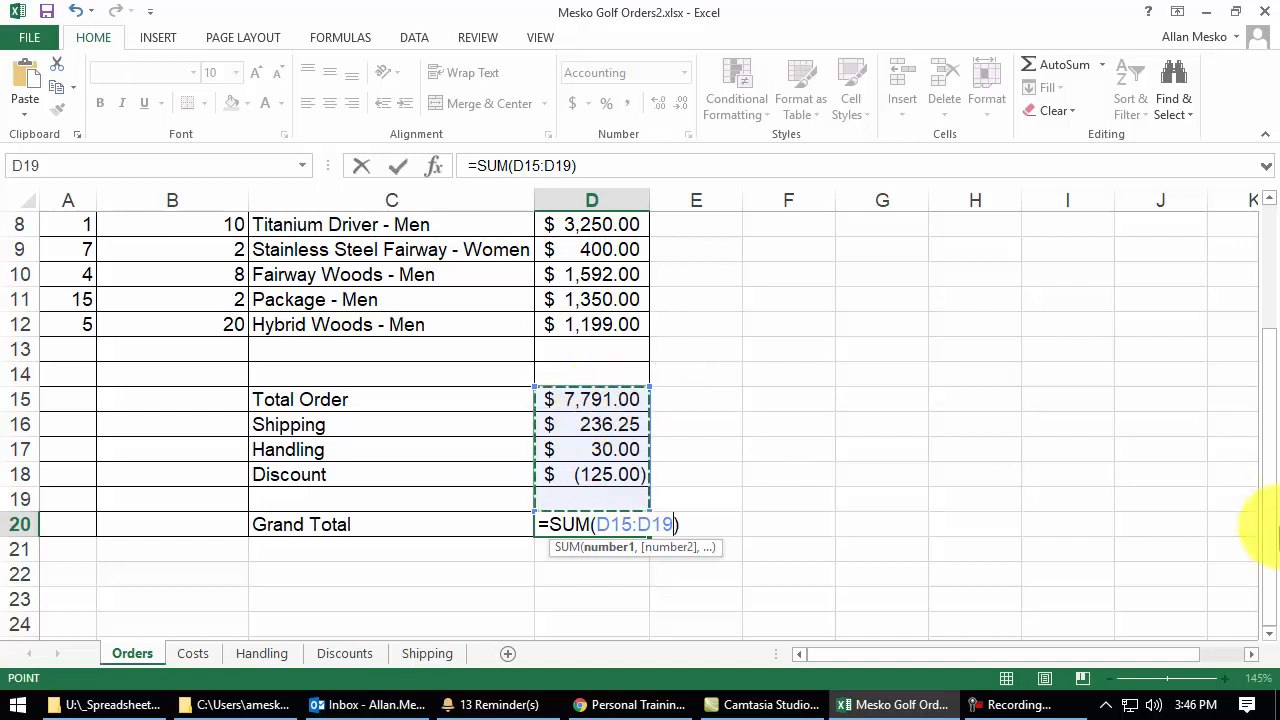
pyautogui.press('Return')
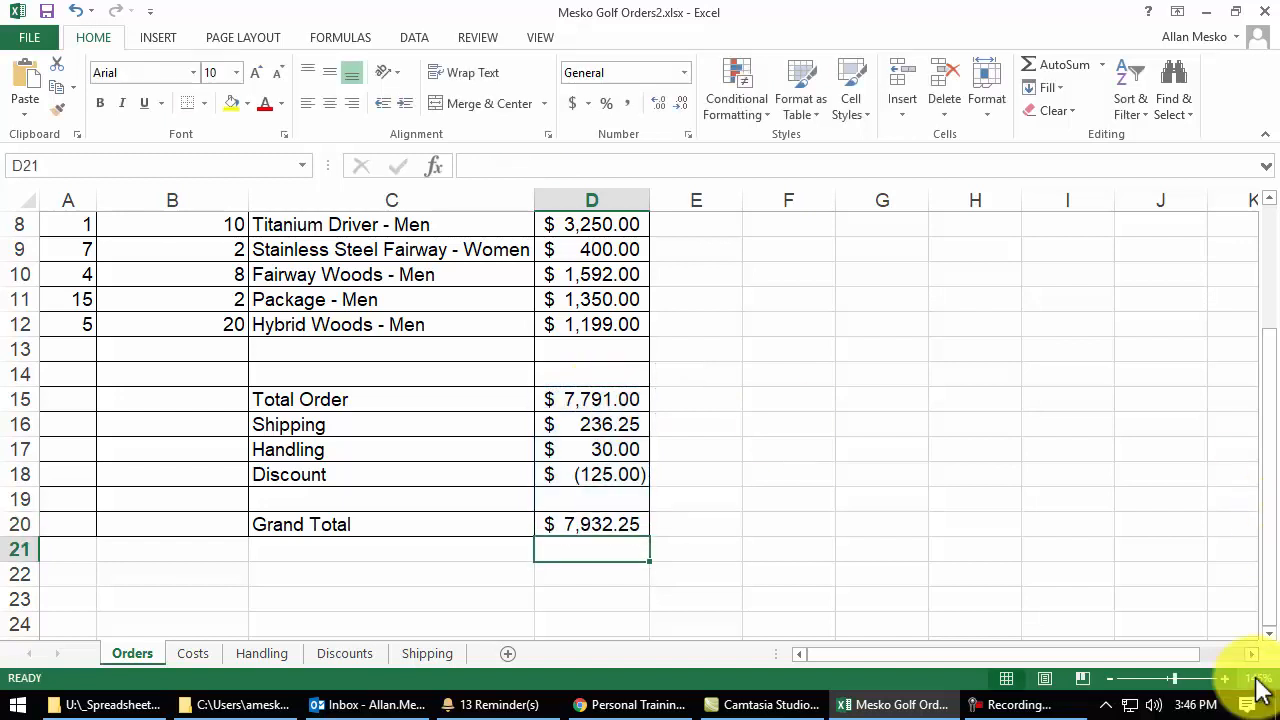